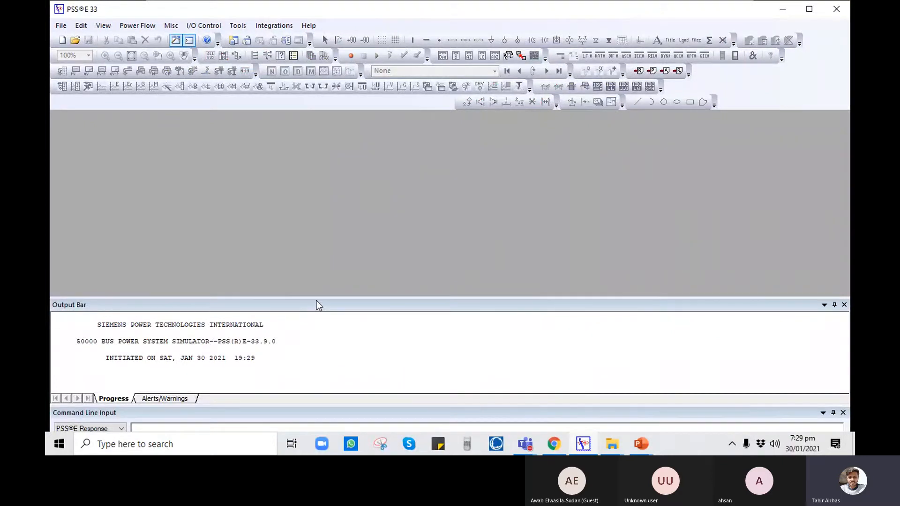
# - Create a new network case and diagram with base 100 MVA, frequency 50, and transformer ratings in MVA
pyautogui.click(62, 40)
pyautogui.click(448, 209)
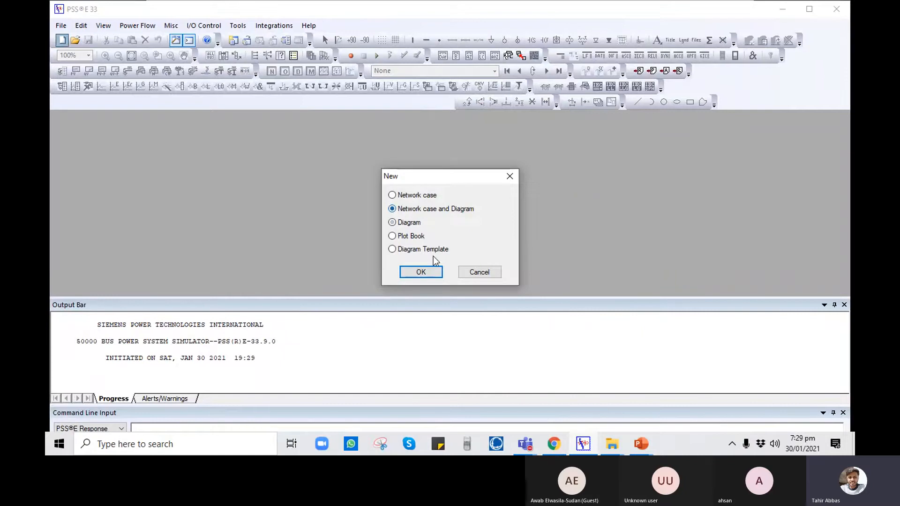
pyautogui.click(421, 272)
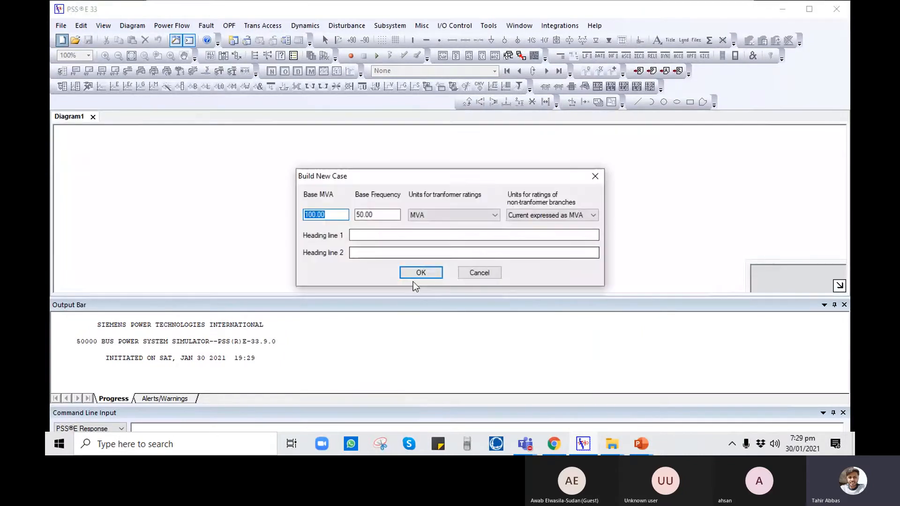
pyautogui.click(414, 277)
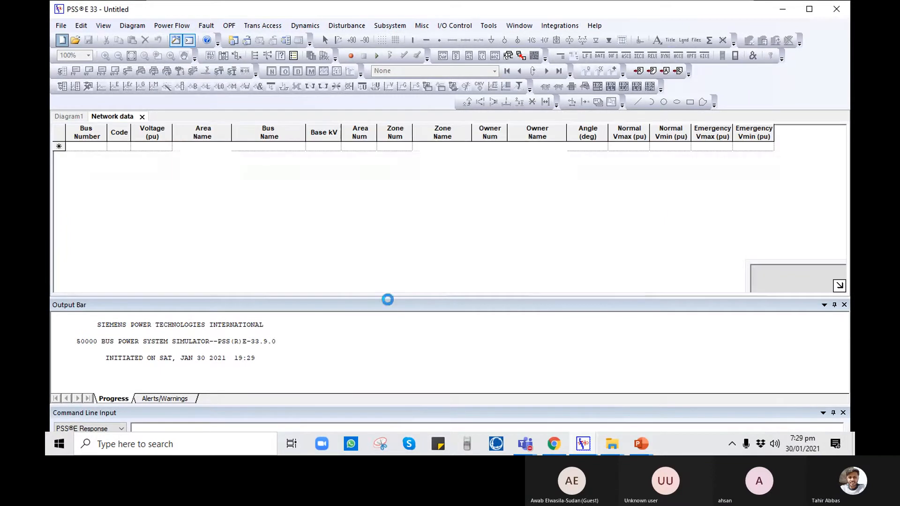
# - Enlarge the work area by shrinking the Output Bar and bring the empty Diagram1 into view
pyautogui.moveTo(388, 300); pyautogui.dragTo(392, 347)
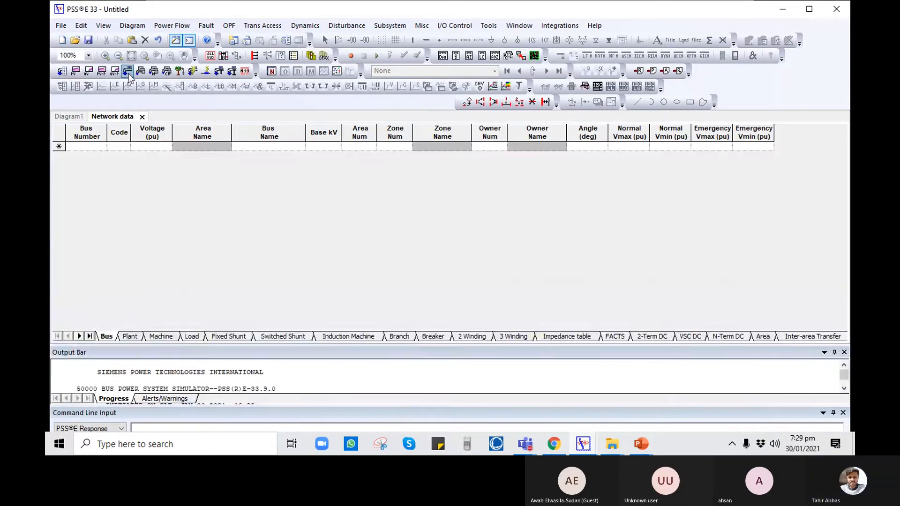
pyautogui.click(128, 72)
pyautogui.click(227, 364)
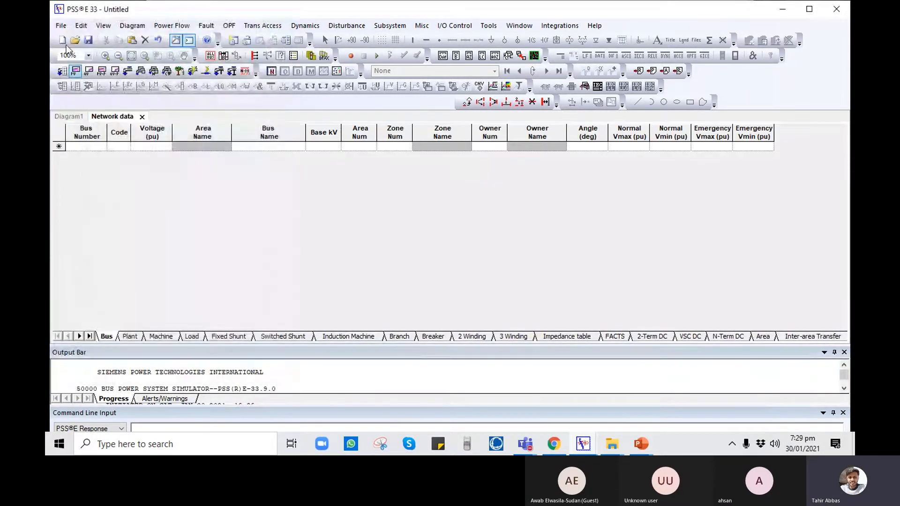
pyautogui.click(68, 116)
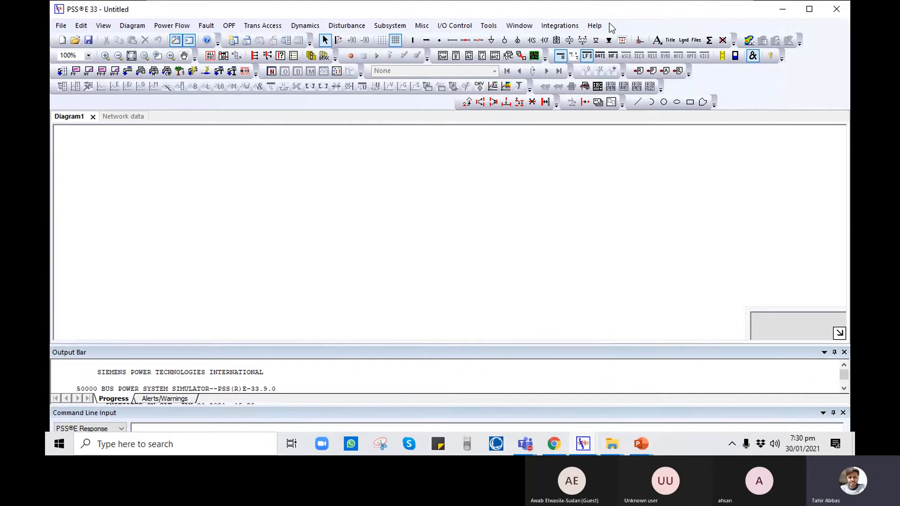
# - Place a vertical bus in the upper part of the diagram with number 1 and name SOLAR-LV
pyautogui.click(412, 40)
pyautogui.click(293, 189)
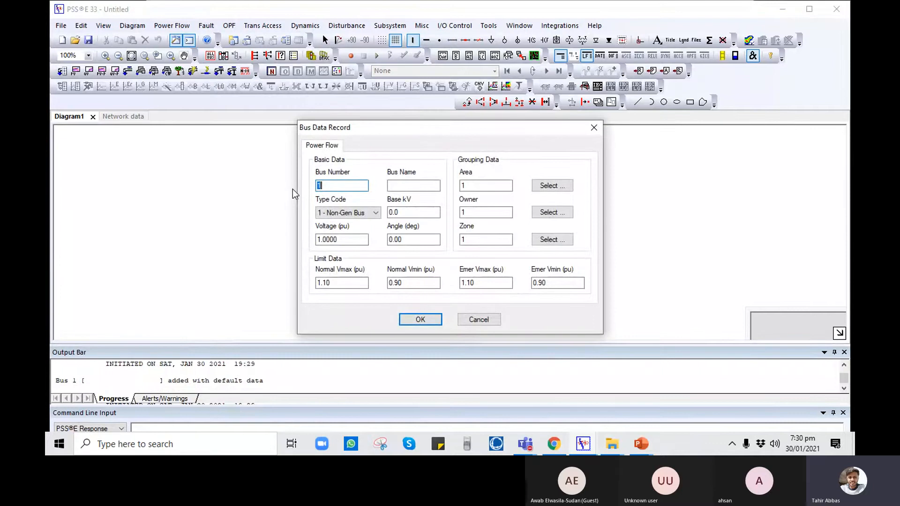
pyautogui.write('Solar-')
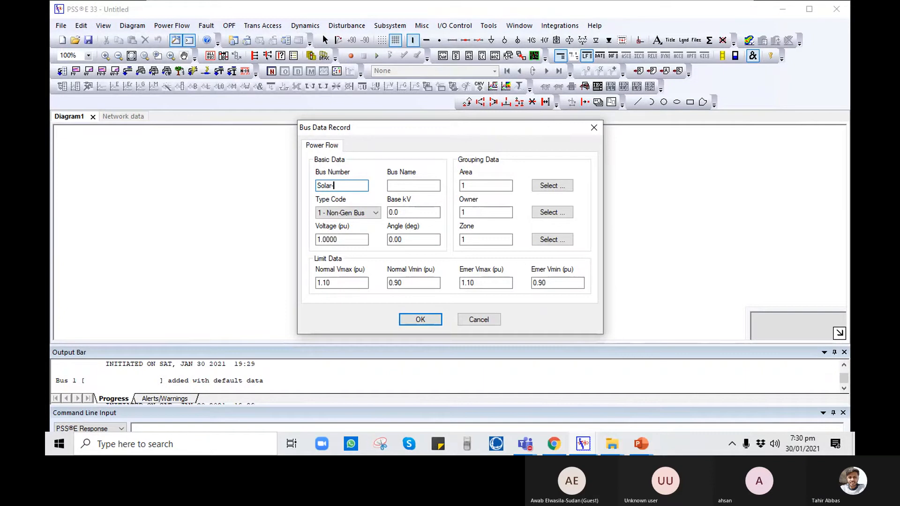
pyautogui.press('BackSpace')
pyautogui.press('BackSpace')
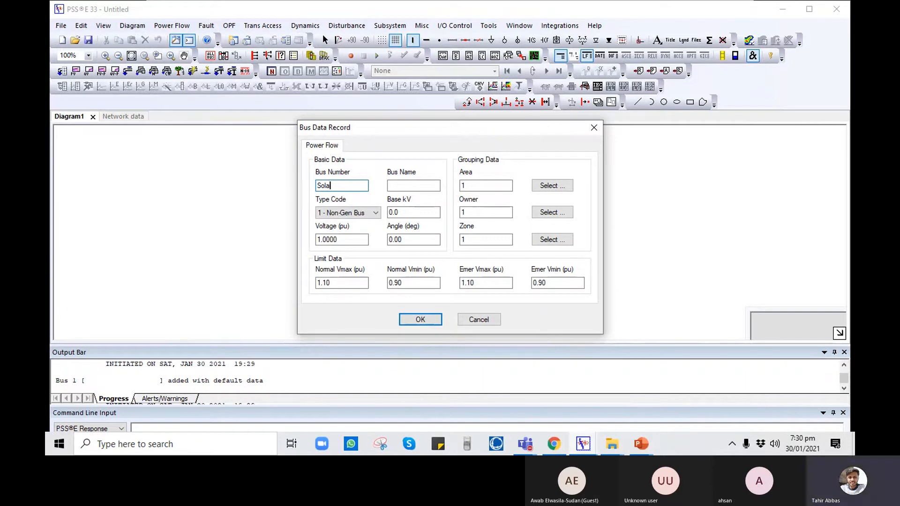
pyautogui.press('BackSpace')
pyautogui.press('BackSpace')
pyautogui.press('BackSpace')
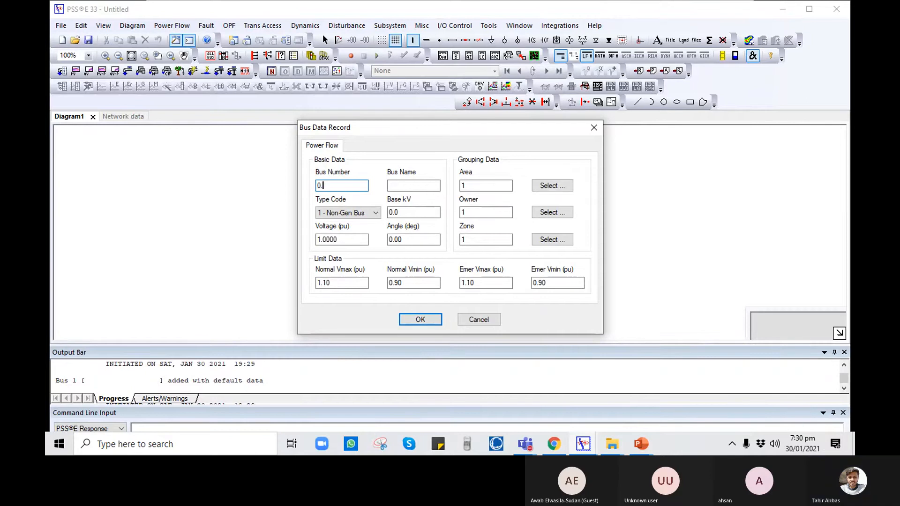
pyautogui.write('1')
pyautogui.click(428, 185)
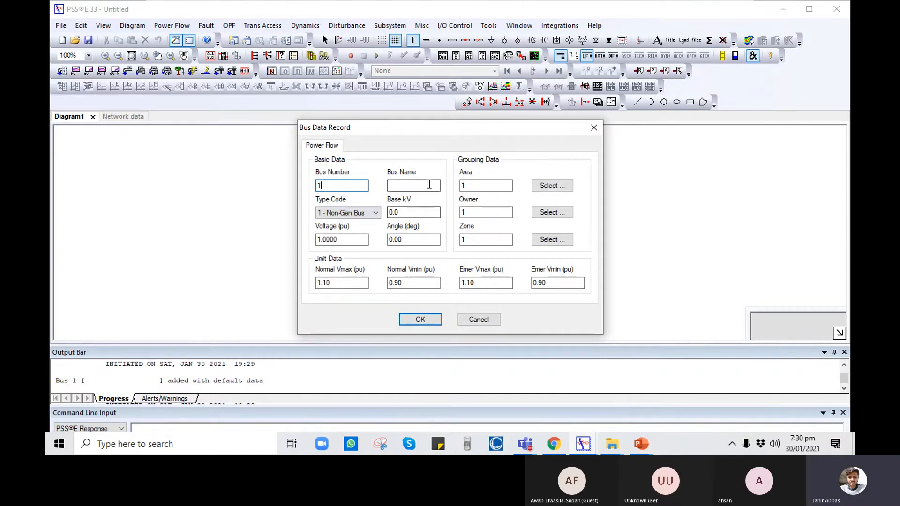
pyautogui.write('SOLA')
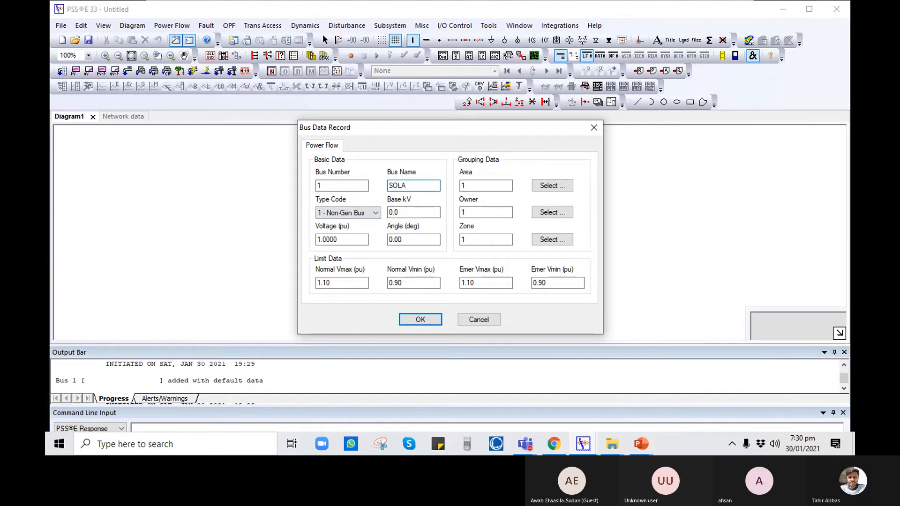
pyautogui.write('R-LV')
# - Make bus 1 a type 2 Generator Bus with a base voltage of 0.6 kV and accept its data
pyautogui.click(351, 212)
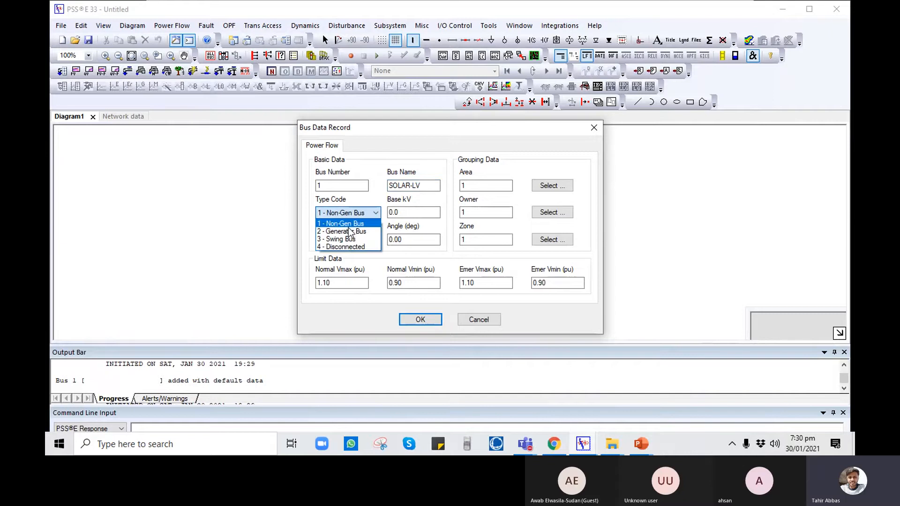
pyautogui.click(349, 231)
pyautogui.doubleClick(393, 211)
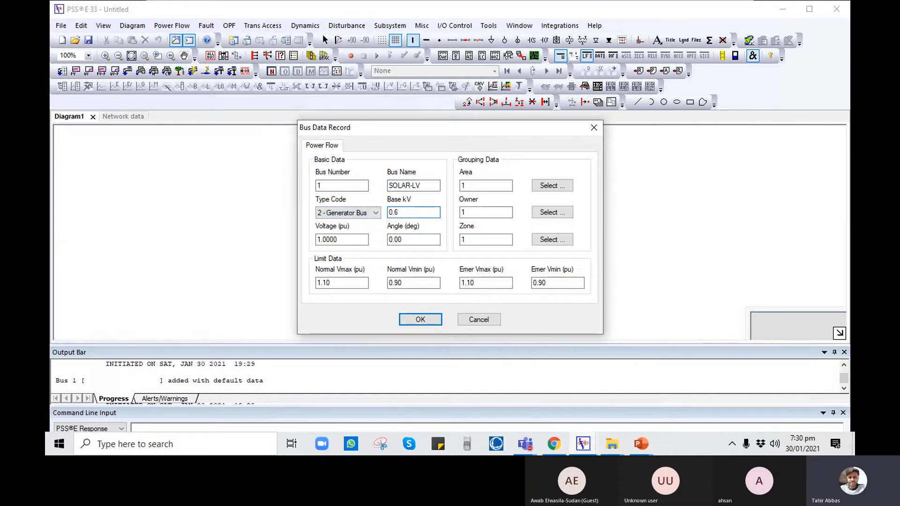
pyautogui.click(422, 321)
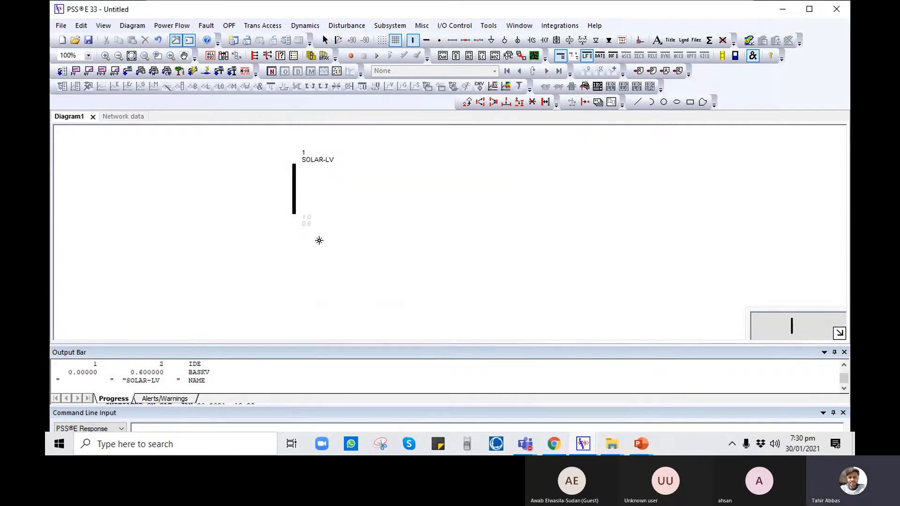
# - Place a second vertical bus below SOLAR-LV with number 2 and name SOLAR-LV2, keeping the other data at their defaults
pyautogui.click(308, 260)
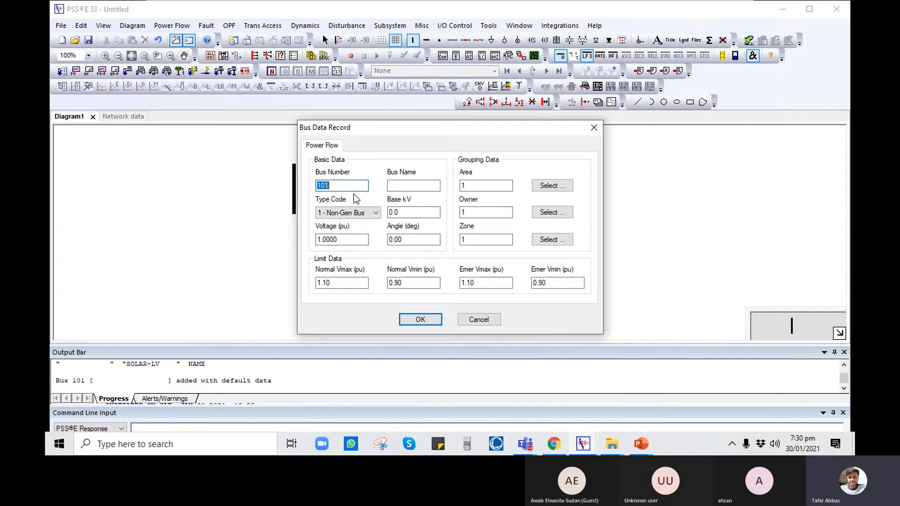
pyautogui.write('2')
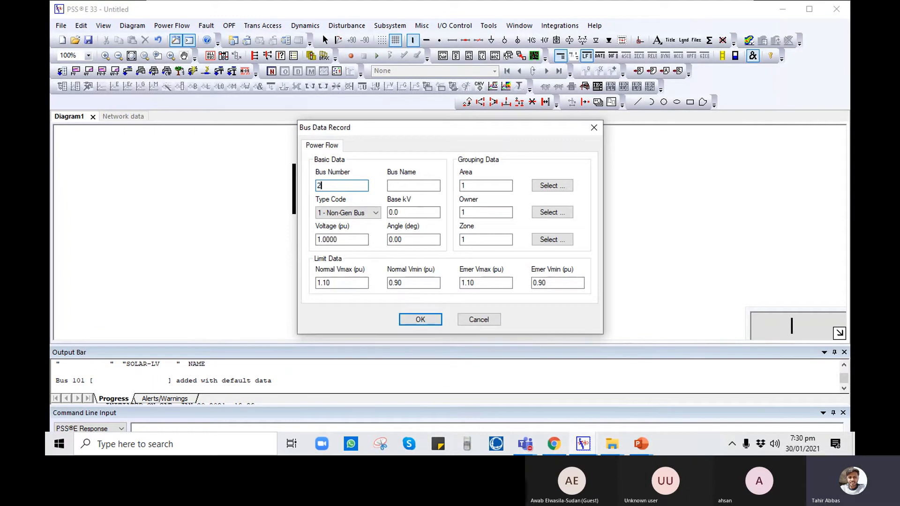
pyautogui.press('Tab')
pyautogui.write('SOL')
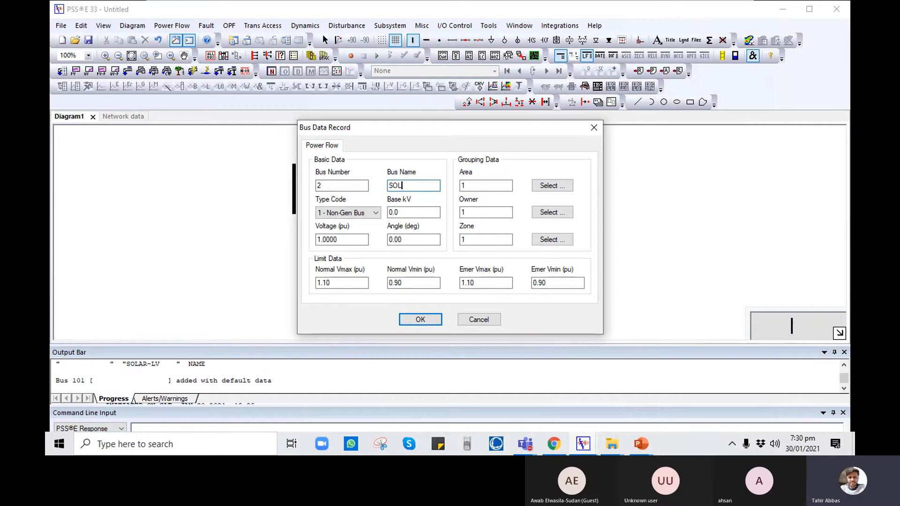
pyautogui.write('AR')
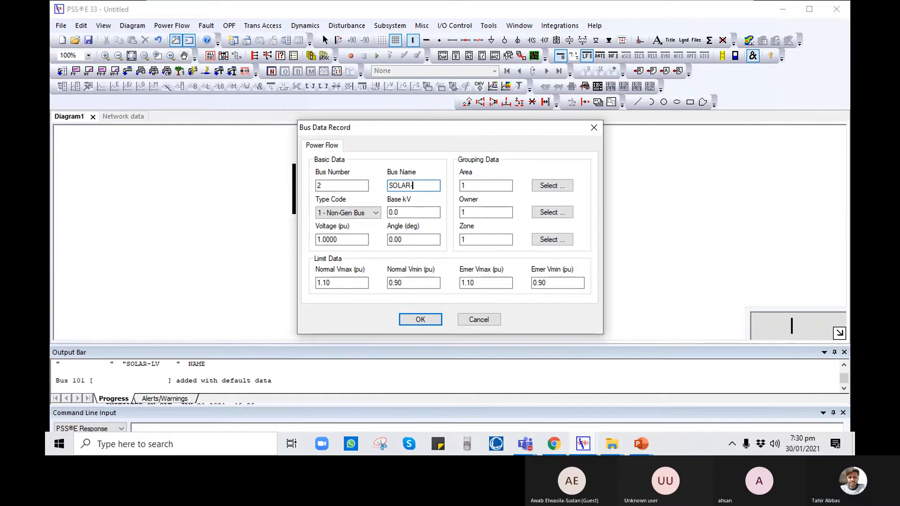
pyautogui.write('-LV@')
pyautogui.write('2')
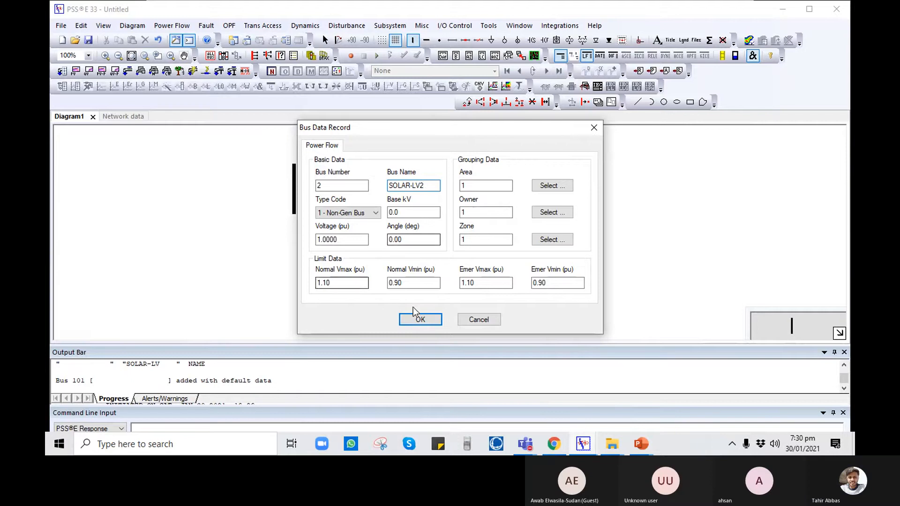
pyautogui.click(420, 319)
# - Place a third vertical bus to the right of SOLAR-LV2 with number 3 and name SOLAR-LV3, keeping the other defaults
pyautogui.click(376, 283)
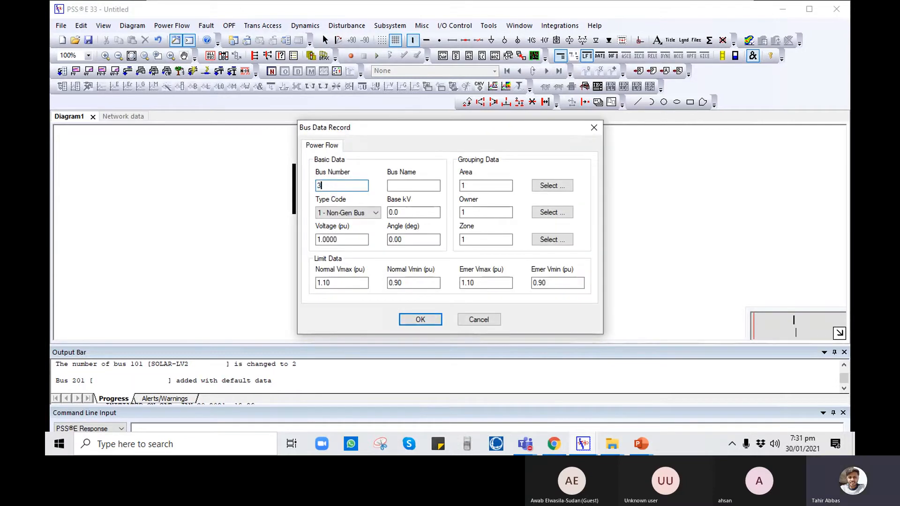
pyautogui.press('Tab')
pyautogui.write('SOLAR-')
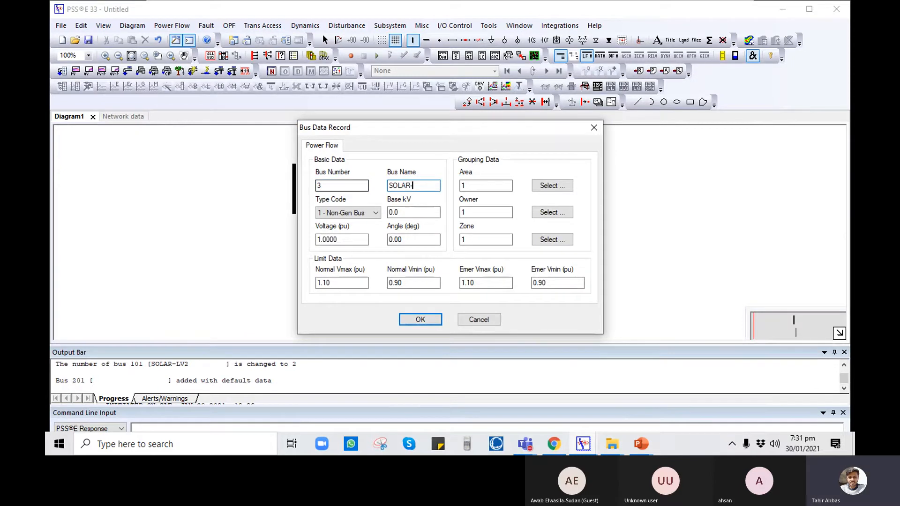
pyautogui.write('LV3')
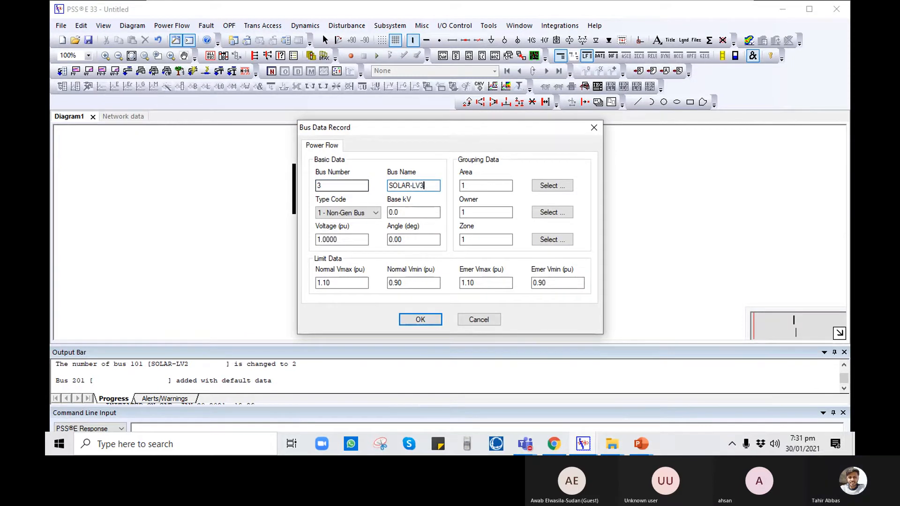
pyautogui.click(420, 319)
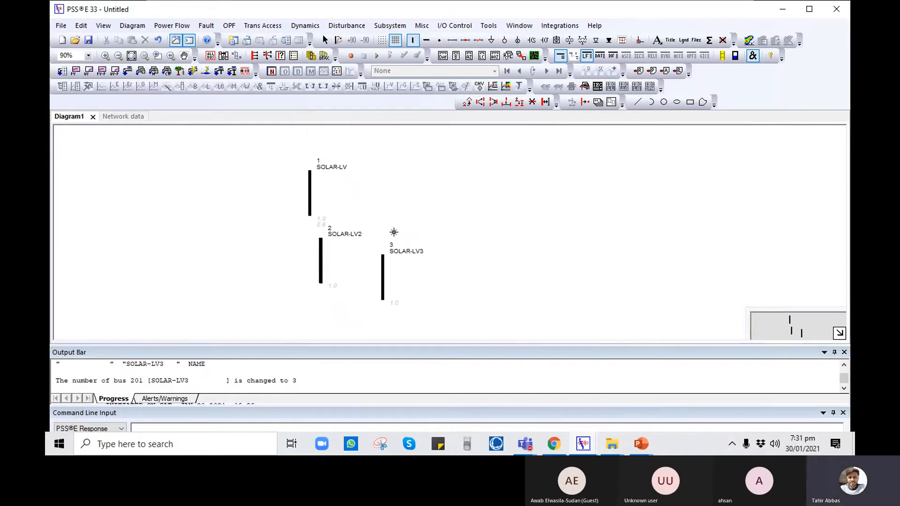
# - Place a fourth vertical bus above SOLAR-LV3 with number 4 and name SOLAR-LV4
pyautogui.click(393, 233)
pyautogui.write('SOLA')
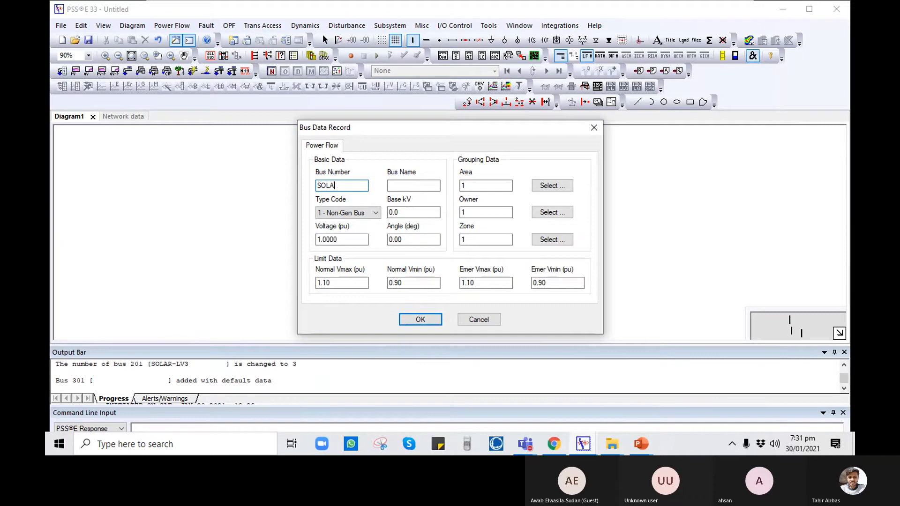
pyautogui.press('BackSpace')
pyautogui.press('BackSpace')
pyautogui.press('BackSpace')
pyautogui.press('BackSpace')
pyautogui.write('SOLAR')
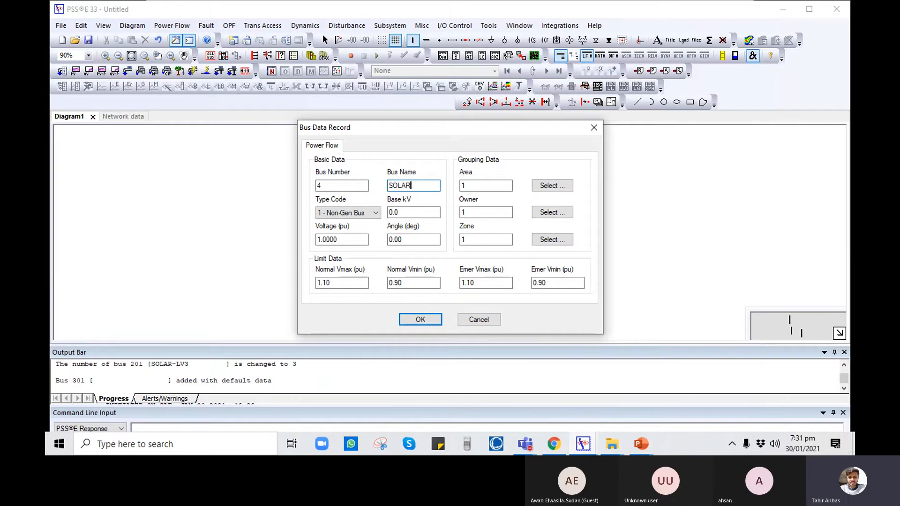
pyautogui.write('-LV')
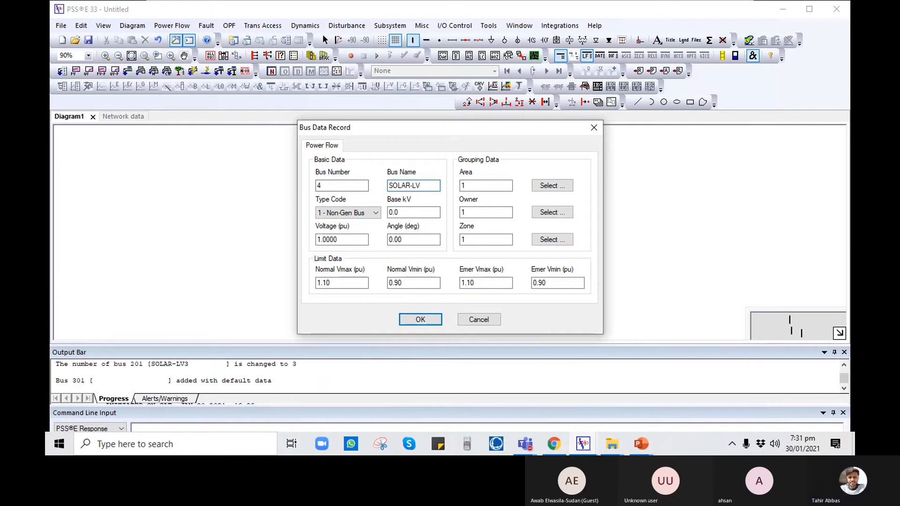
pyautogui.write('4')
# - Make bus 4 a type 2 Generator Bus with a base voltage of 0.6 kV and finish placing buses
pyautogui.click(347, 214)
pyautogui.click(342, 231)
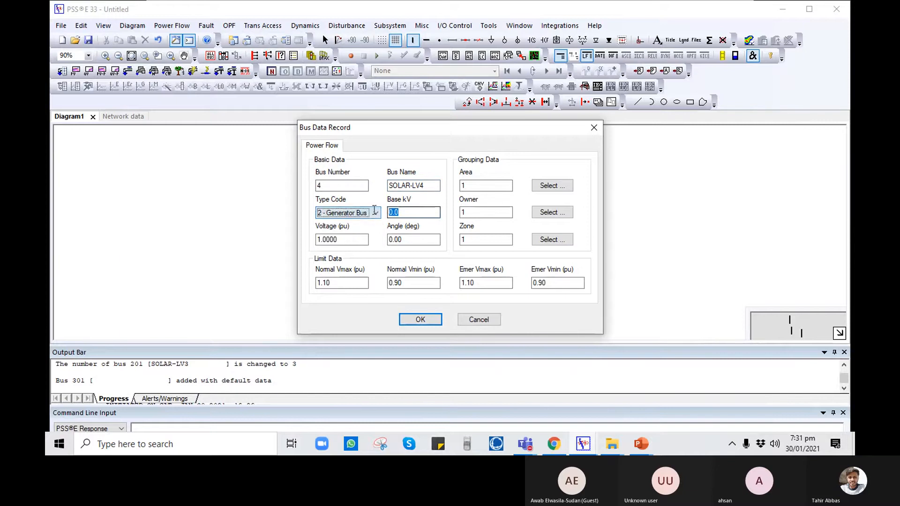
pyautogui.write('0.')
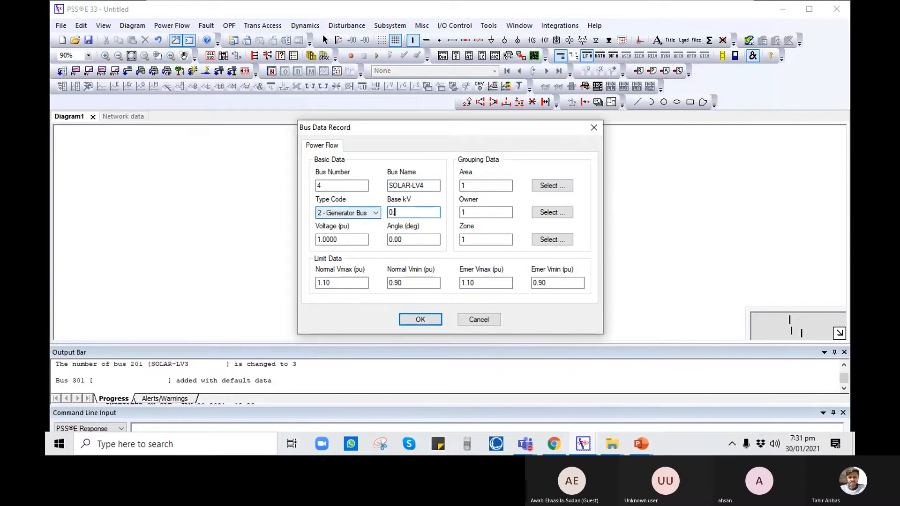
pyautogui.click(423, 320)
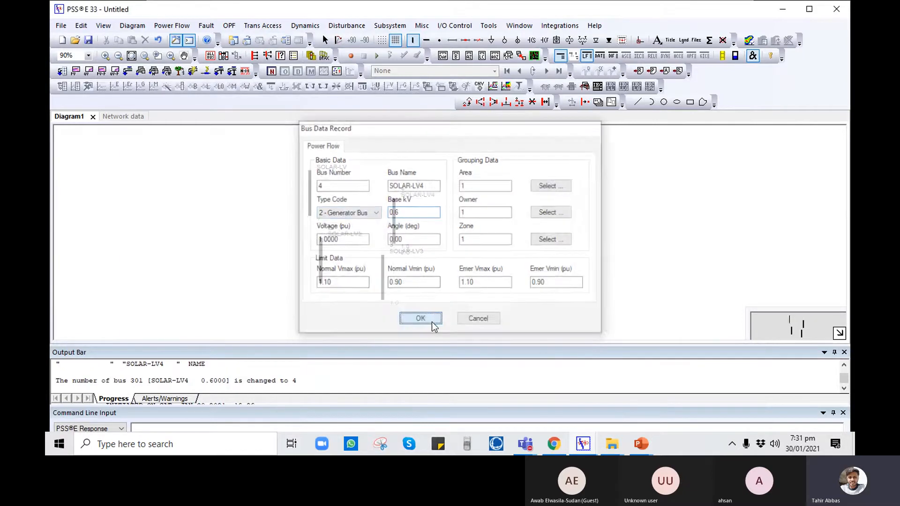
pyautogui.press('Escape')
# - Rename bus 1 in its data record as SOLAR-LV1
pyautogui.doubleClick(309, 189)
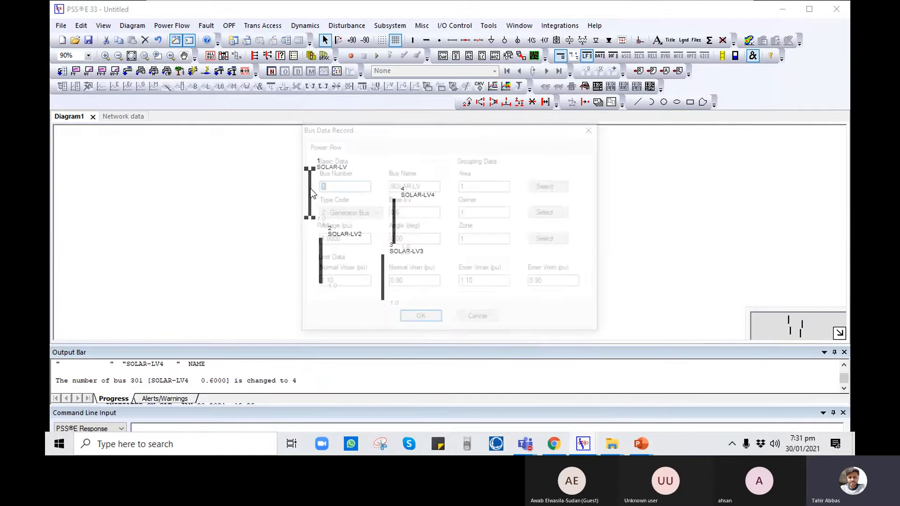
pyautogui.click(424, 183)
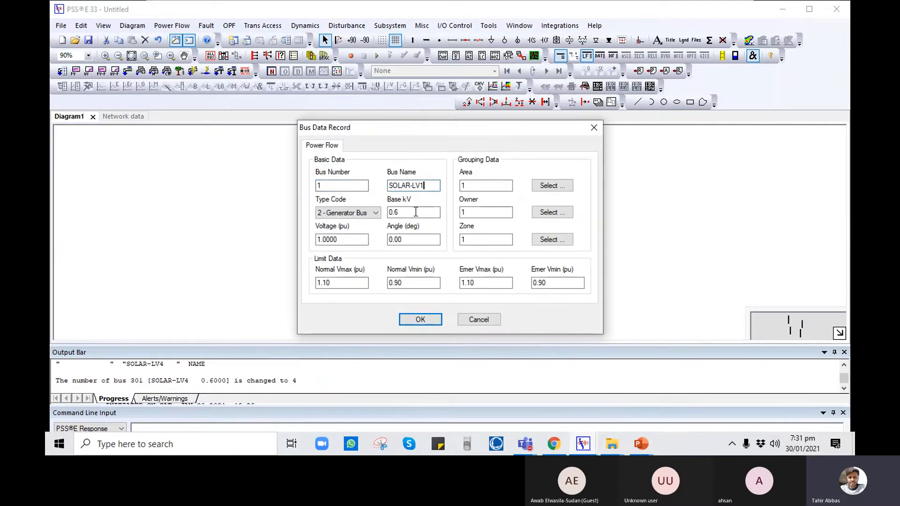
pyautogui.click(414, 322)
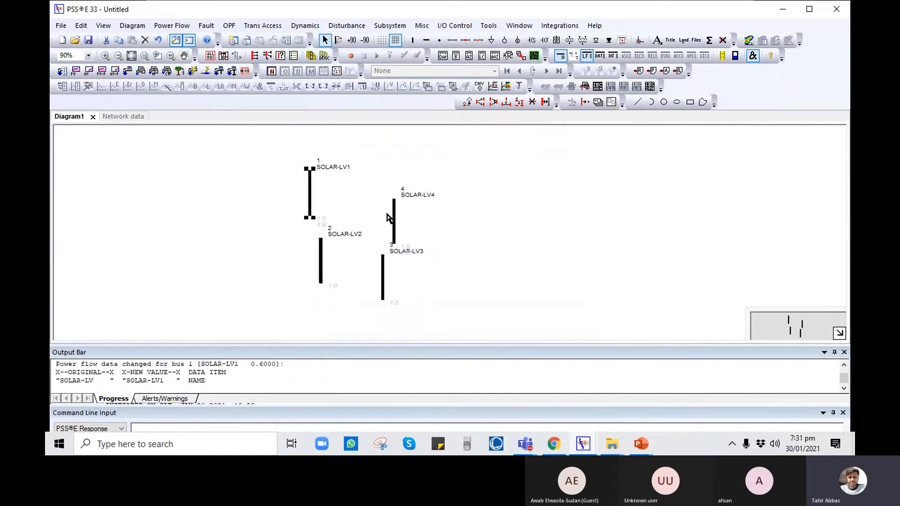
pyautogui.scroll(-3, 374, 228)
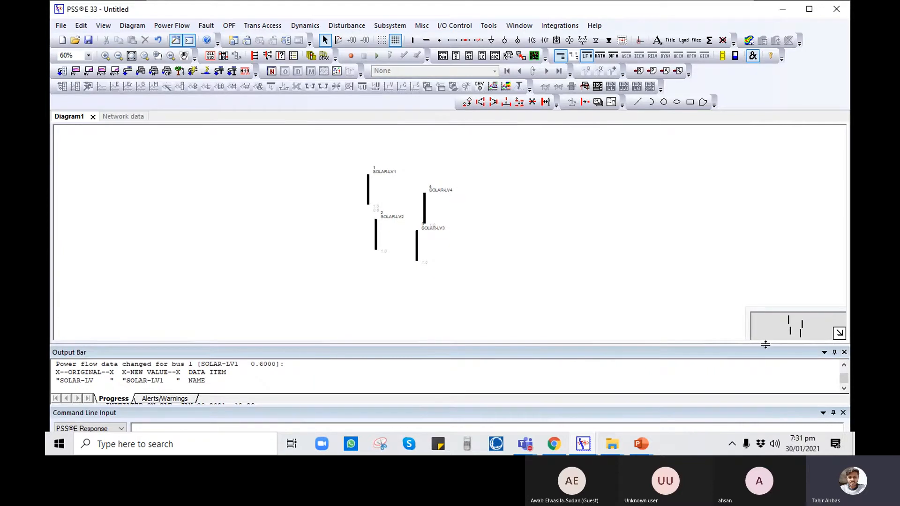
pyautogui.scroll(4, 375, 206)
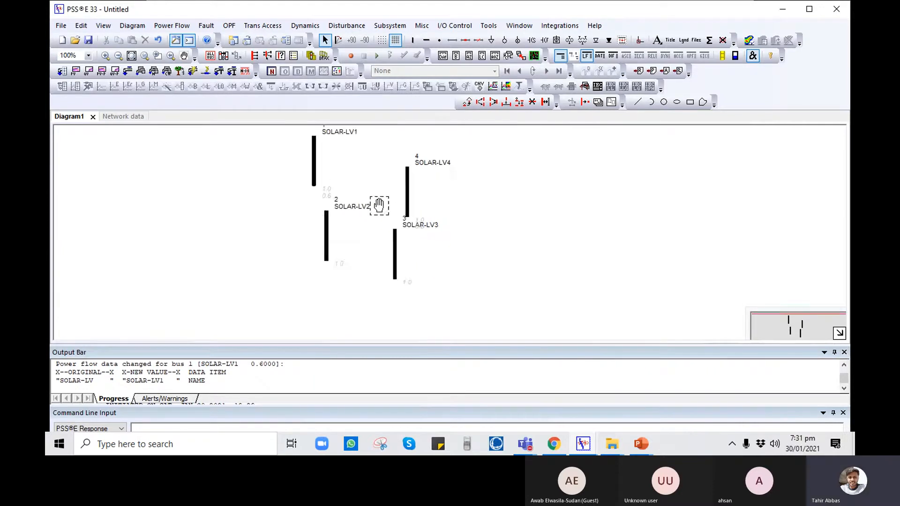
# - Reposition the SOLAR-LV1 and SOLAR-LV2 buses so that SOLAR-LV2 stands directly below SOLAR-LV1
pyautogui.click(370, 212)
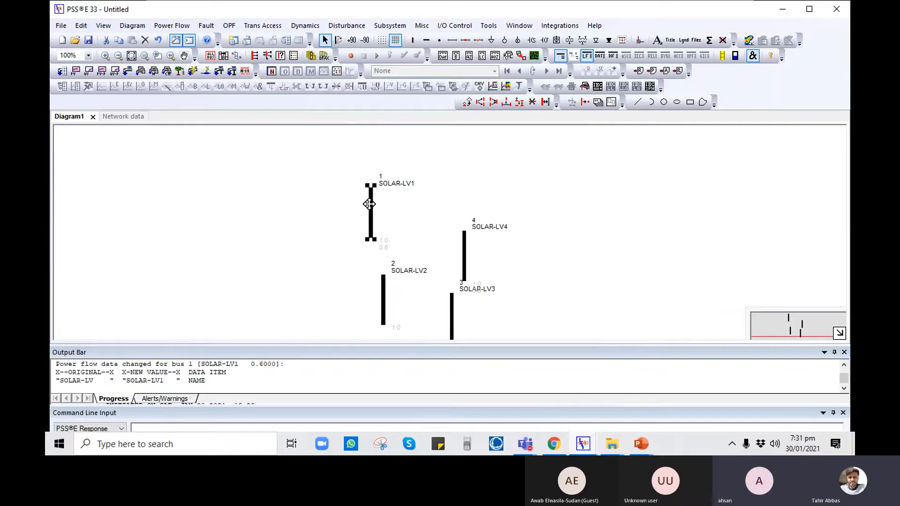
pyautogui.moveTo(367, 201); pyautogui.dragTo(344, 162)
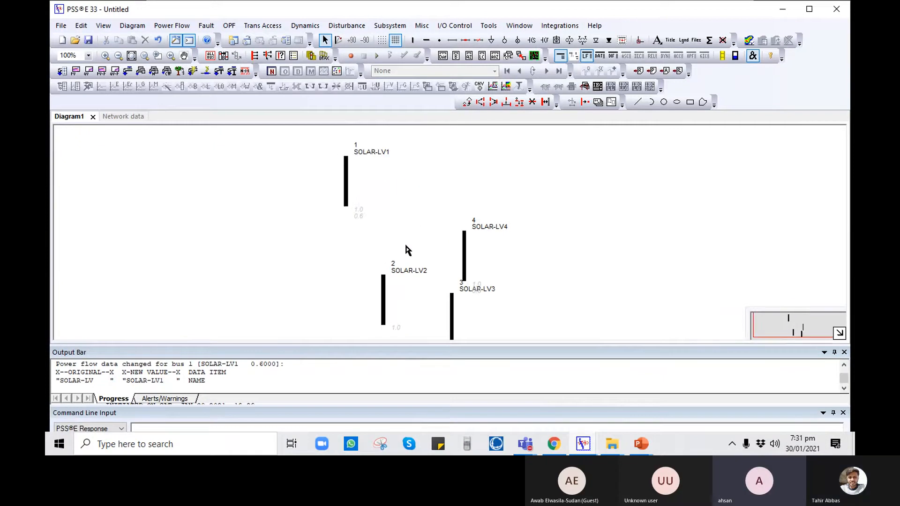
pyautogui.click(386, 286)
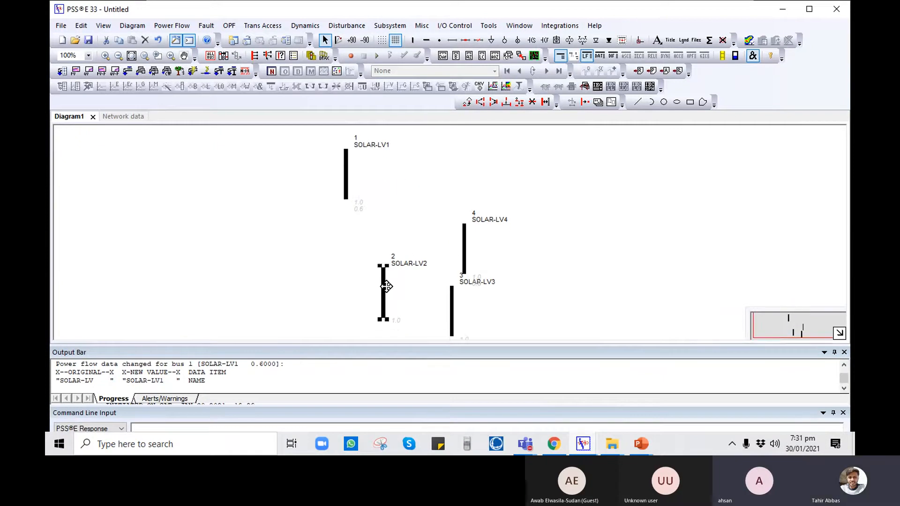
pyautogui.moveTo(386, 286); pyautogui.dragTo(345, 246)
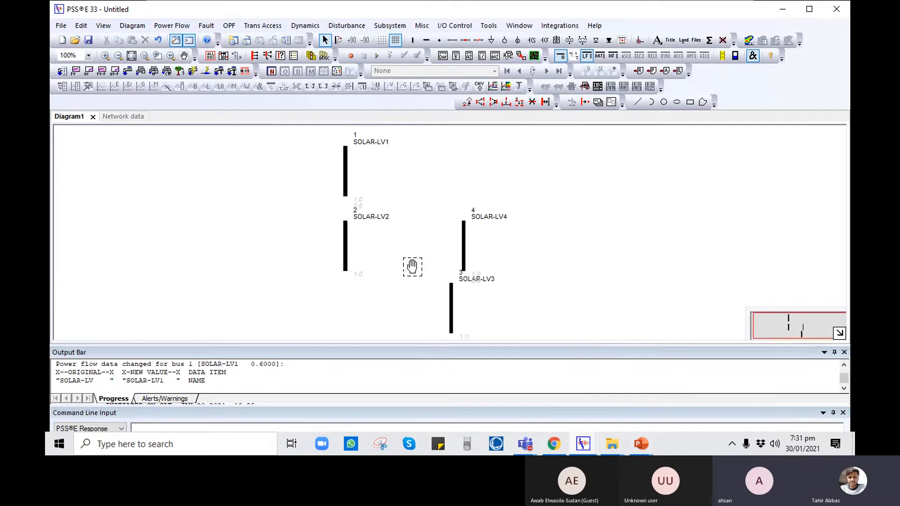
# - Move the SOLAR-LV3 and SOLAR-LV4 buses into the same vertical column below SOLAR-LV2, in numerical order
pyautogui.scroll(-3, 412, 266)
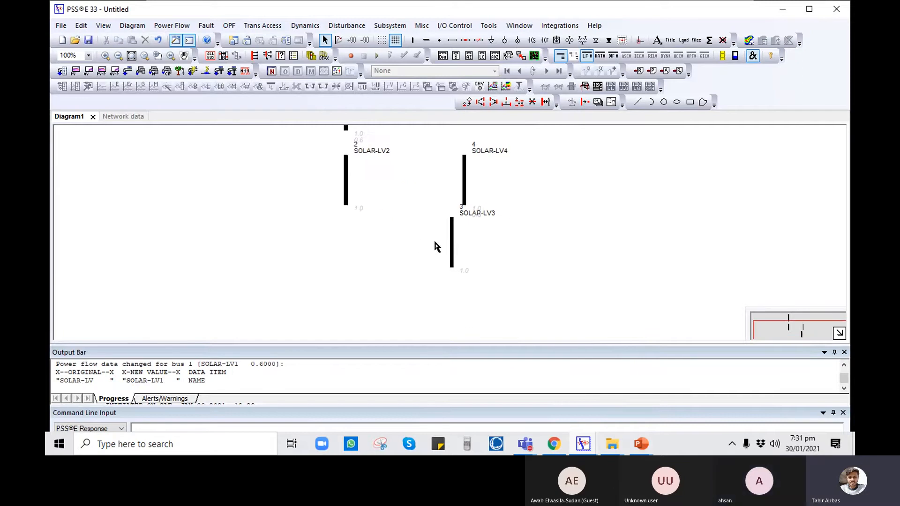
pyautogui.moveTo(474, 288); pyautogui.dragTo(365, 297)
pyautogui.click(438, 271)
pyautogui.moveTo(463, 271); pyautogui.dragTo(500, 239)
pyautogui.scroll(-3, 519, 216)
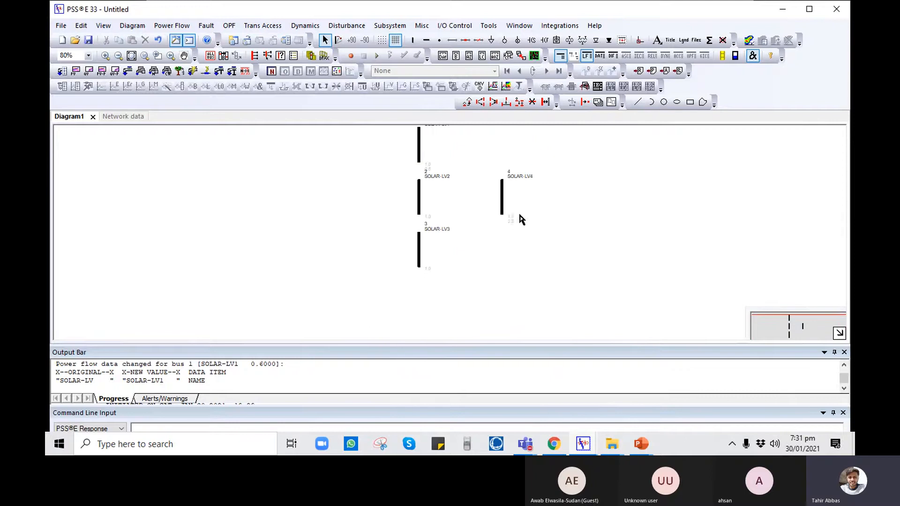
pyautogui.moveTo(503, 195); pyautogui.dragTo(418, 295)
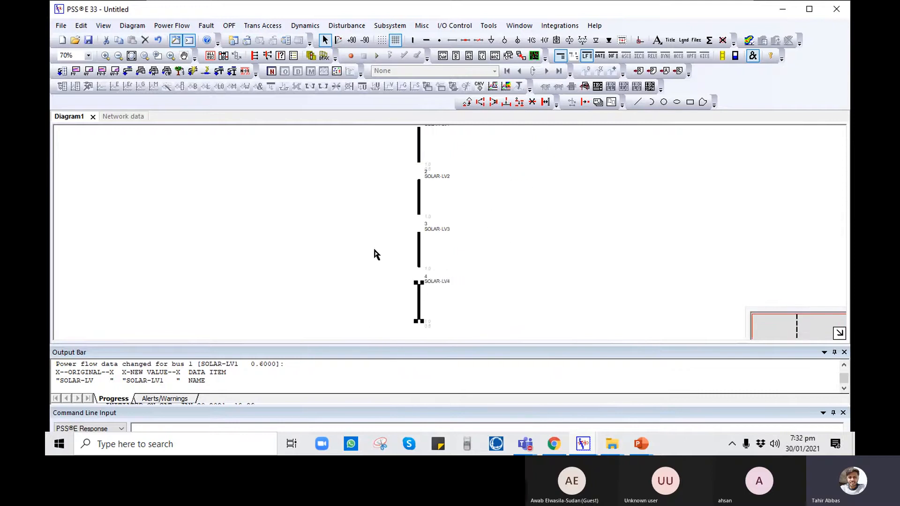
pyautogui.moveTo(373, 253); pyautogui.dragTo(382, 275)
pyautogui.scroll(3, 319, 271)
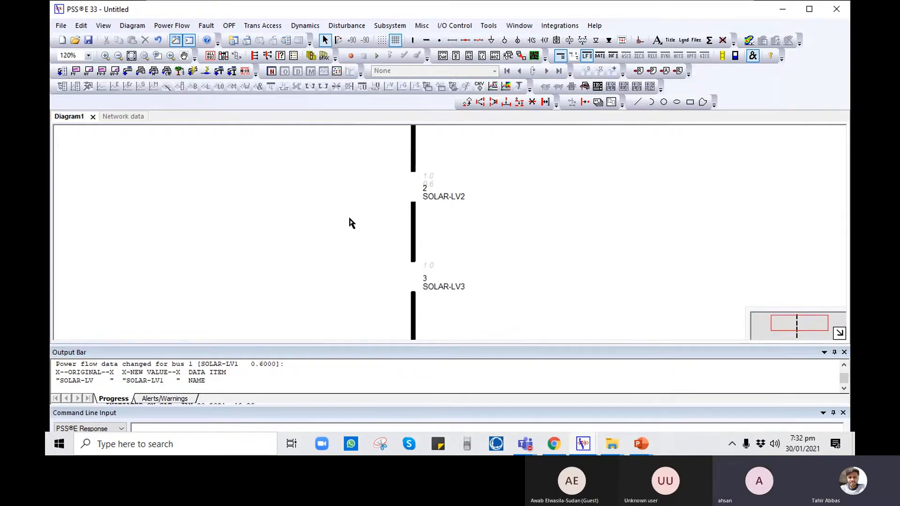
pyautogui.scroll(1, 351, 220)
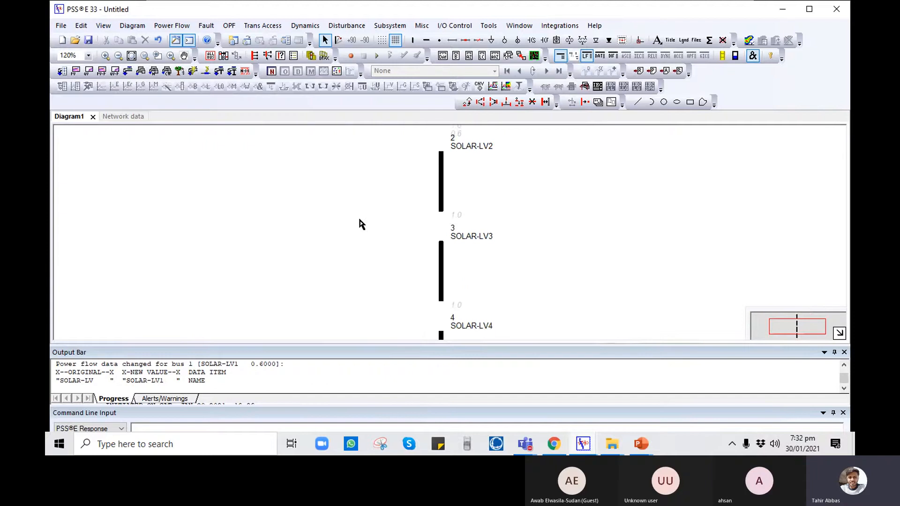
pyautogui.moveTo(374, 175); pyautogui.dragTo(345, 290)
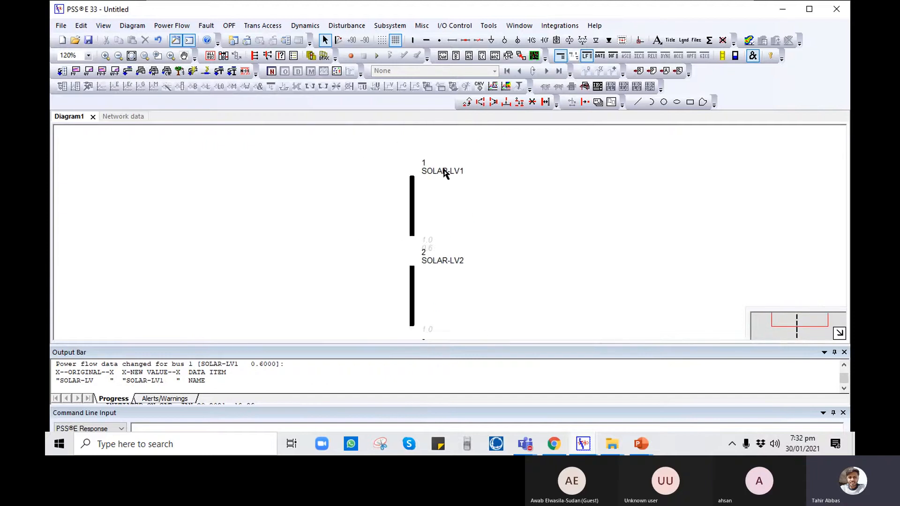
# - Add a machine with ID 1 and default data to each of the SOLAR-LV1 and SOLAR-LV2 buses
pyautogui.click(505, 40)
pyautogui.click(410, 207)
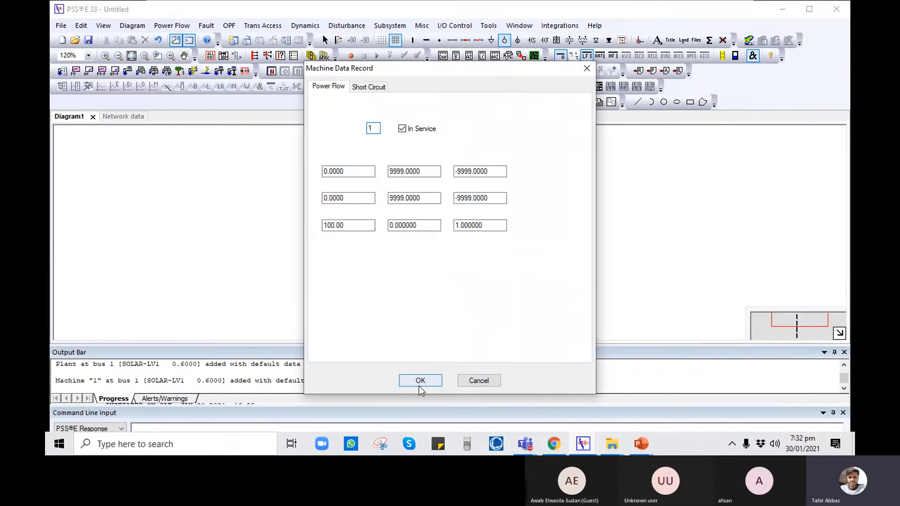
pyautogui.click(420, 381)
pyautogui.click(412, 303)
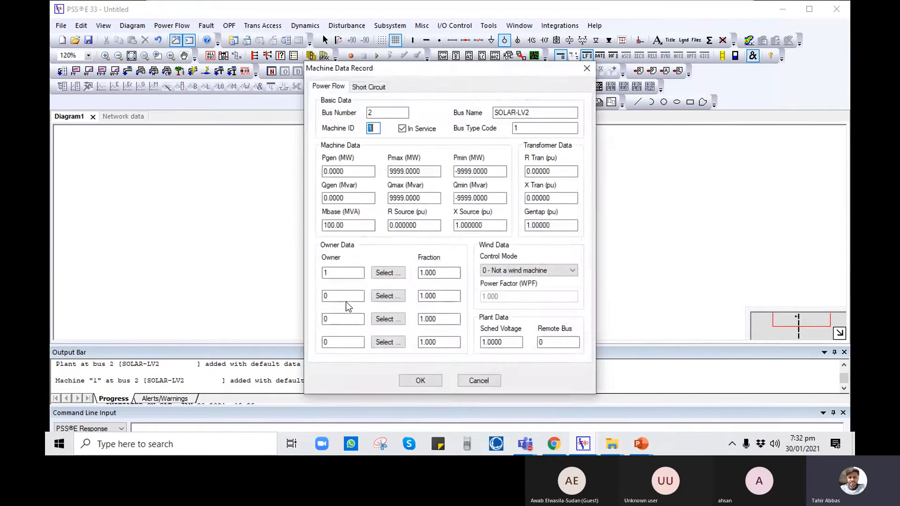
pyautogui.click(419, 381)
pyautogui.moveTo(384, 288); pyautogui.dragTo(368, 180)
pyautogui.moveTo(435, 195); pyautogui.dragTo(386, 285)
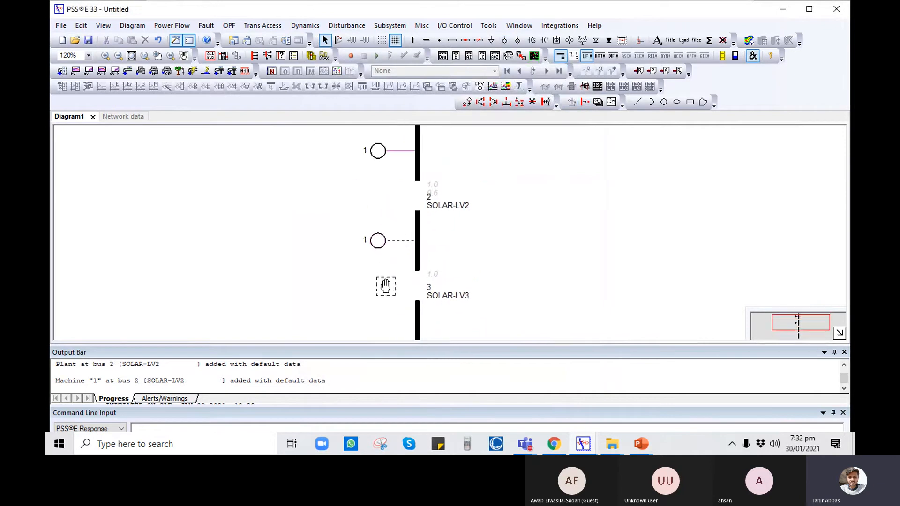
# - Check the data record of bus 2 and close it without changes
pyautogui.doubleClick(417, 225)
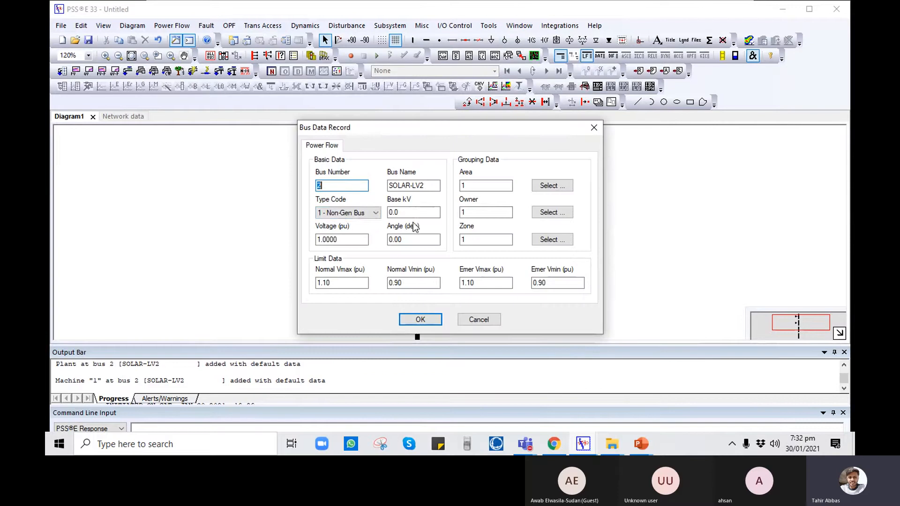
pyautogui.click(478, 319)
pyautogui.moveTo(448, 257); pyautogui.dragTo(548, 305)
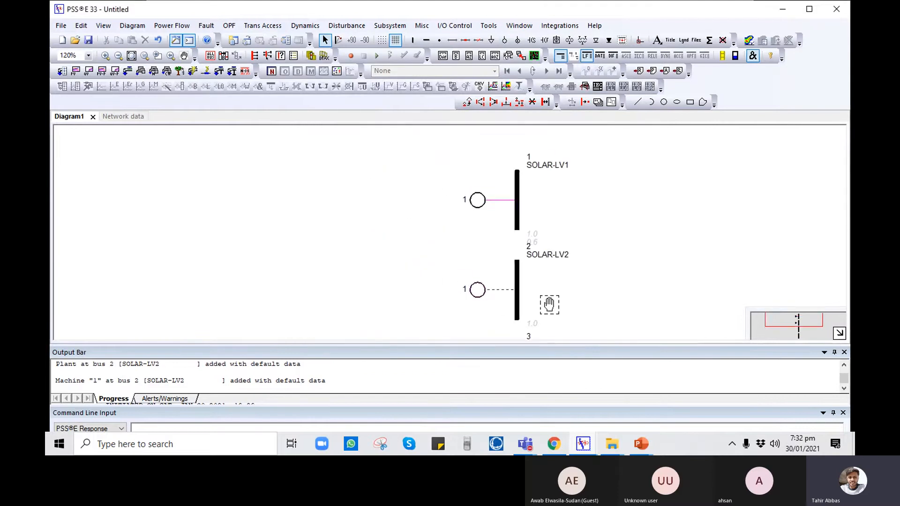
pyautogui.moveTo(387, 254); pyautogui.dragTo(381, 217)
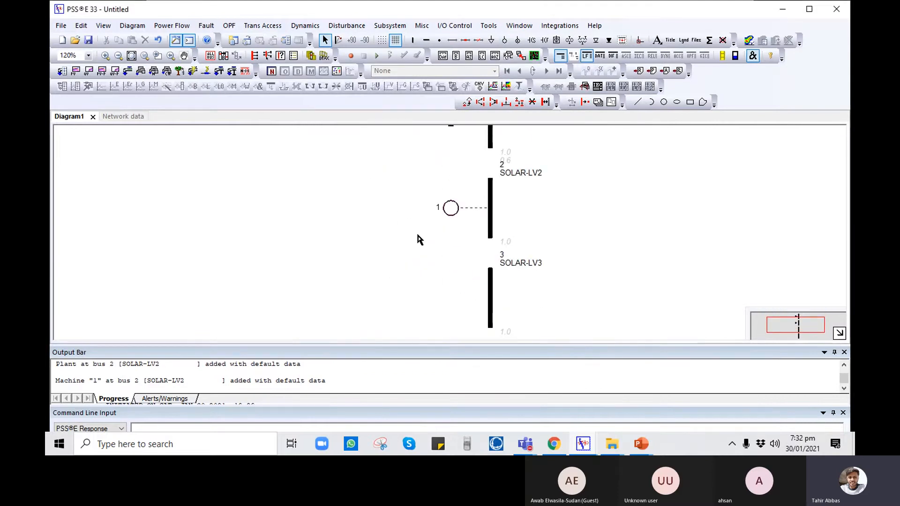
pyautogui.moveTo(465, 214); pyautogui.dragTo(498, 265)
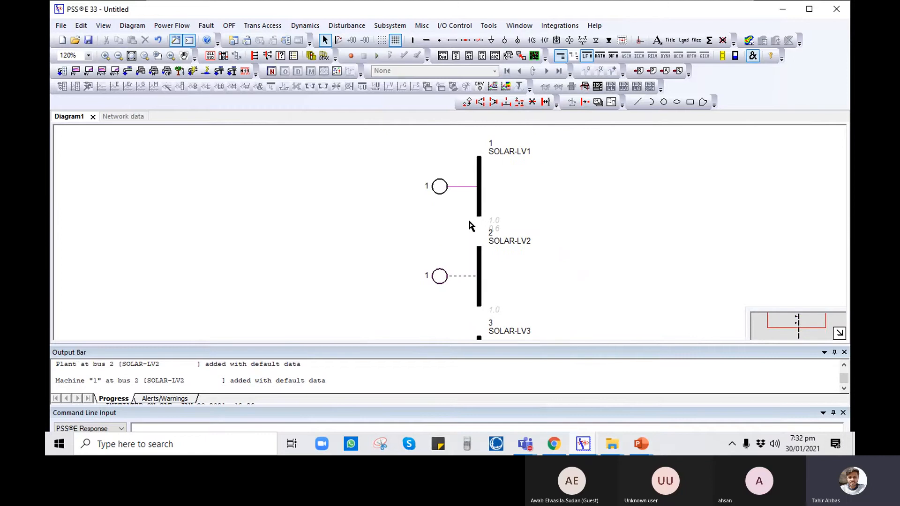
# - Shift SOLAR-LV1 and SOLAR-LV2 with their machines out of the bus column, stacking them one close above the other
pyautogui.scroll(3, 470, 225)
pyautogui.moveTo(480, 225); pyautogui.dragTo(413, 187)
pyautogui.moveTo(465, 269); pyautogui.dragTo(479, 118)
pyautogui.moveTo(495, 196); pyautogui.dragTo(441, 225)
pyautogui.moveTo(487, 272); pyautogui.dragTo(490, 306)
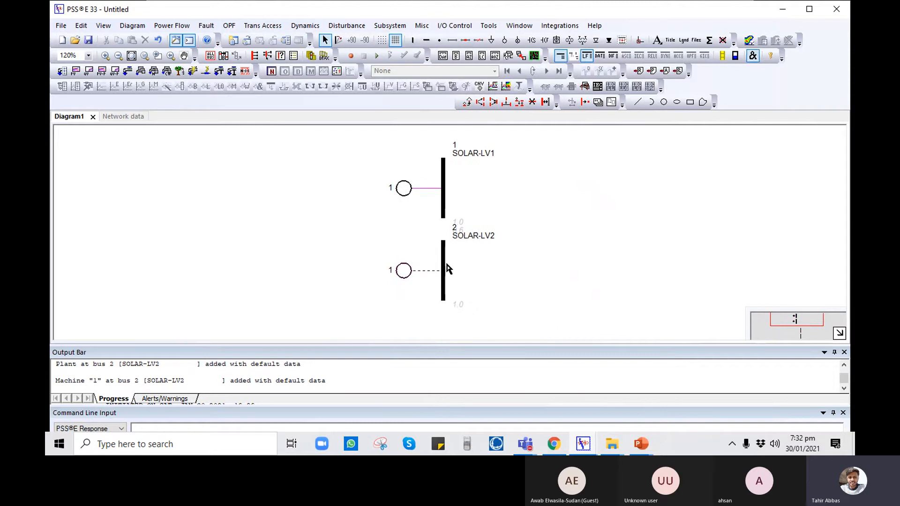
# - Set the type code of bus 2 (SOLAR-LV2) to 2 - Generator Bus
pyautogui.doubleClick(445, 266)
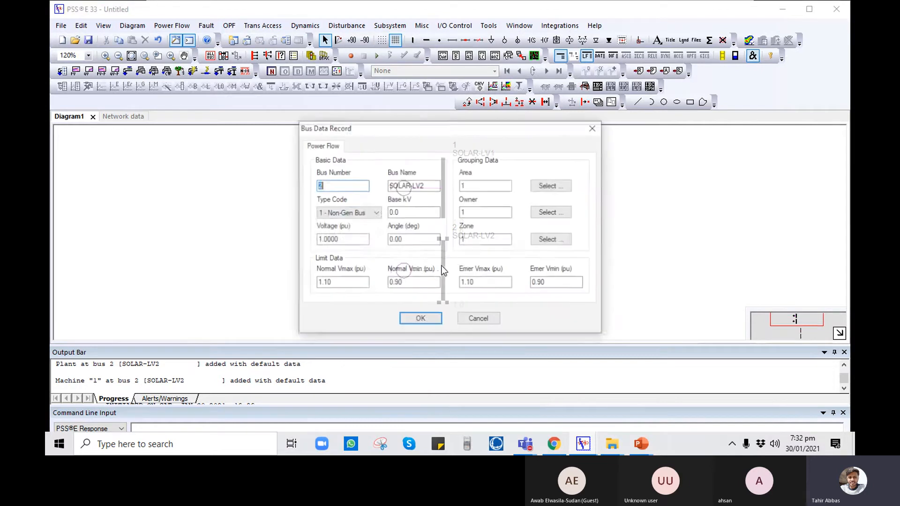
pyautogui.click(359, 213)
pyautogui.click(341, 223)
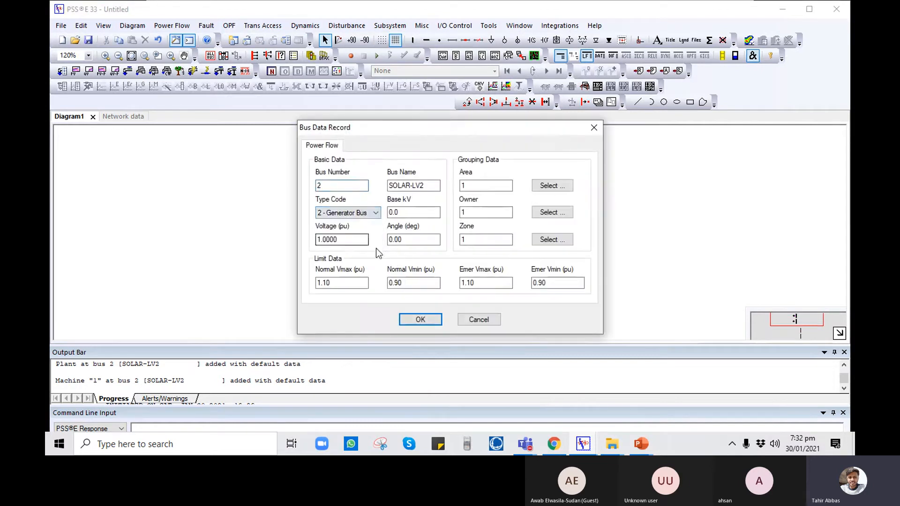
pyautogui.click(419, 319)
# - Move SOLAR-LV3 directly below SOLAR-LV2 and set its type code to 2 - Generator Bus
pyautogui.scroll(-5, 487, 305)
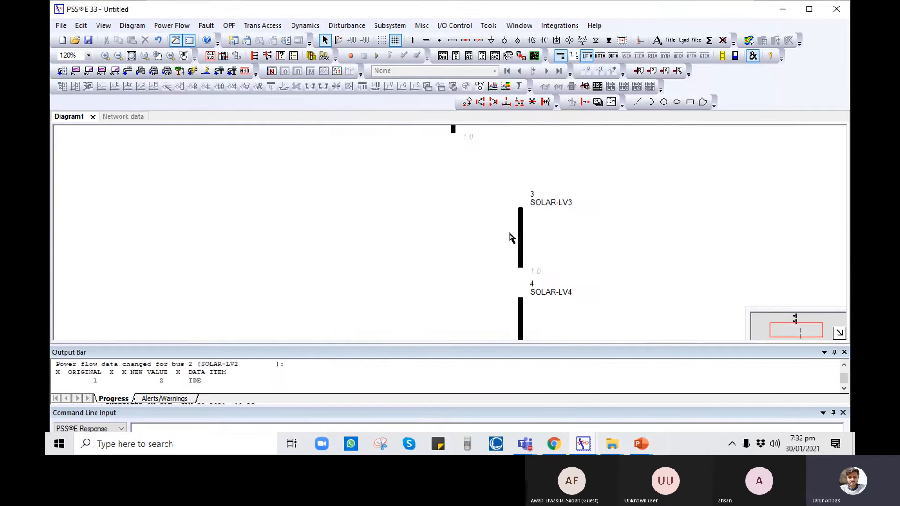
pyautogui.moveTo(522, 239); pyautogui.dragTo(458, 197)
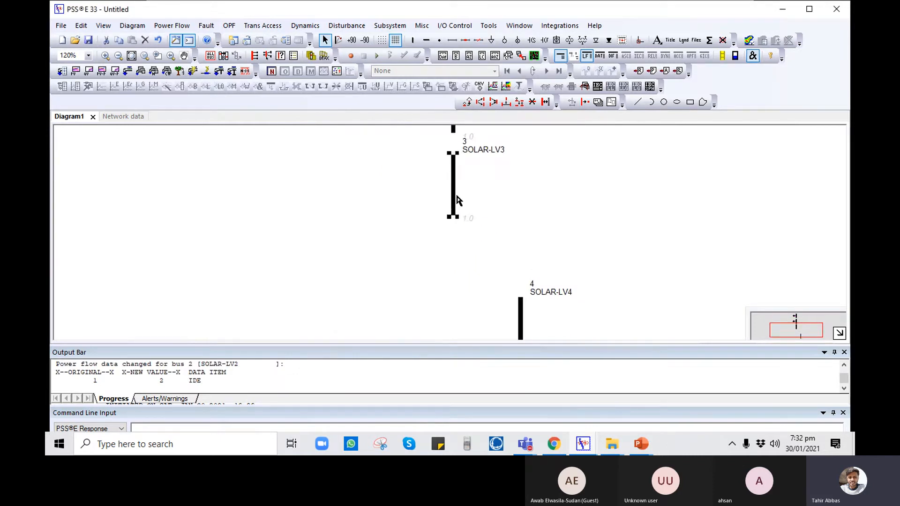
pyautogui.click(456, 192)
pyautogui.doubleClick(456, 190)
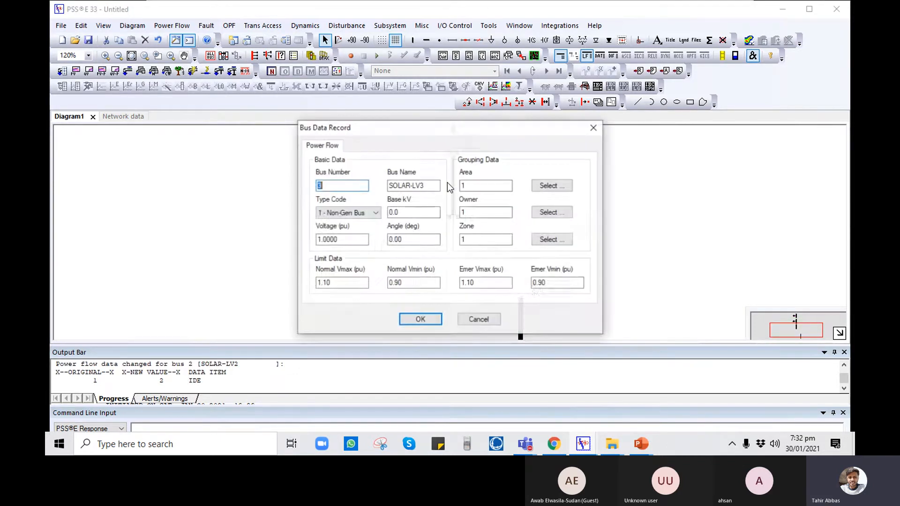
pyautogui.click(347, 213)
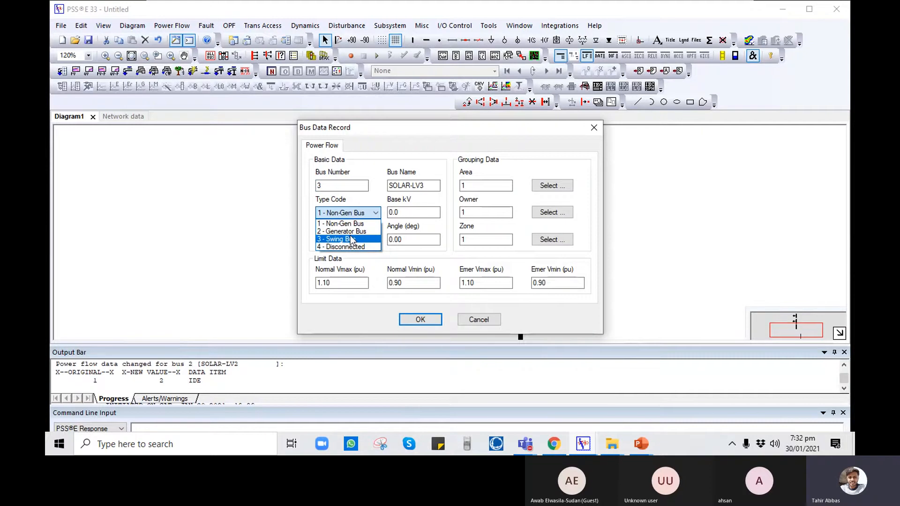
pyautogui.click(349, 231)
pyautogui.moveTo(462, 209); pyautogui.dragTo(488, 279)
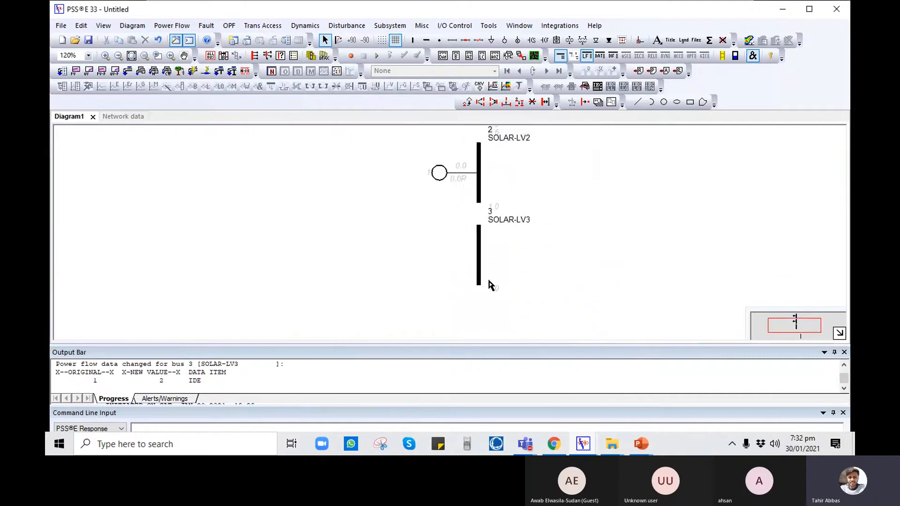
# - Move the SOLAR-LV4 bus directly below SOLAR-LV3 so that all four buses share one column
pyautogui.click(496, 288)
pyautogui.scroll(-3, 546, 141)
pyautogui.moveTo(573, 266); pyautogui.dragTo(566, 200)
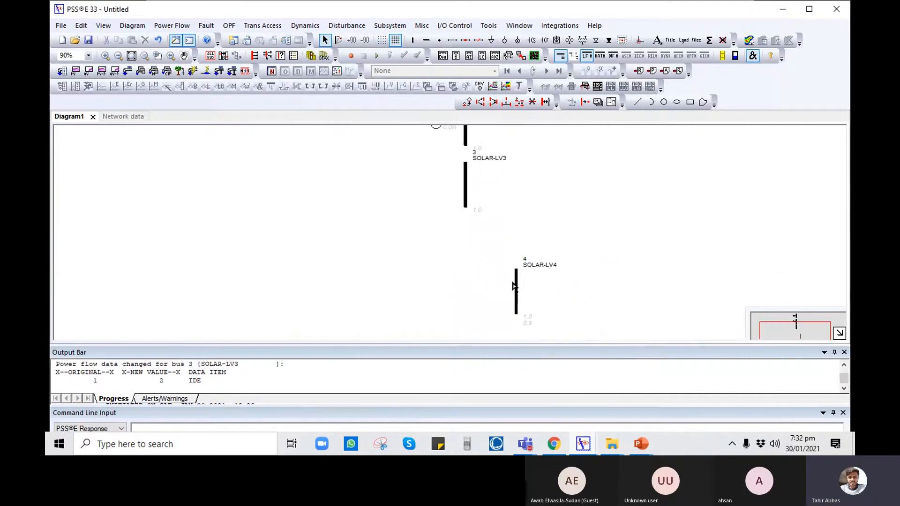
pyautogui.moveTo(518, 293); pyautogui.dragTo(472, 246)
pyautogui.moveTo(558, 167); pyautogui.dragTo(574, 273)
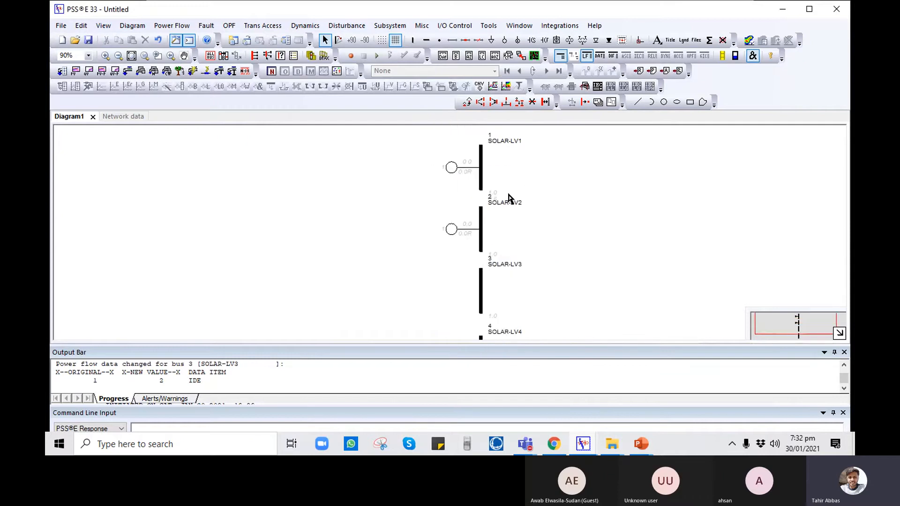
# - Add a machine with ID 1 and default data to the SOLAR-LV3 bus
pyautogui.click(504, 40)
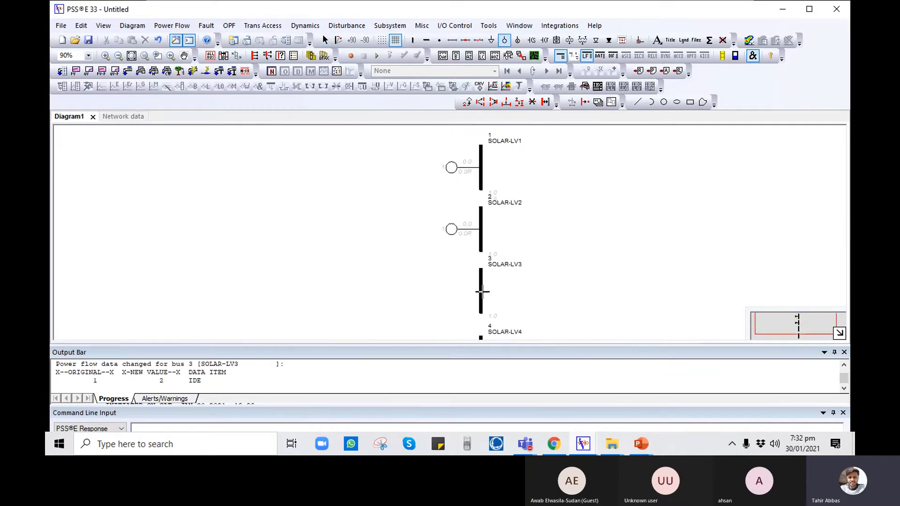
pyautogui.click(482, 284)
pyautogui.click(440, 305)
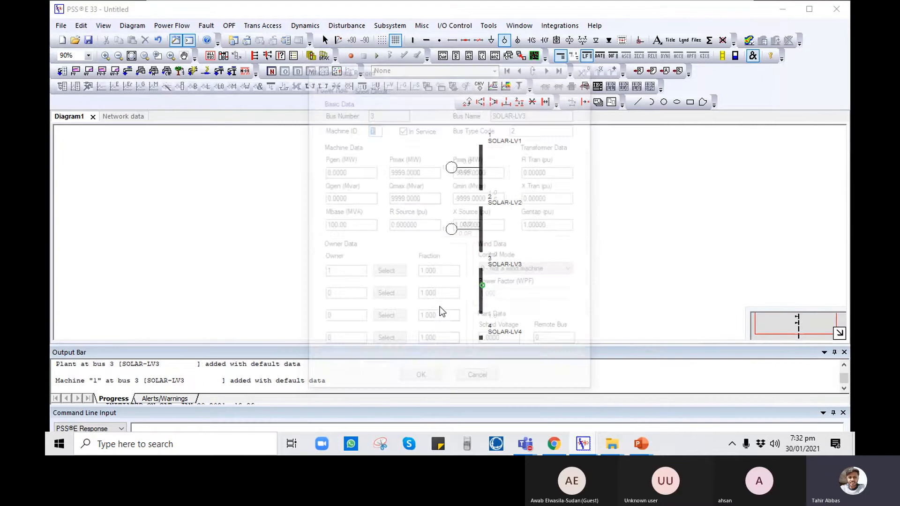
pyautogui.click(418, 377)
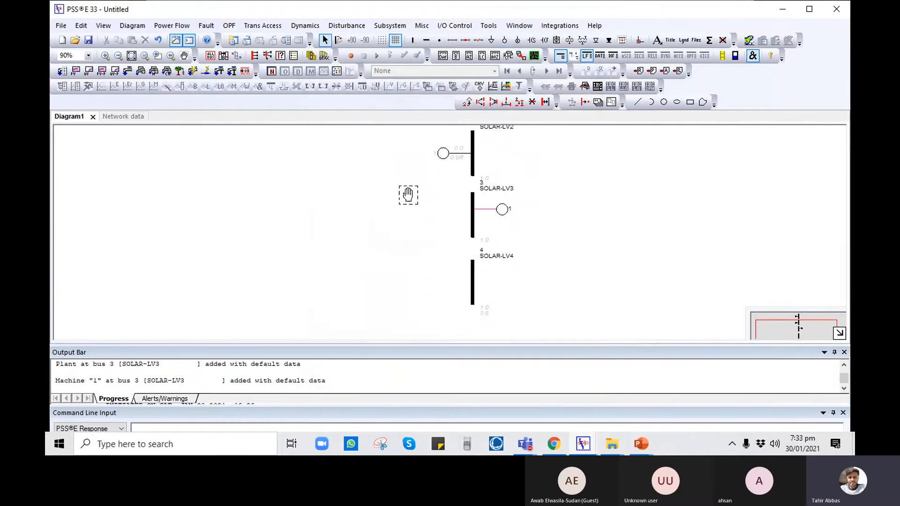
# - Add a machine with ID 1 and default data to the SOLAR-LV4 bus and finish placing machines
pyautogui.scroll(-2, 408, 195)
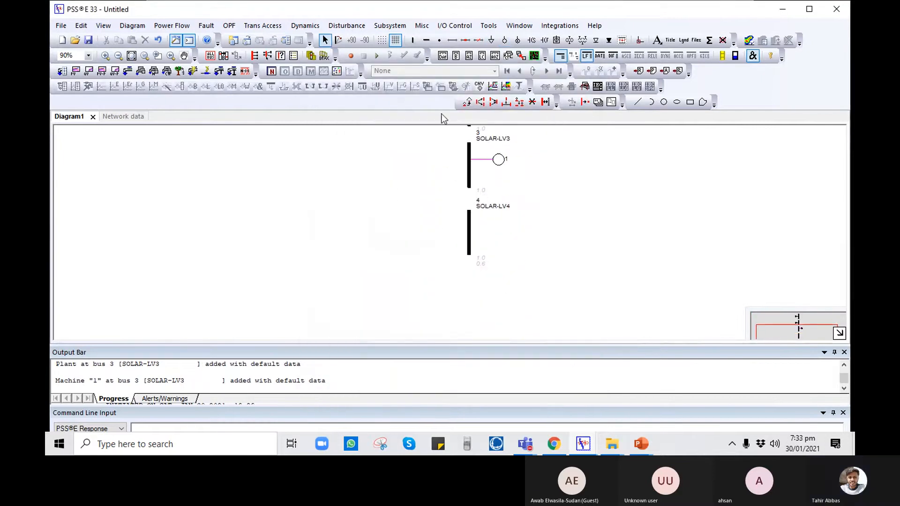
pyautogui.click(504, 40)
pyautogui.click(468, 230)
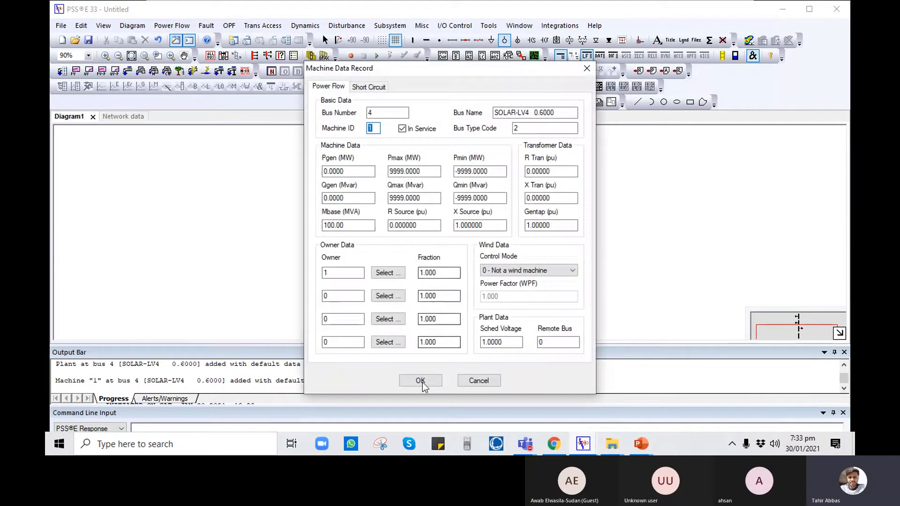
pyautogui.click(421, 379)
pyautogui.press('Escape')
# - Move the SOLAR-LV3 machine to the left side of its bus, in line with the other machines
pyautogui.moveTo(429, 253); pyautogui.dragTo(440, 366)
pyautogui.moveTo(511, 273); pyautogui.dragTo(441, 272)
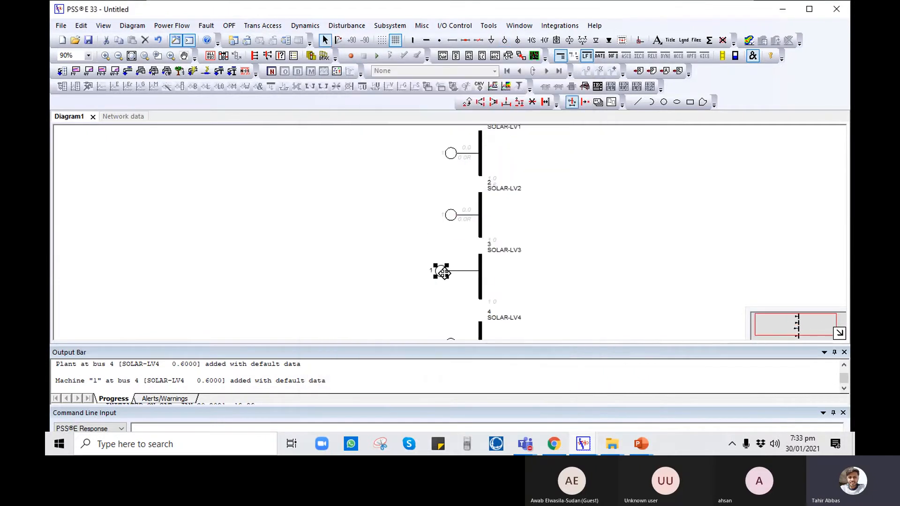
pyautogui.moveTo(392, 201); pyautogui.dragTo(384, 221)
# - Resize the SOLAR-LV1 bus bar so it is slightly shorter than before and clear of the SOLAR-LV2 bus
pyautogui.scroll(-1, 386, 220)
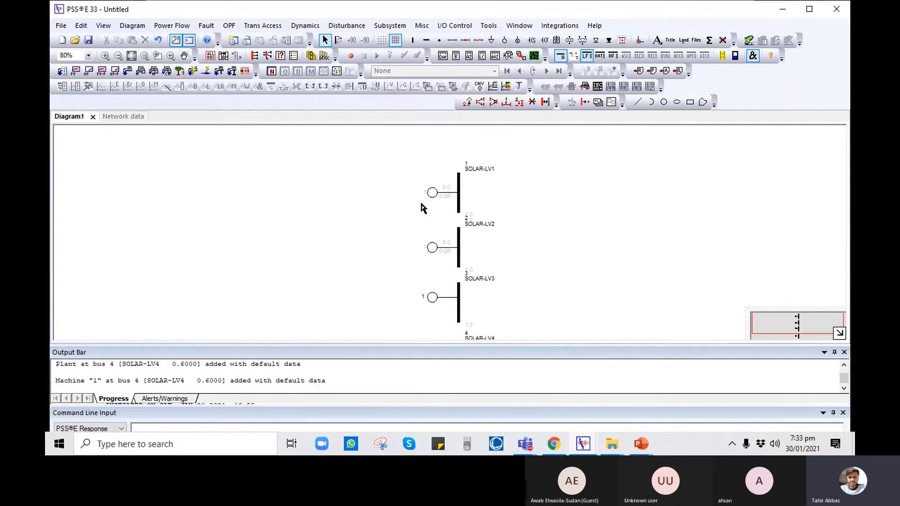
pyautogui.moveTo(460, 178); pyautogui.dragTo(417, 195)
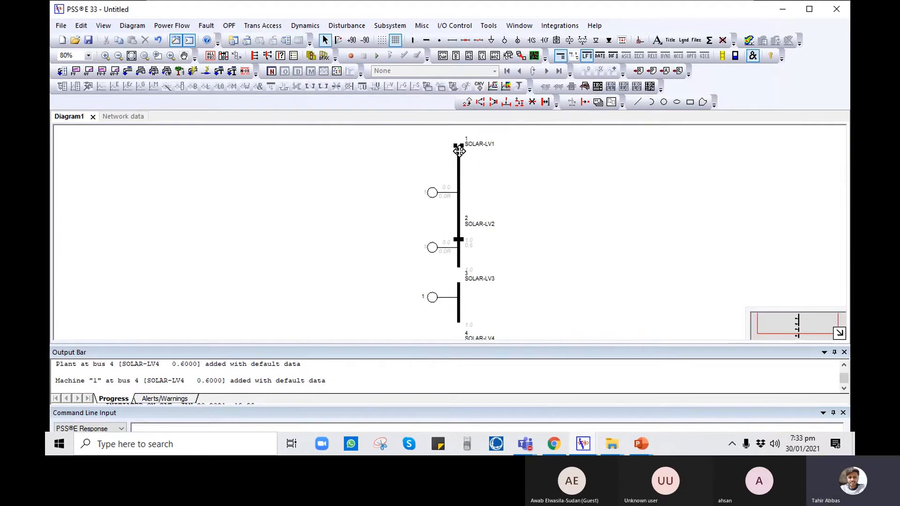
pyautogui.moveTo(459, 148); pyautogui.dragTo(458, 178)
pyautogui.moveTo(418, 209); pyautogui.dragTo(437, 235)
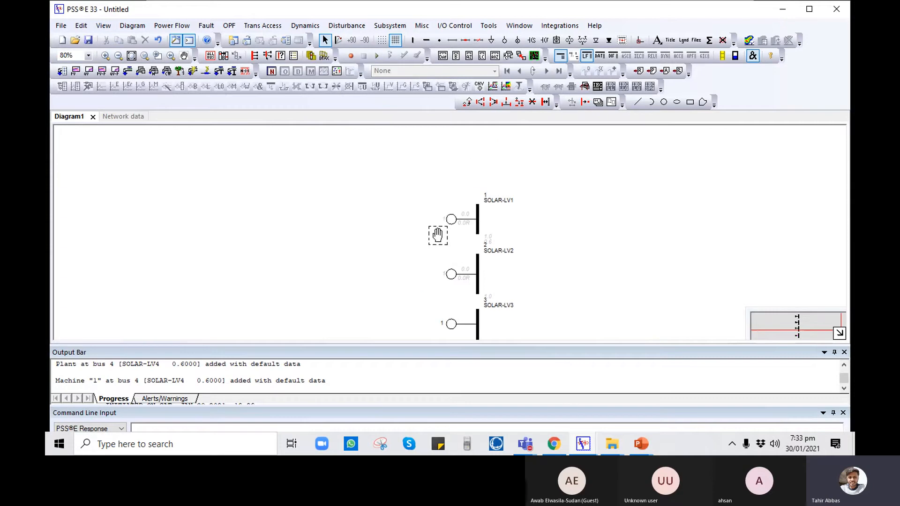
# - Move the SOLAR-LV1, LV2, LV3 and LV4 buses with their machines further left, keeping them stacked in one column
pyautogui.moveTo(479, 213); pyautogui.dragTo(324, 166)
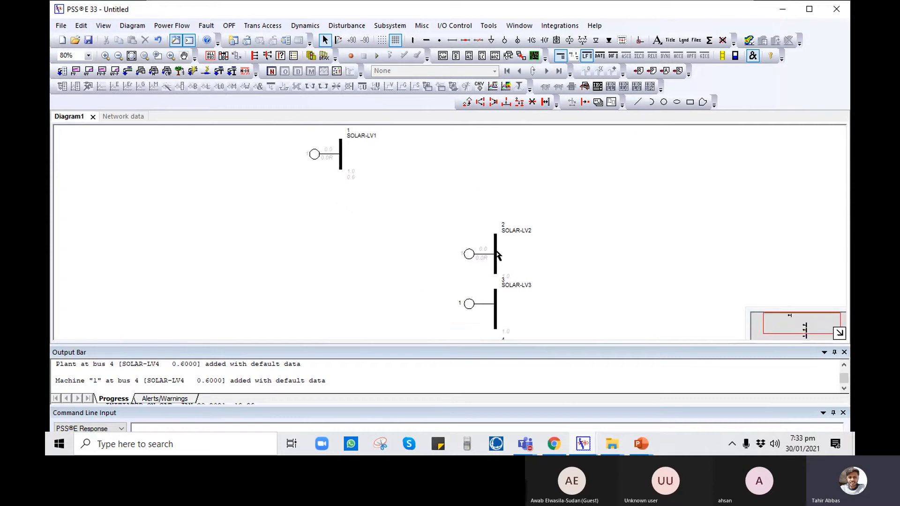
pyautogui.moveTo(495, 247); pyautogui.dragTo(340, 197)
pyautogui.moveTo(316, 265); pyautogui.dragTo(339, 227)
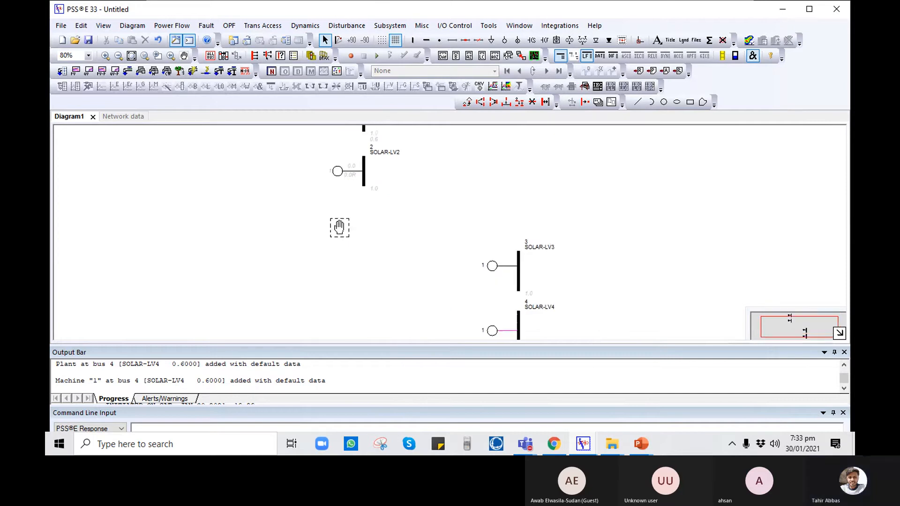
pyautogui.moveTo(521, 277); pyautogui.dragTo(337, 222)
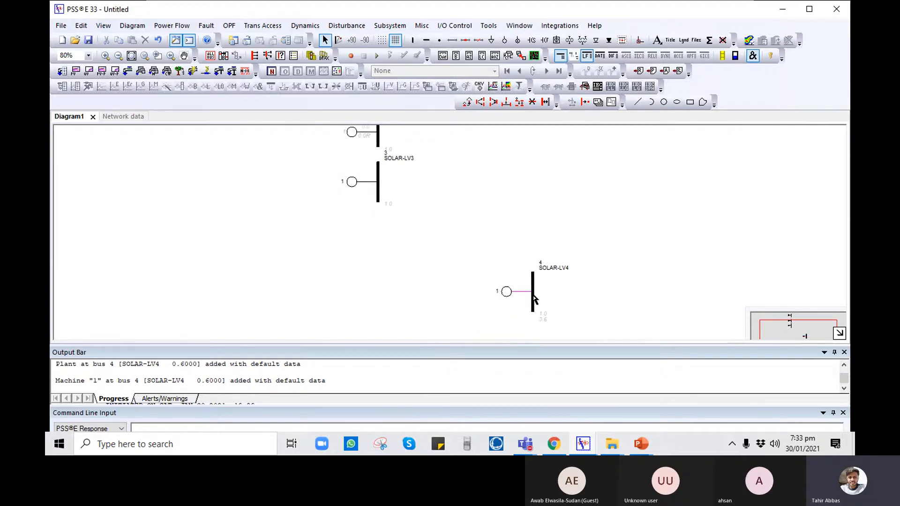
pyautogui.moveTo(533, 296); pyautogui.dragTo(376, 244)
pyautogui.moveTo(436, 244); pyautogui.dragTo(436, 307)
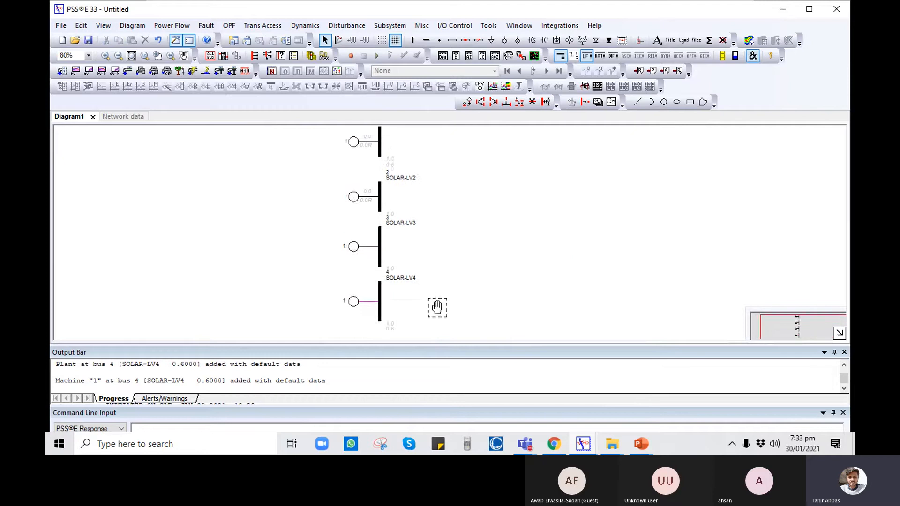
pyautogui.moveTo(462, 231); pyautogui.dragTo(462, 271)
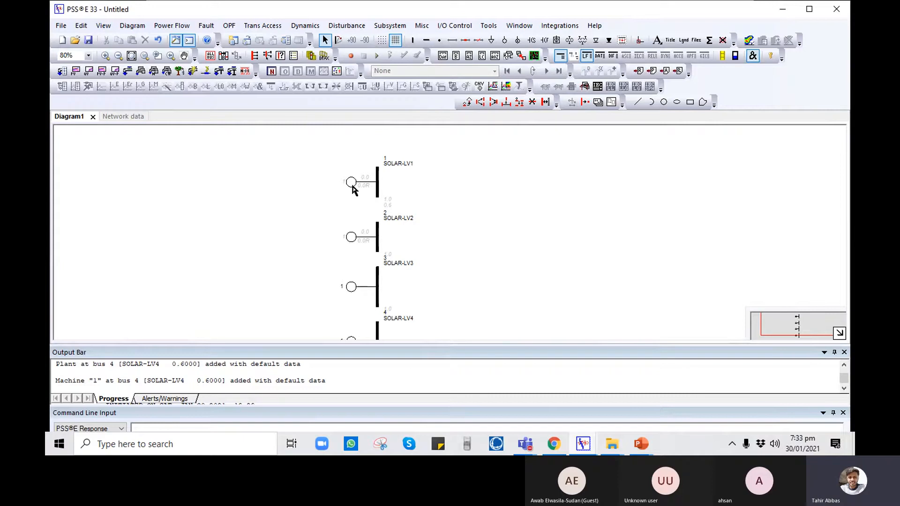
# - Switch to File Explorer, search the lecture folders in 4-[Transmission Planning Simulation Cases] and open STAB SHEET.xlsx in Excel
pyautogui.click(614, 440)
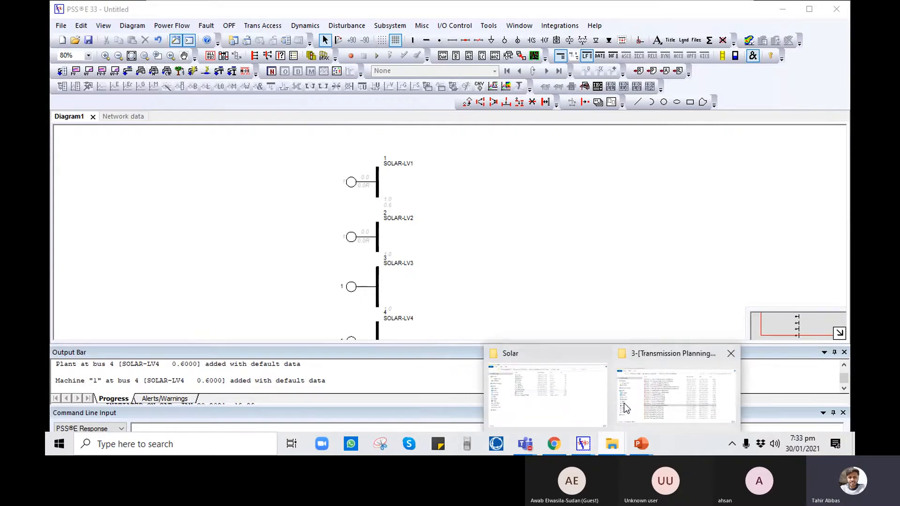
pyautogui.moveTo(625, 407)
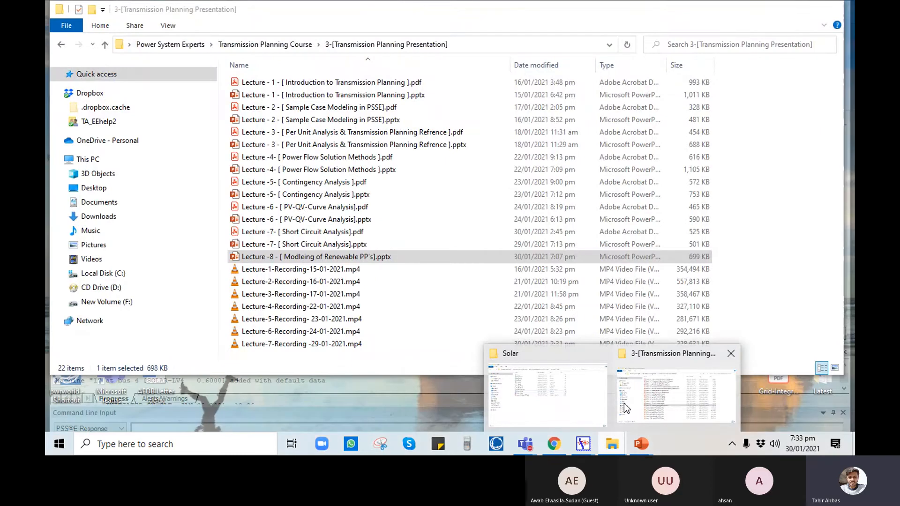
pyautogui.click(625, 407)
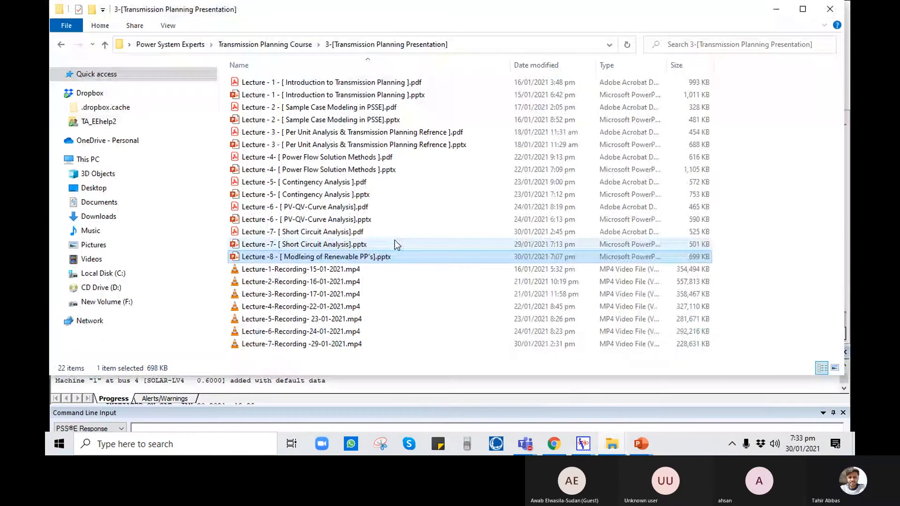
pyautogui.hotkey('alt', 'Up')
pyautogui.doubleClick(290, 119)
pyautogui.doubleClick(290, 119)
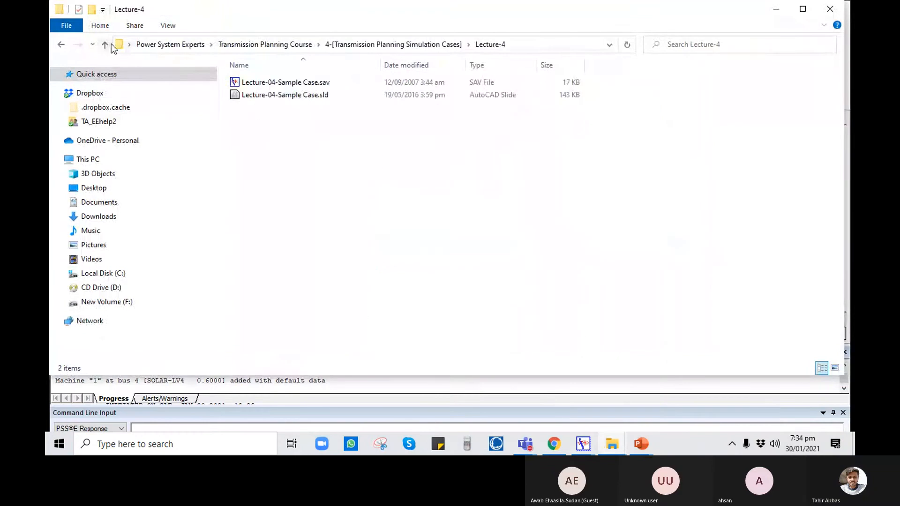
pyautogui.hotkey('alt', 'Up')
pyautogui.doubleClick(259, 132)
pyautogui.click(104, 44)
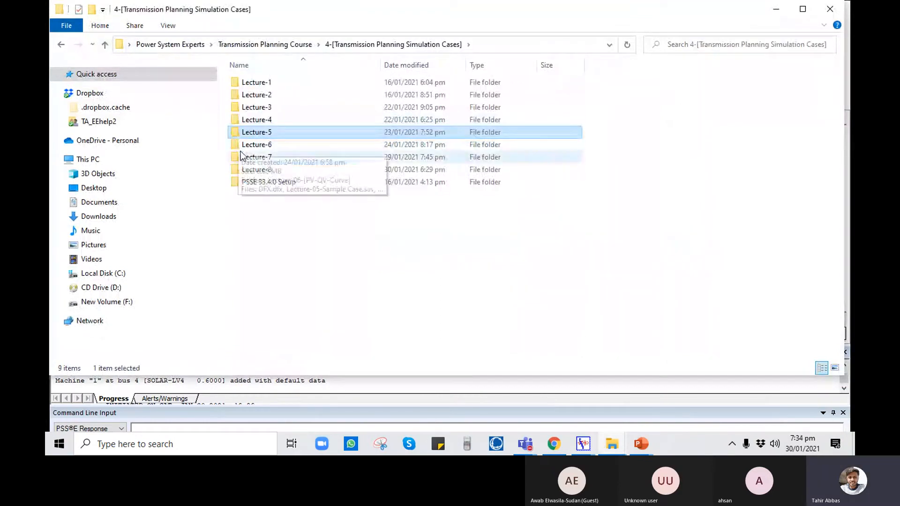
pyautogui.doubleClick(262, 157)
pyautogui.click(103, 46)
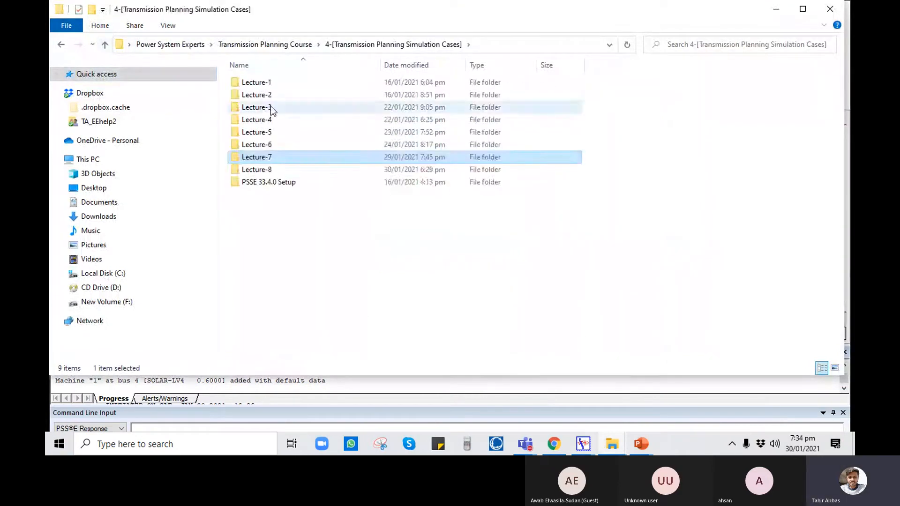
pyautogui.doubleClick(271, 94)
pyautogui.click(266, 133)
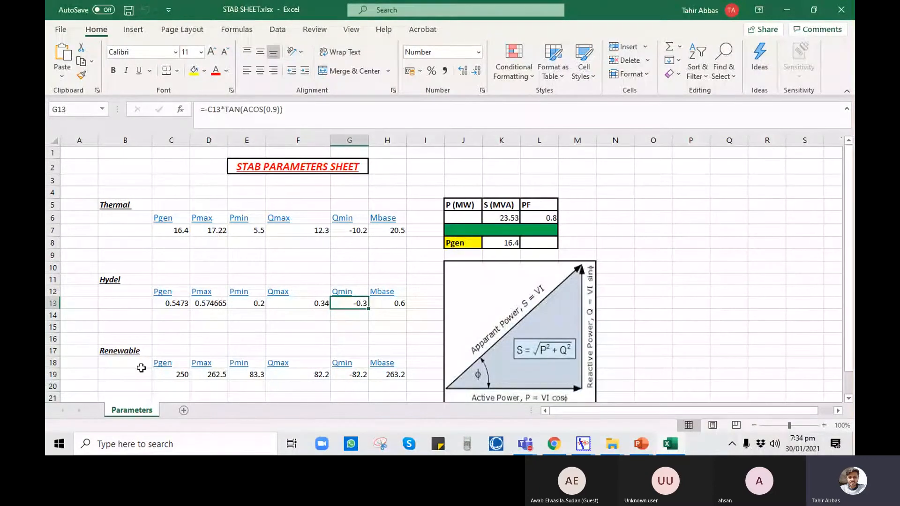
# - Review the Renewable row's Pgen, Pmax, Pmin and Qmax cells and set Pgen in C19 to 50
pyautogui.click(185, 375)
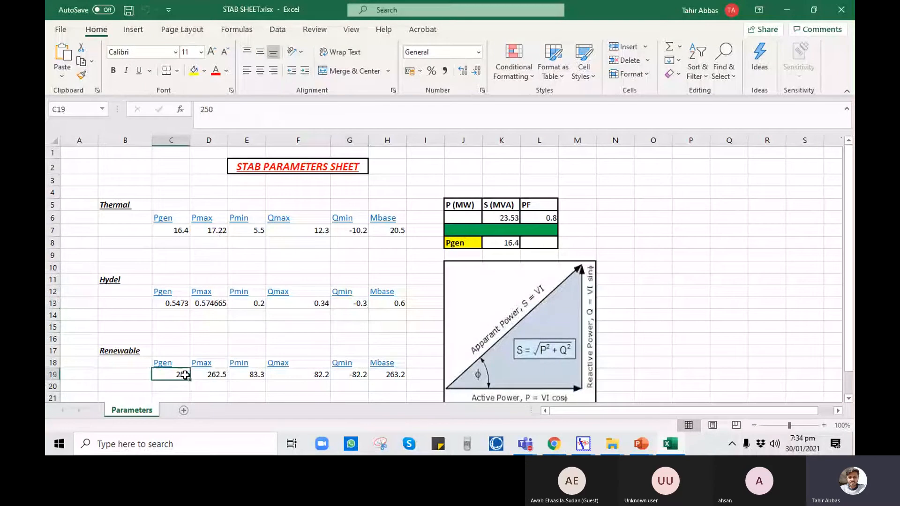
pyautogui.click(204, 375)
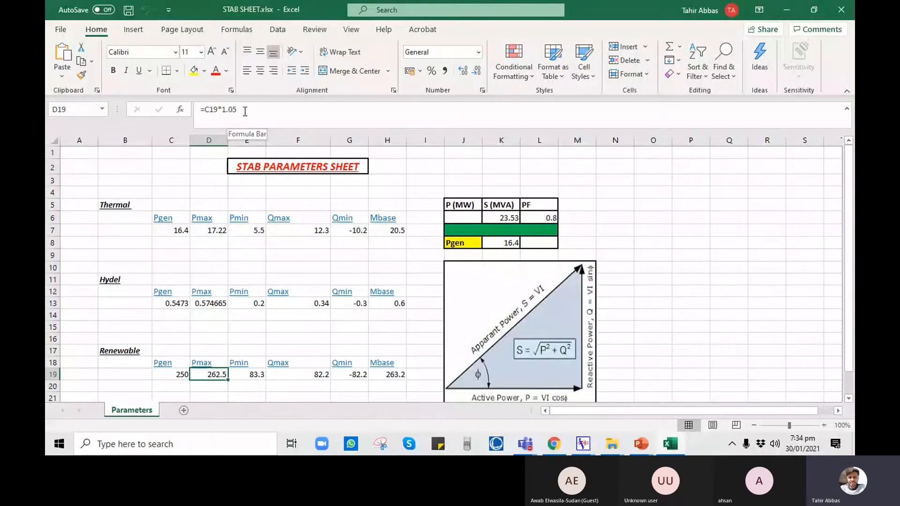
pyautogui.click(251, 372)
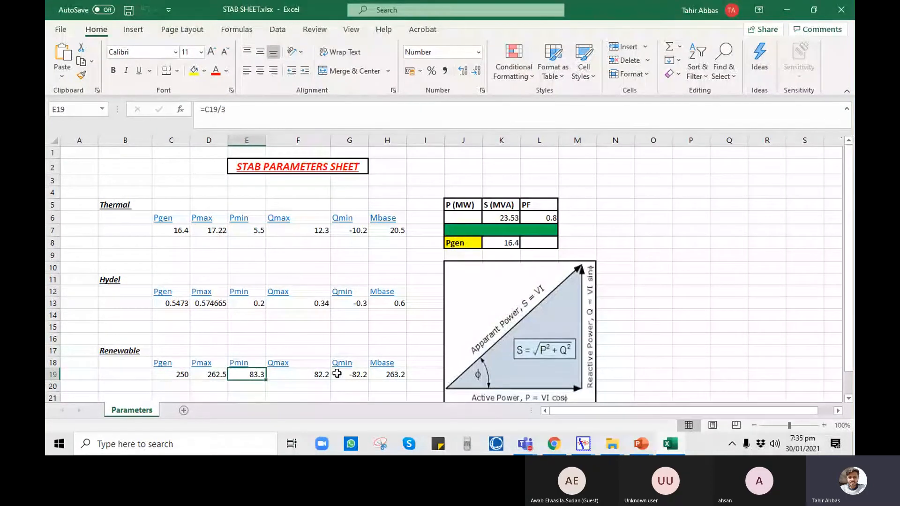
pyautogui.click(305, 377)
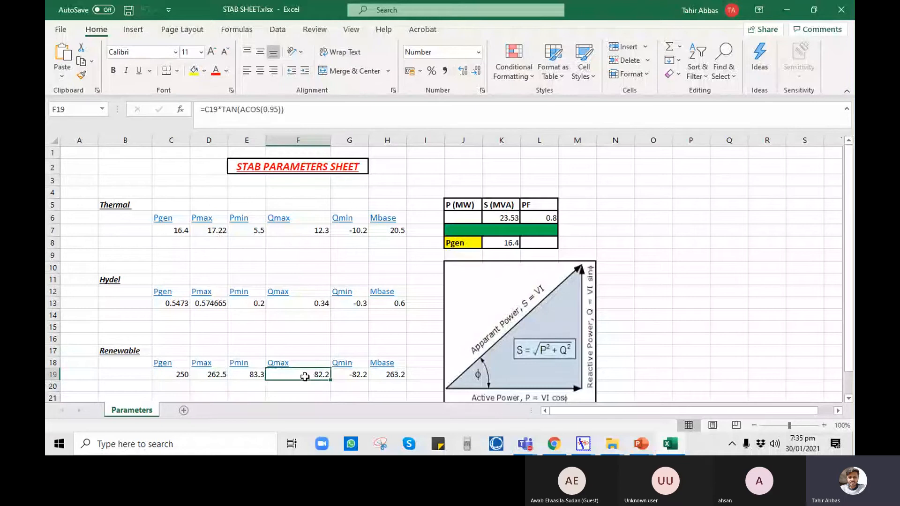
pyautogui.click(171, 374)
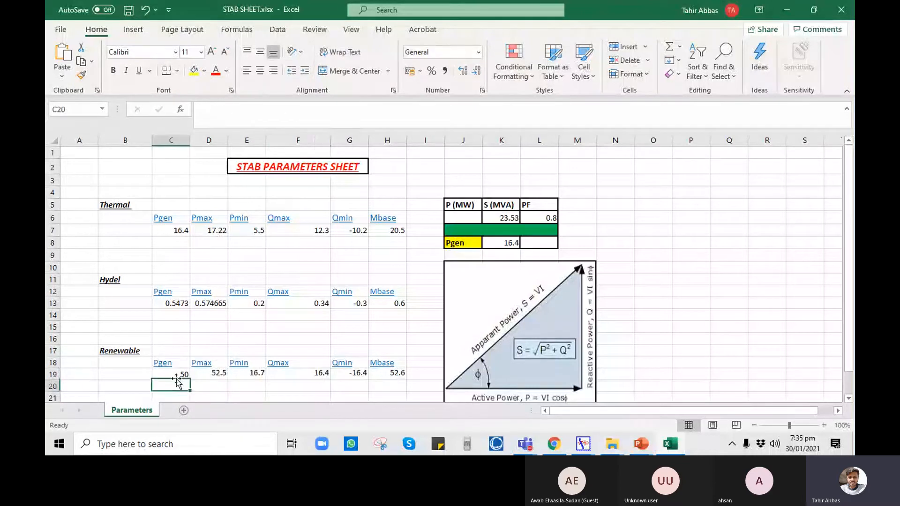
pyautogui.write('50')
pyautogui.press('Return')
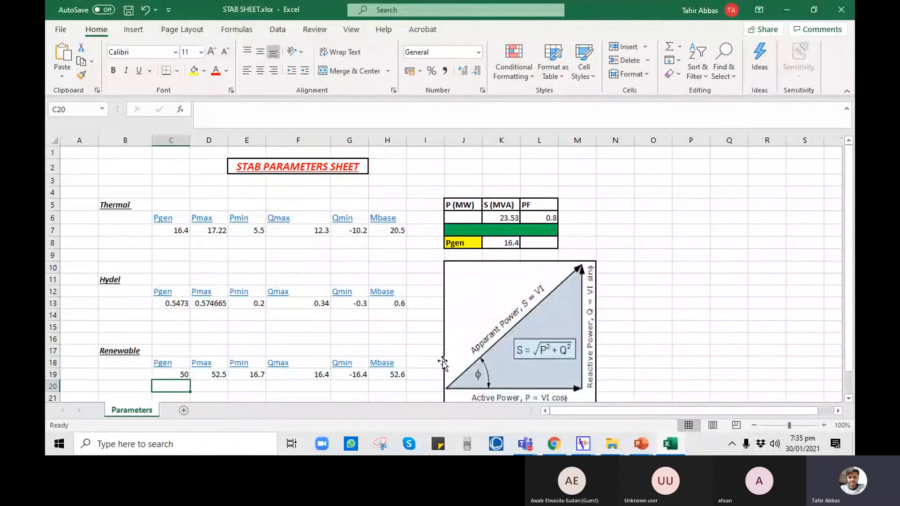
# - Check the Renewable row's parameter formulas and copy the values from Pgen to Mbase, C19:H19
pyautogui.click(180, 375)
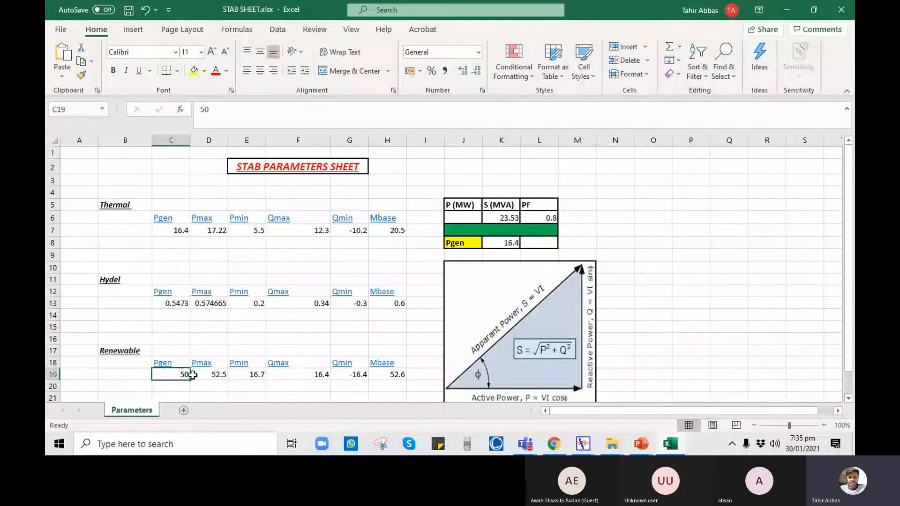
pyautogui.click(206, 375)
pyautogui.click(242, 374)
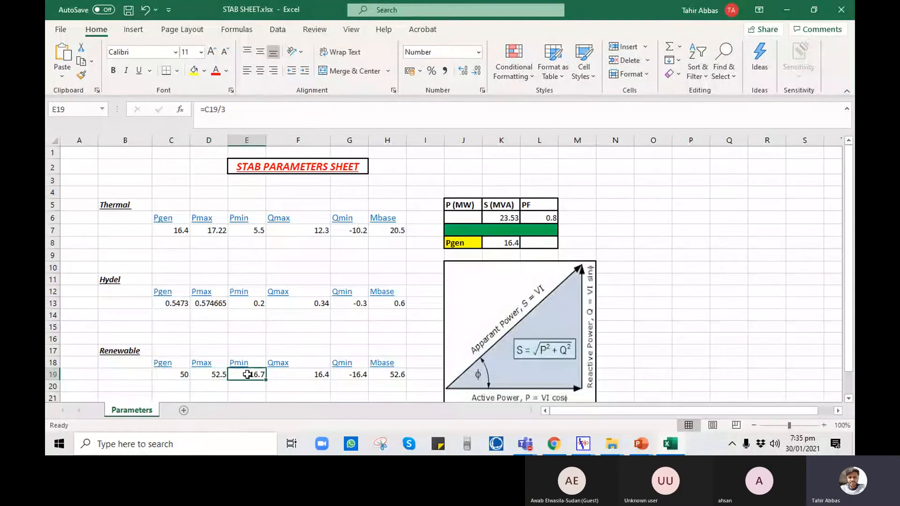
pyautogui.click(312, 374)
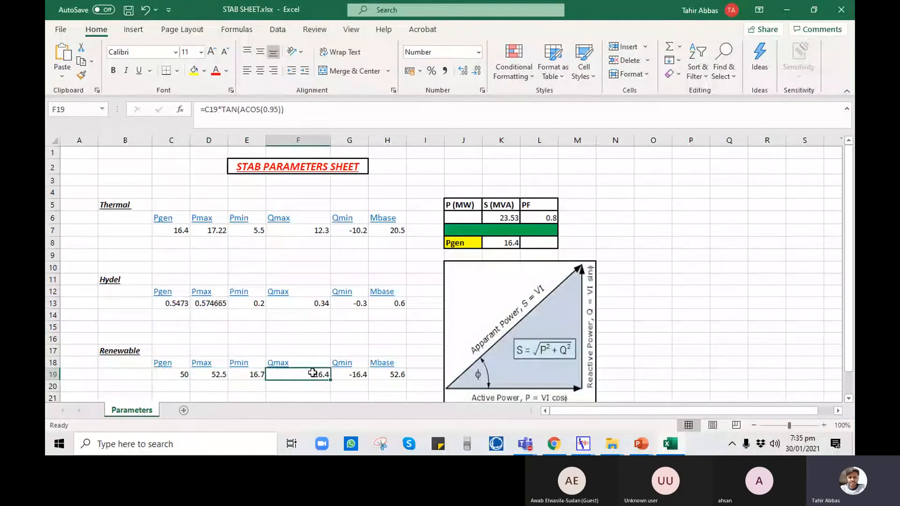
pyautogui.click(383, 374)
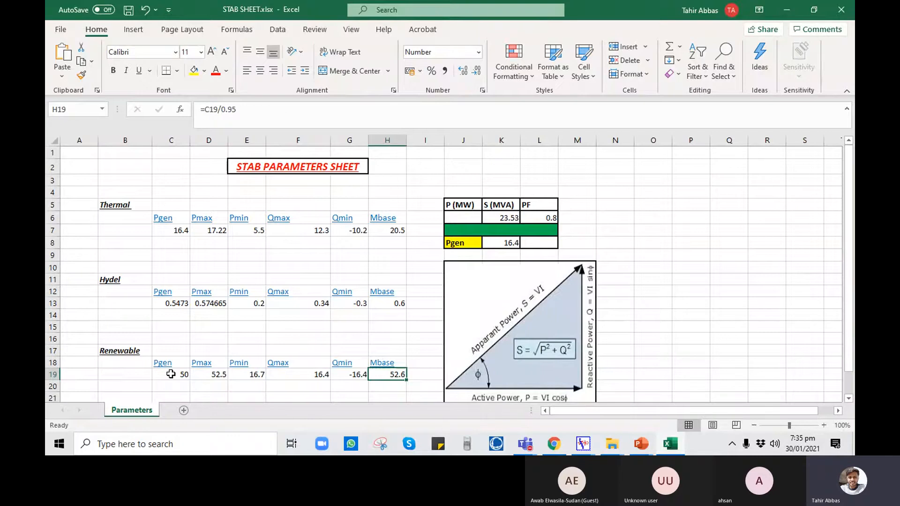
pyautogui.moveTo(171, 374); pyautogui.dragTo(396, 374)
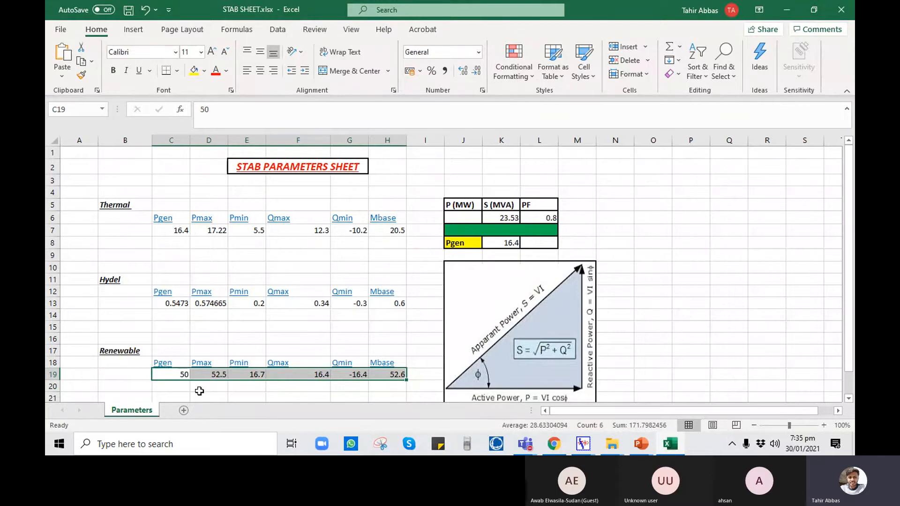
pyautogui.hotkey('ctrl', 'c')
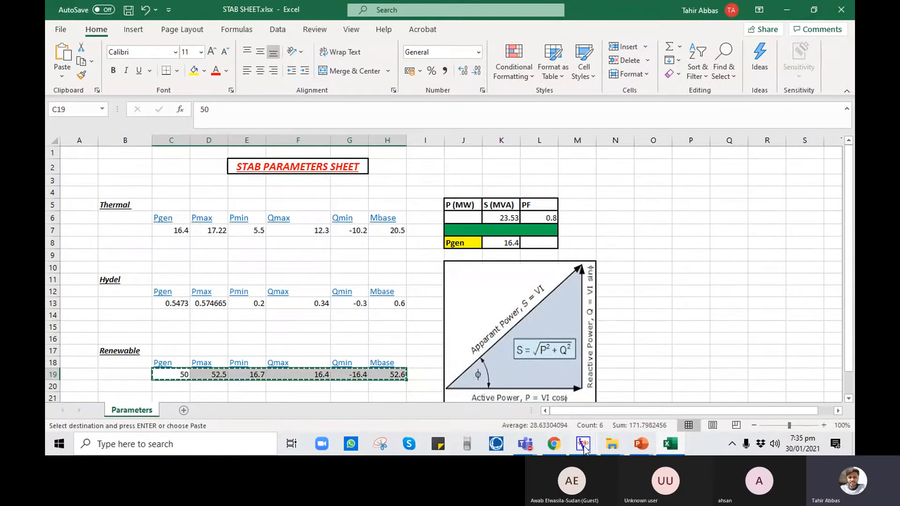
# - Switch to PSS®E and open the network data spreadsheet from the SOLAR-LV1 bus, showing the machine records
pyautogui.moveTo(583, 444)
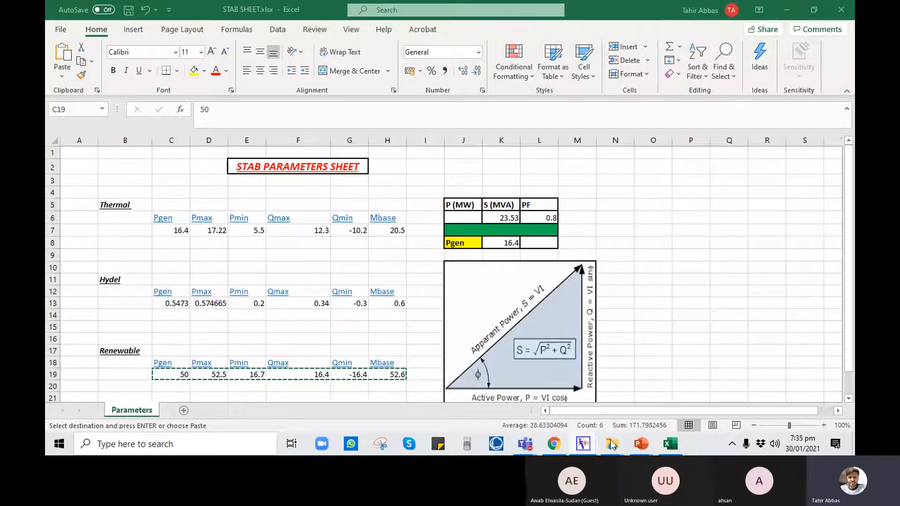
pyautogui.click(646, 397)
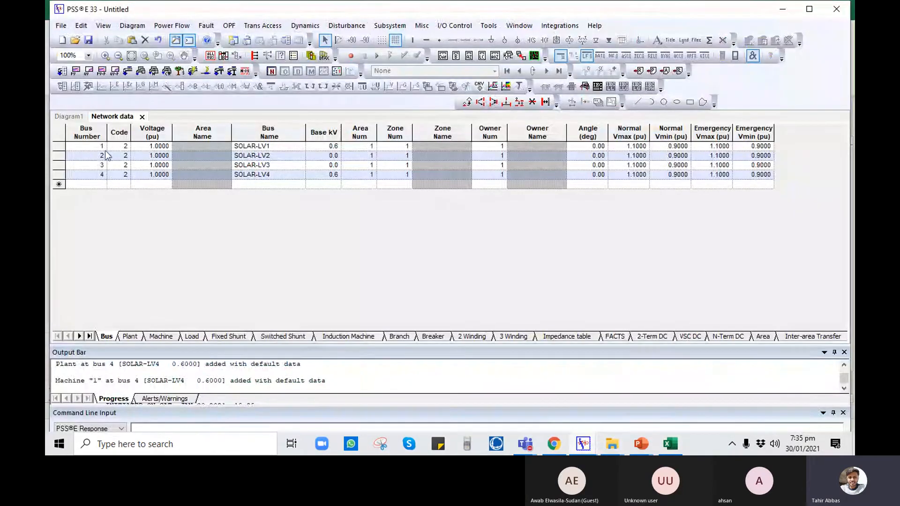
pyautogui.click(70, 117)
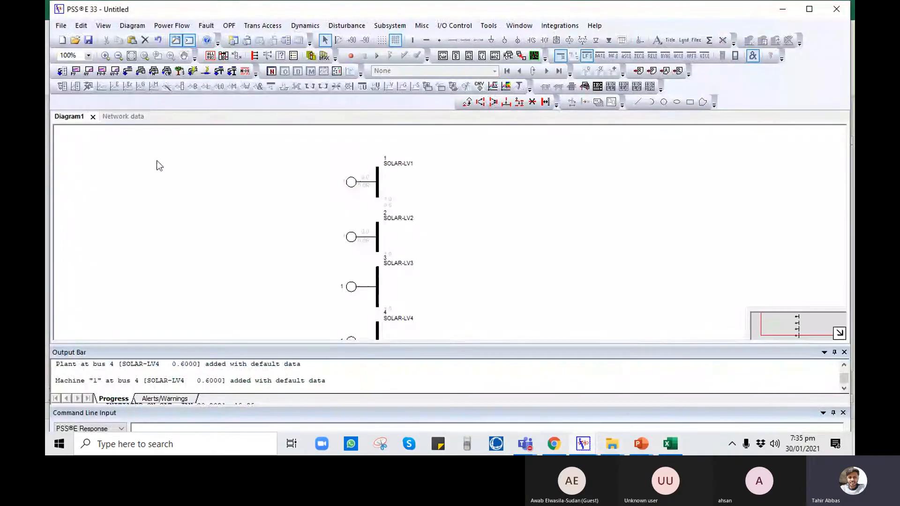
pyautogui.rightClick(380, 175)
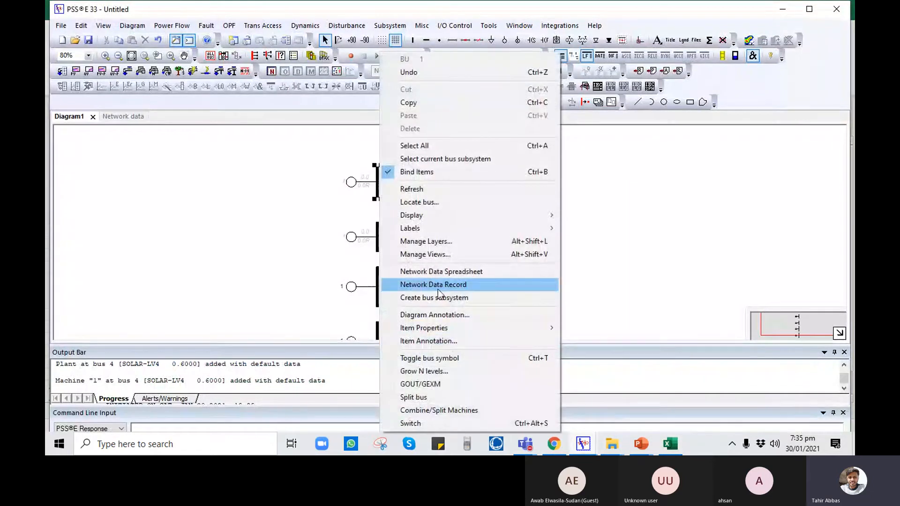
pyautogui.click(445, 277)
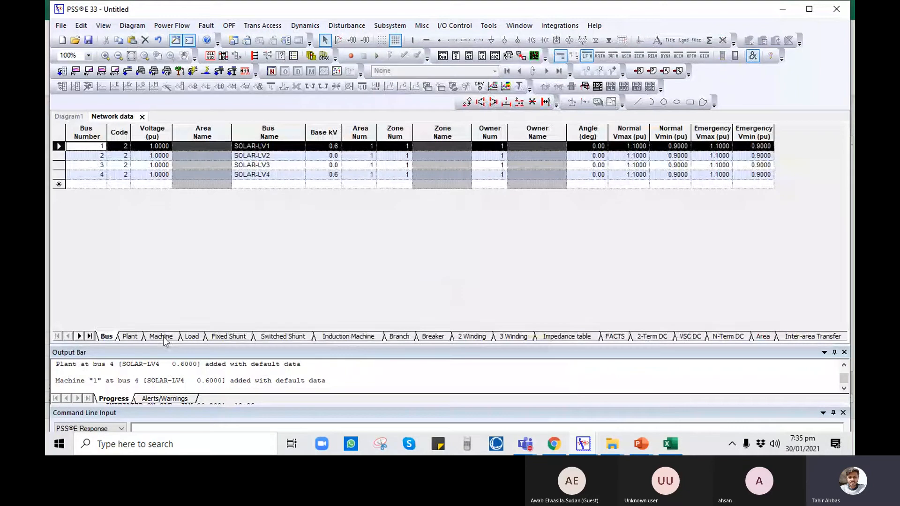
pyautogui.click(162, 336)
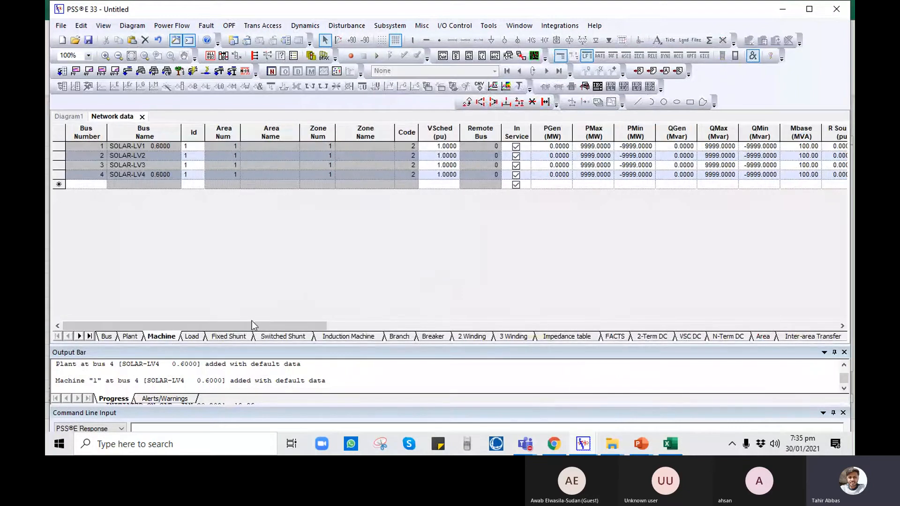
pyautogui.moveTo(583, 444)
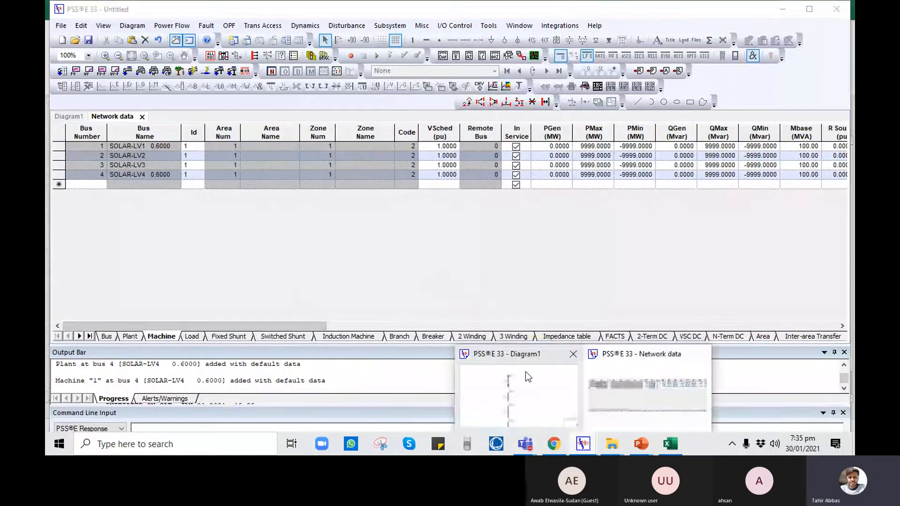
pyautogui.click(529, 380)
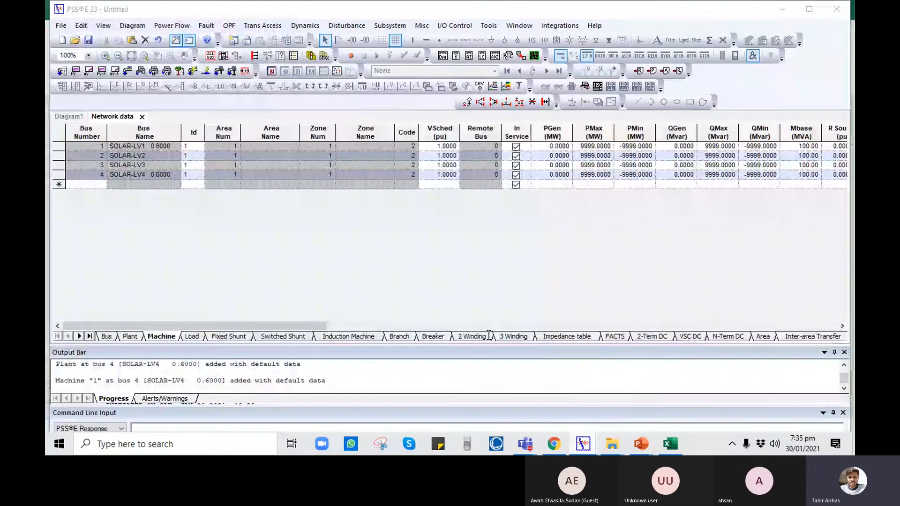
# - Reopen the network data spreadsheet from the SOLAR-LV1 machine and move the QGen column between R Source and X Source
pyautogui.click(349, 182)
pyautogui.rightClick(349, 186)
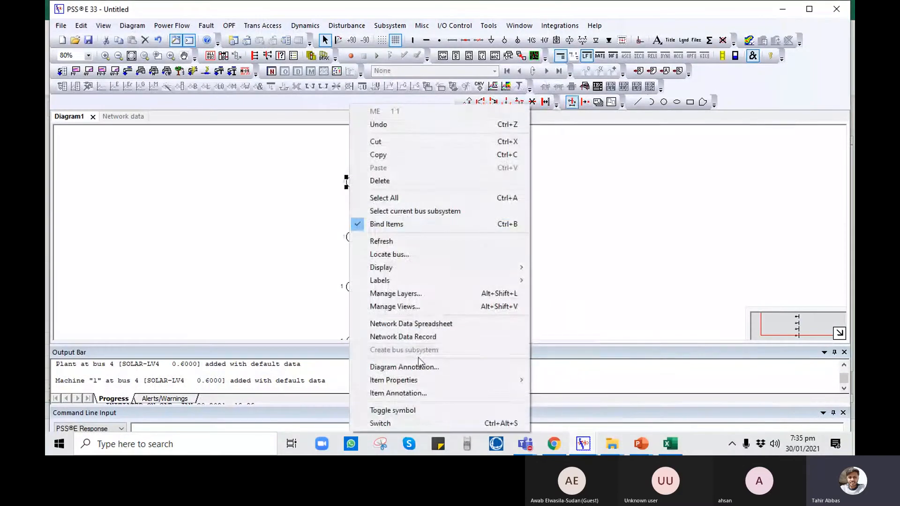
pyautogui.click(418, 323)
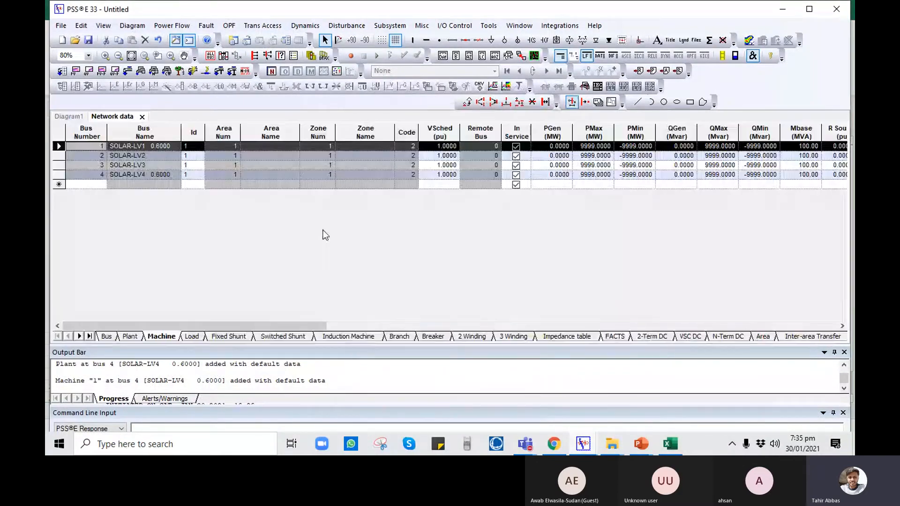
pyautogui.click(538, 157)
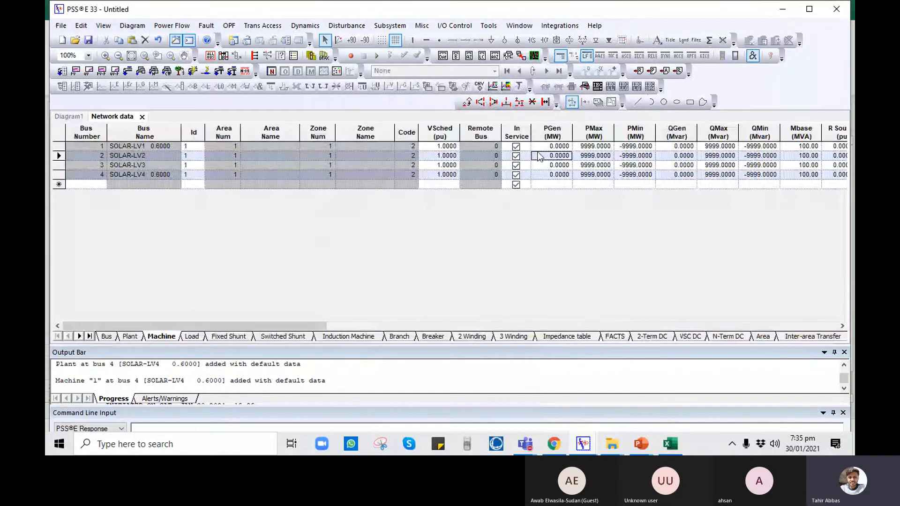
pyautogui.click(584, 148)
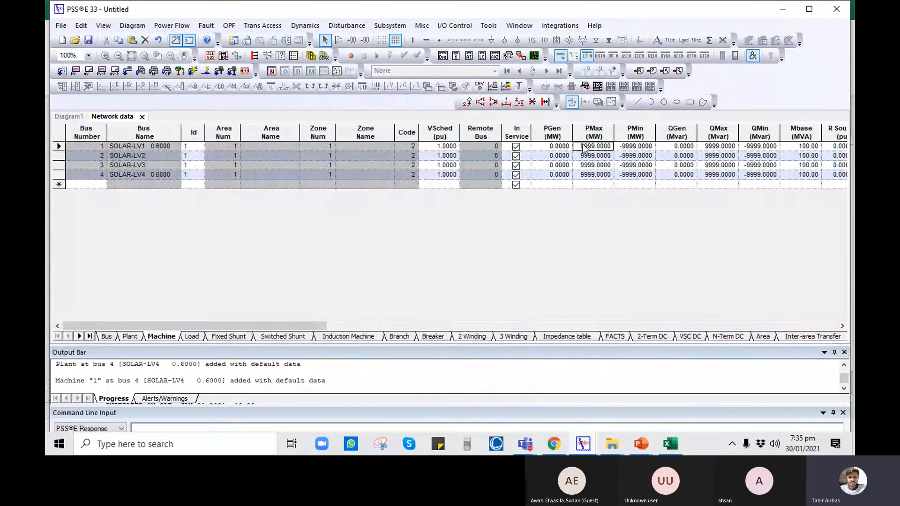
pyautogui.click(630, 147)
pyautogui.moveTo(677, 132); pyautogui.dragTo(720, 149)
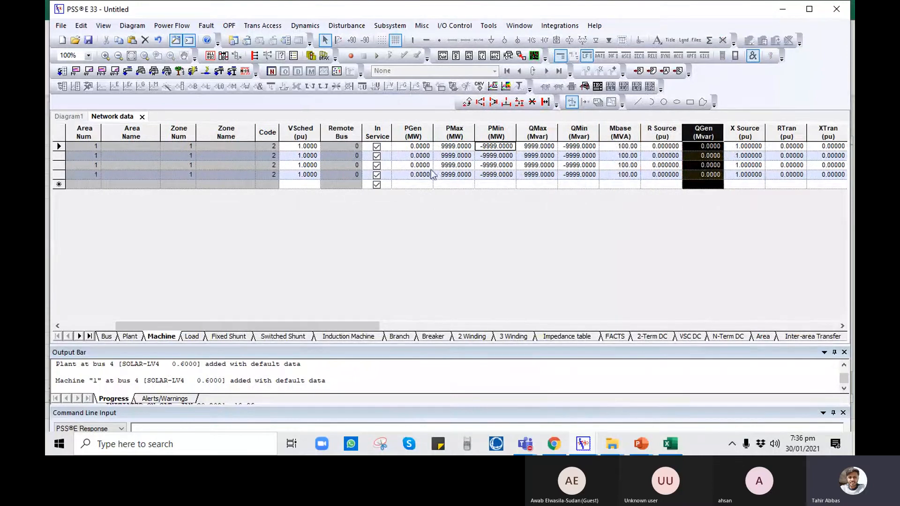
# - Paste the copied Renewable values 50, 52.5, 16.7, 16.4, -16.4 and 52.6 into the SOLAR-LV1 machine row, PGen to Mbase
pyautogui.click(412, 149)
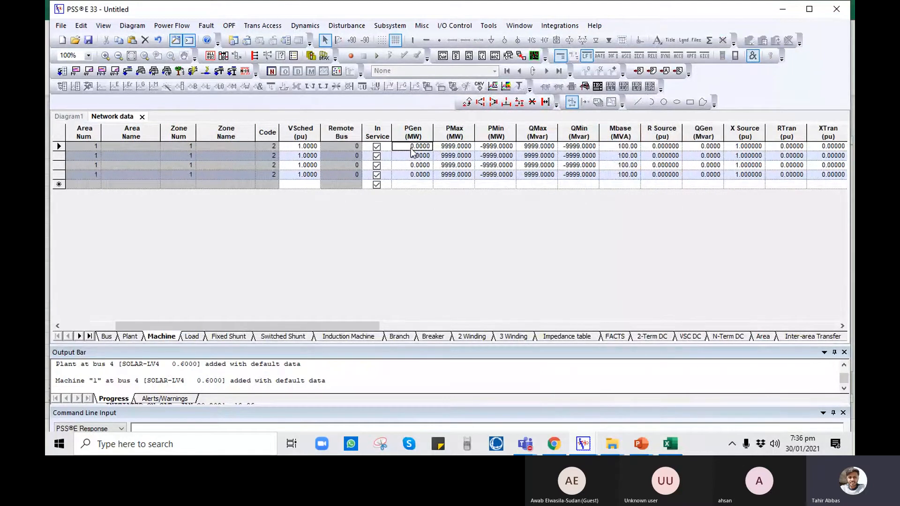
pyautogui.click(456, 149)
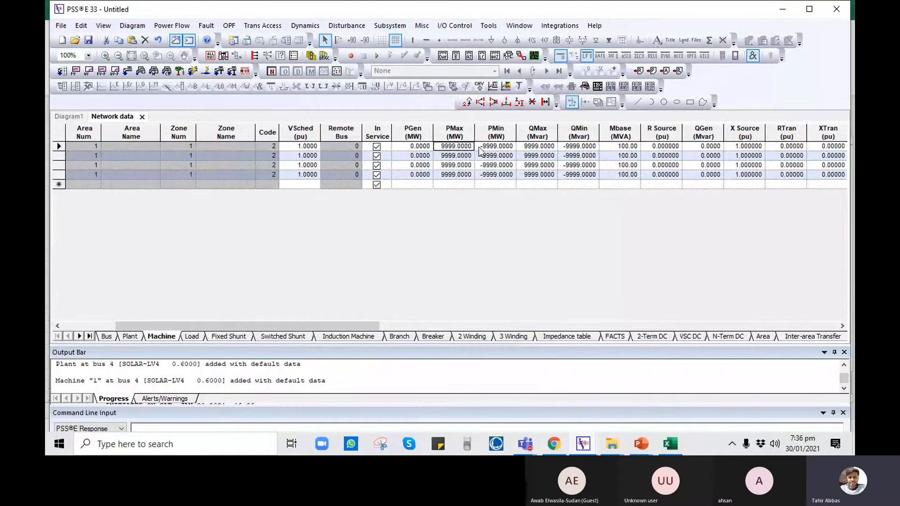
pyautogui.press('Tab')
pyautogui.press('Tab')
pyautogui.press('Tab')
pyautogui.press('Tab')
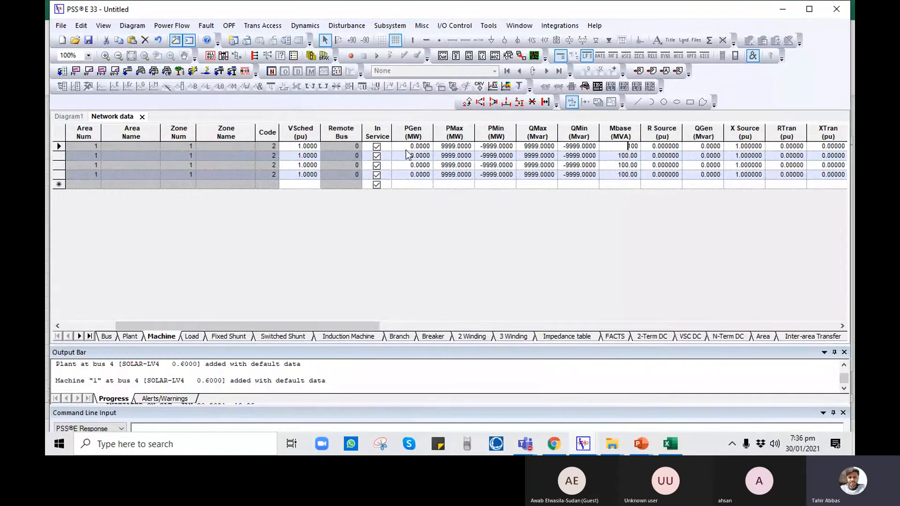
pyautogui.rightClick(395, 149)
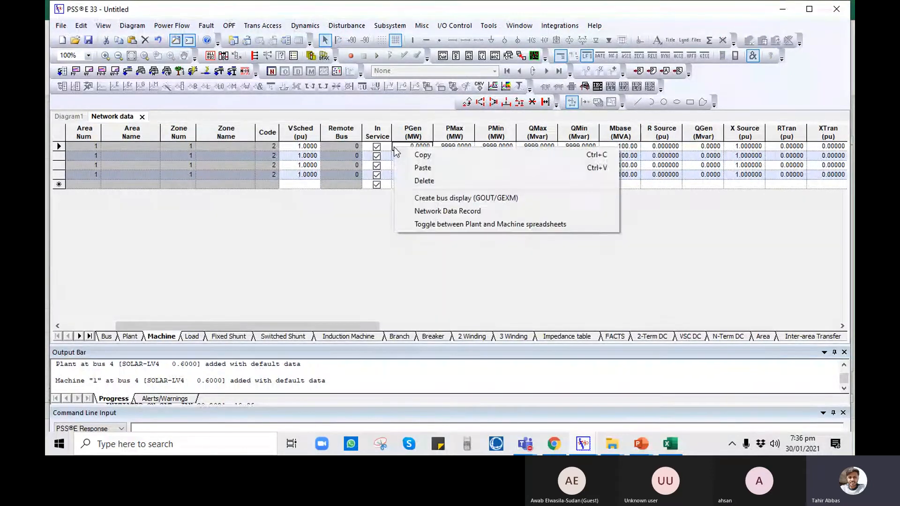
pyautogui.click(422, 168)
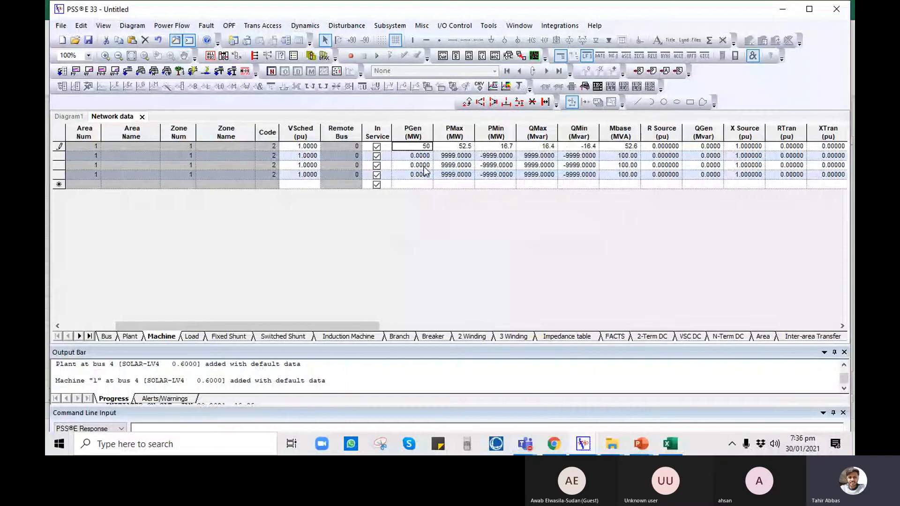
pyautogui.press('Tab')
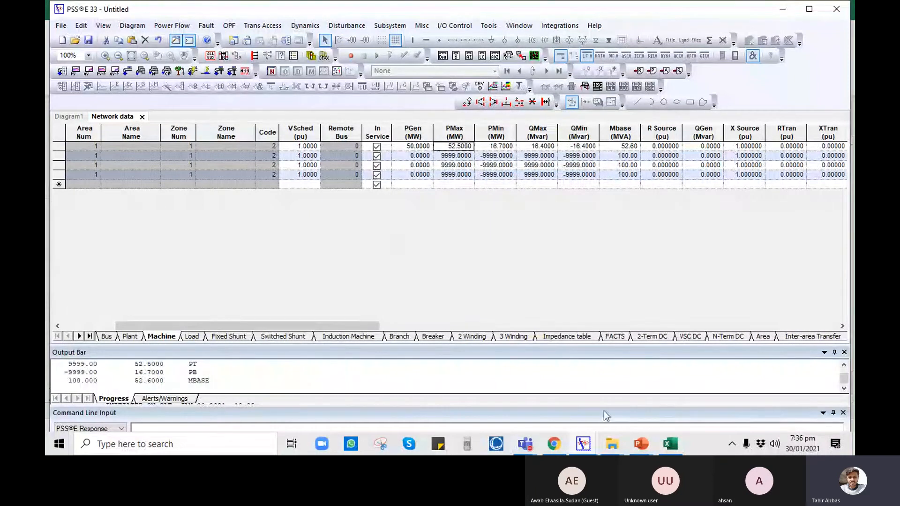
# - Switch to Excel, set the Renewable Pgen in C19 to 12 and copy the parameter values in C19:H19
pyautogui.click(670, 444)
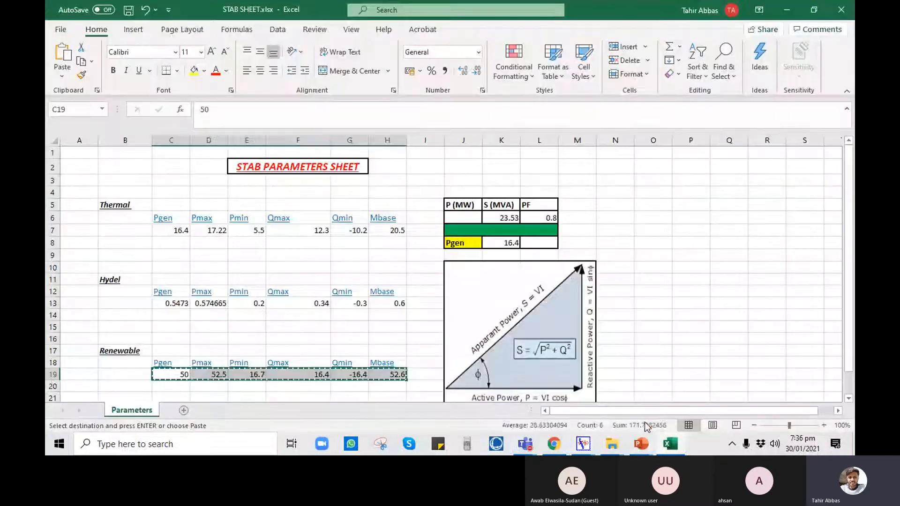
pyautogui.click(172, 373)
pyautogui.write('12')
pyautogui.press('Return')
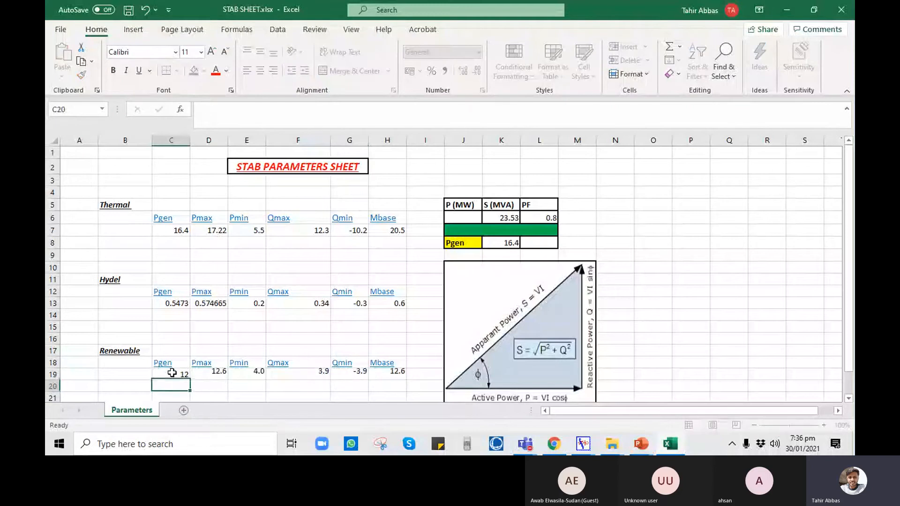
pyautogui.moveTo(172, 375); pyautogui.dragTo(395, 373)
pyautogui.hotkey('ctrl', 'c')
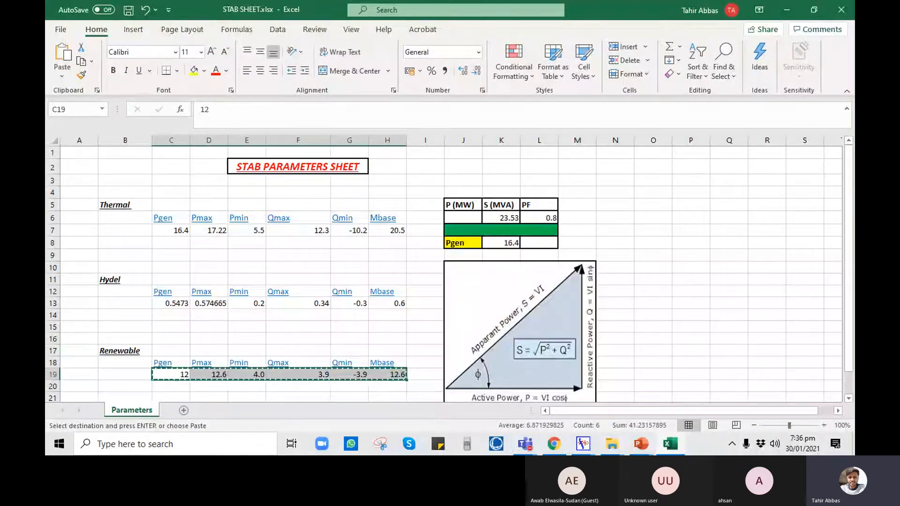
# - Switch to PSS®E and paste the copied 12 MW parameters into the SOLAR-LV1, SOLAR-LV2 and SOLAR-LV3 machine rows from PGen to Mbase
pyautogui.click(671, 444)
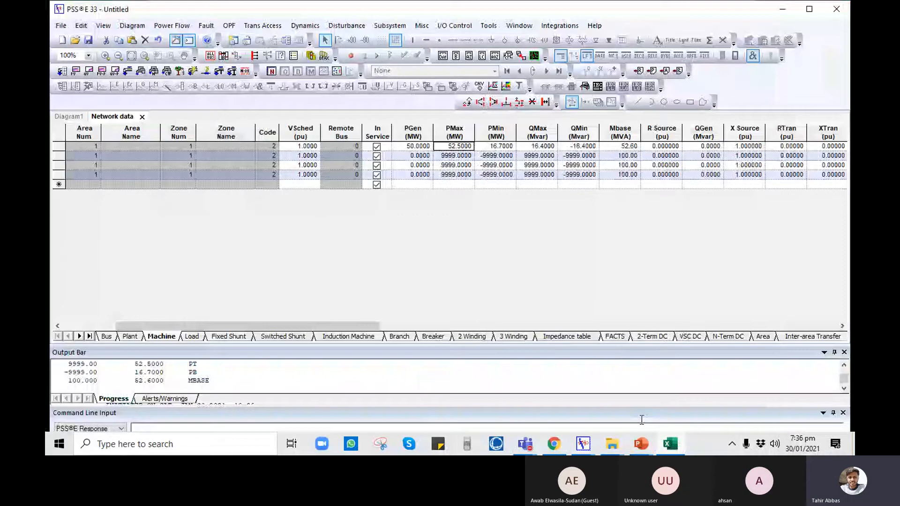
pyautogui.click(390, 147)
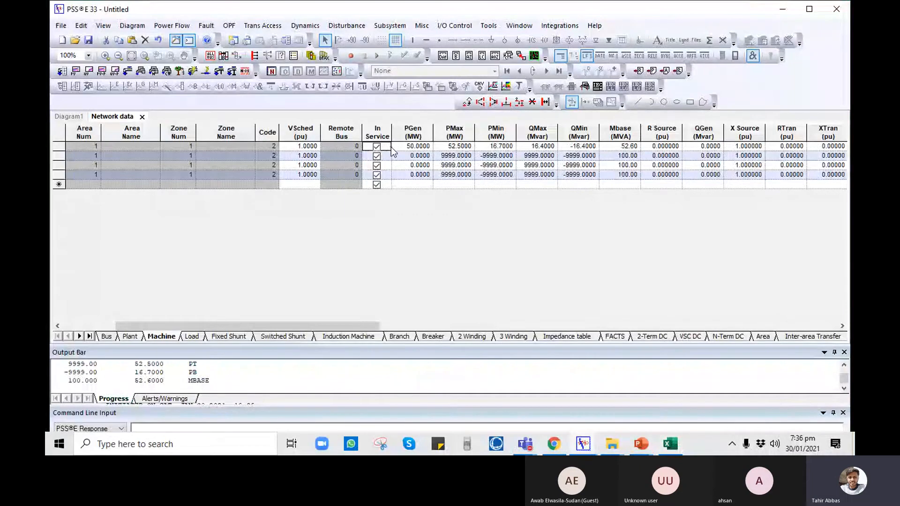
pyautogui.click(393, 147)
pyautogui.hotkey('ctrl', 'v')
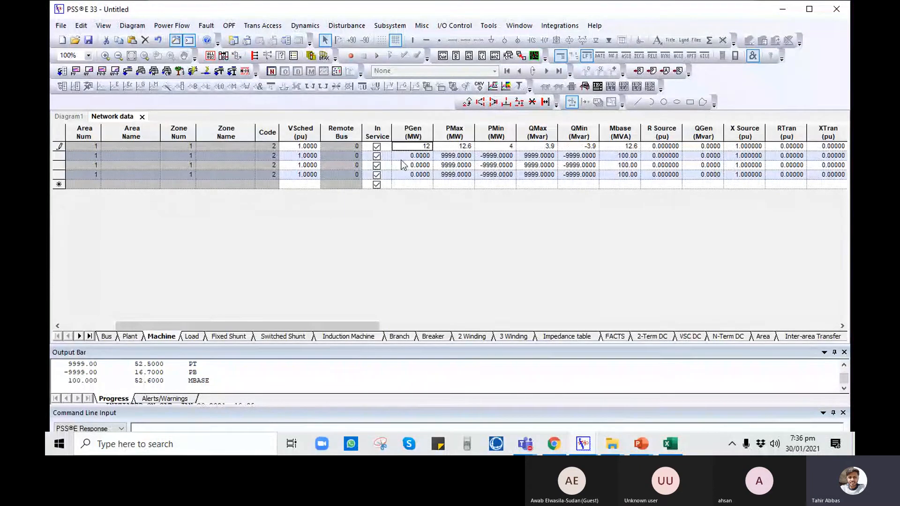
pyautogui.click(401, 159)
pyautogui.hotkey('ctrl', 'v')
pyautogui.click(401, 166)
pyautogui.hotkey('ctrl', 'v')
pyautogui.click(402, 172)
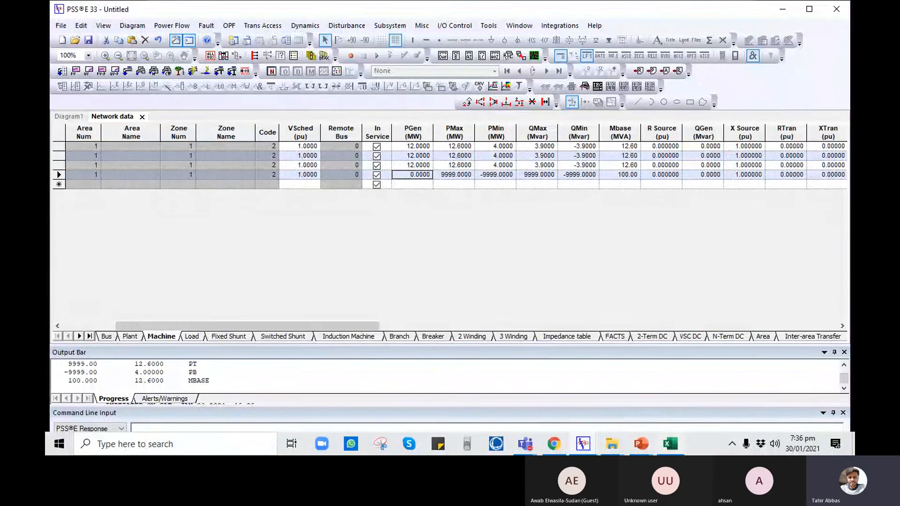
# - Switch to Excel, set the Renewable Pgen in C19 to 14 and copy C19:H19 again
pyautogui.click(670, 445)
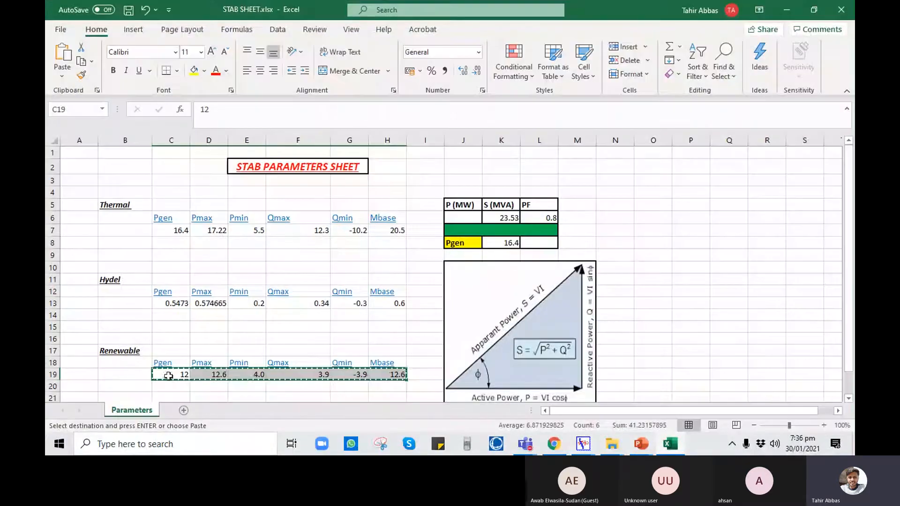
pyautogui.click(176, 375)
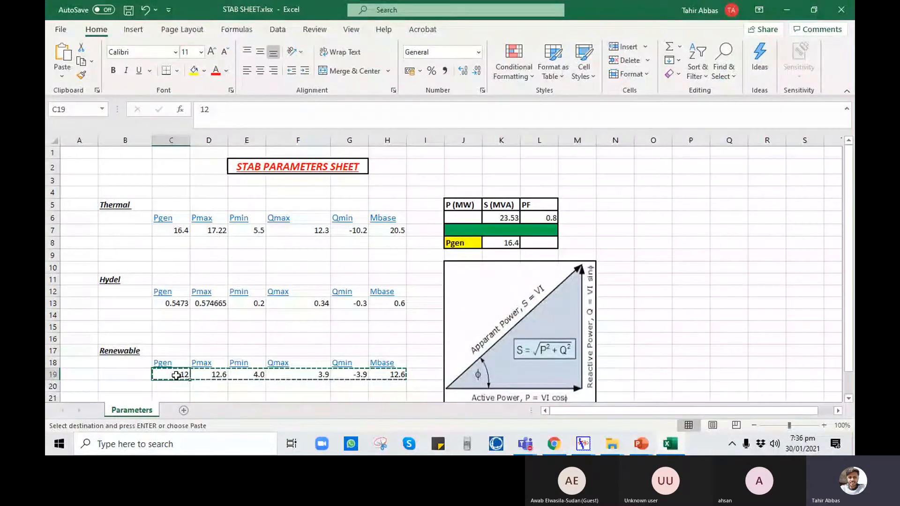
pyautogui.hotkey('ctrl', 'v')
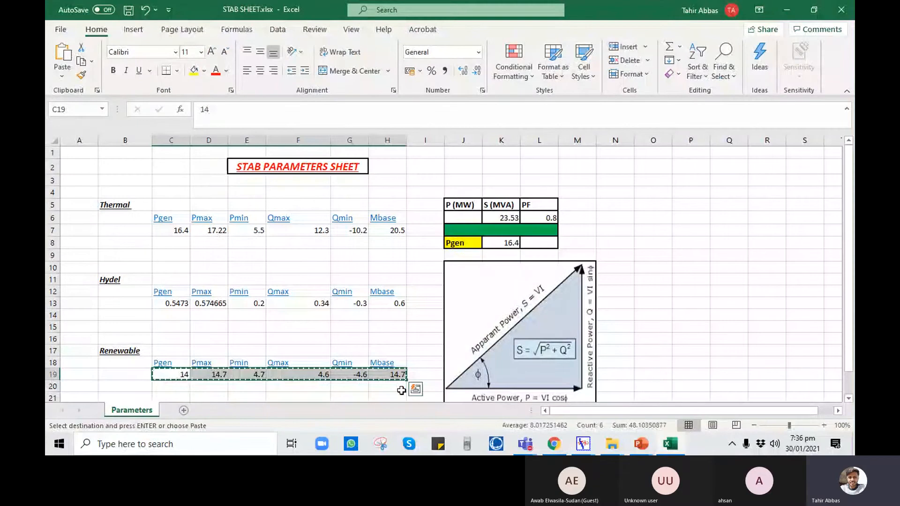
# - Switch to PSS®E and paste the copied 14 MW parameters into the SOLAR-LV4 machine row from PGen to Mbase
pyautogui.click(674, 443)
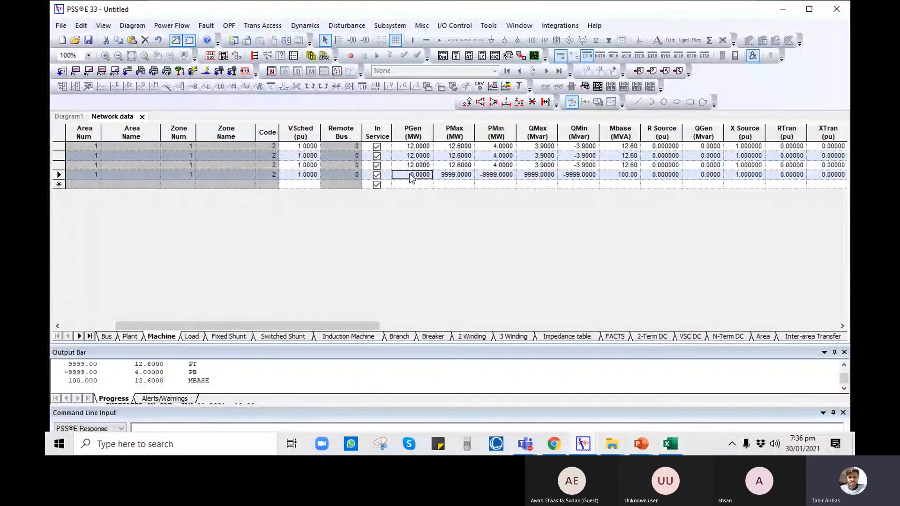
pyautogui.hotkey('ctrl', 'v')
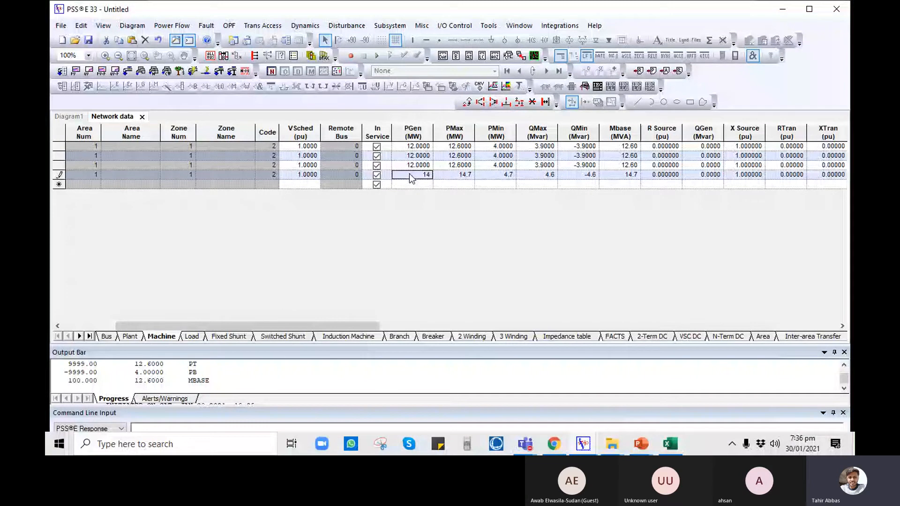
pyautogui.press('Return')
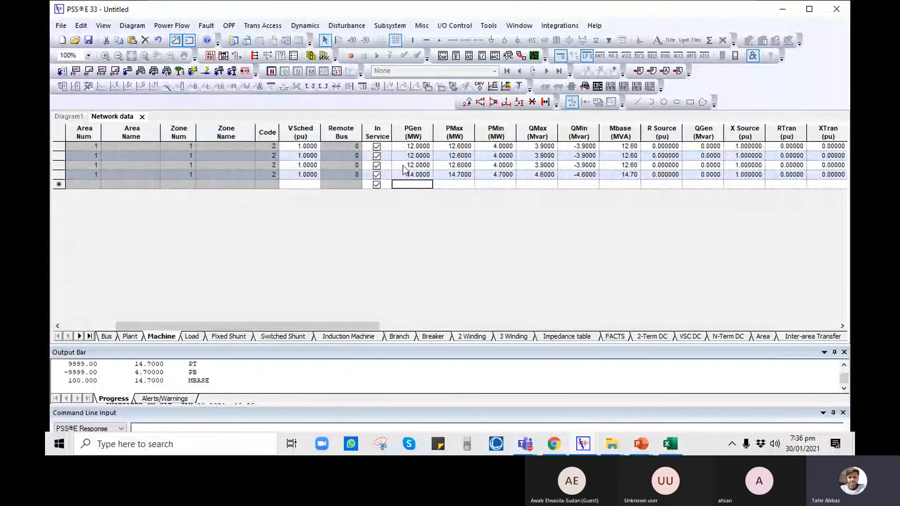
# - Open the SOLAR-LV1 machine's data record from the diagram and check its Pgen, Pmax, Pmin, Qmax, Qmin and Mbase fields
pyautogui.click(69, 117)
pyautogui.doubleClick(355, 180)
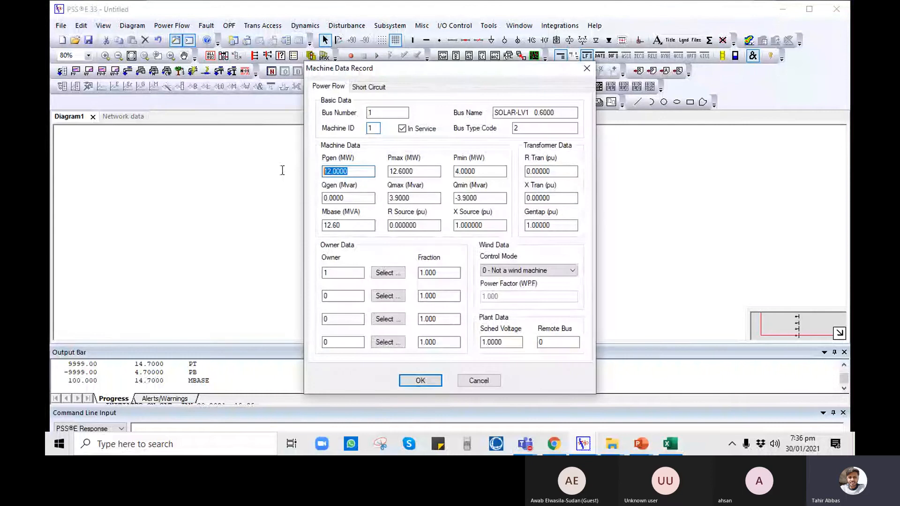
pyautogui.press('Tab')
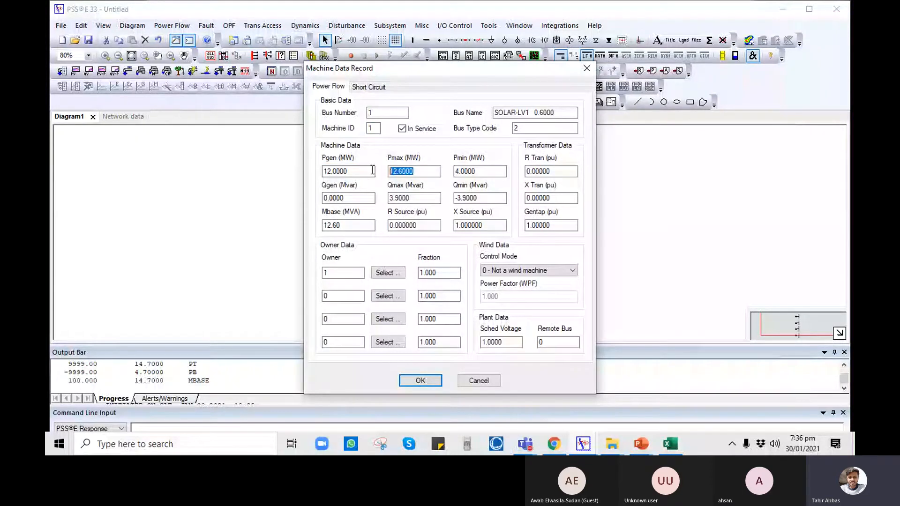
pyautogui.press('Tab')
pyautogui.press('Tab')
pyautogui.press('Tab')
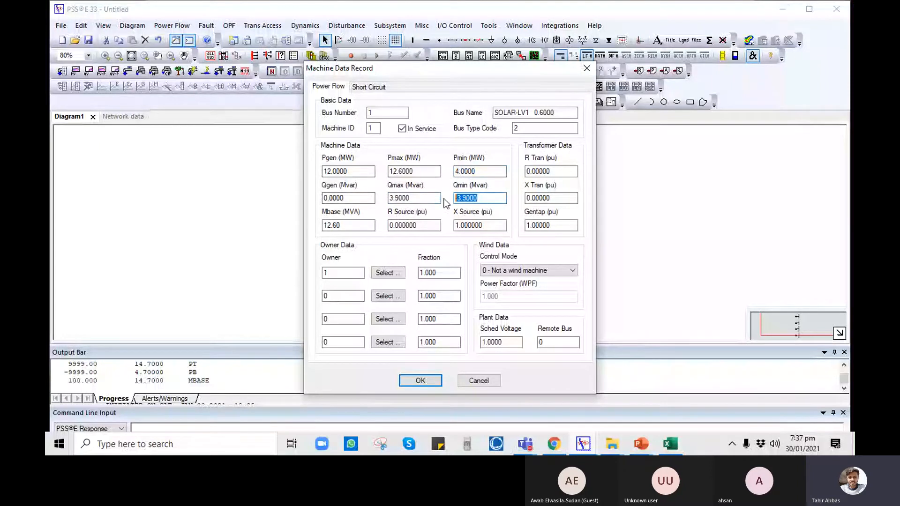
pyautogui.press('Tab')
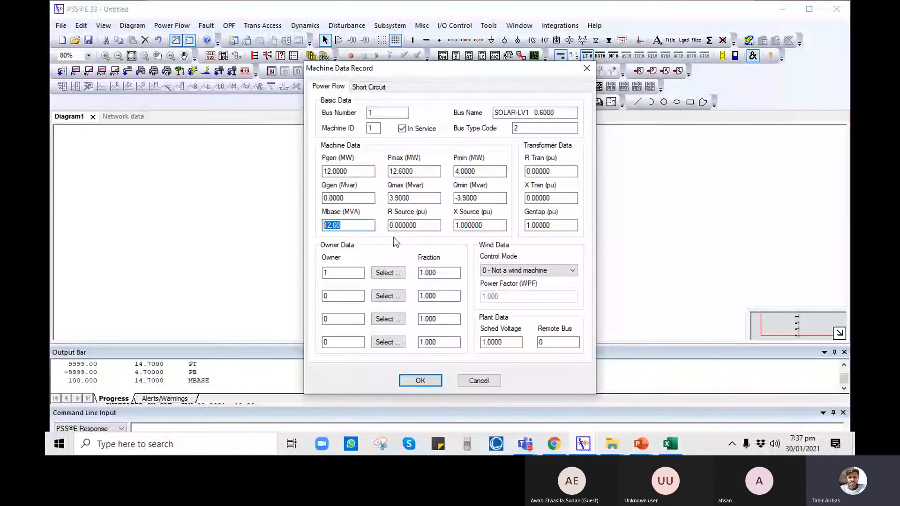
pyautogui.moveTo(456, 71); pyautogui.dragTo(438, 45)
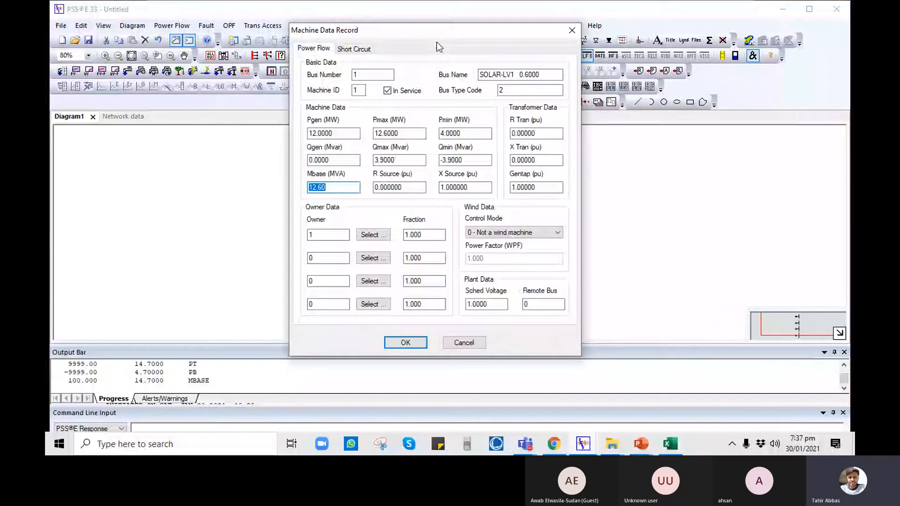
# - Set the SOLAR-LV1 machine's control mode to "2 - +, - Q limits based on WPF", power factor to 0.95 and X Source to 9999
pyautogui.click(504, 231)
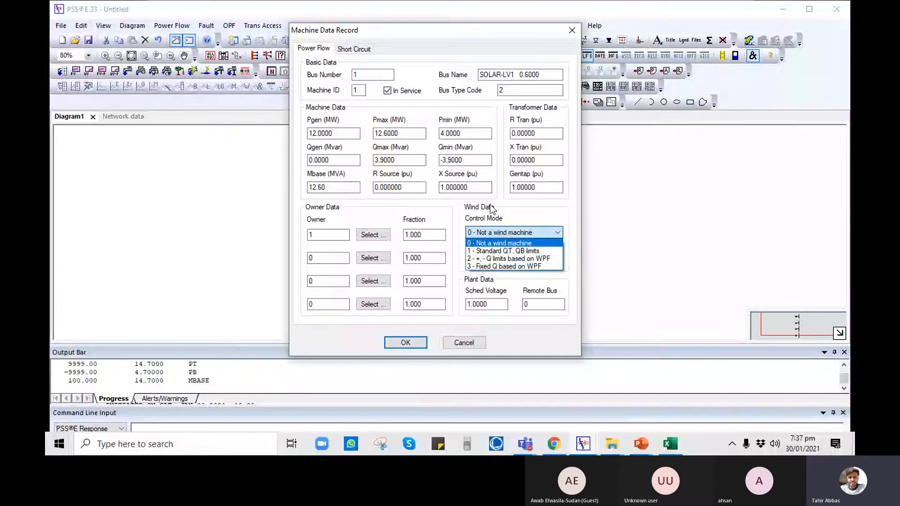
pyautogui.click(495, 258)
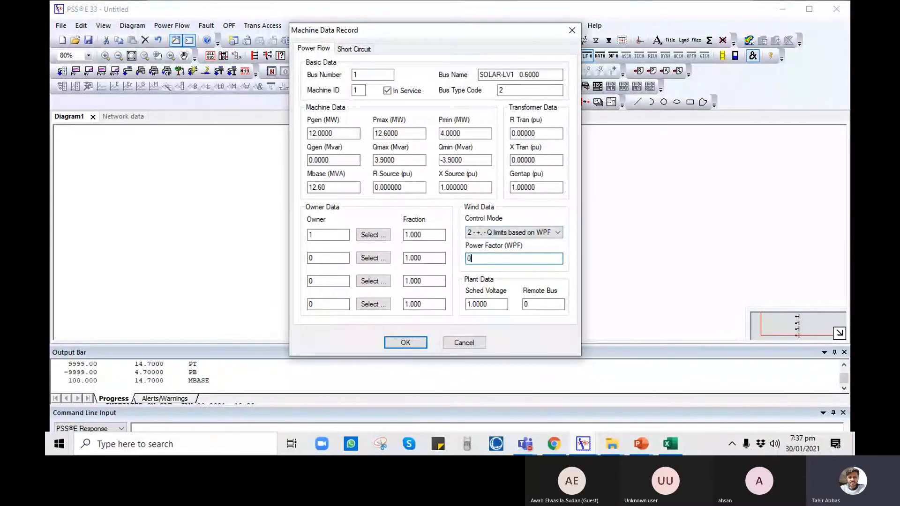
pyautogui.write('.95')
pyautogui.doubleClick(464, 187)
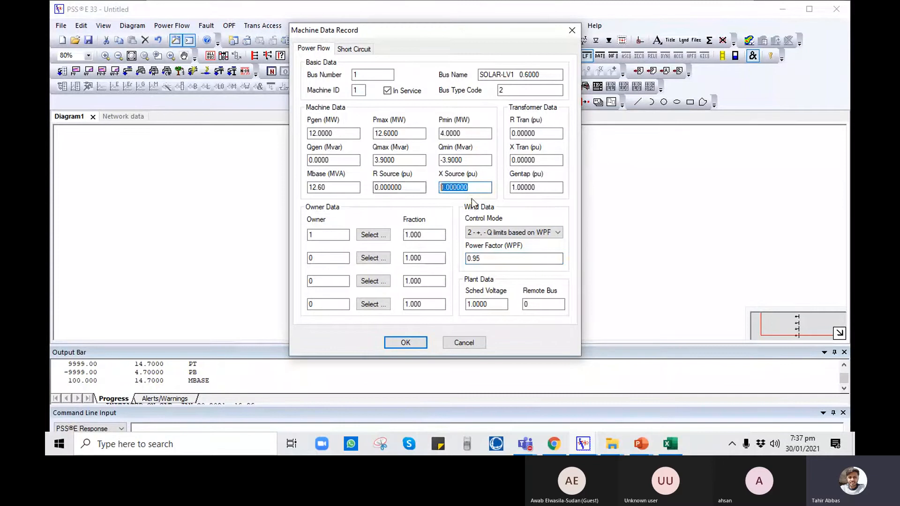
pyautogui.write('9999')
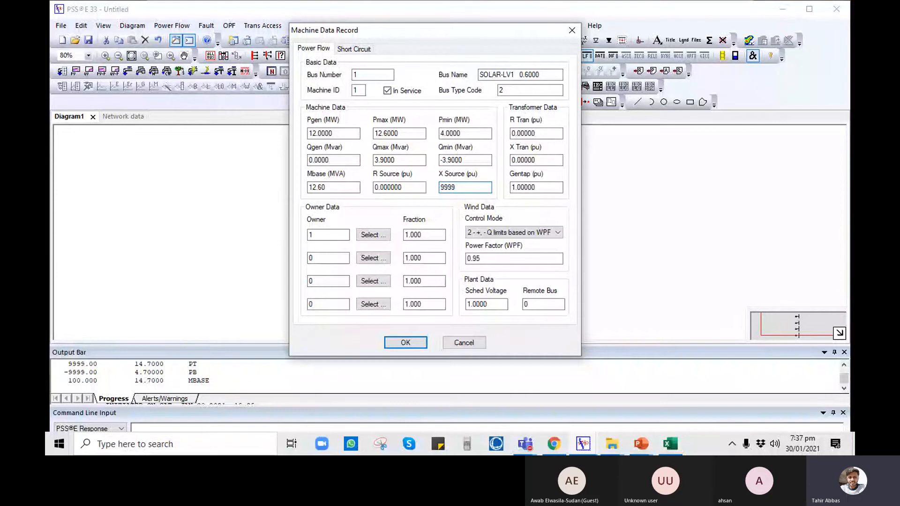
pyautogui.moveTo(334, 133); pyautogui.dragTo(289, 131)
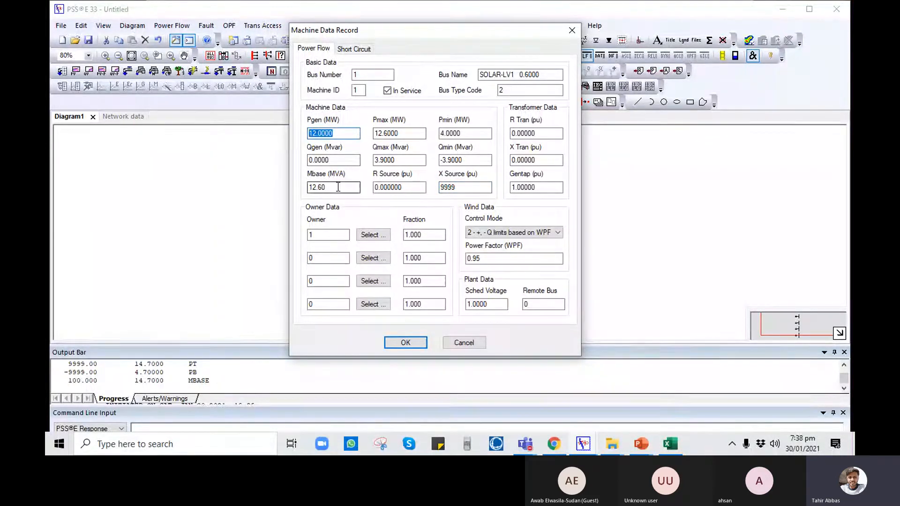
pyautogui.moveTo(337, 187); pyautogui.dragTo(305, 188)
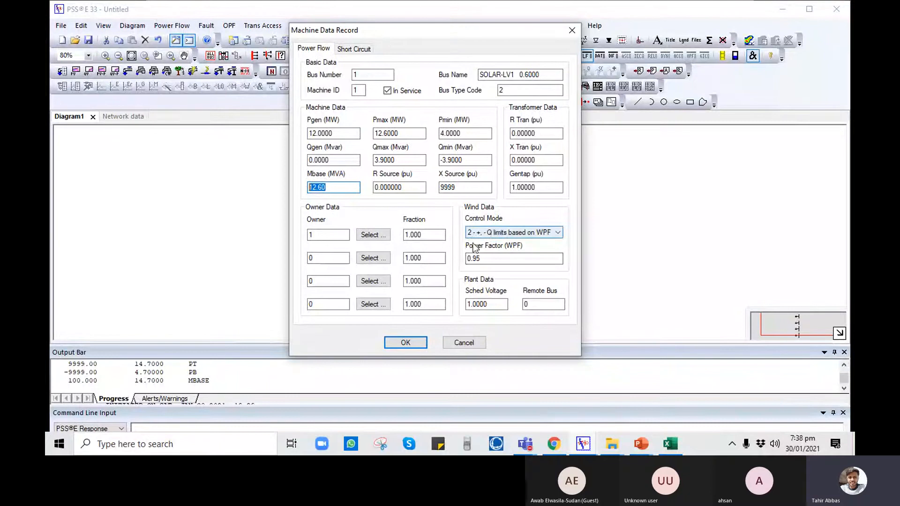
# - Accept the SOLAR-LV1 machine's data record with its renewable control settings
pyautogui.doubleClick(469, 258)
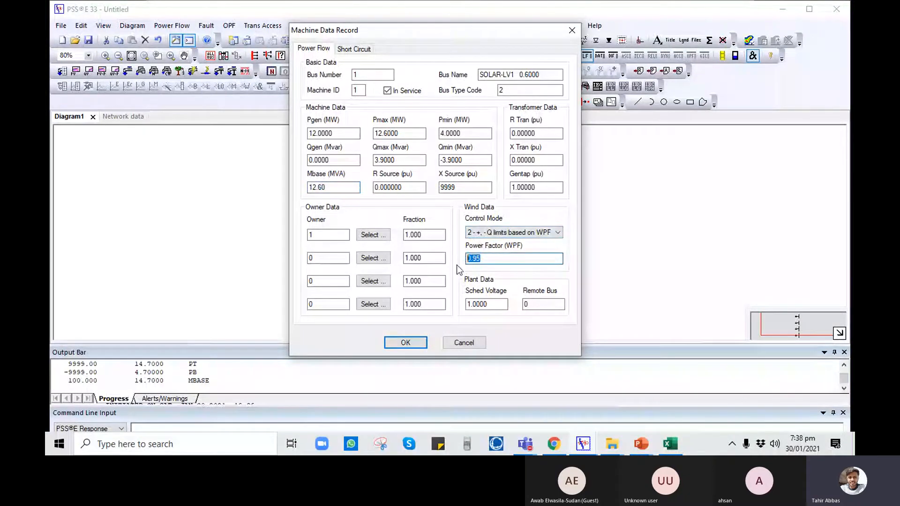
pyautogui.click(404, 342)
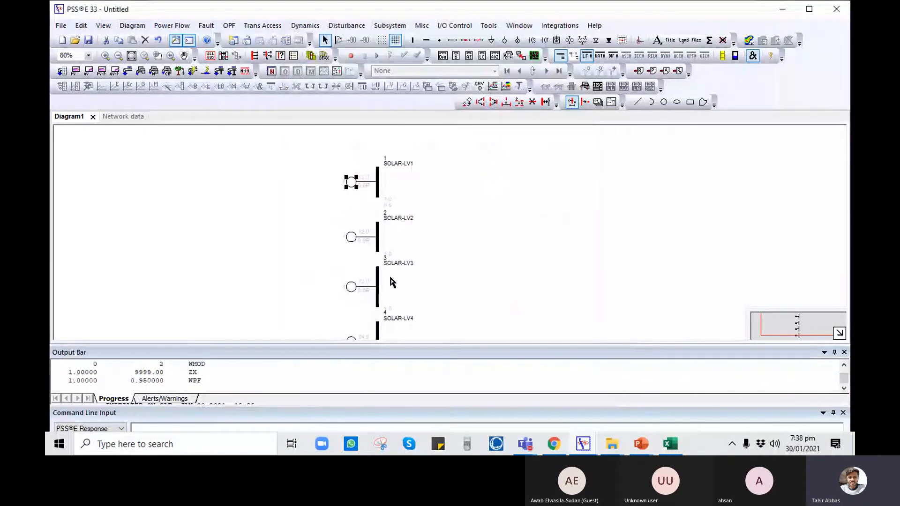
# - Set the SOLAR-LV2 machine's X Source to 9999, control mode to "2 - +, - Q limits based on WPF" and power factor to 0.95
pyautogui.click(359, 215)
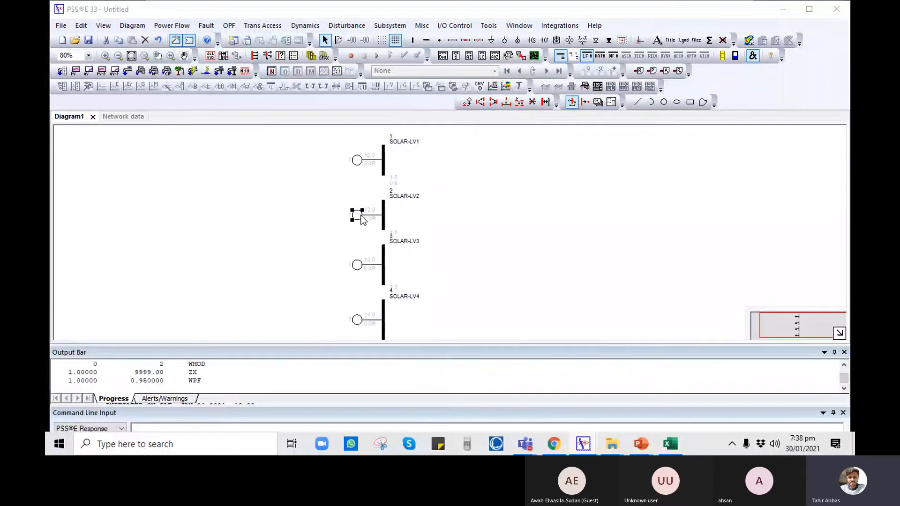
pyautogui.doubleClick(361, 216)
pyautogui.moveTo(485, 224); pyautogui.dragTo(418, 220)
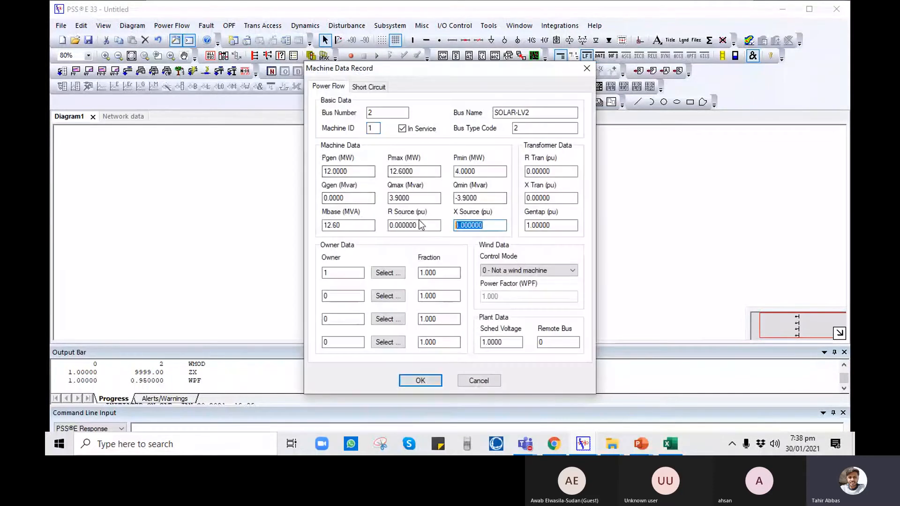
pyautogui.write('9999')
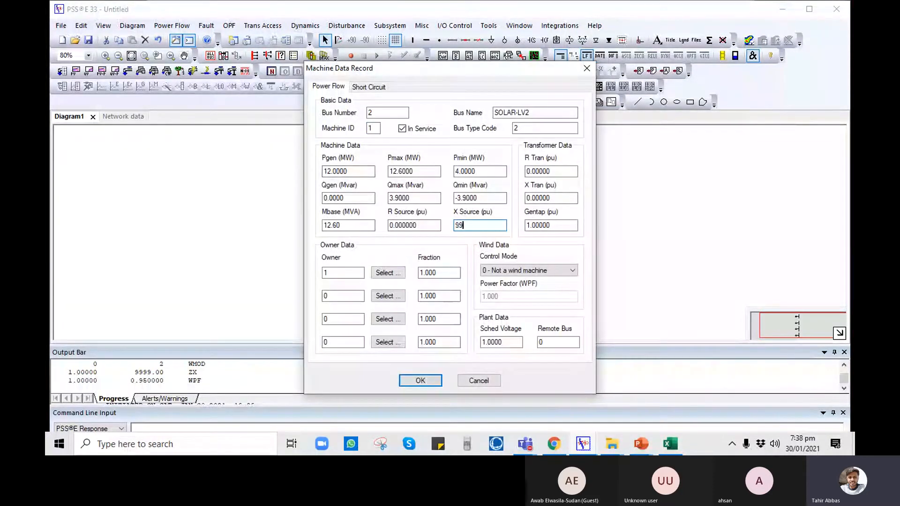
pyautogui.click(523, 271)
pyautogui.click(506, 289)
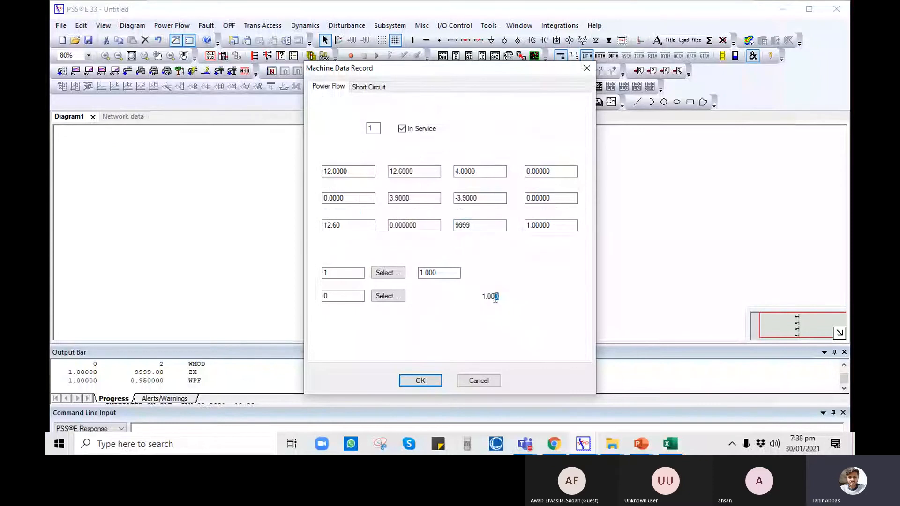
pyautogui.doubleClick(497, 297)
pyautogui.write('0.95')
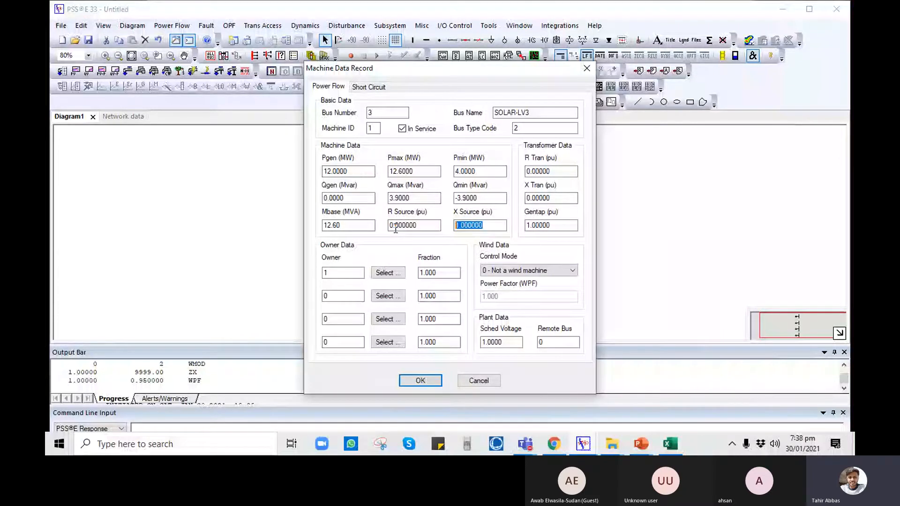
# - Set the SOLAR-LV3 machine's X Source to 9999, control mode to "2 - +, - Q limits based on WPF" and power factor to 0.95
pyautogui.write('9999')
pyautogui.click(499, 270)
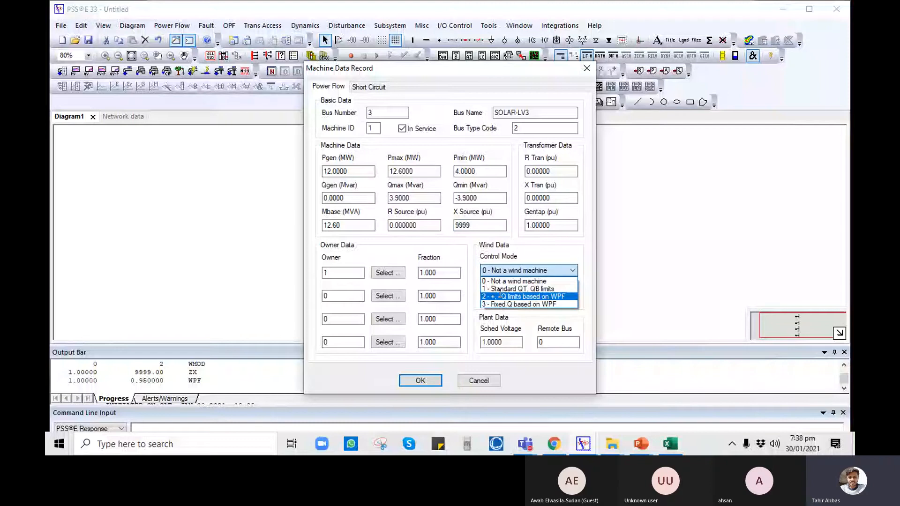
pyautogui.click(499, 295)
pyautogui.click(426, 383)
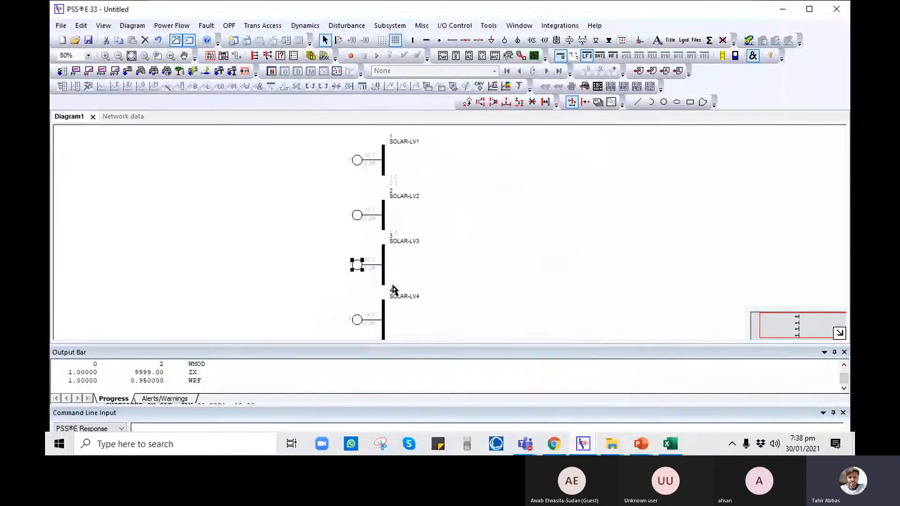
# - Set the SOLAR-LV4 machine's X Source to 9999, control mode to "2 - +, - Q limits based on WPF" and power factor to 0.95
pyautogui.moveTo(405, 269); pyautogui.dragTo(410, 231)
pyautogui.doubleClick(362, 275)
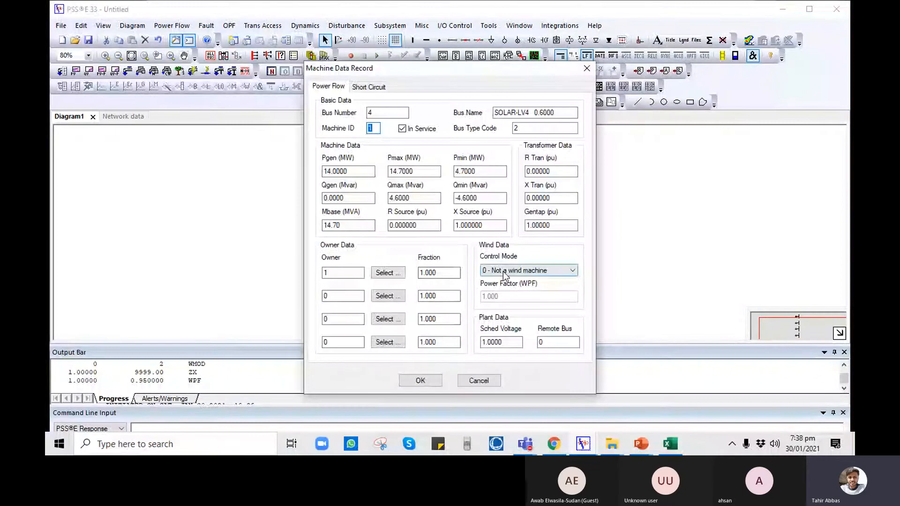
pyautogui.doubleClick(479, 226)
pyautogui.write('9999')
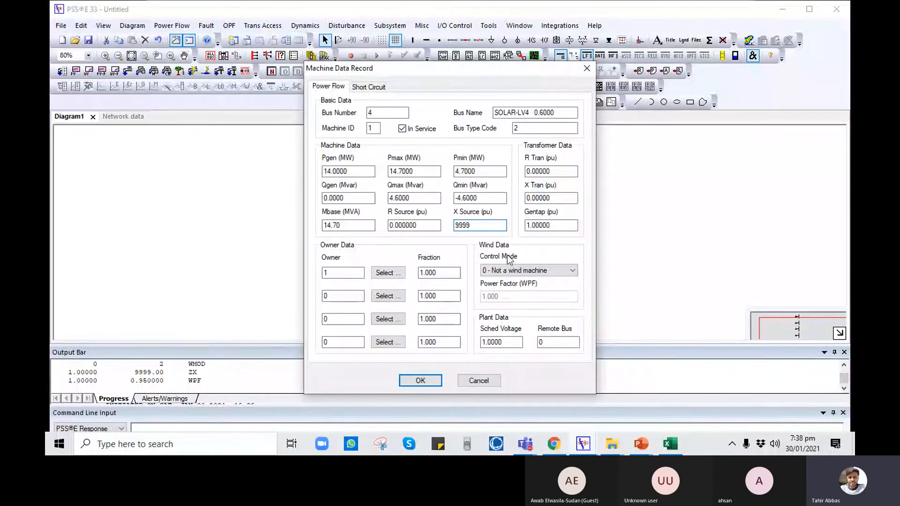
pyautogui.click(528, 271)
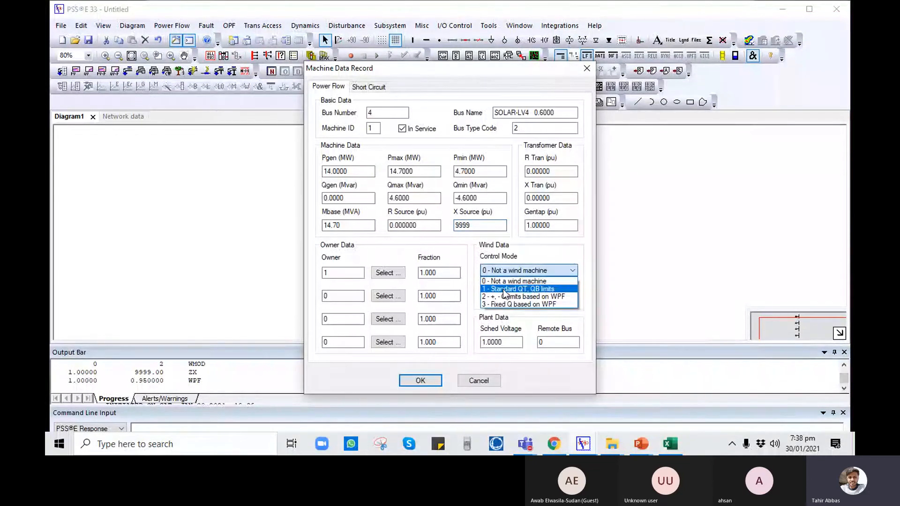
pyautogui.click(502, 281)
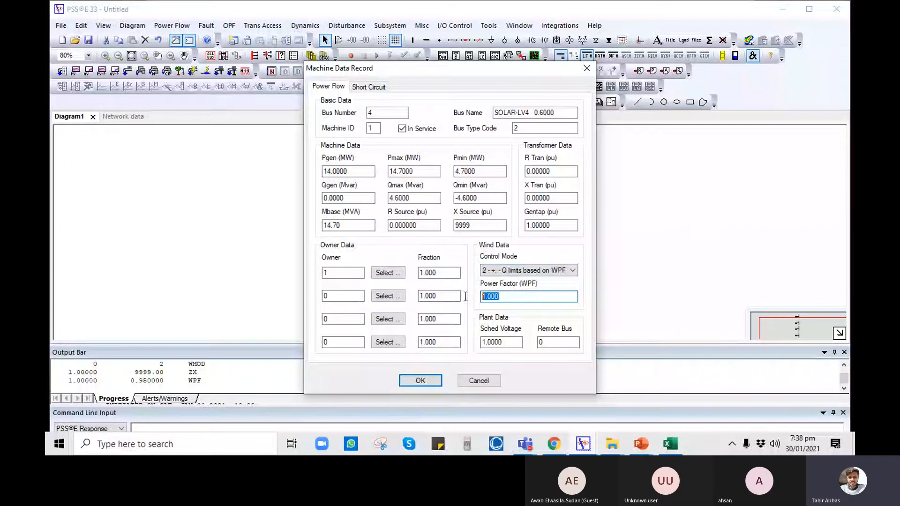
pyautogui.write('0.95')
pyautogui.click(424, 380)
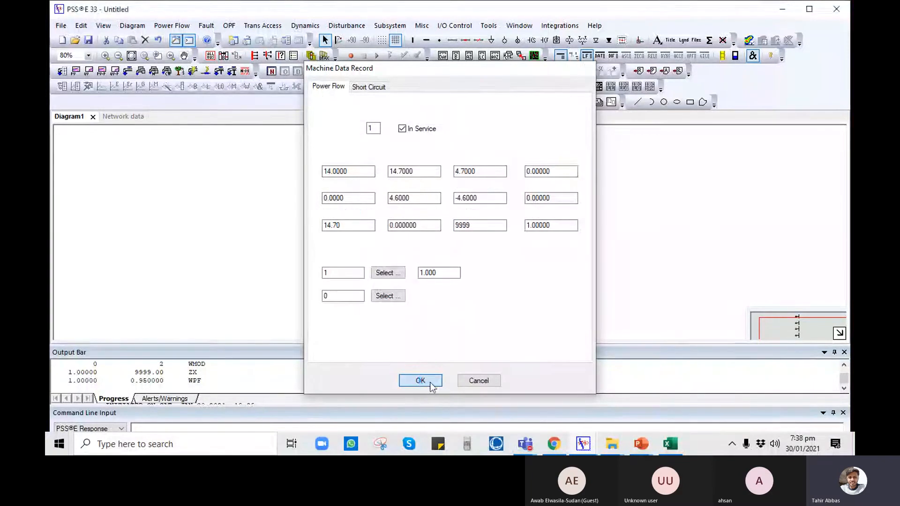
# - Add a vertical bus to the right of SOLAR-LV1 with bus number 5, name MV-1 and base voltage 22 kV
pyautogui.moveTo(443, 227); pyautogui.dragTo(444, 253)
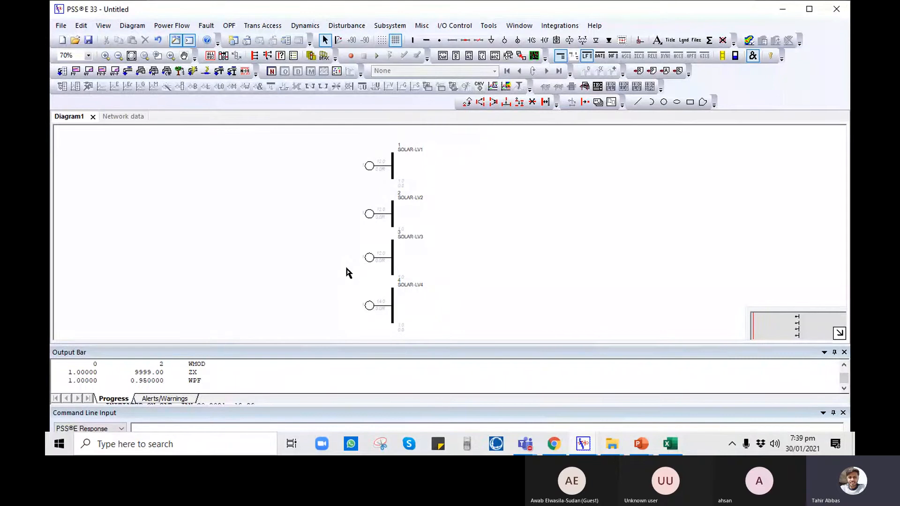
pyautogui.moveTo(367, 277); pyautogui.dragTo(346, 269)
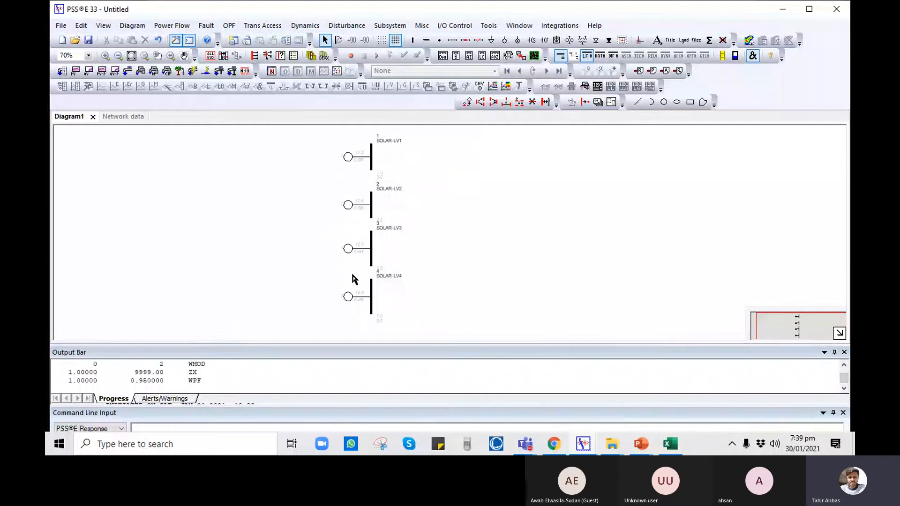
pyautogui.moveTo(450, 232); pyautogui.dragTo(396, 210)
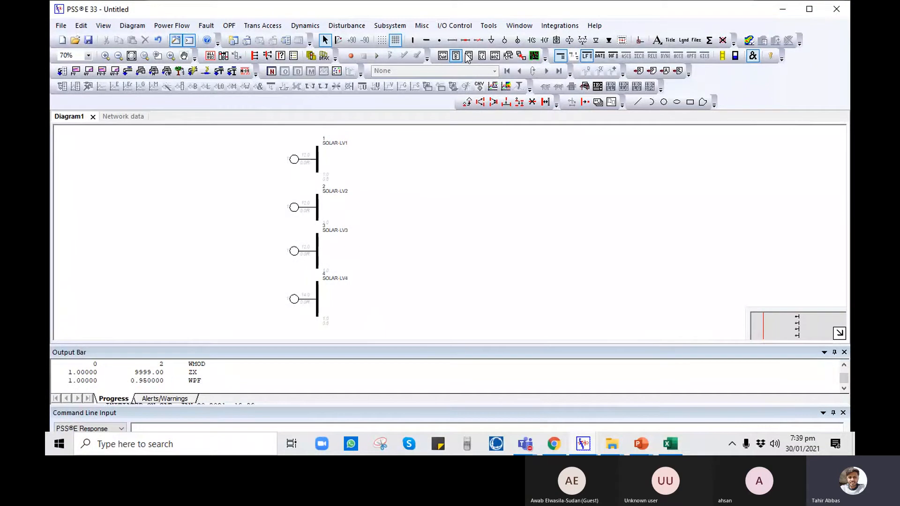
pyautogui.click(413, 40)
pyautogui.click(420, 154)
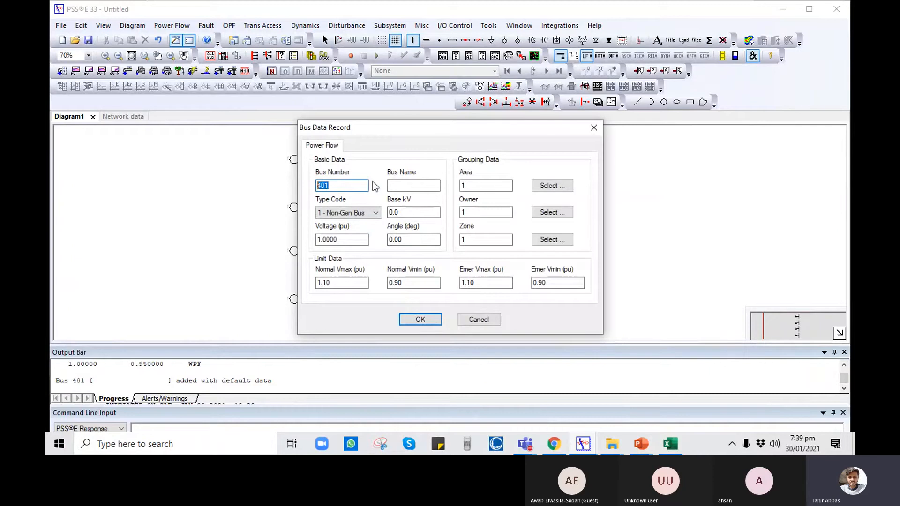
pyautogui.write('5')
pyautogui.click(404, 186)
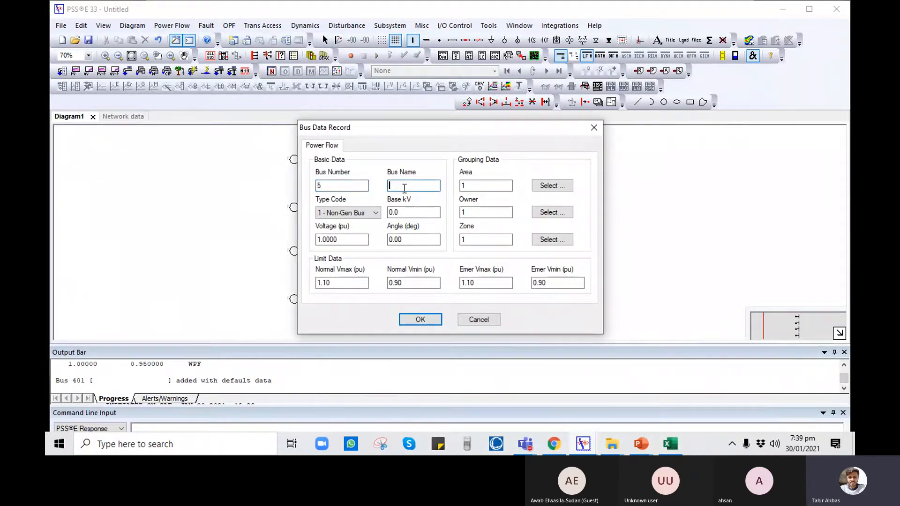
pyautogui.write('M')
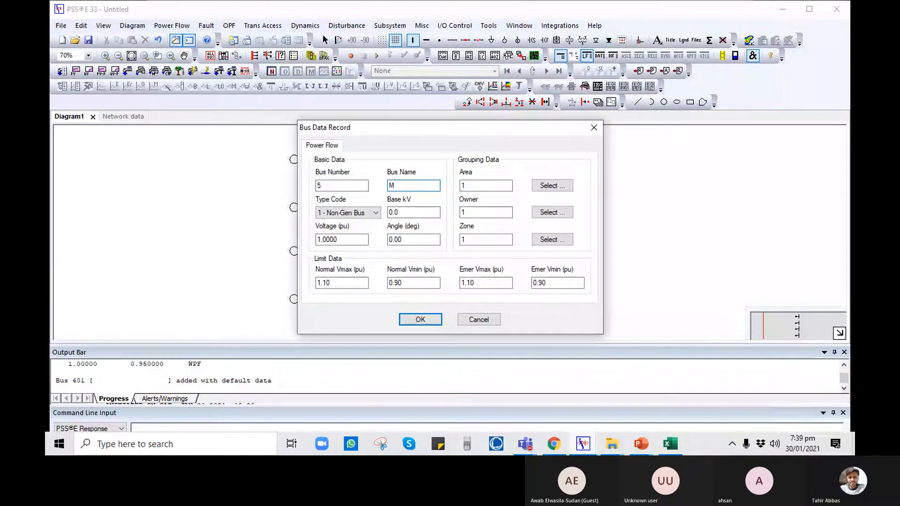
pyautogui.write('V-')
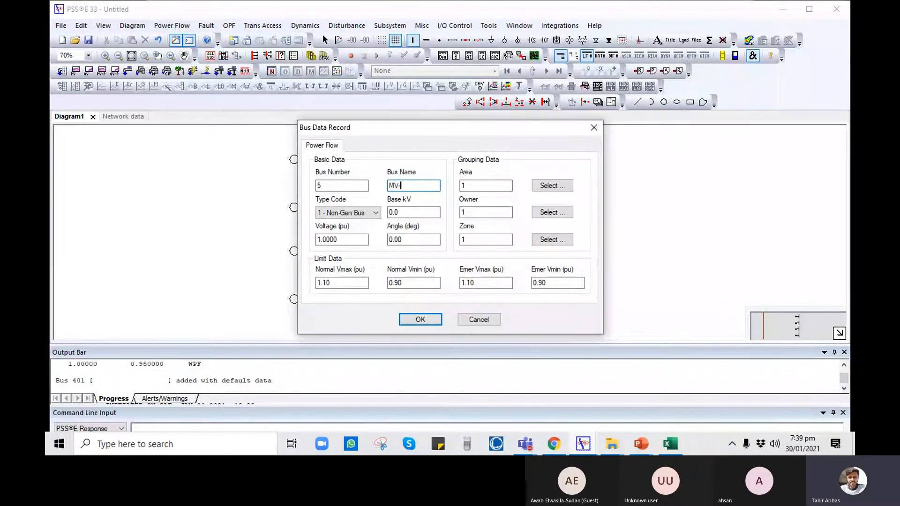
pyautogui.write('1')
pyautogui.press('Tab')
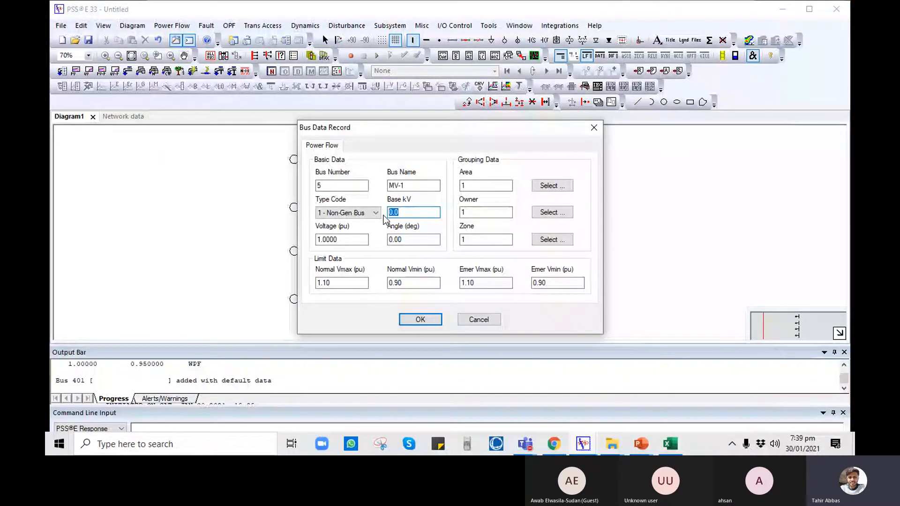
pyautogui.write('22')
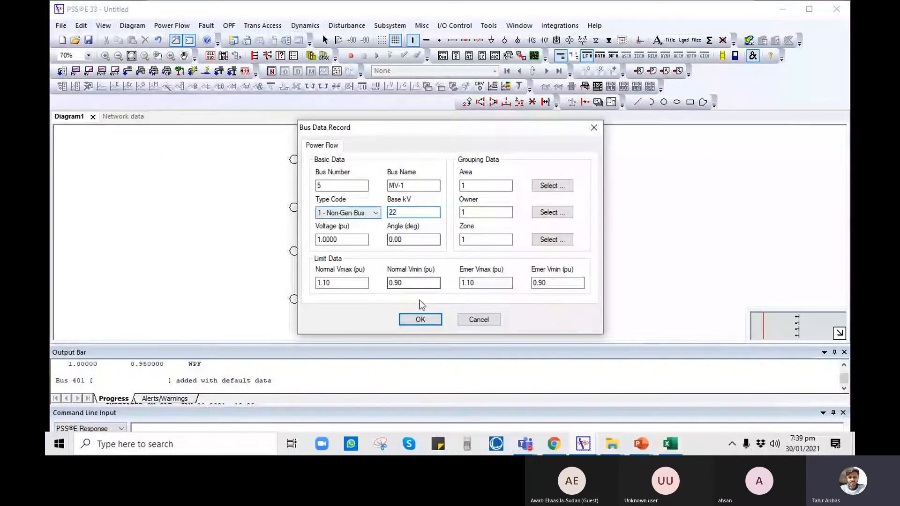
pyautogui.click(421, 321)
# - Add a bus below MV-1, beside SOLAR-LV2, with bus number 6, name MV-2 and base voltage 22 kV
pyautogui.click(423, 203)
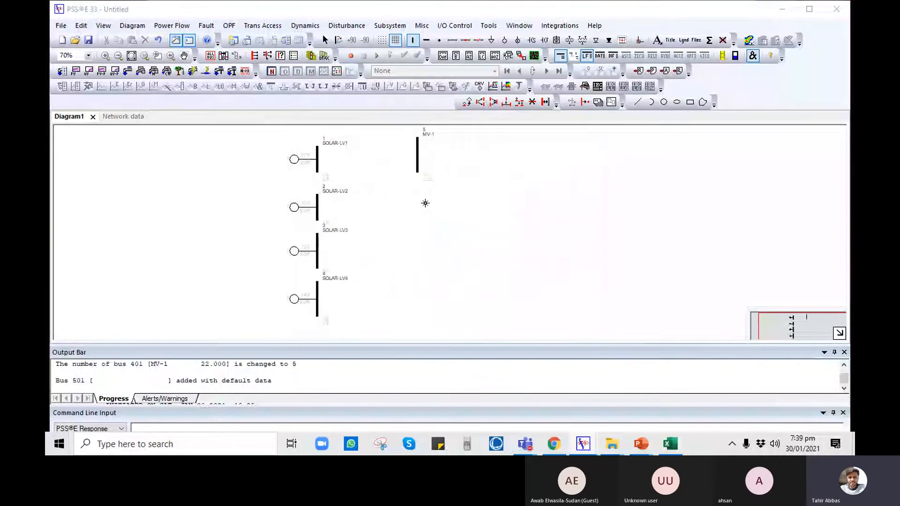
pyautogui.write('6')
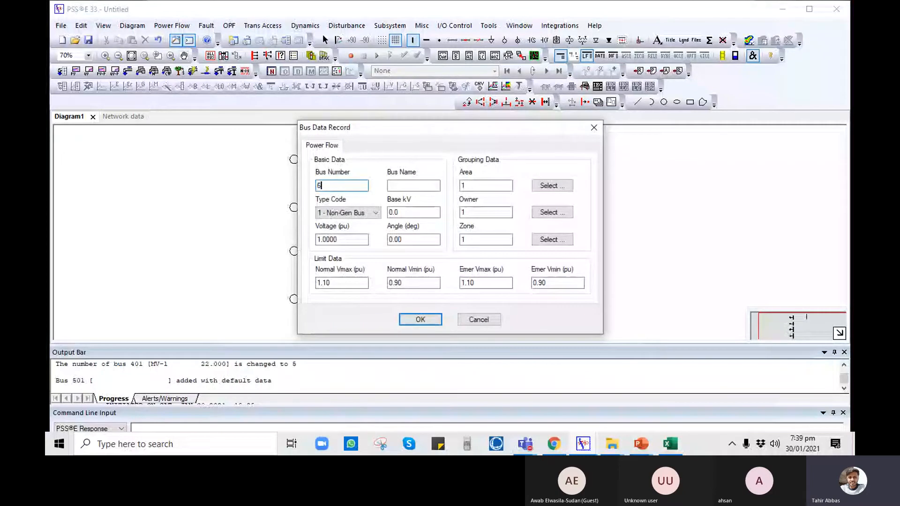
pyautogui.press('Tab')
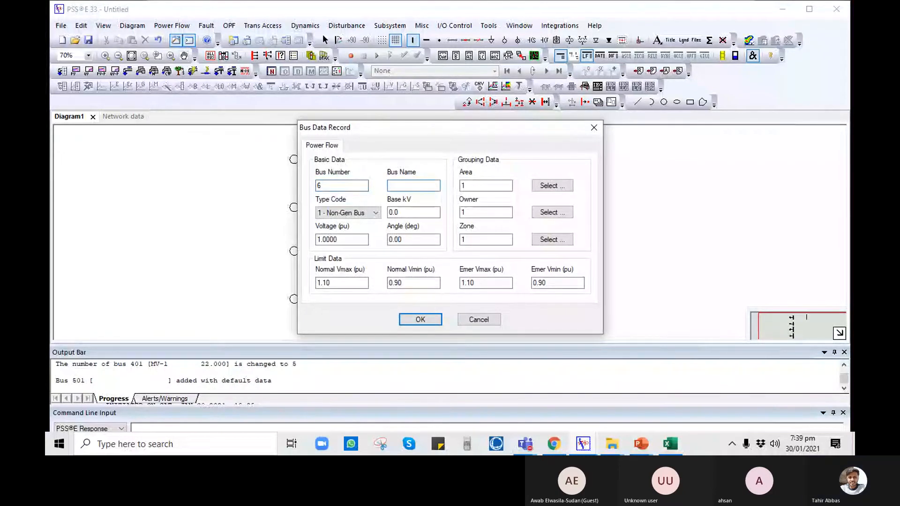
pyautogui.write('MV-2')
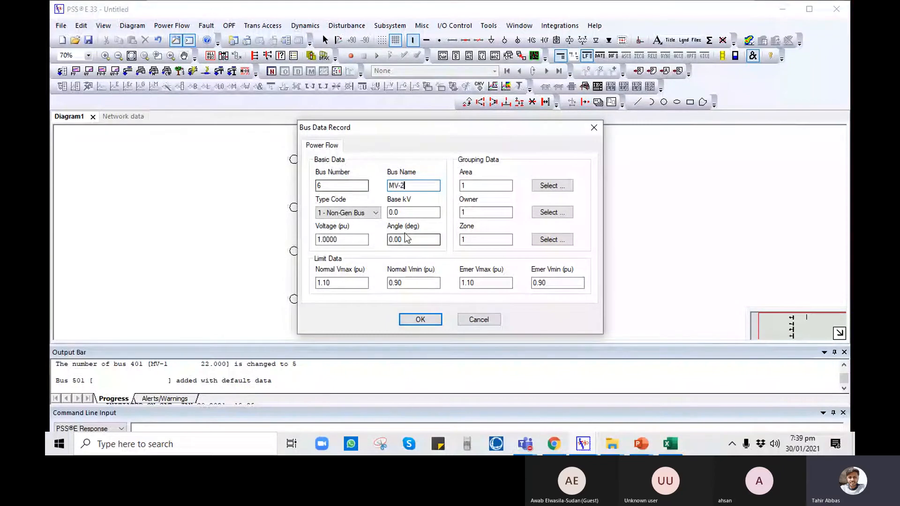
pyautogui.press('Tab')
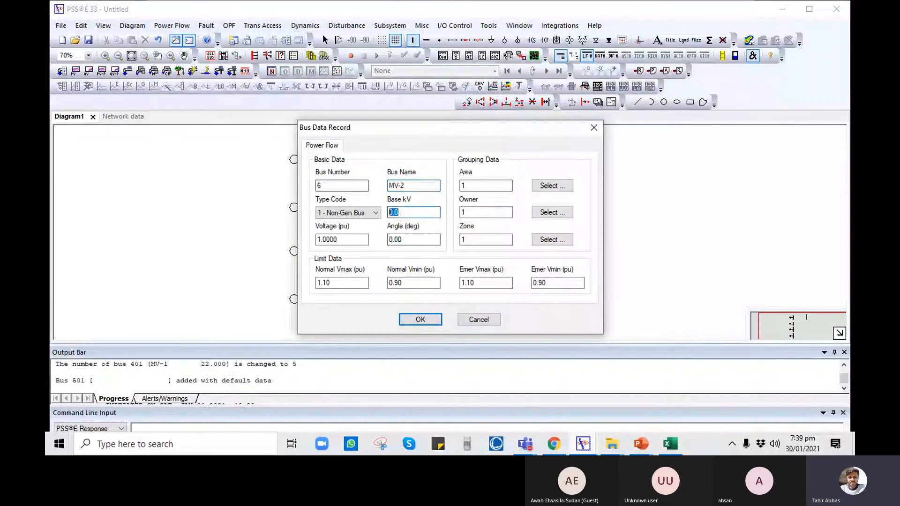
pyautogui.write('22')
pyautogui.click(420, 321)
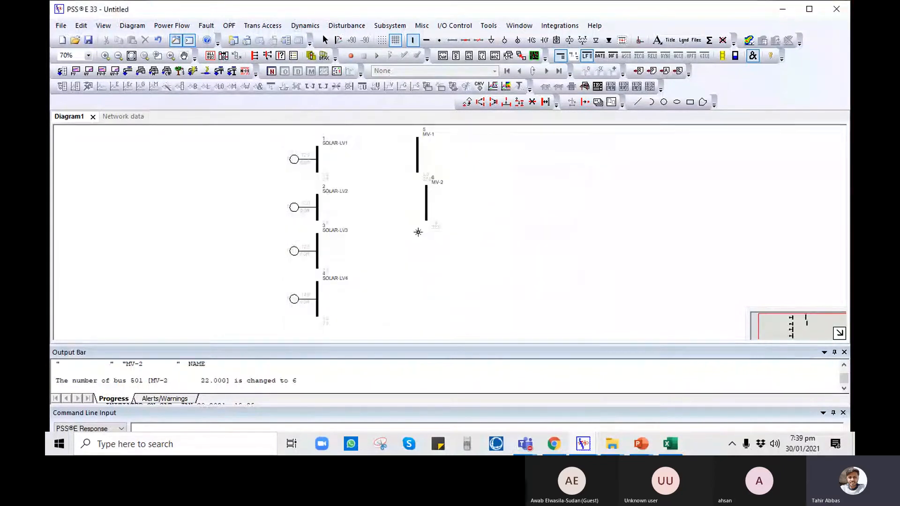
# - Add a bus below MV-2, beside SOLAR-LV3, with bus number 7, name MV-3 and base voltage 22 kV
pyautogui.click(425, 245)
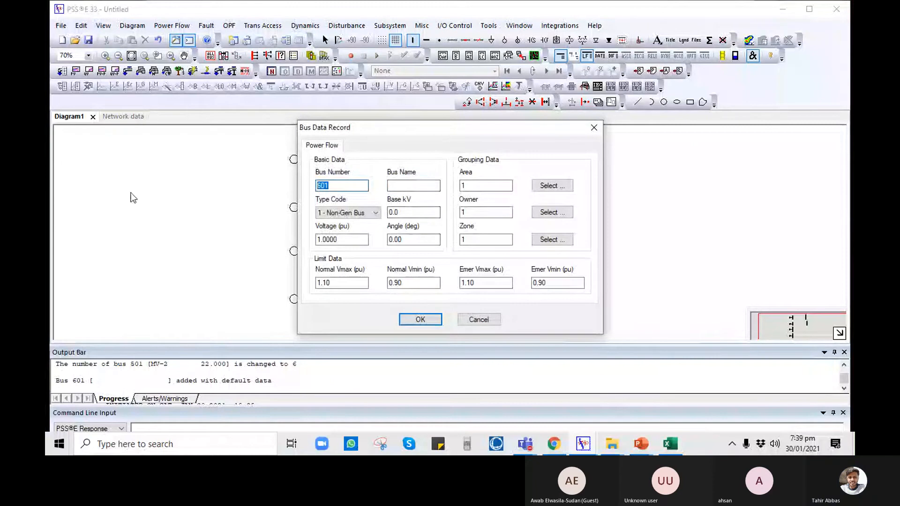
pyautogui.write('7')
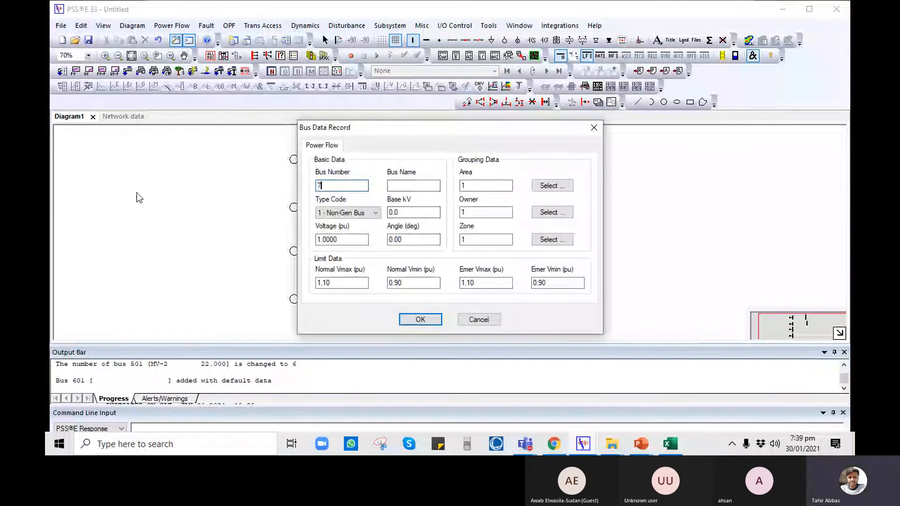
pyautogui.click(420, 187)
pyautogui.write('M')
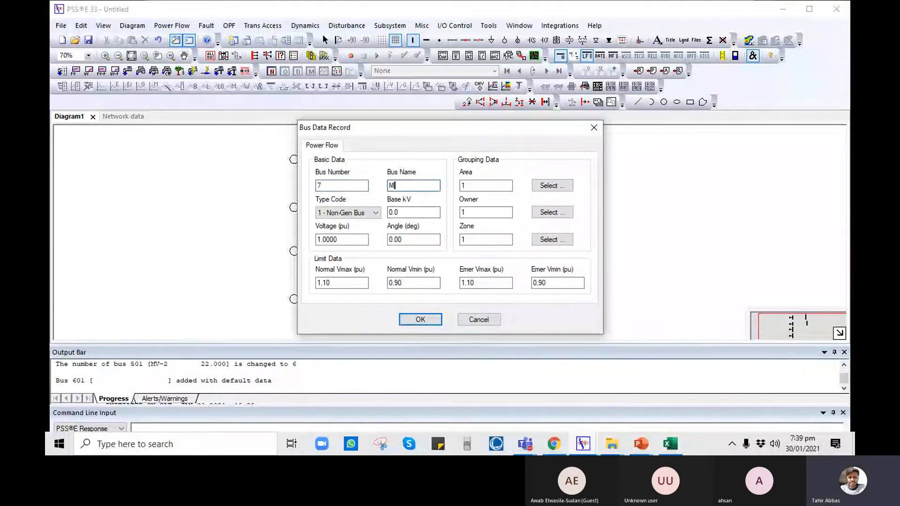
pyautogui.write('V-')
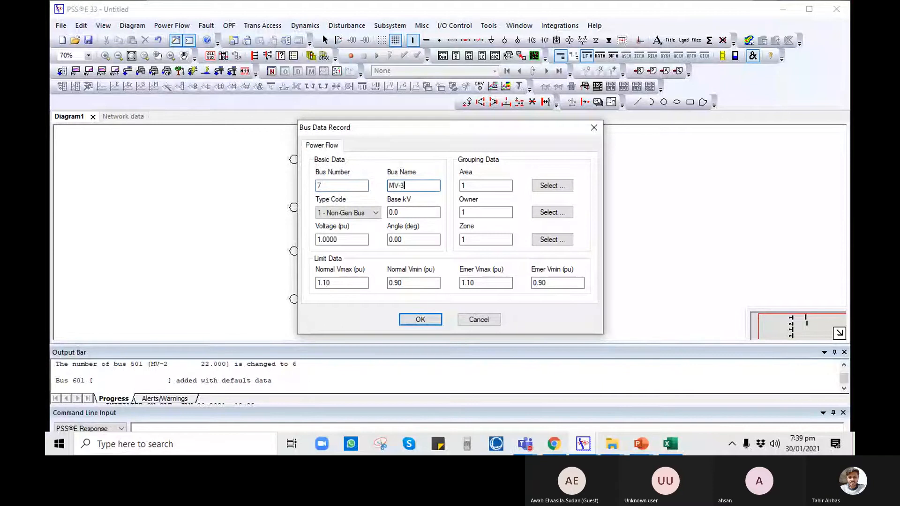
pyautogui.write('3')
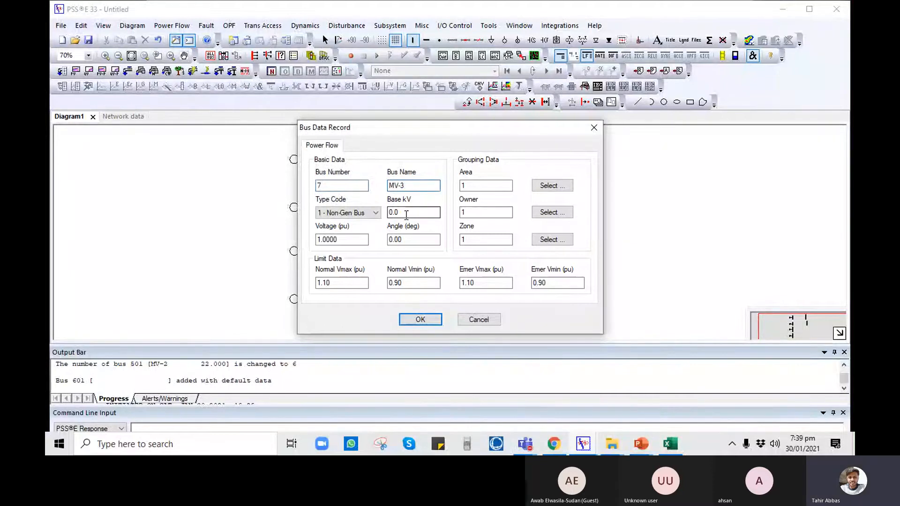
pyautogui.doubleClick(406, 213)
pyautogui.write('22')
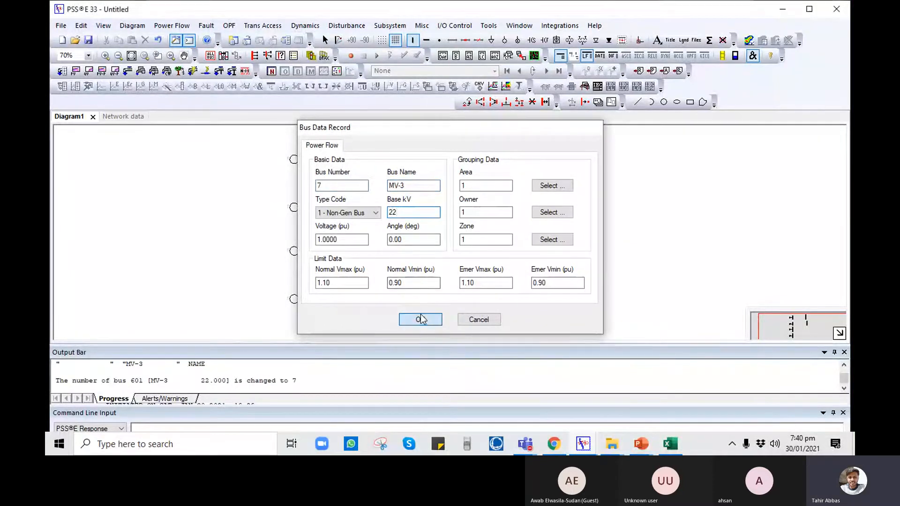
# - Add a bus below MV-3, beside SOLAR-LV4, with bus number 8, name MV-4 and base voltage 22 kV
pyautogui.click(420, 319)
pyautogui.click(423, 297)
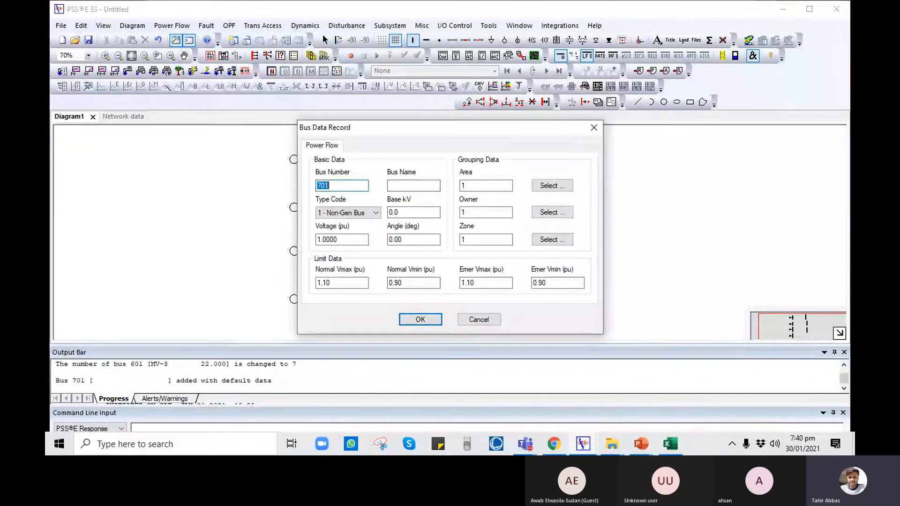
pyautogui.write('7')
pyautogui.press('Tab')
pyautogui.write('MV')
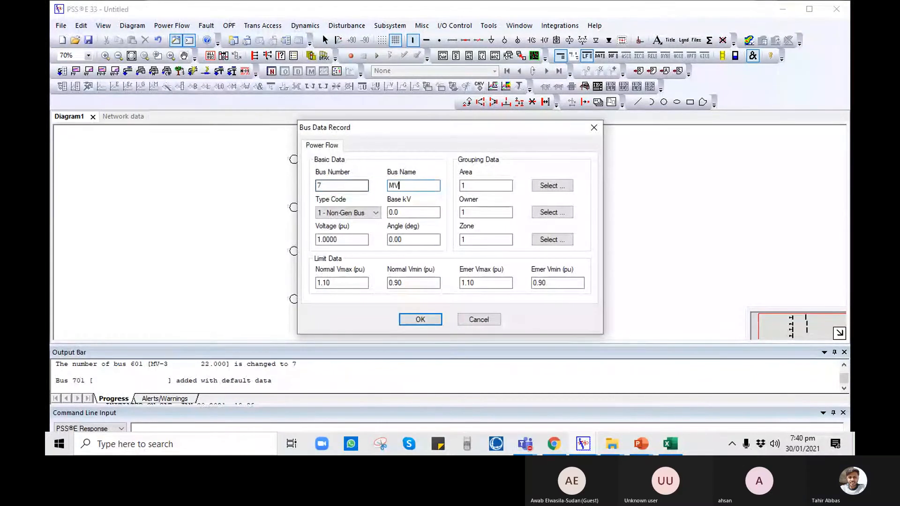
pyautogui.write('-4')
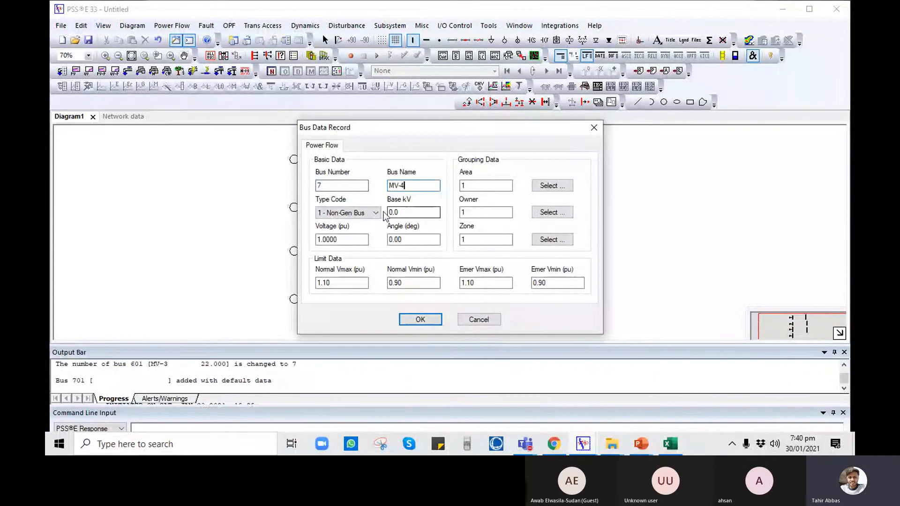
pyautogui.doubleClick(391, 212)
pyautogui.write('22')
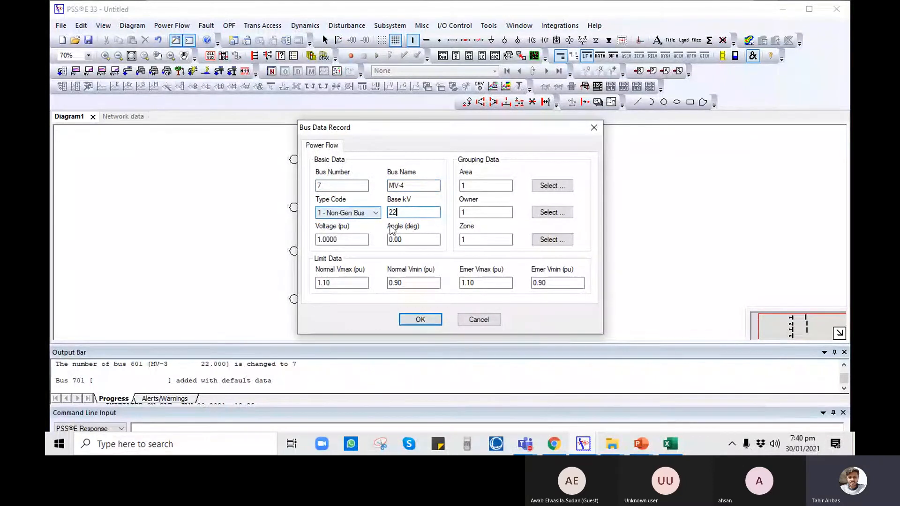
pyautogui.click(420, 319)
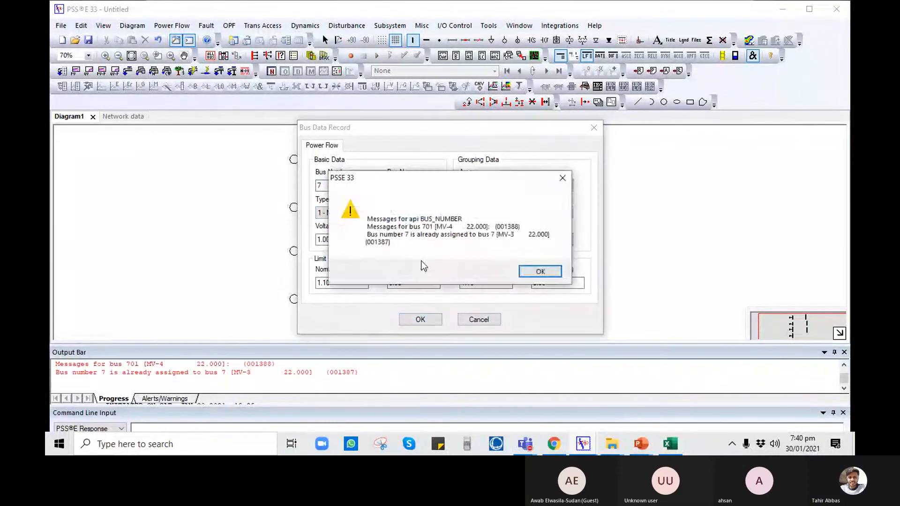
pyautogui.click(539, 271)
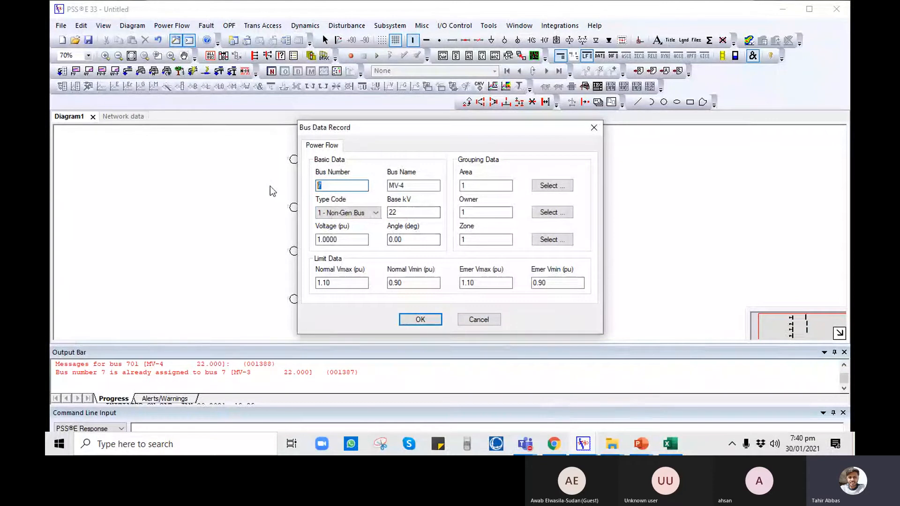
pyautogui.write('8')
pyautogui.click(423, 320)
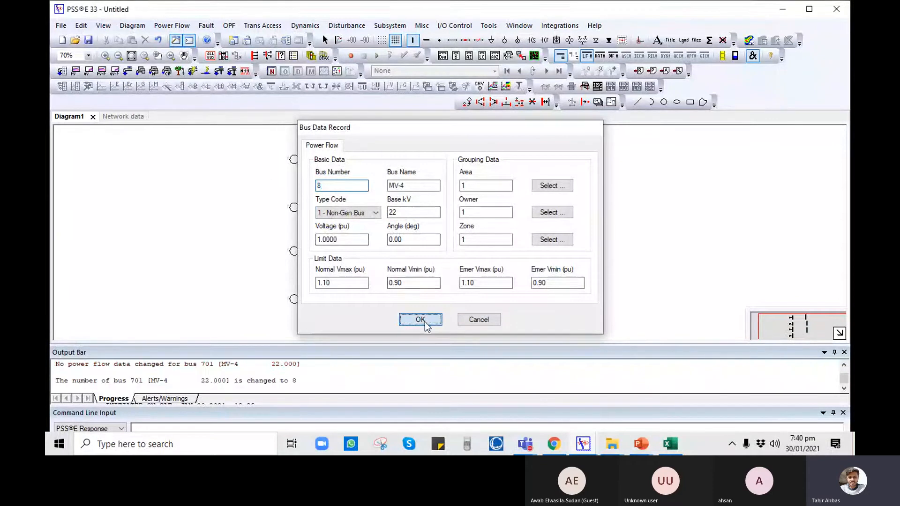
pyautogui.press('Escape')
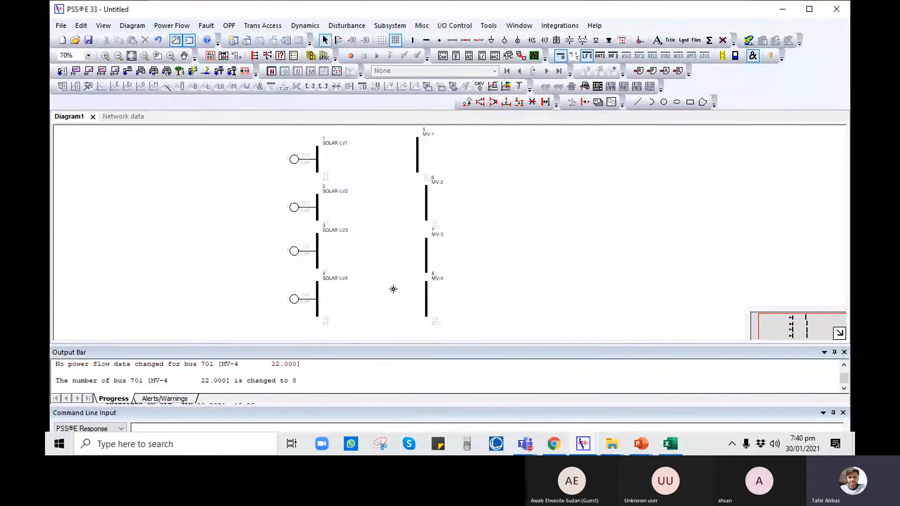
# - Shift buses MV-2, MV-3 and MV-4 closer to the SOLAR-LV buses, roughly in a column under MV-1
pyautogui.moveTo(393, 289); pyautogui.dragTo(401, 312)
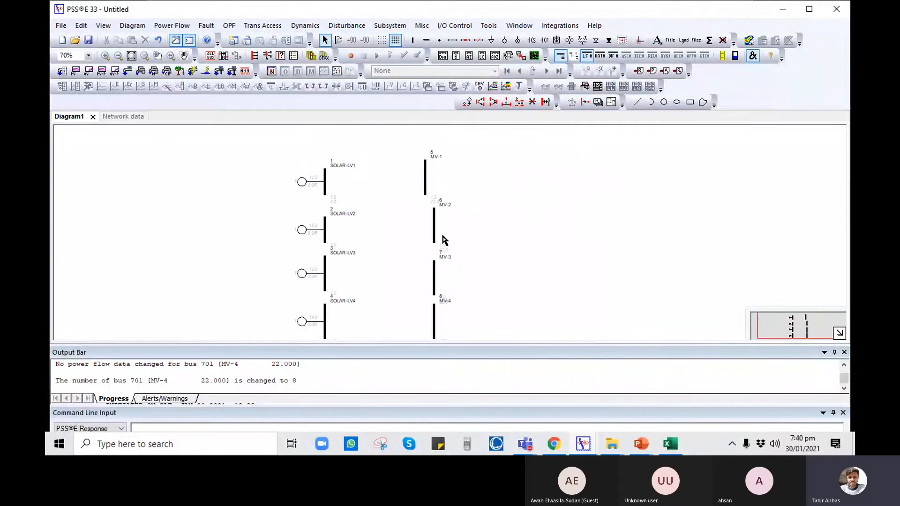
pyautogui.moveTo(434, 225); pyautogui.dragTo(384, 205)
pyautogui.click(424, 232)
pyautogui.moveTo(414, 239); pyautogui.dragTo(401, 234)
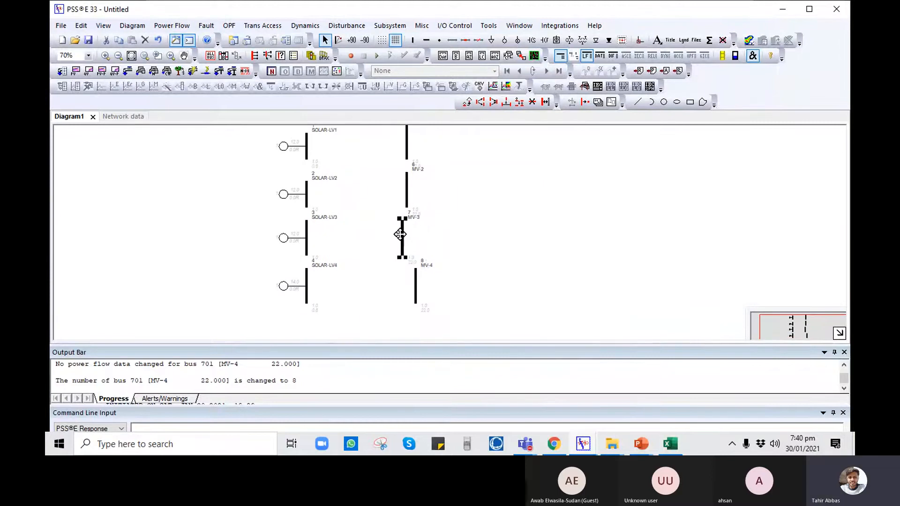
pyautogui.click(416, 278)
pyautogui.moveTo(415, 278); pyautogui.dragTo(398, 278)
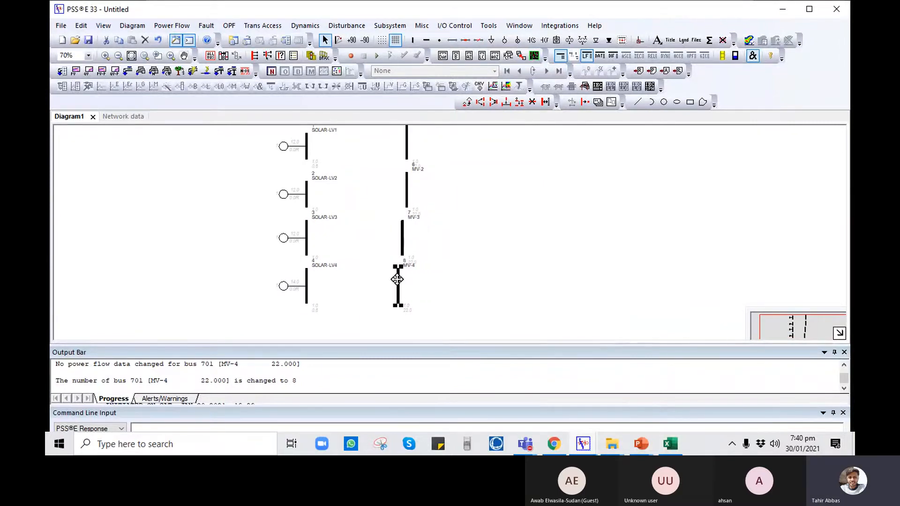
pyautogui.moveTo(518, 276); pyautogui.dragTo(500, 316)
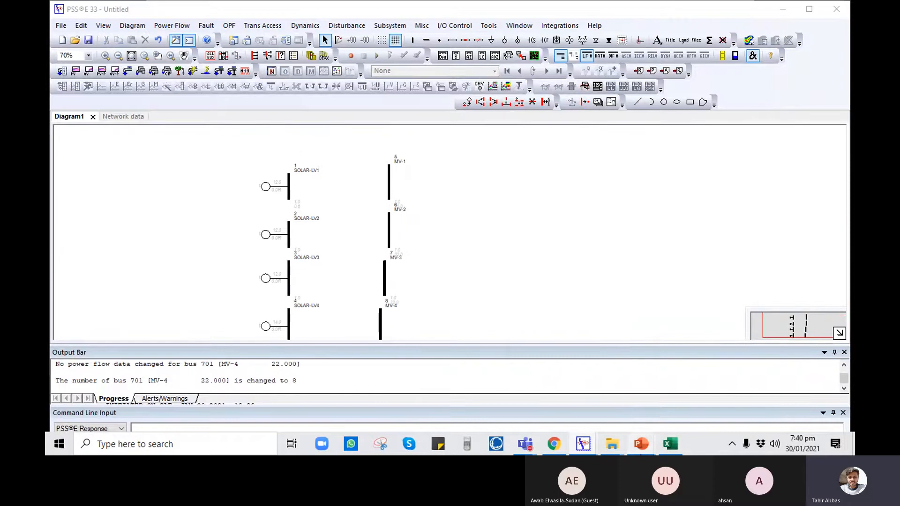
# - Switch to the PowerPoint slide show and examine the solar farm layout slide
pyautogui.moveTo(641, 444)
pyautogui.click(690, 406)
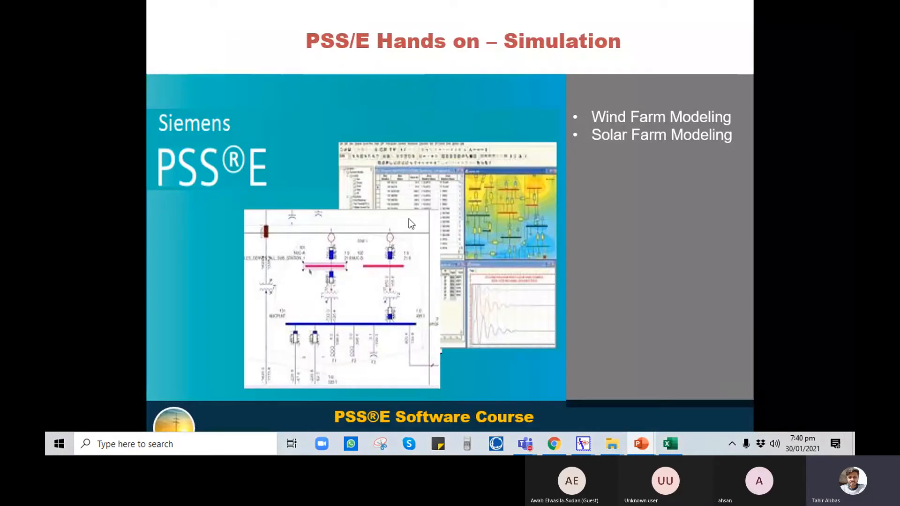
pyautogui.click(409, 219)
pyautogui.click(410, 220)
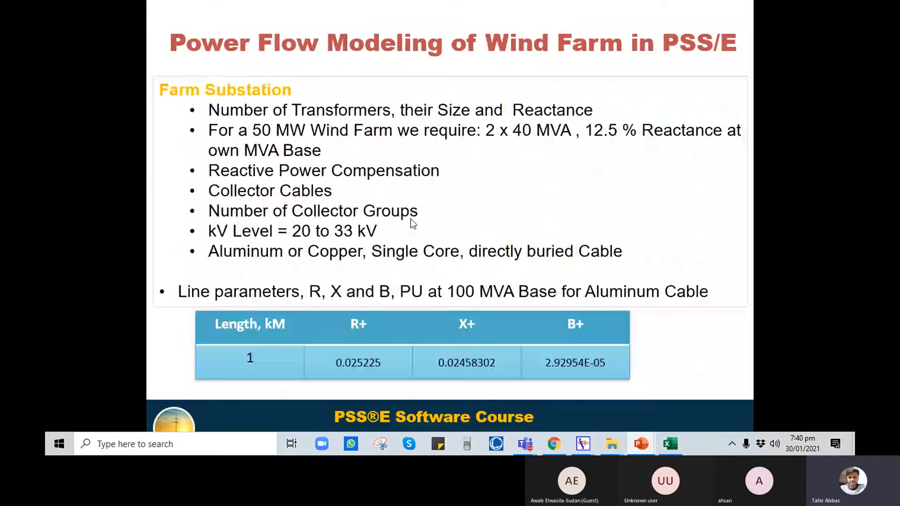
pyautogui.click(411, 222)
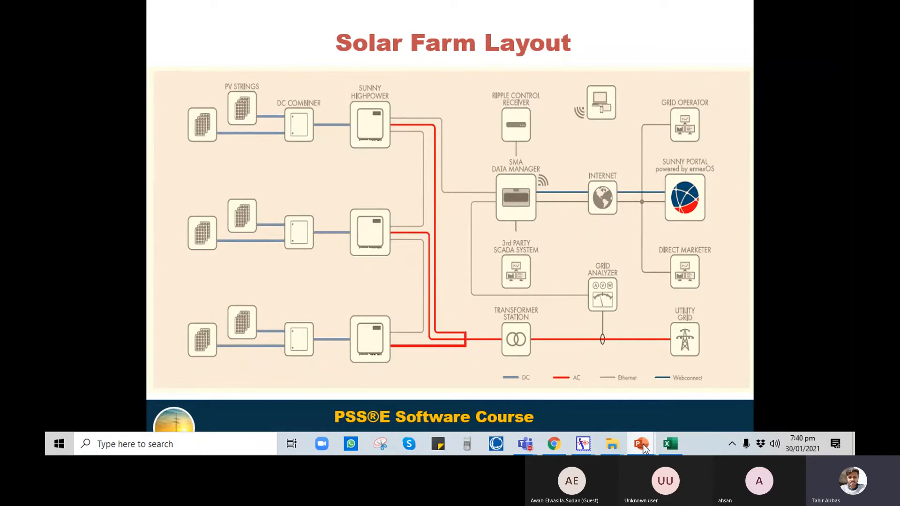
# - Return to the PSS/E diagram and change the symbols of buses MV-1, MV-2, MV-3 and MV-4 from bars to dots
pyautogui.moveTo(582, 444)
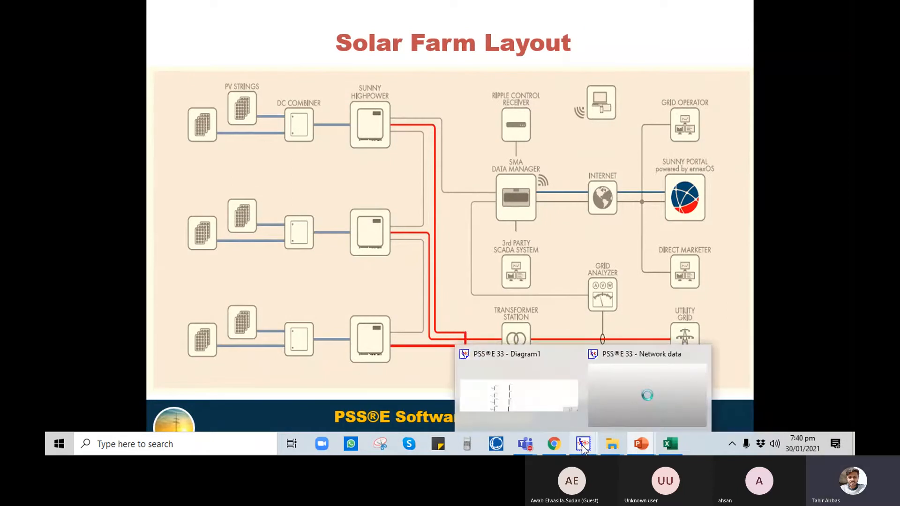
pyautogui.click(549, 396)
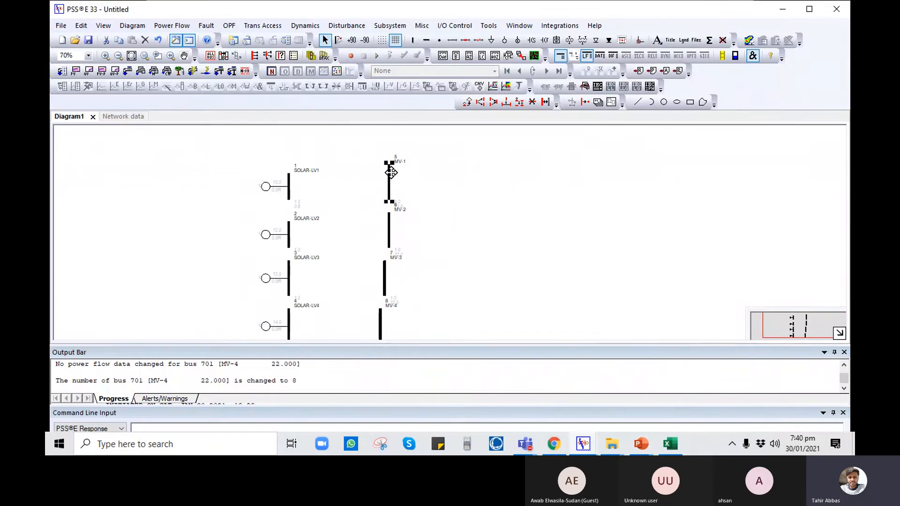
pyautogui.press('space')
pyautogui.click(389, 230)
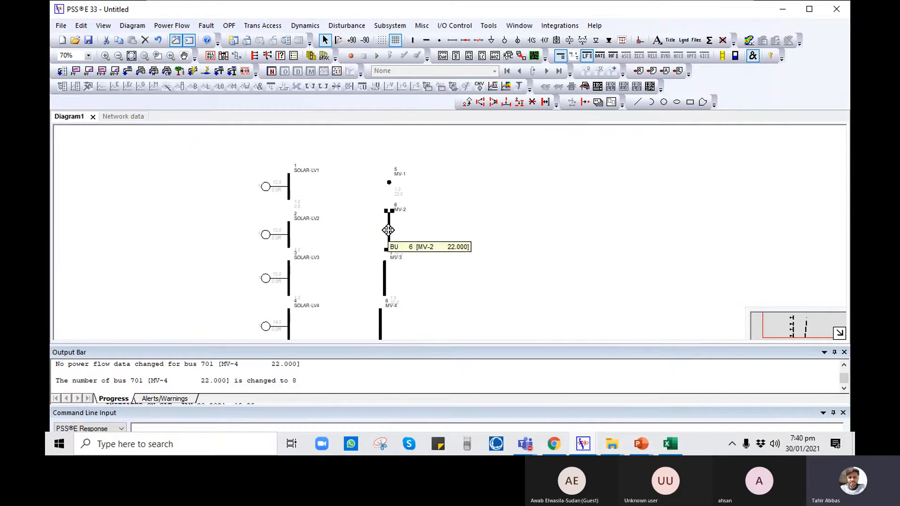
pyautogui.press('space')
pyautogui.click(383, 280)
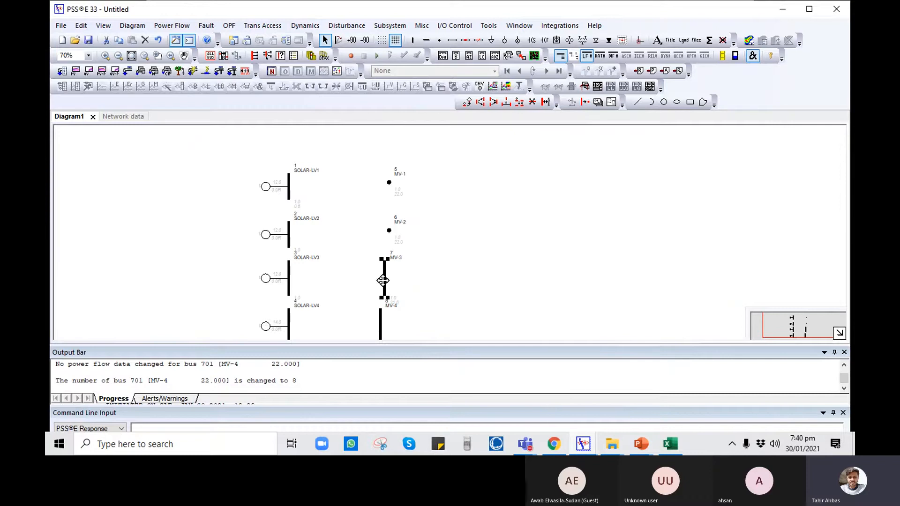
pyautogui.press('space')
pyautogui.scroll(-3, 383, 281)
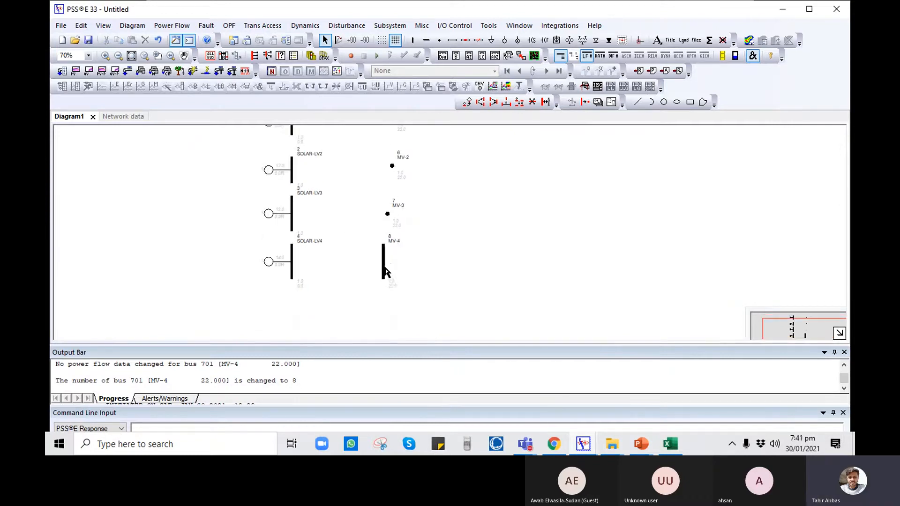
pyautogui.click(383, 264)
pyautogui.press('space')
pyautogui.scroll(2, 415, 287)
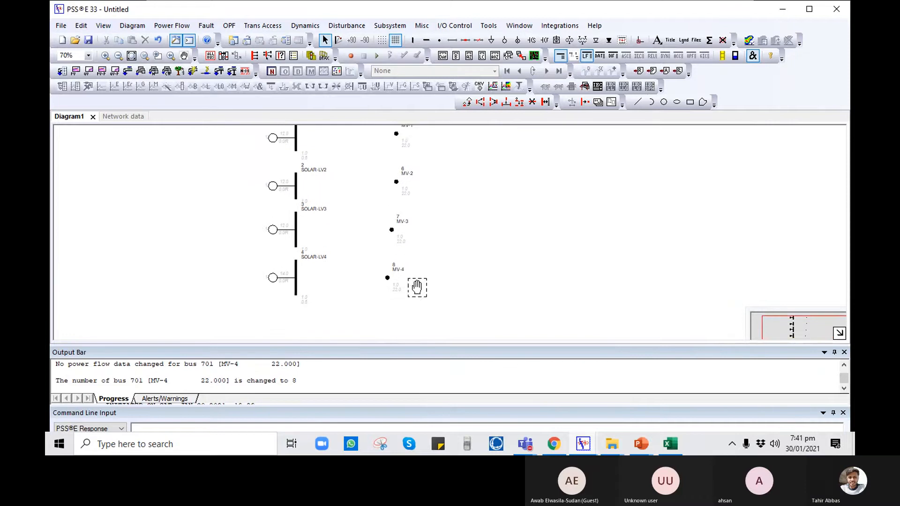
# - Reposition the MV-1 to MV-4 dots in a rough column, each across from its matching SOLAR-LV bus
pyautogui.click(377, 184)
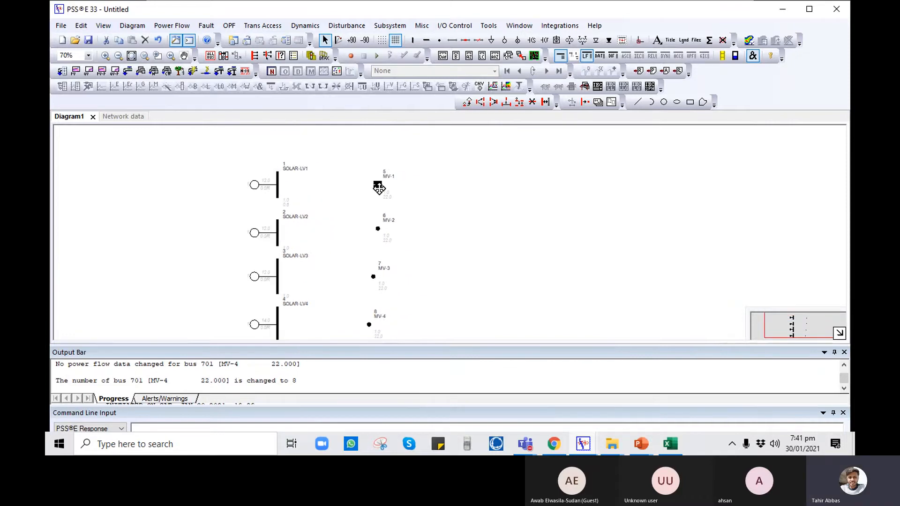
pyautogui.click(378, 229)
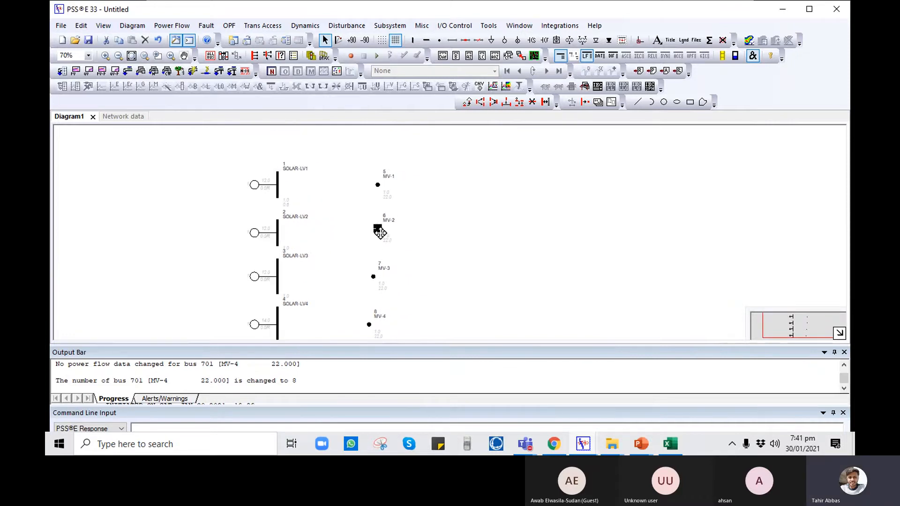
pyautogui.moveTo(380, 234); pyautogui.dragTo(385, 239)
pyautogui.click(378, 277)
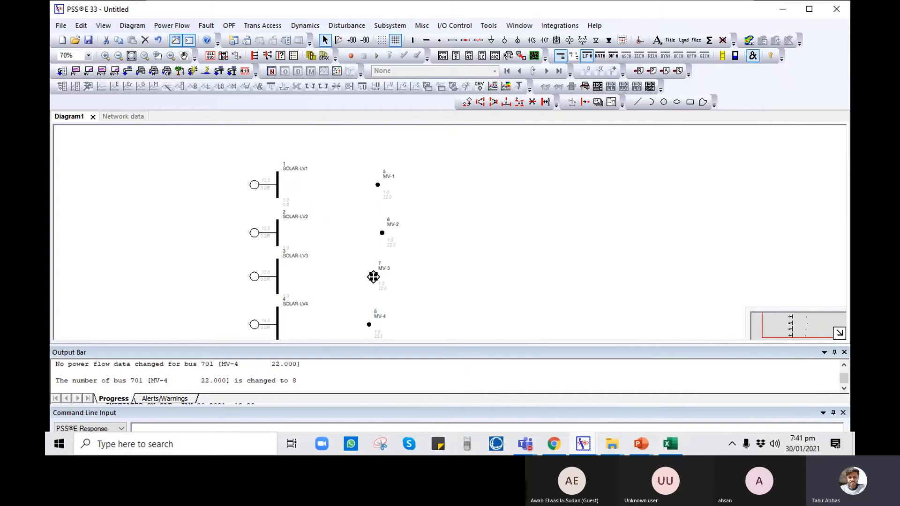
pyautogui.click(369, 324)
pyautogui.moveTo(369, 325); pyautogui.dragTo(378, 329)
pyautogui.moveTo(330, 297); pyautogui.dragTo(318, 265)
pyautogui.moveTo(318, 176); pyautogui.dragTo(318, 211)
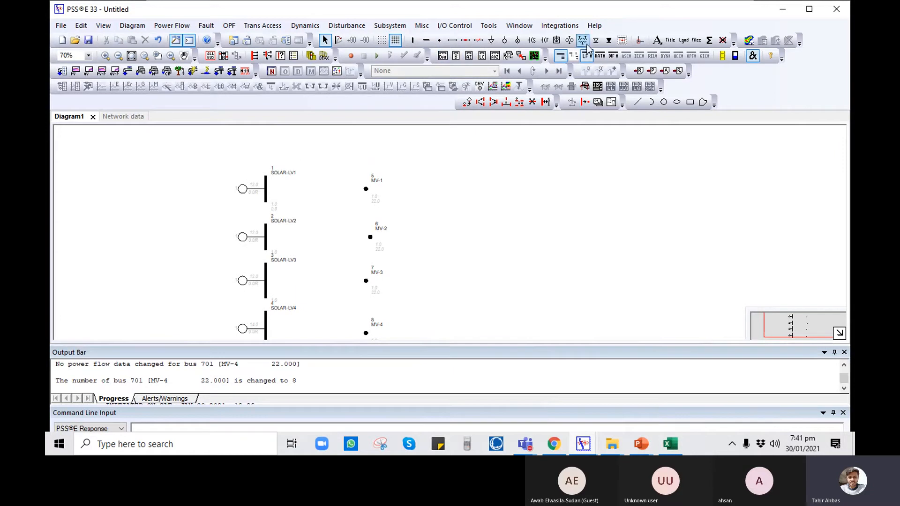
# - Add a two-winding transformer from SOLAR-LV1 to MV-1 with Rate A 13 MVA and Specified X 1 pu
pyautogui.click(569, 40)
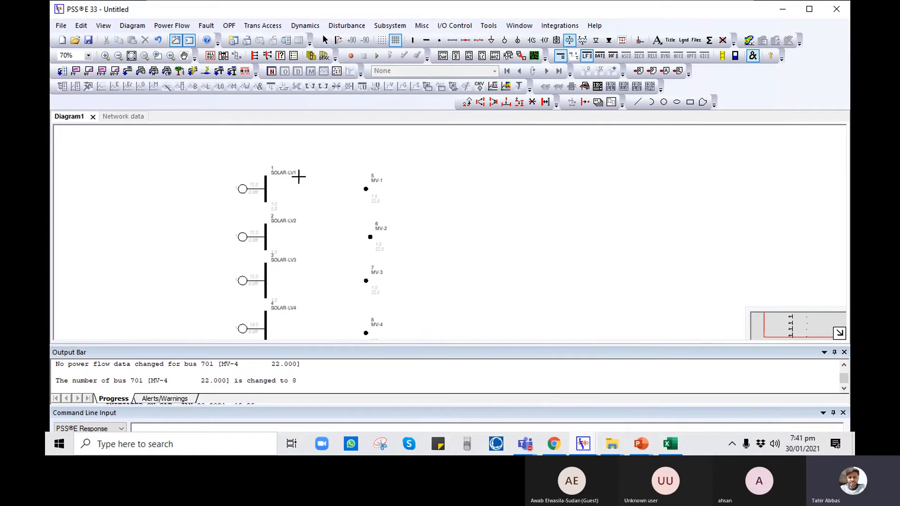
pyautogui.click(266, 188)
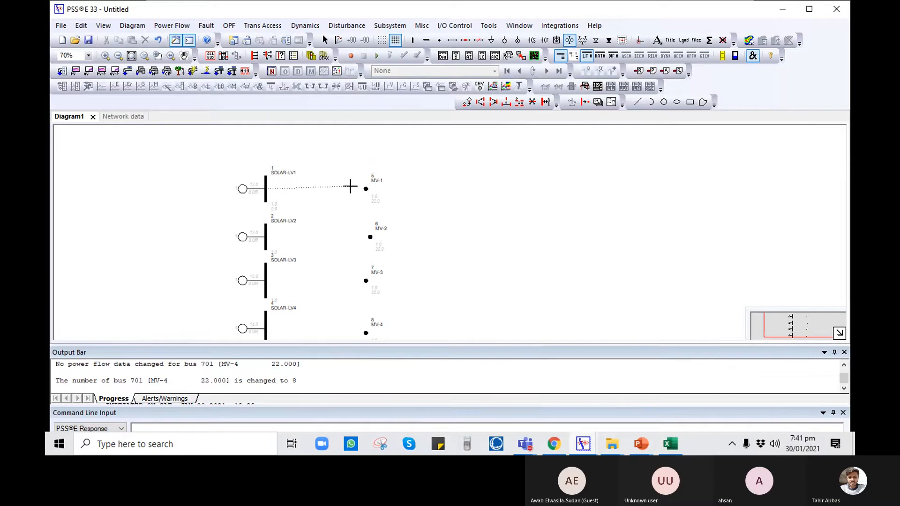
pyautogui.click(366, 188)
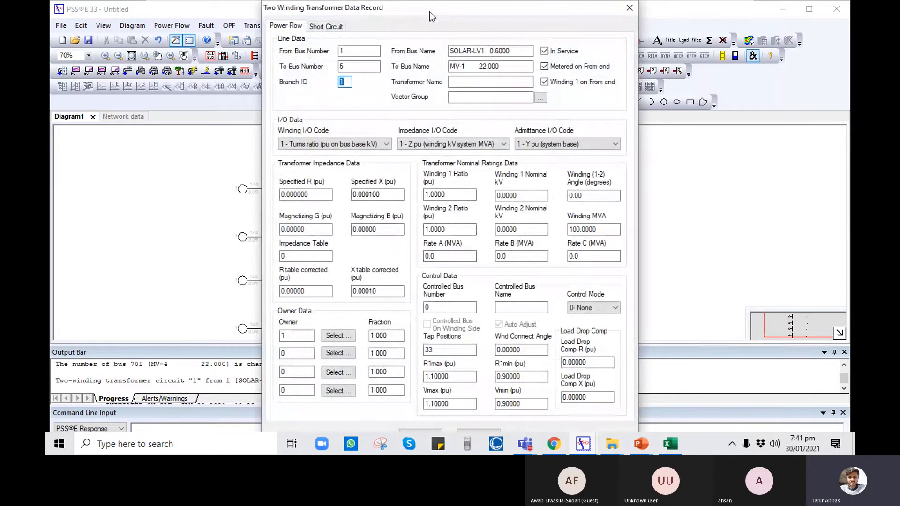
pyautogui.moveTo(429, 12); pyautogui.dragTo(435, 12)
pyautogui.click(465, 258)
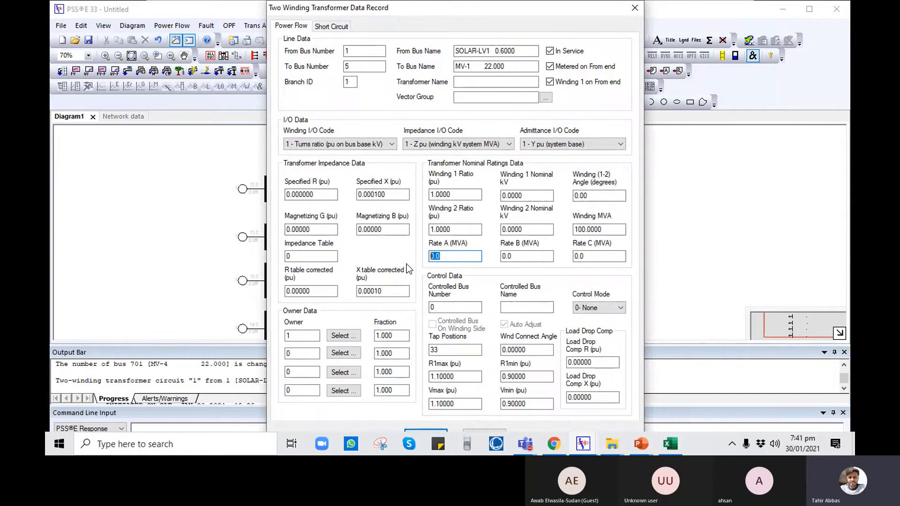
pyautogui.write('13')
pyautogui.moveTo(398, 195); pyautogui.dragTo(329, 187)
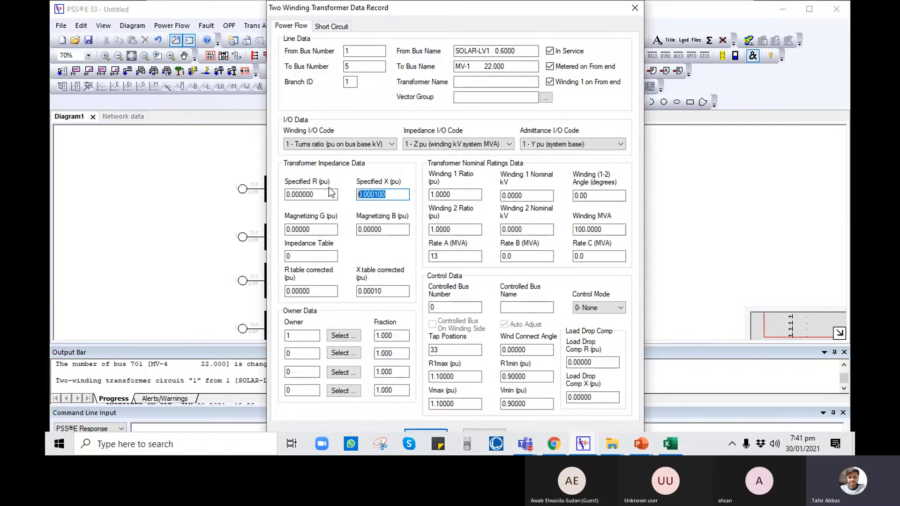
pyautogui.write('1')
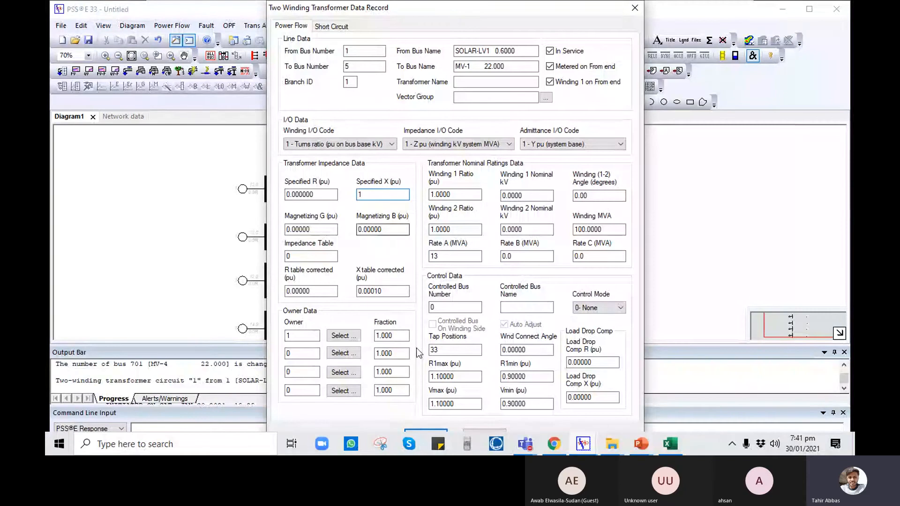
pyautogui.click(414, 431)
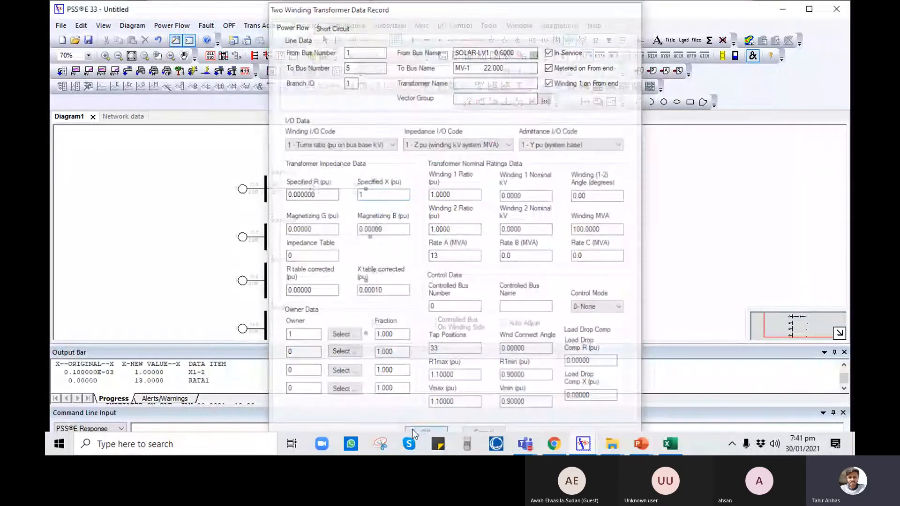
# - Add a two-winding transformer from SOLAR-LV2 to MV-2 with Specified X 1 pu and Rate A 13 MVA
pyautogui.click(370, 236)
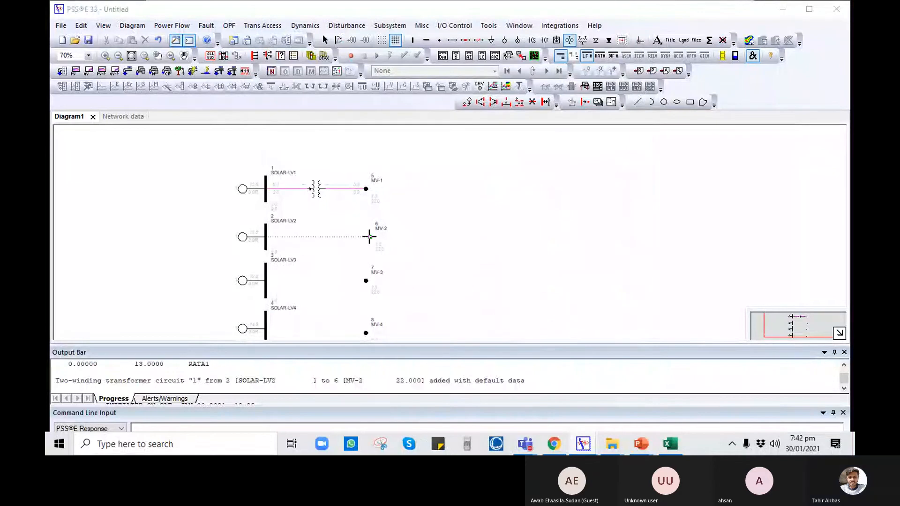
pyautogui.doubleClick(377, 194)
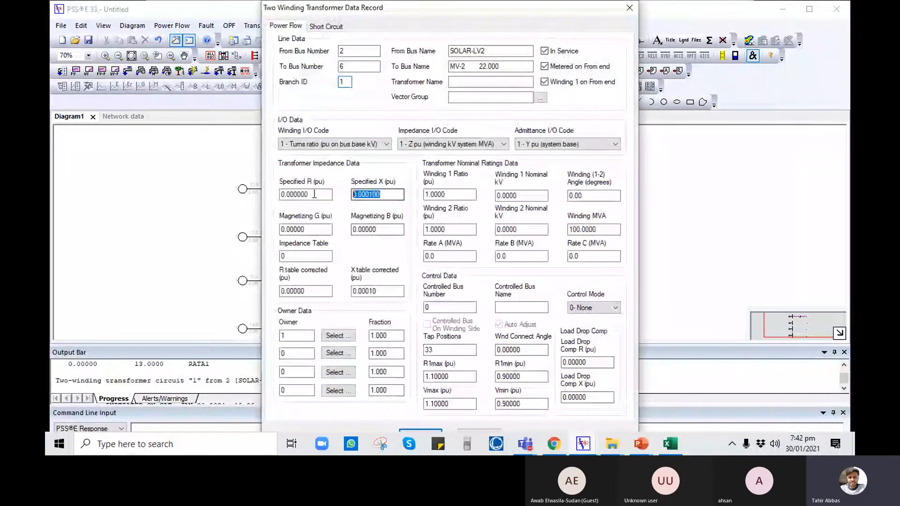
pyautogui.write('1')
pyautogui.moveTo(436, 256); pyautogui.dragTo(415, 256)
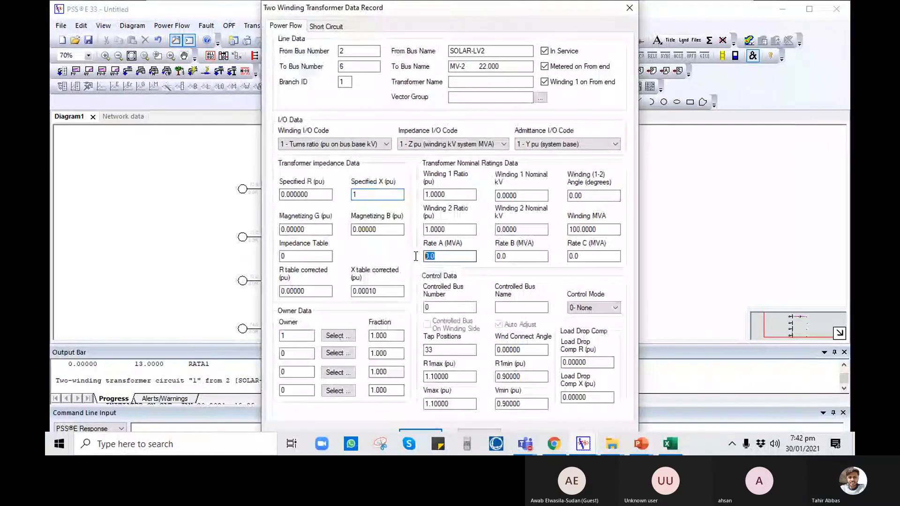
pyautogui.write('13')
pyautogui.press('Return')
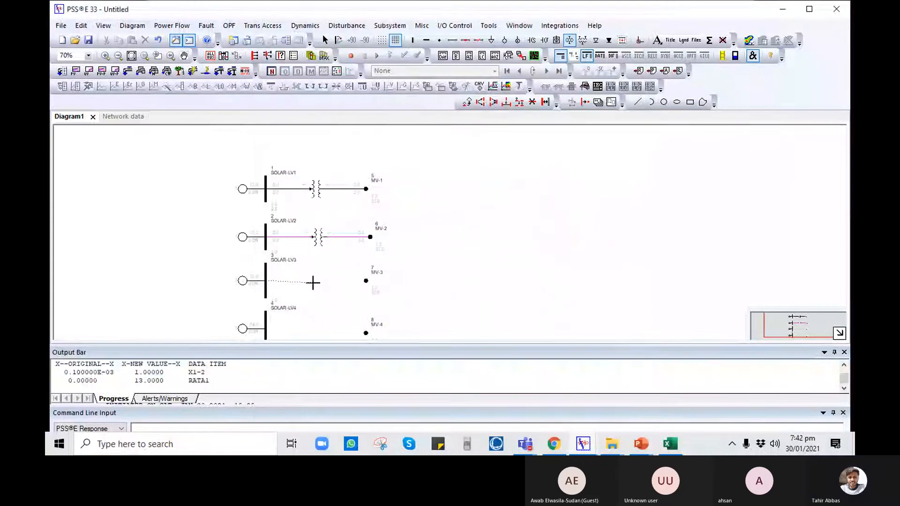
# - Add a two-winding transformer from SOLAR-LV3 to MV-3 with Specified X 1 pu and Rate A 13 MVA
pyautogui.click(366, 281)
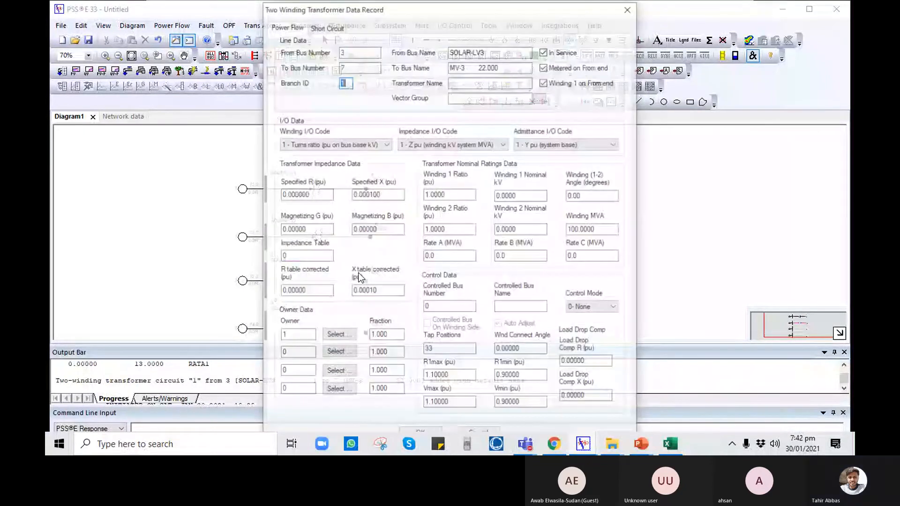
pyautogui.doubleClick(377, 194)
pyautogui.write('1')
pyautogui.moveTo(436, 256); pyautogui.dragTo(413, 254)
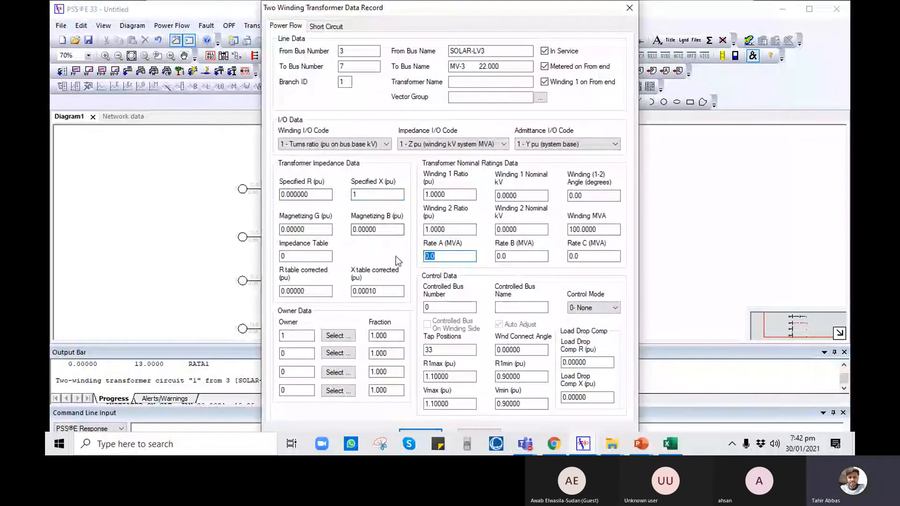
pyautogui.write('13')
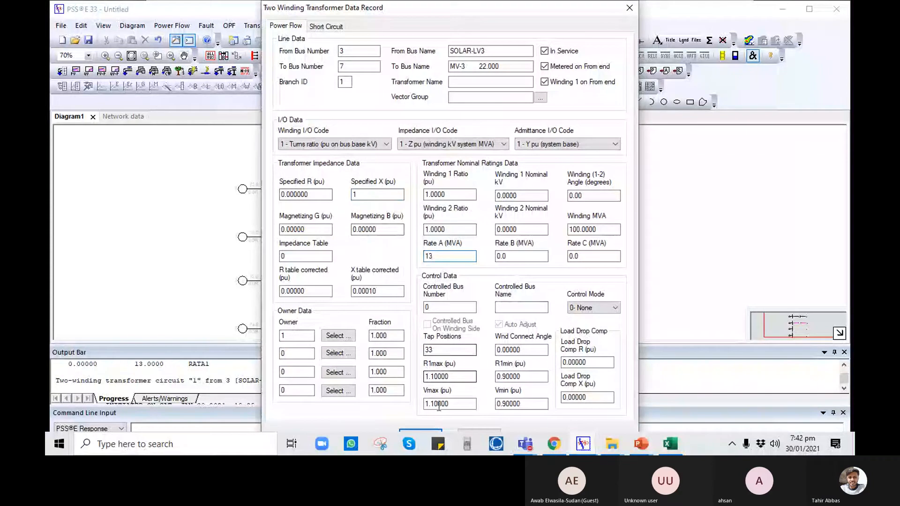
pyautogui.click(435, 431)
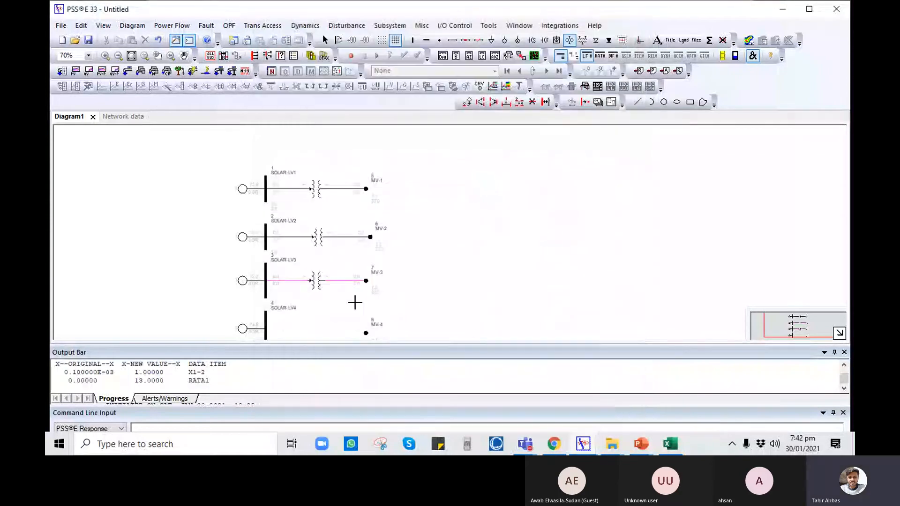
# - Add a two-winding transformer from SOLAR-LV4 to MV-4 with Specified X 1 pu and Rate A 13 MVA
pyautogui.click(292, 315)
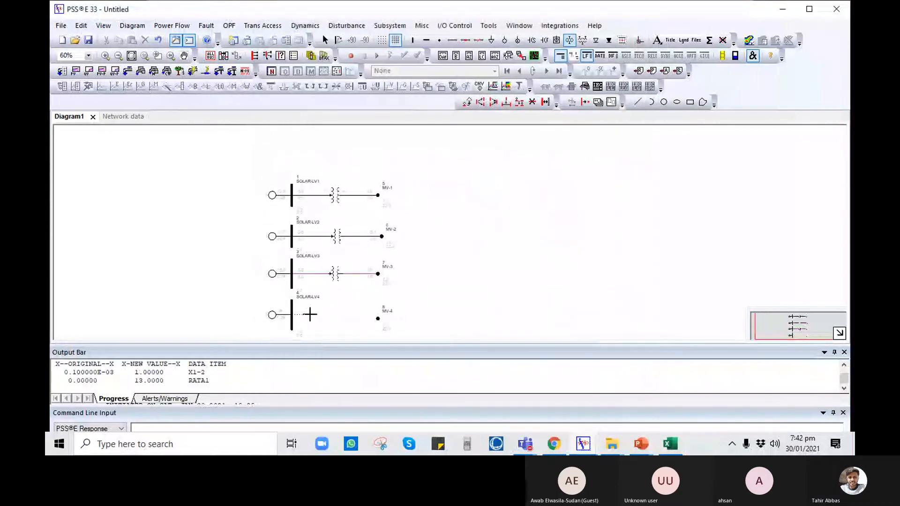
pyautogui.click(378, 318)
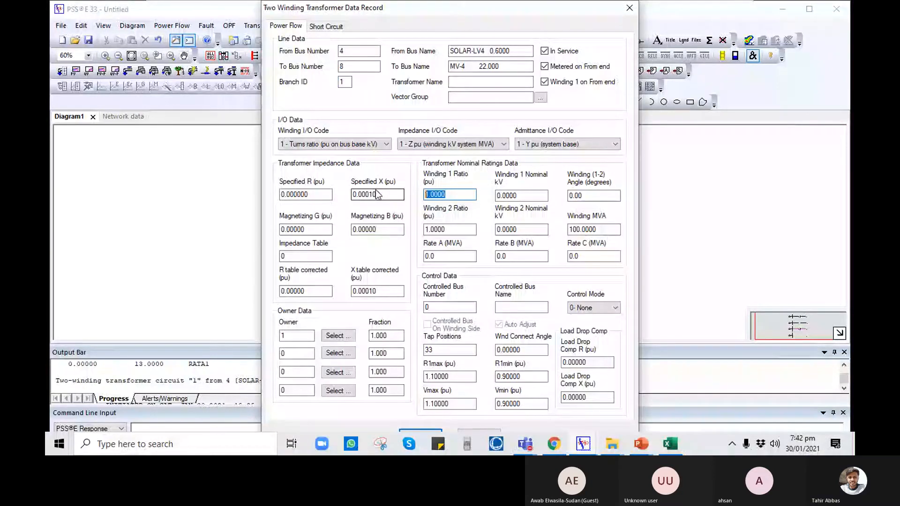
pyautogui.moveTo(378, 195); pyautogui.dragTo(344, 195)
pyautogui.write('1')
pyautogui.moveTo(441, 256); pyautogui.dragTo(411, 259)
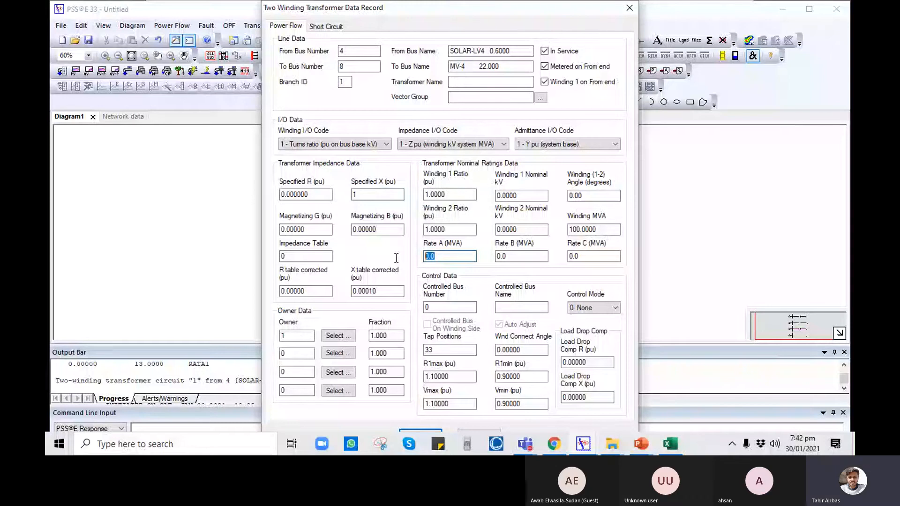
pyautogui.press('Return')
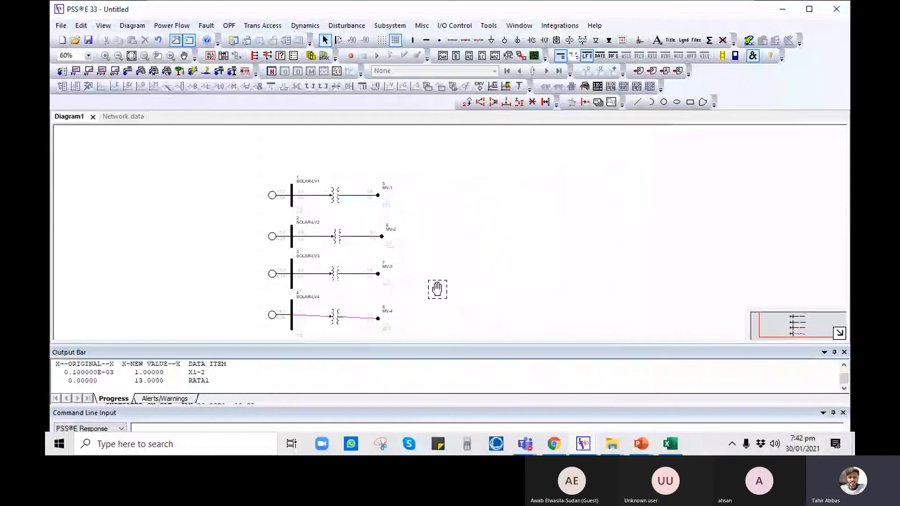
# - Move the MV-4 dot up slightly so its transformer branch runs horizontally from SOLAR-LV4
pyautogui.moveTo(437, 289); pyautogui.dragTo(426, 238)
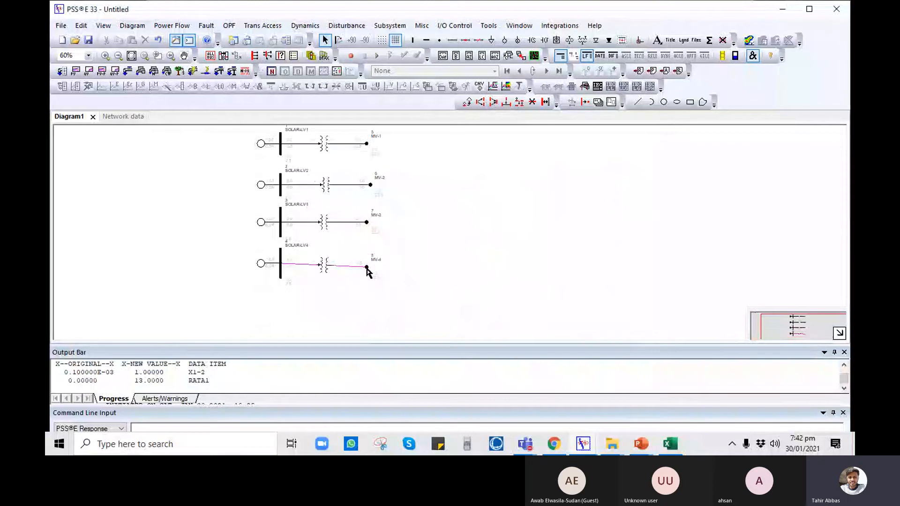
pyautogui.moveTo(367, 268); pyautogui.dragTo(367, 264)
pyautogui.moveTo(418, 234); pyautogui.dragTo(373, 281)
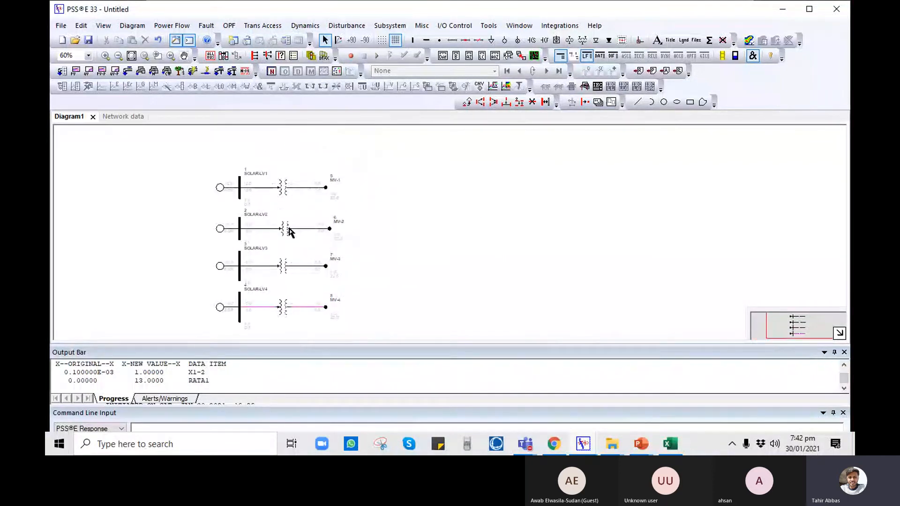
pyautogui.moveTo(282, 171); pyautogui.dragTo(281, 175)
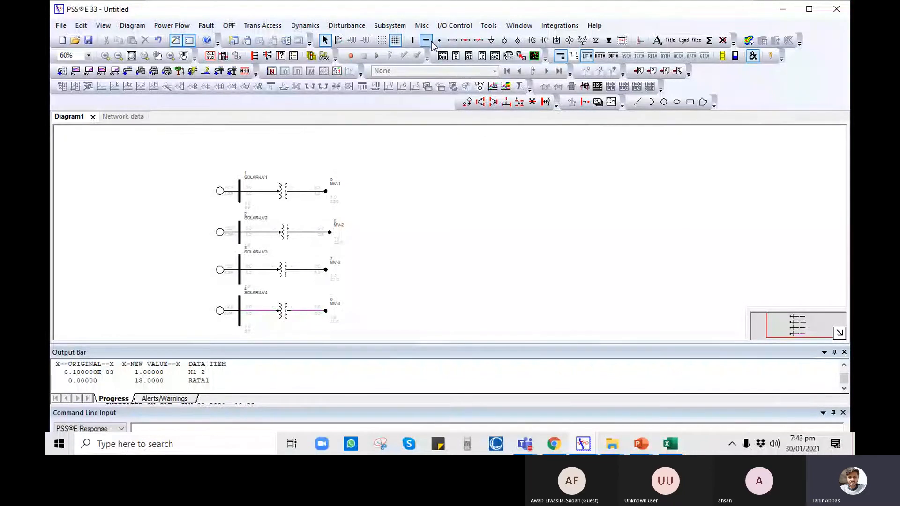
# - Add a vertical bus across from the MV dots with bus number 9, name MV-MAIN and base voltage 22 kV
pyautogui.click(411, 41)
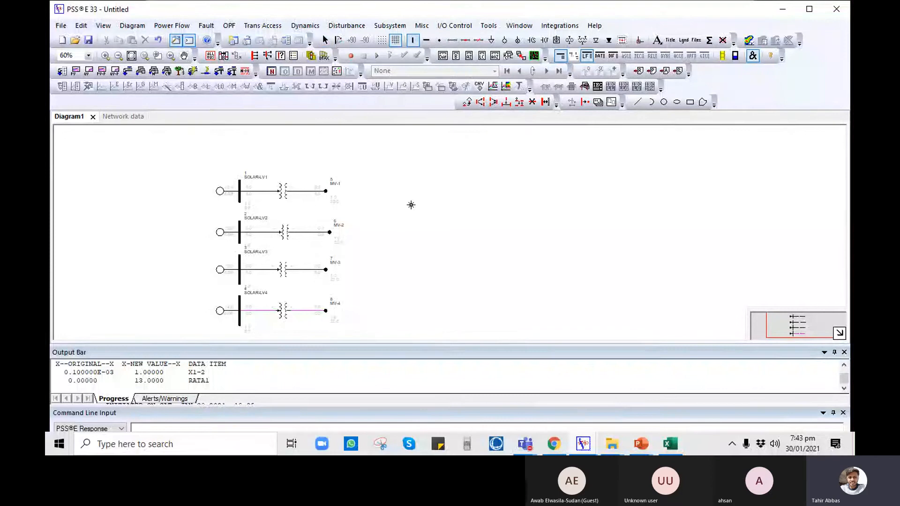
pyautogui.click(409, 203)
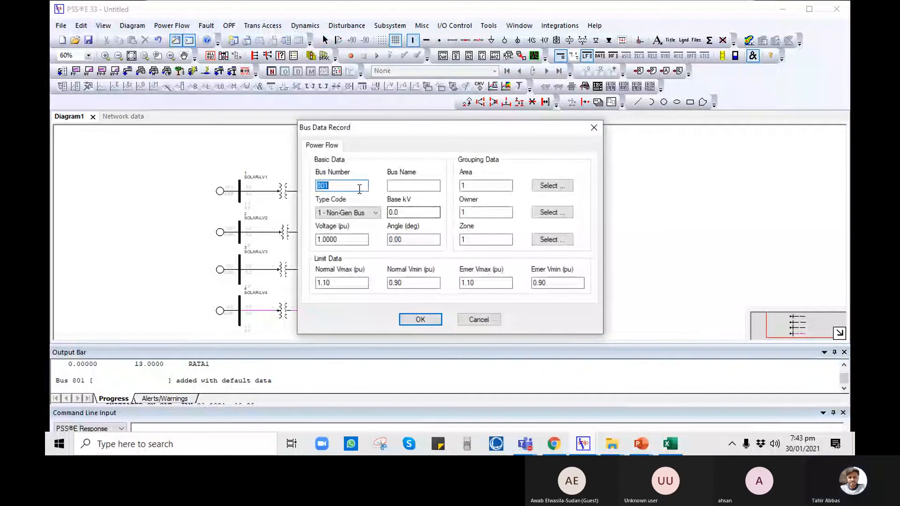
pyautogui.write('9')
pyautogui.press('Tab')
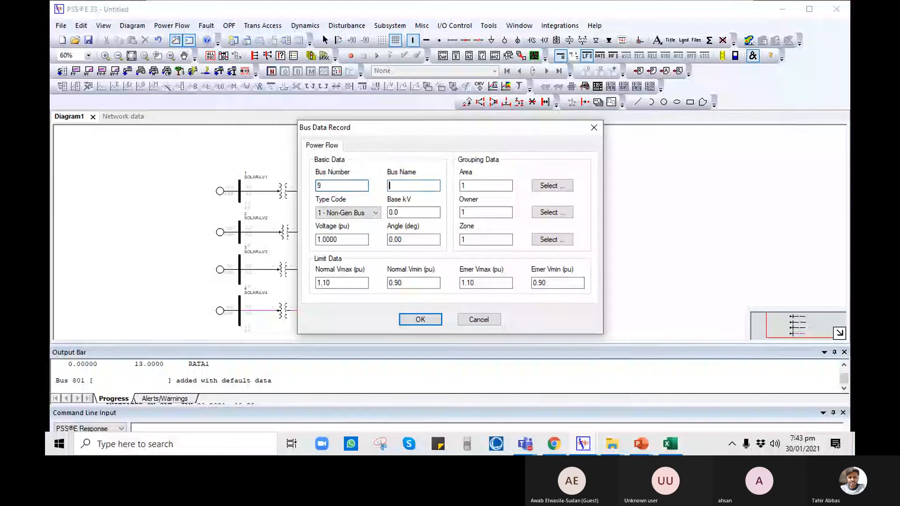
pyautogui.write('M')
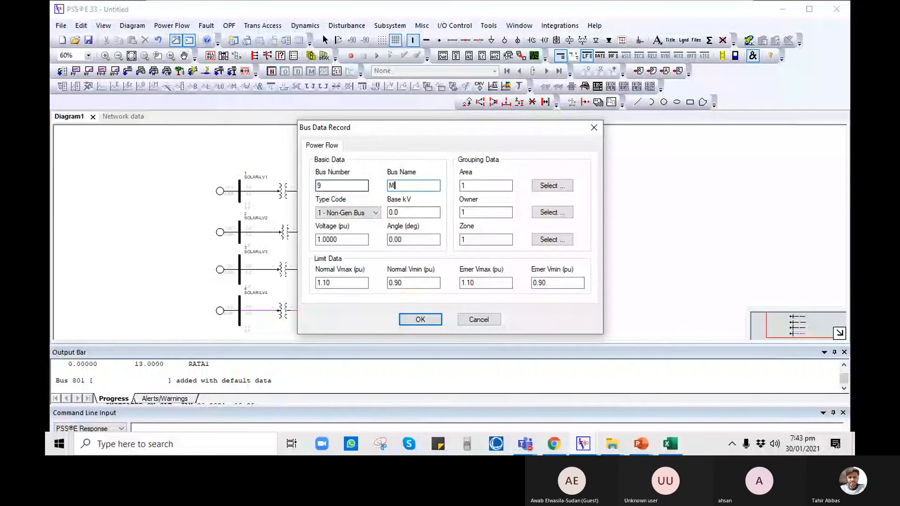
pyautogui.write('V-MAIN')
pyautogui.press('Tab')
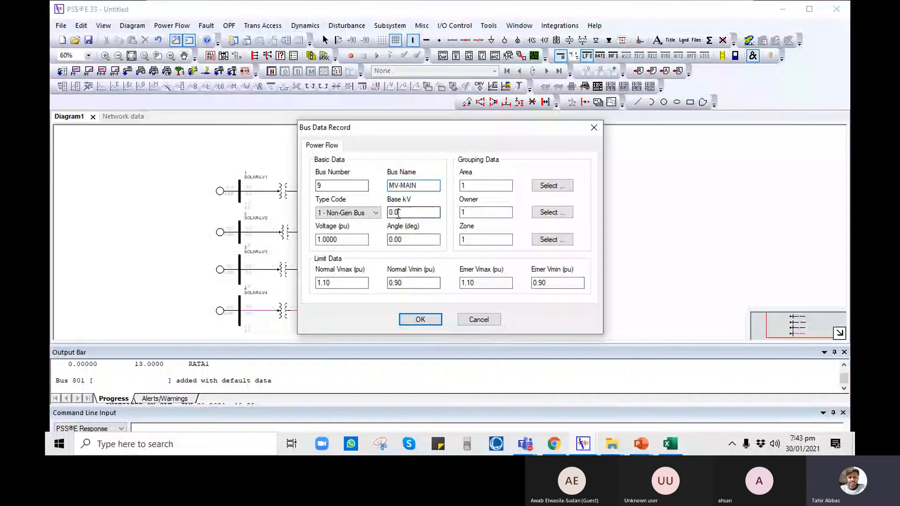
pyautogui.write('22')
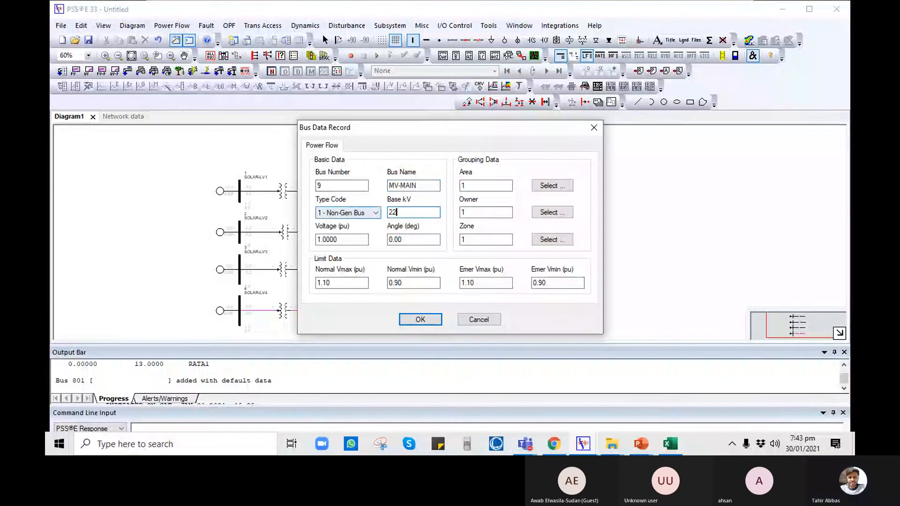
pyautogui.click(420, 319)
pyautogui.press('Escape')
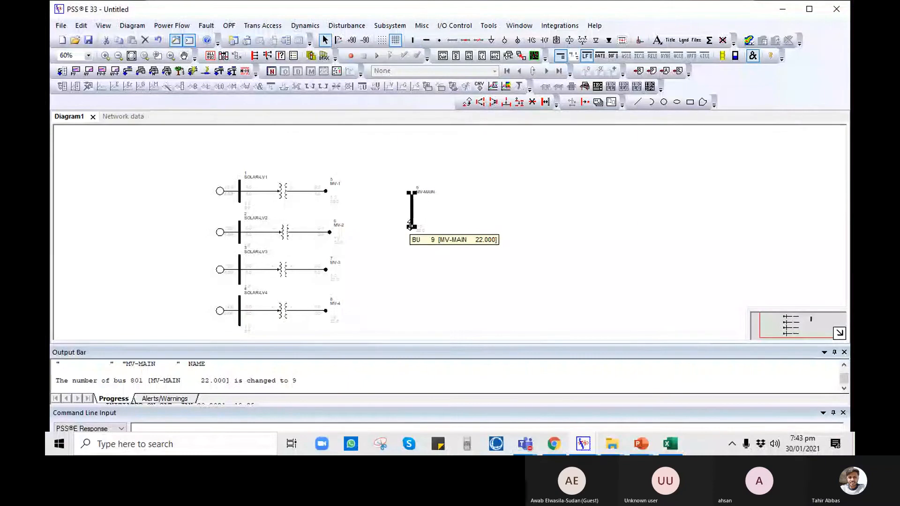
# - Lengthen the MV-MAIN bus bar and position it so that it spans the rows of all four MV buses
pyautogui.moveTo(411, 225); pyautogui.dragTo(422, 292)
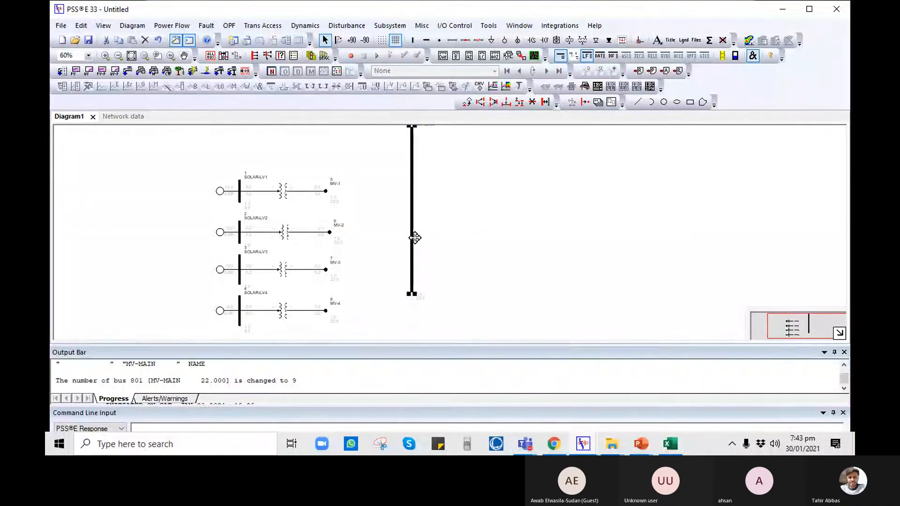
pyautogui.moveTo(414, 238); pyautogui.dragTo(422, 268)
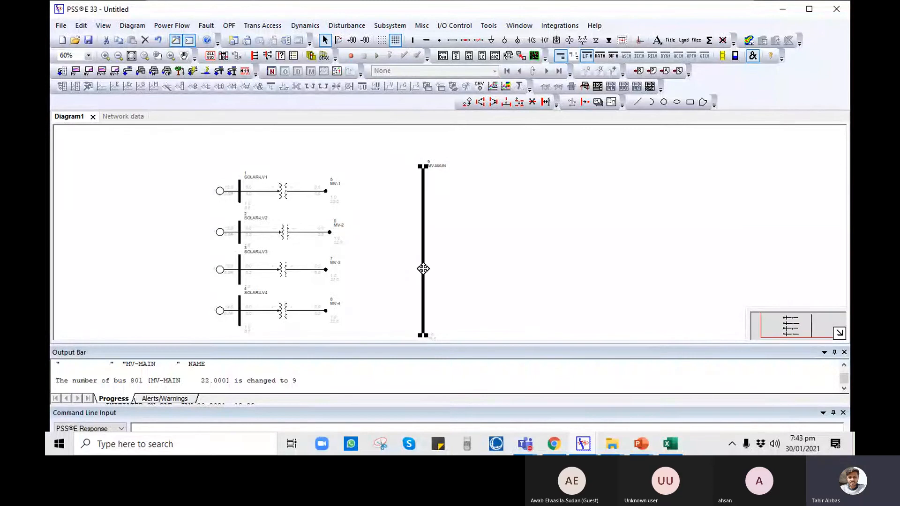
pyautogui.click(386, 224)
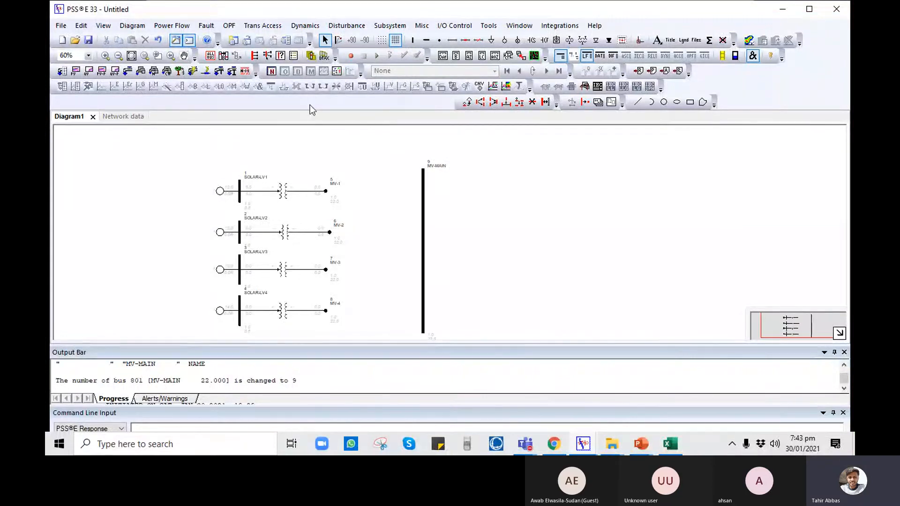
# - Save the diagram as Solar-Layout in the Solar folder of Lecture-8, under the Transmission Planning Simulation Cases
pyautogui.click(88, 42)
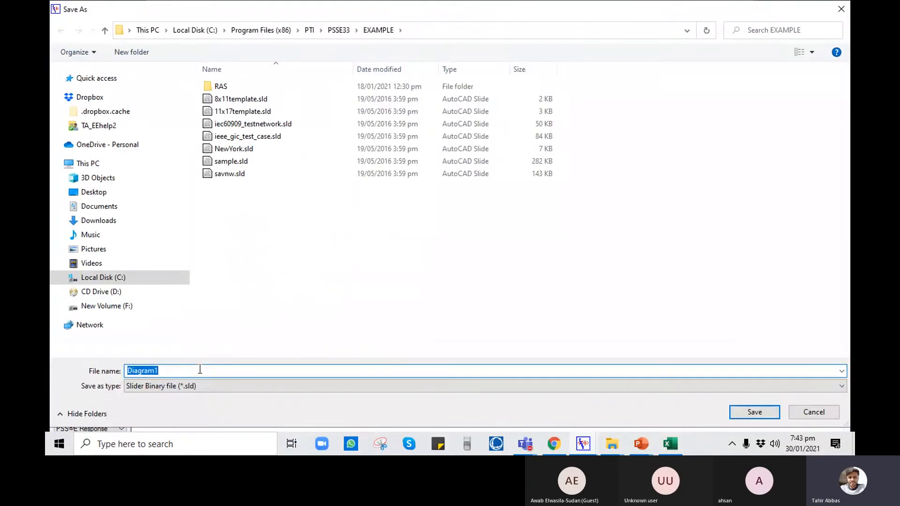
pyautogui.write('Dia')
pyautogui.write('r-Layout')
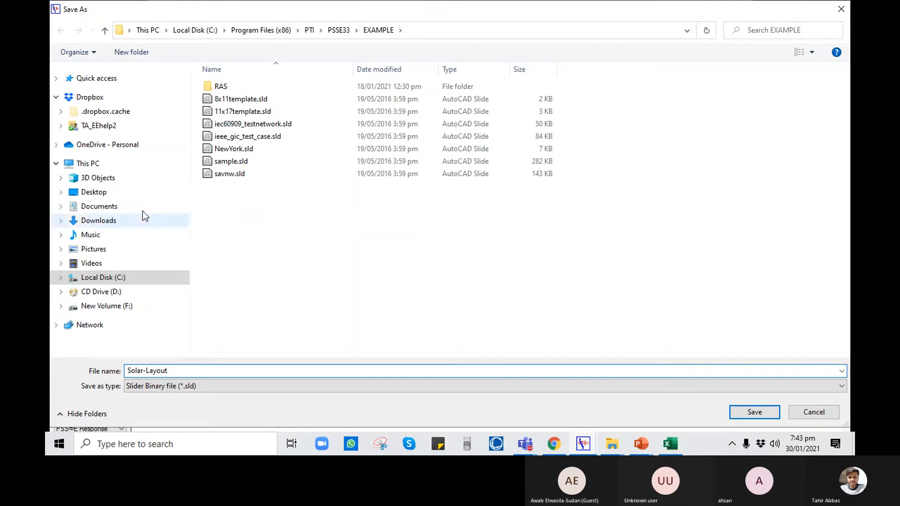
pyautogui.click(94, 192)
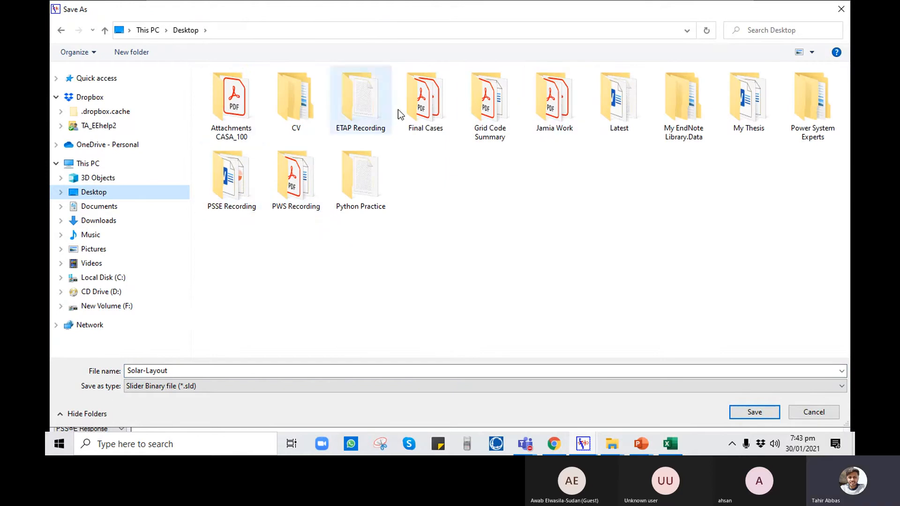
pyautogui.doubleClick(814, 96)
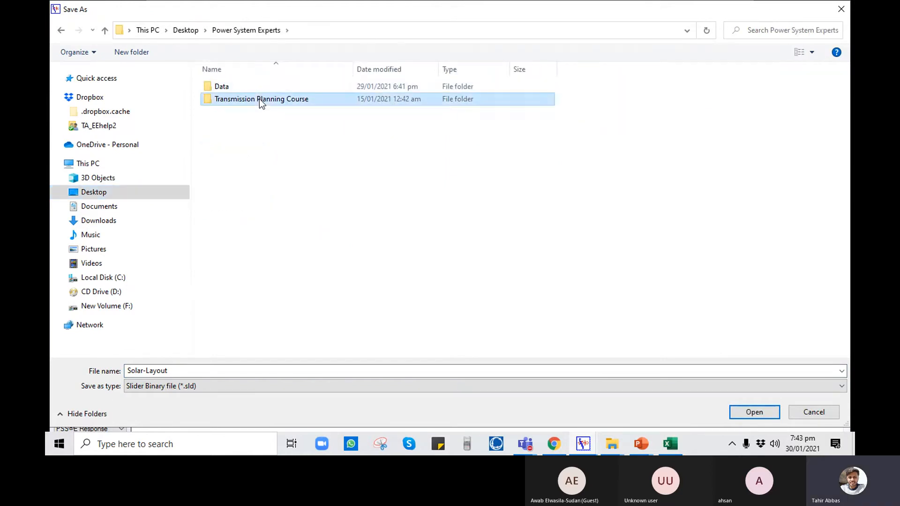
pyautogui.doubleClick(259, 99)
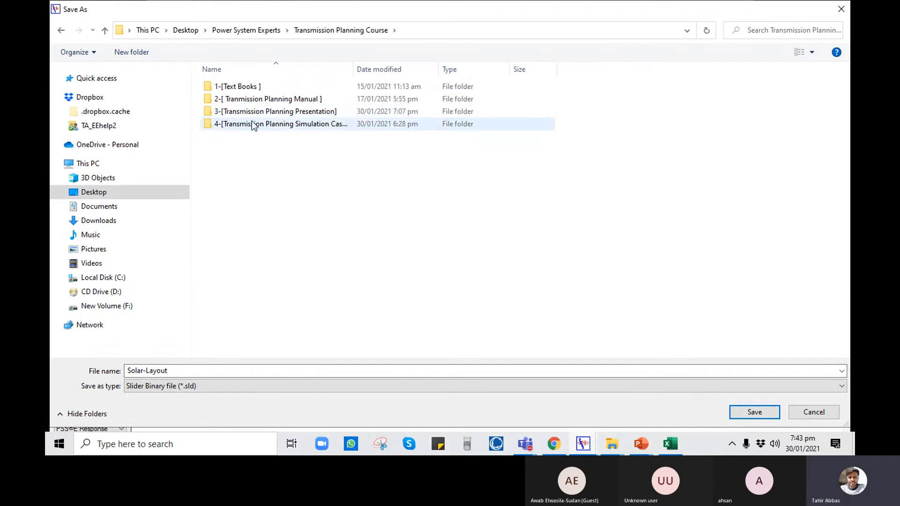
pyautogui.doubleClick(246, 124)
pyautogui.doubleClick(253, 174)
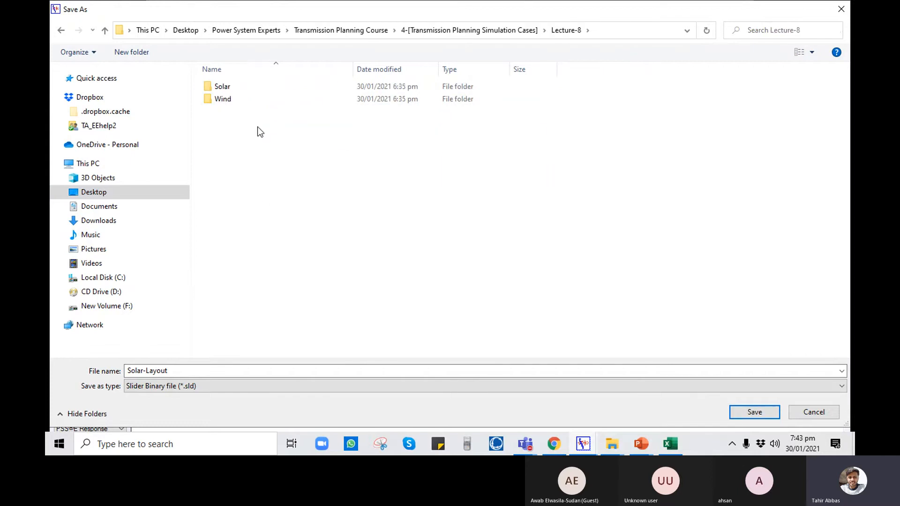
pyautogui.doubleClick(235, 88)
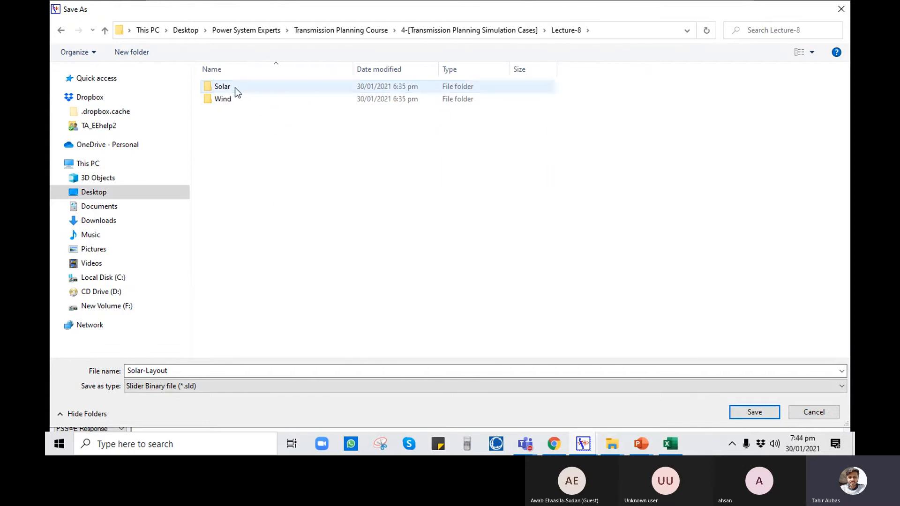
pyautogui.click(756, 413)
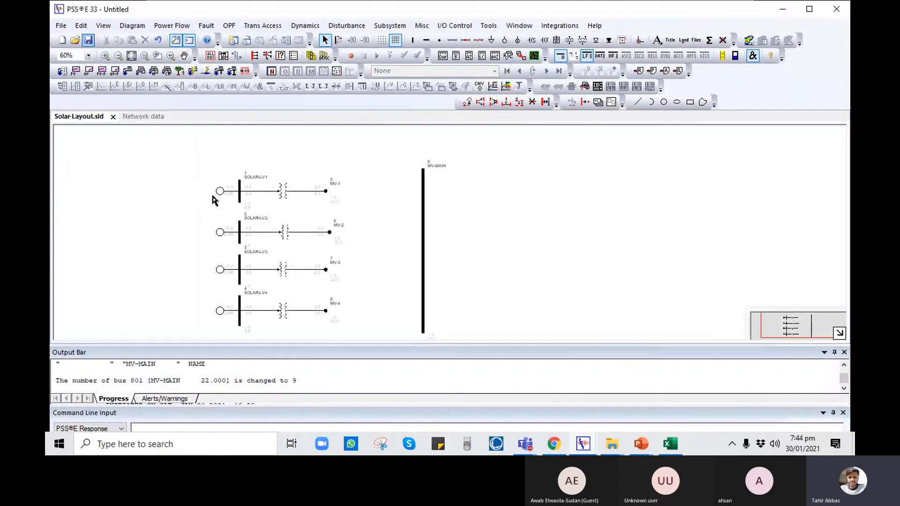
# - Save the network data as case file Solar in the Solar folder of Lecture-8
pyautogui.click(153, 117)
pyautogui.hotkey('ctrl', 's')
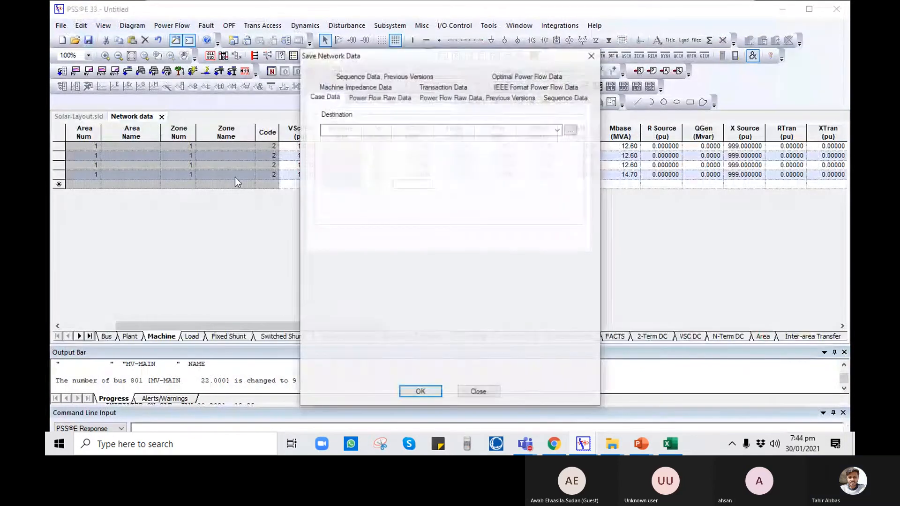
pyautogui.click(567, 130)
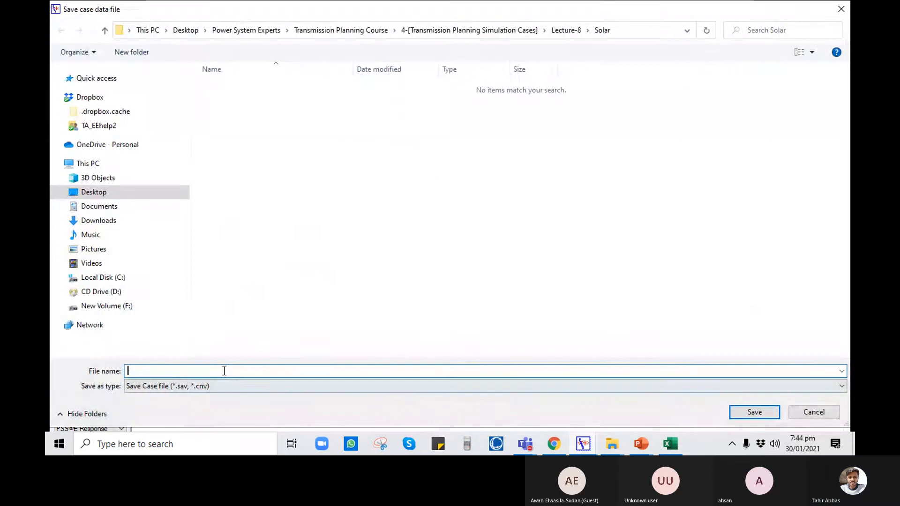
pyautogui.write('Soal')
pyautogui.press('BackSpace')
pyautogui.press('BackSpace')
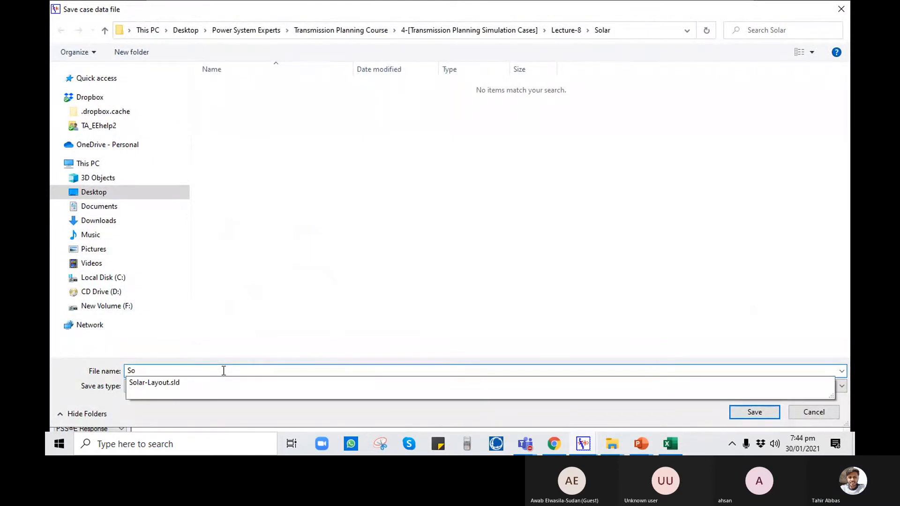
pyautogui.click(378, 291)
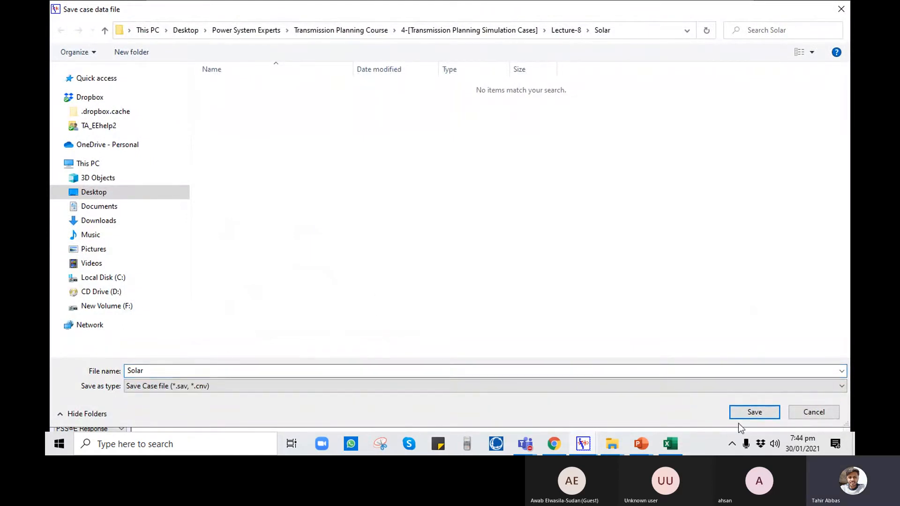
pyautogui.click(748, 412)
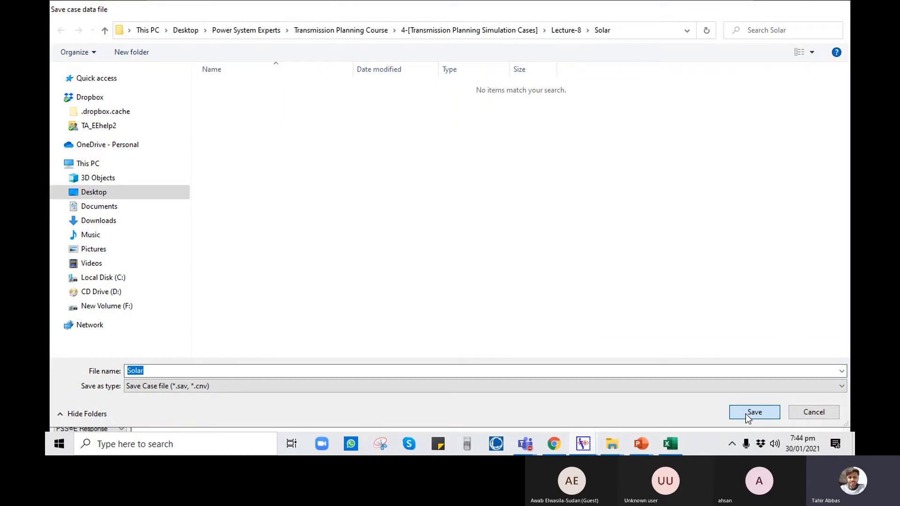
pyautogui.click(748, 413)
pyautogui.click(420, 392)
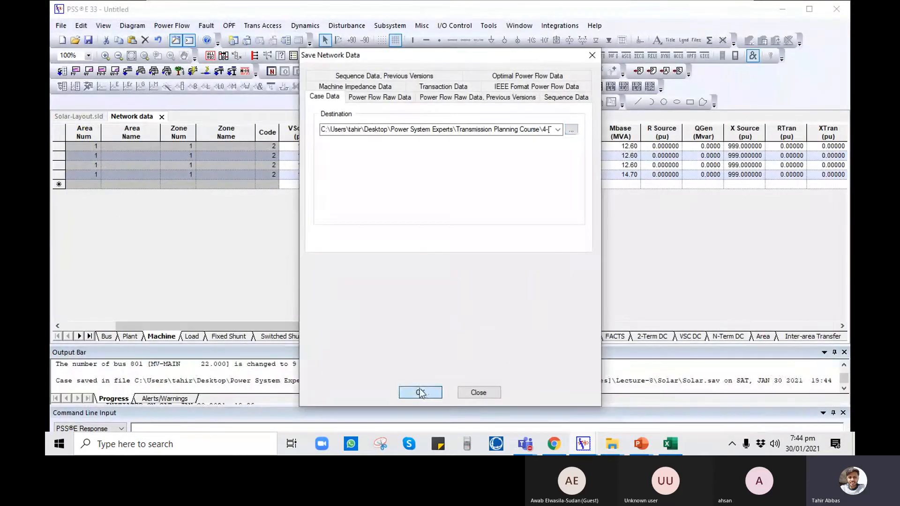
# - On the Solar-Layout diagram, draw a branch horizontally from the MV-1 dot (bus 5) to the MV-MAIN bus (bus 9)
pyautogui.hotkey('ctrl', 'Tab')
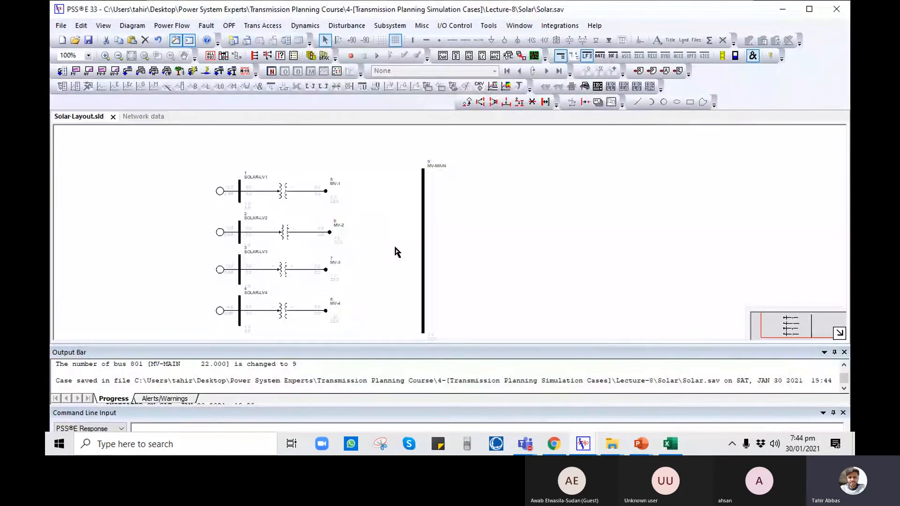
pyautogui.moveTo(395, 245); pyautogui.dragTo(384, 251)
pyautogui.scroll(3, 370, 228)
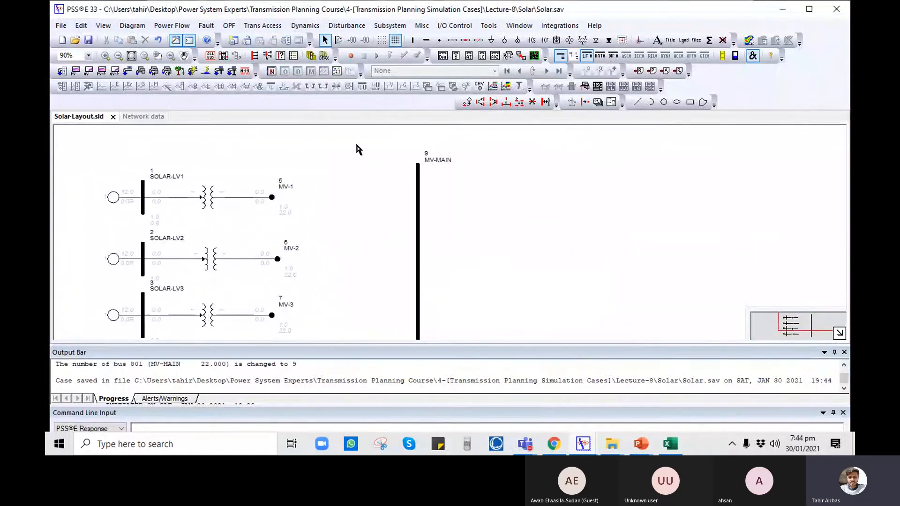
pyautogui.click(452, 41)
pyautogui.click(272, 198)
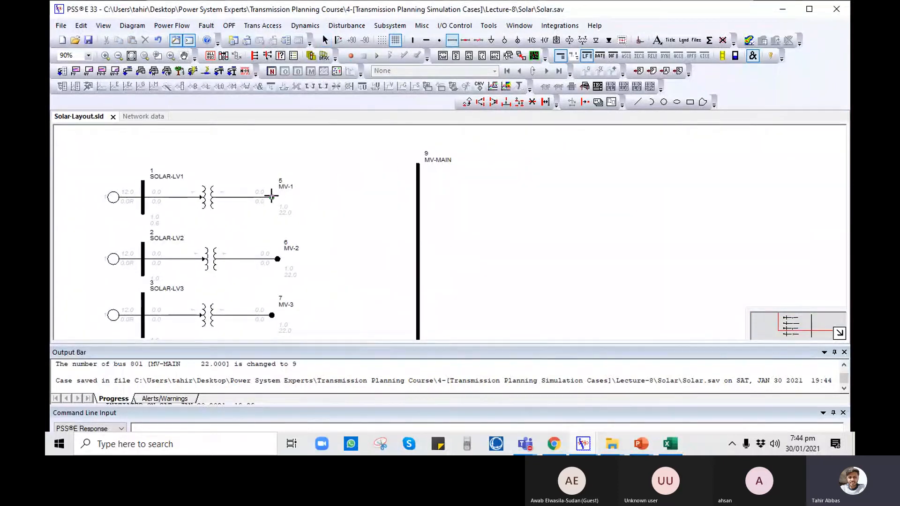
pyautogui.click(416, 198)
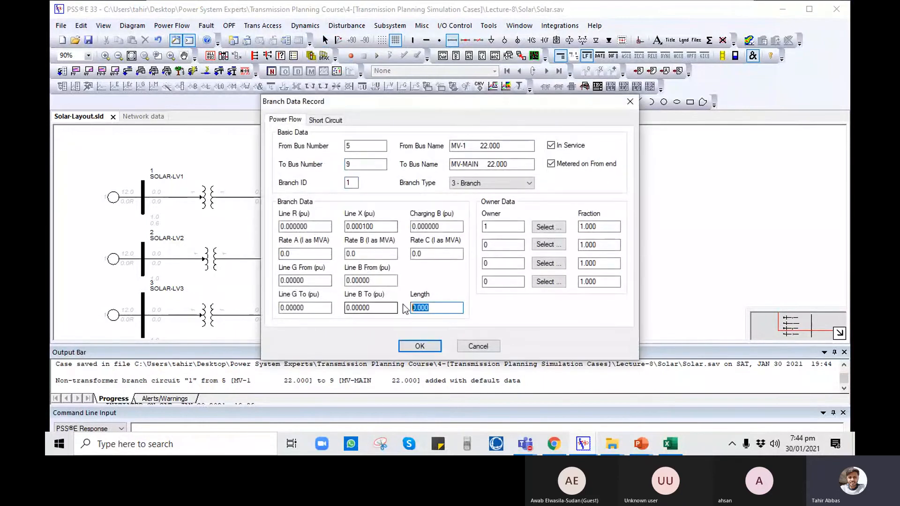
# - Try entering a length of 0.2 and replacing it with 1 for the branch from MV-1 to MV-MAIN
pyautogui.write('0.')
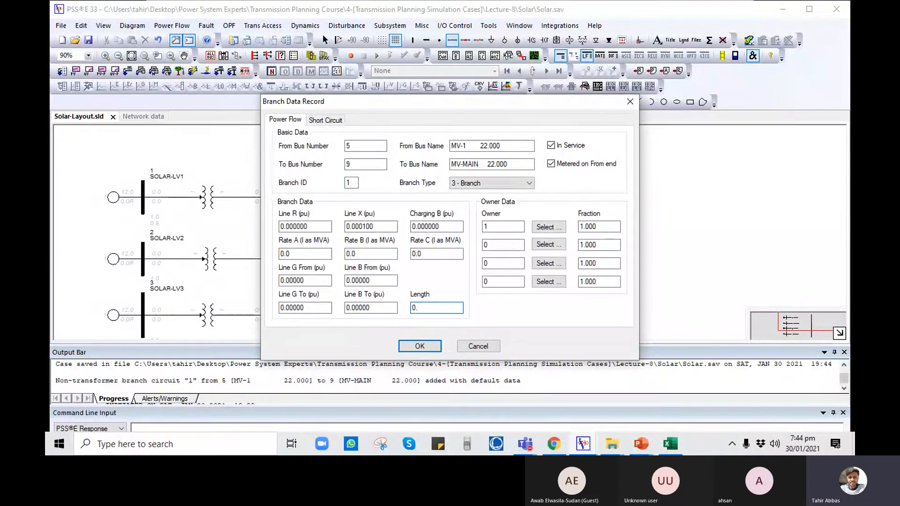
pyautogui.write('2')
pyautogui.click(316, 228)
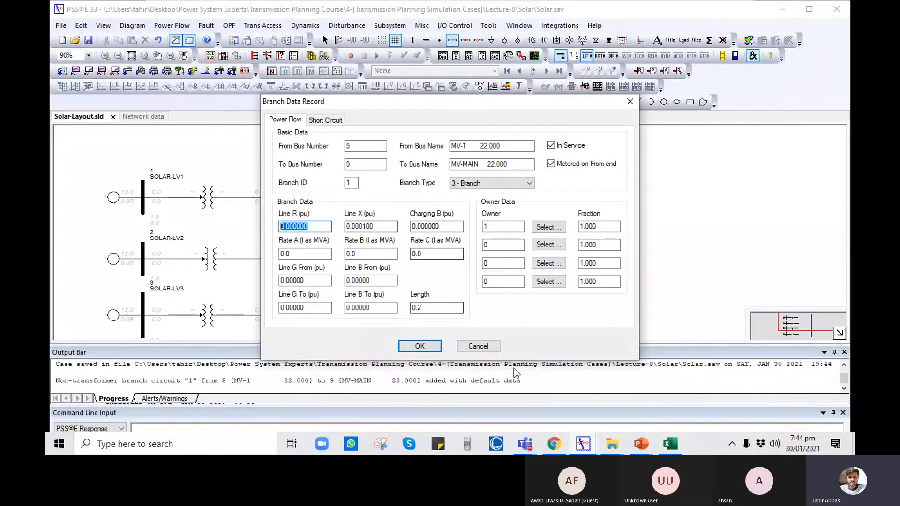
pyautogui.doubleClick(437, 309)
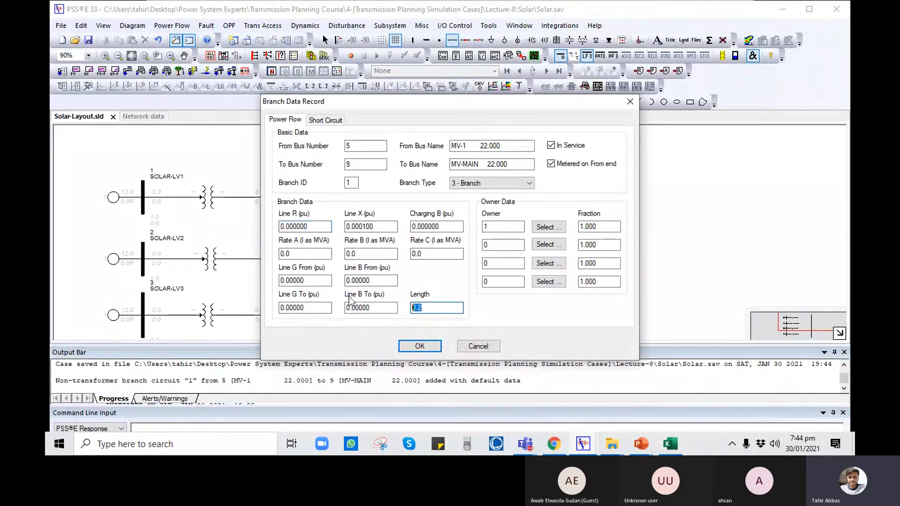
pyautogui.write('1')
# - Switch to the PowerPoint lecture and examine the wind farm layout and the aluminum cable's R, X and B parameters per kilometre
pyautogui.click(641, 443)
pyautogui.click(680, 389)
pyautogui.press('Left')
pyautogui.press('Left')
pyautogui.press('Left')
pyautogui.press('Left')
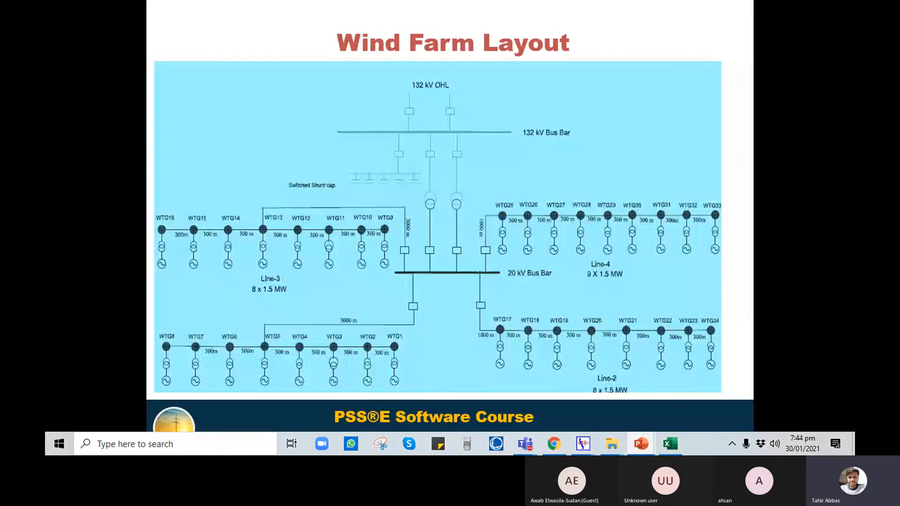
pyautogui.press('Right')
pyautogui.press('Right')
pyautogui.press('Right')
pyautogui.press('Right')
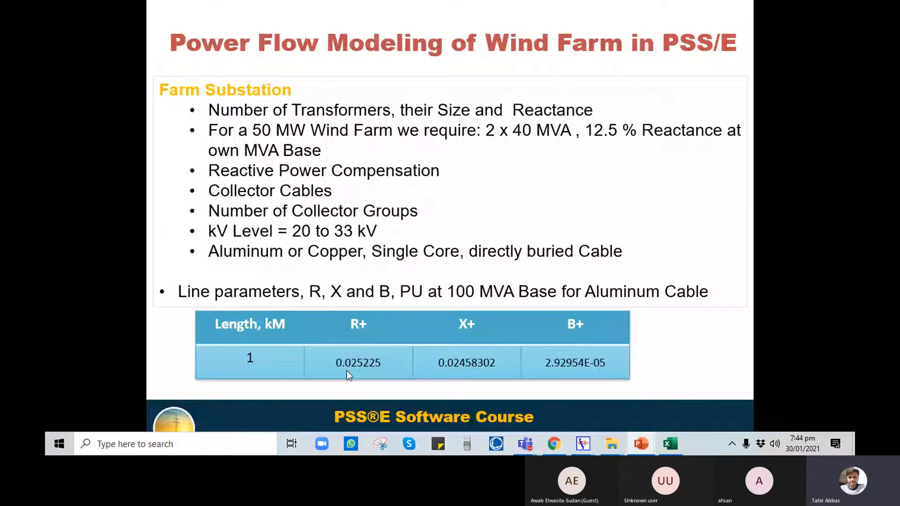
# - Leave the slide show, copy the 1 km row of the cable parameter table and switch to the STAB SHEET workbook in Excel
pyautogui.press('Escape')
pyautogui.moveTo(390, 310); pyautogui.dragTo(576, 316)
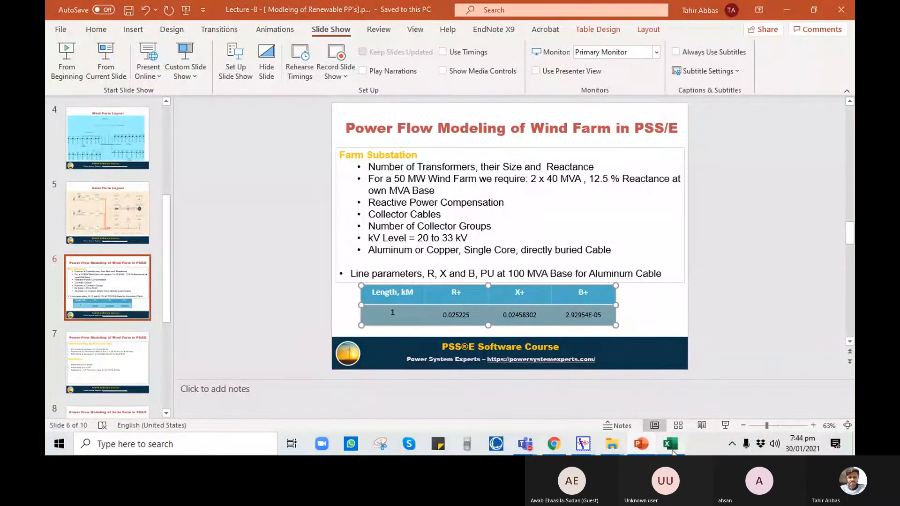
pyautogui.click(670, 443)
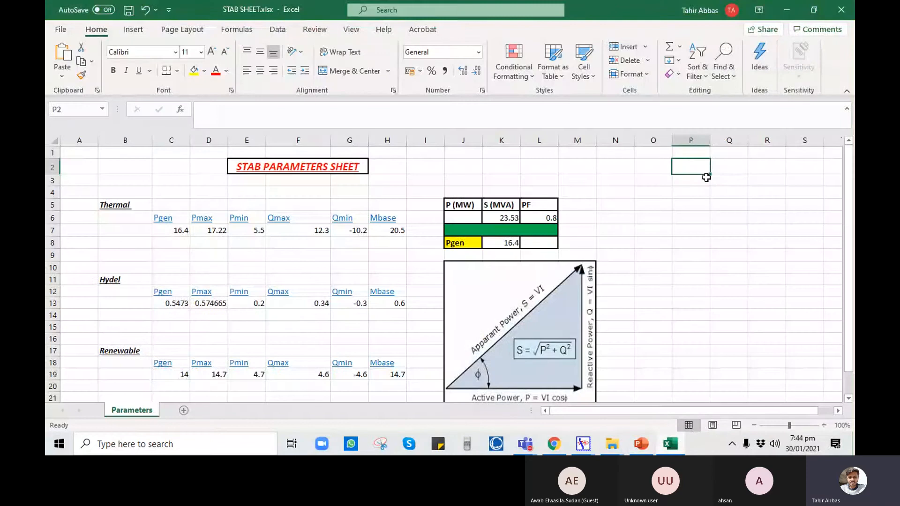
pyautogui.write('1\t0.025\t0.025\t######')
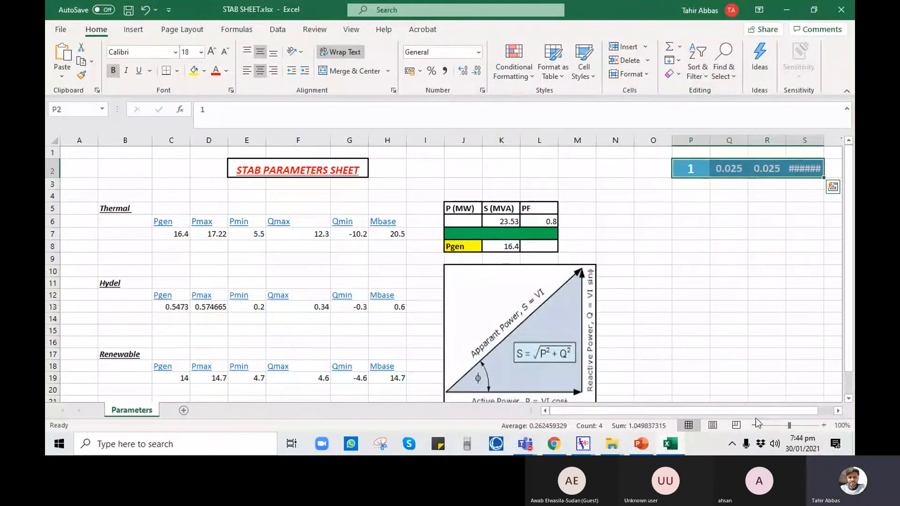
pyautogui.moveTo(759, 412); pyautogui.dragTo(776, 412)
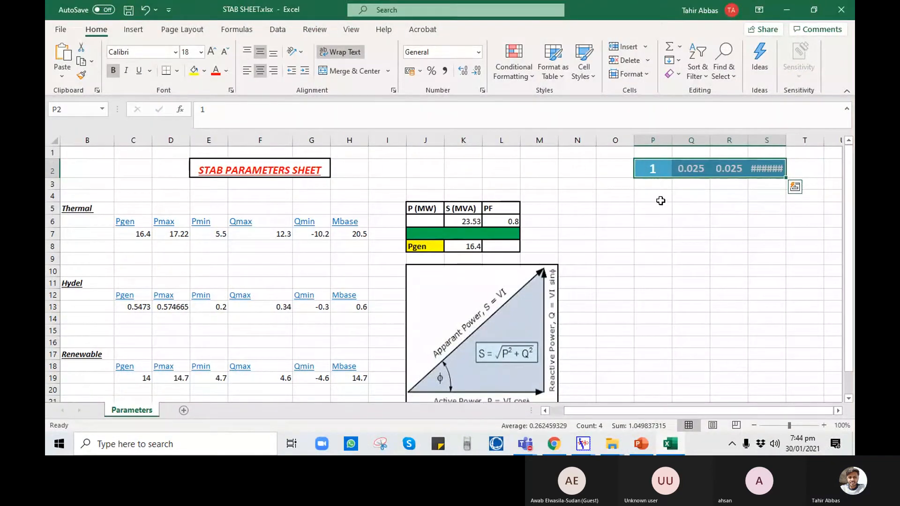
pyautogui.hotkey('ctrl', 'z')
pyautogui.rightClick(697, 176)
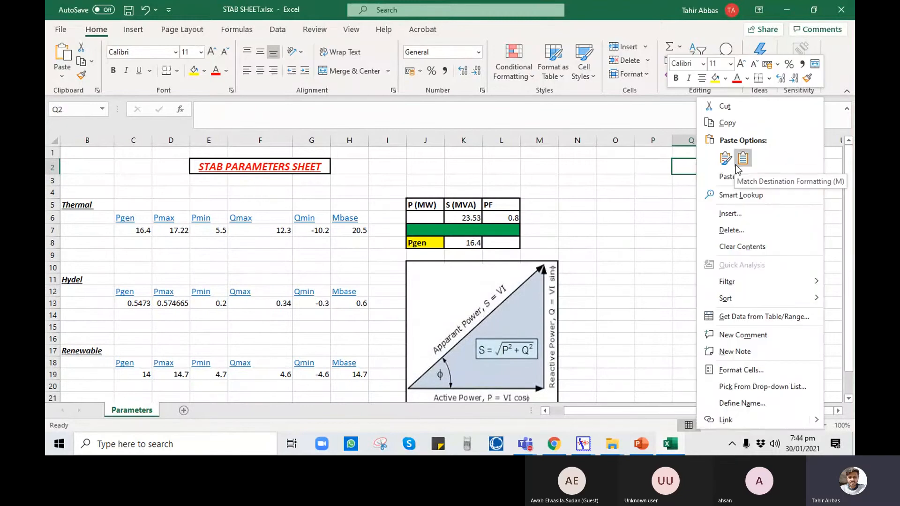
pyautogui.click(736, 177)
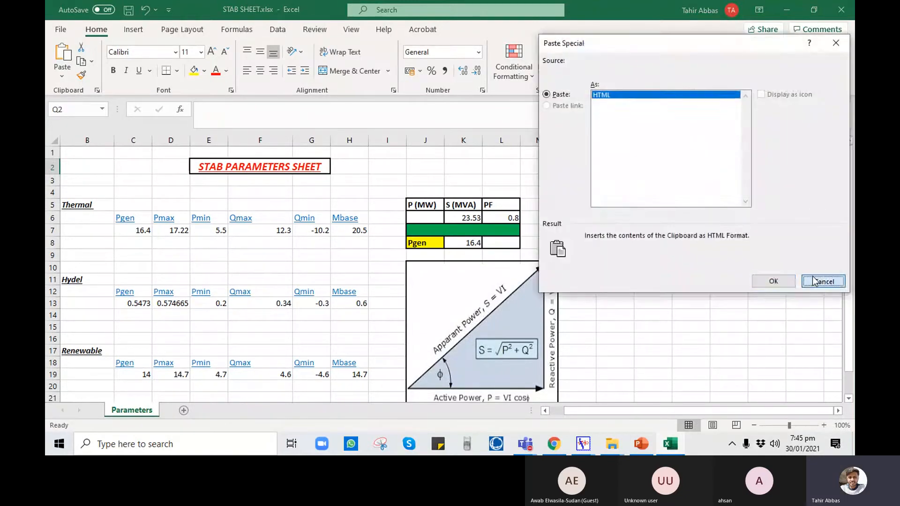
pyautogui.click(822, 281)
# - Paste the cable parameter row at Q2 with its source formatting and again at Q6 matching the destination formatting
pyautogui.rightClick(693, 169)
pyautogui.click(722, 158)
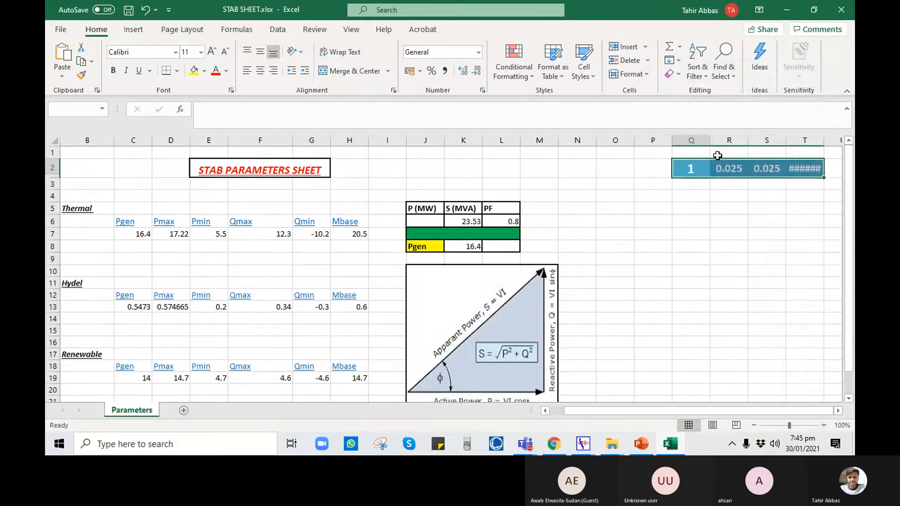
pyautogui.rightClick(692, 170)
pyautogui.click(682, 226)
pyautogui.rightClick(682, 227)
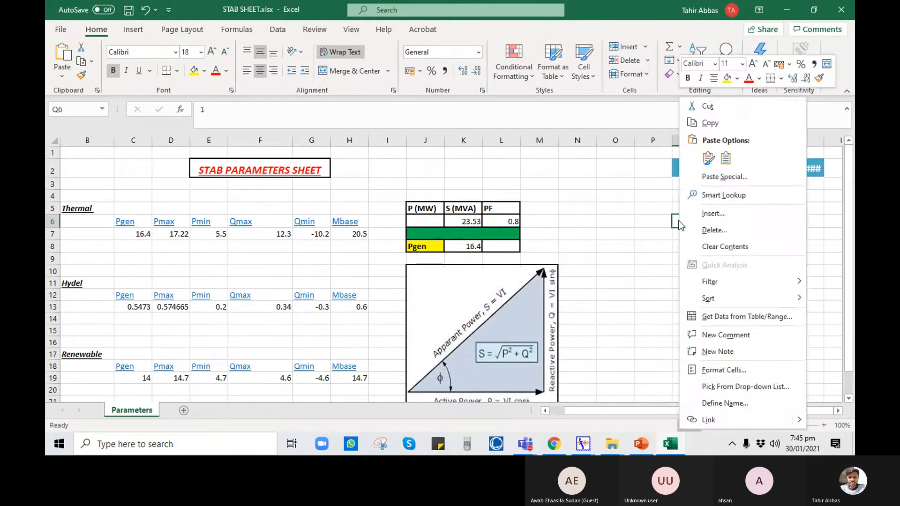
pyautogui.click(725, 158)
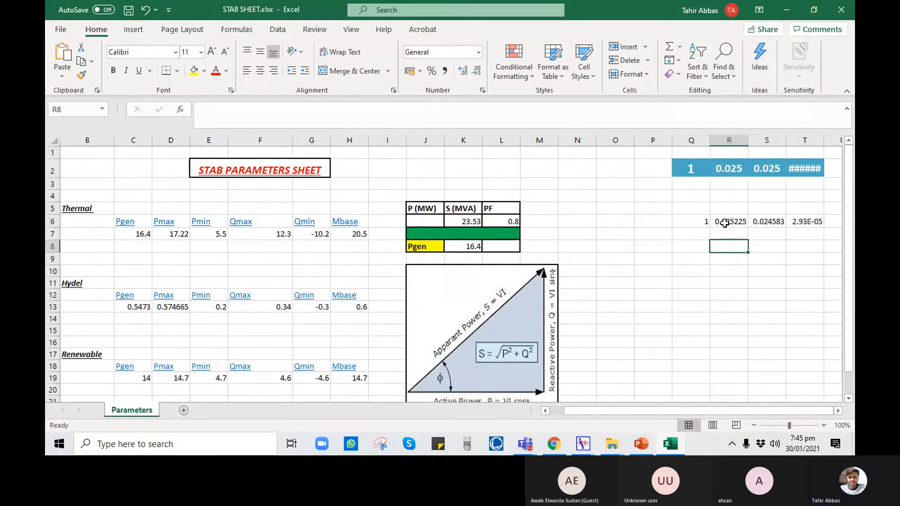
# - Copy the R, X and B values in R6:T6, and return to PSS®E to dismiss the MV-1 branch record without its edits
pyautogui.moveTo(727, 222); pyautogui.dragTo(800, 223)
pyautogui.hotkey('ctrl', 'c')
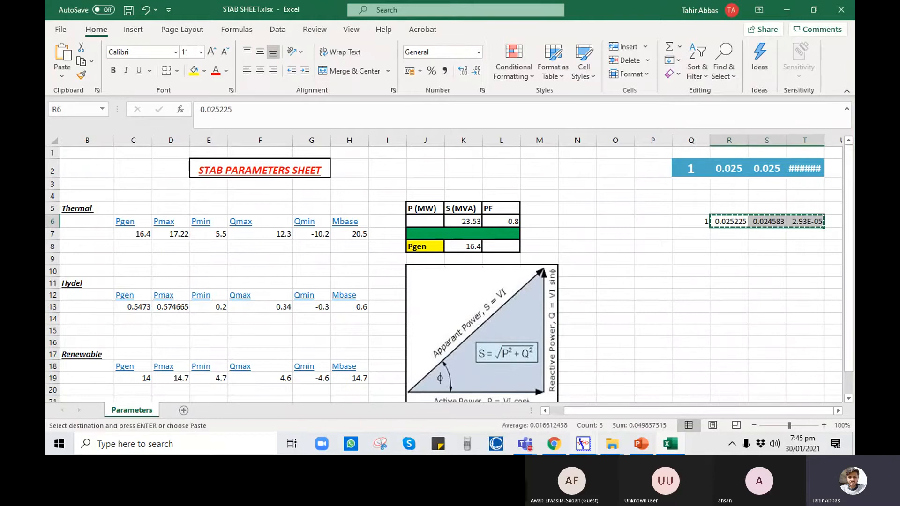
pyautogui.click(592, 443)
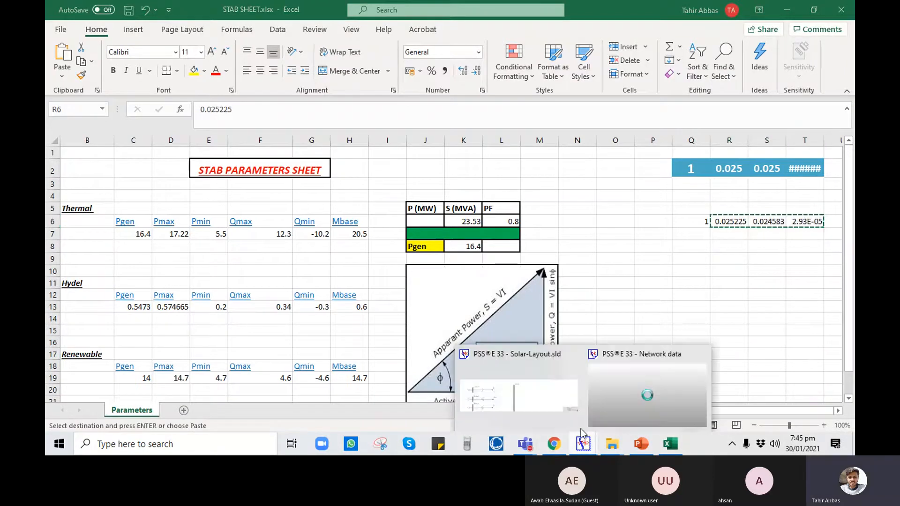
pyautogui.click(553, 396)
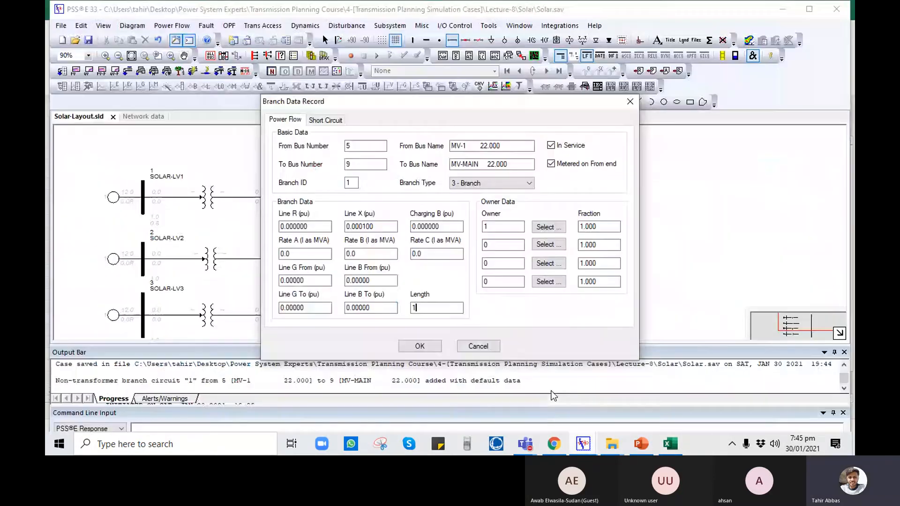
pyautogui.click(478, 348)
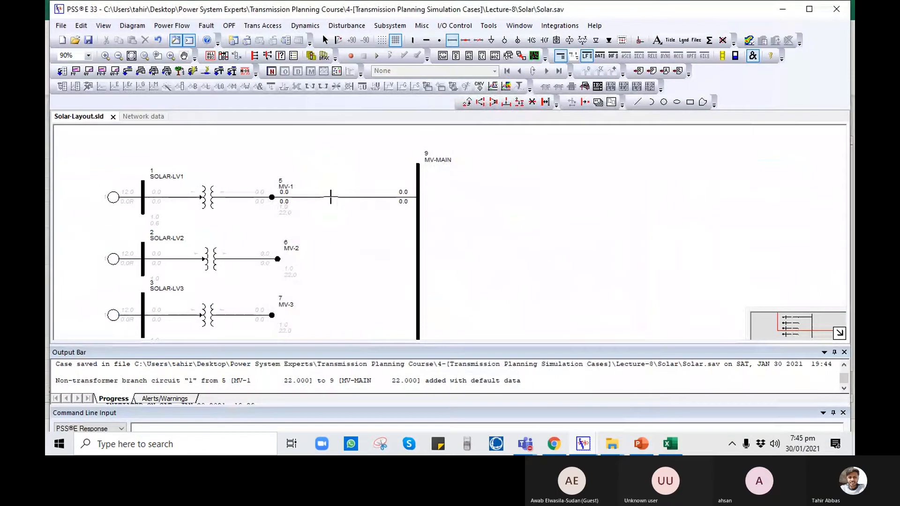
# - Draw branches from the MV-2 and MV-3 dots to the MV-MAIN bus, accepting the default branch data for both
pyautogui.click(277, 258)
pyautogui.click(416, 260)
pyautogui.click(419, 346)
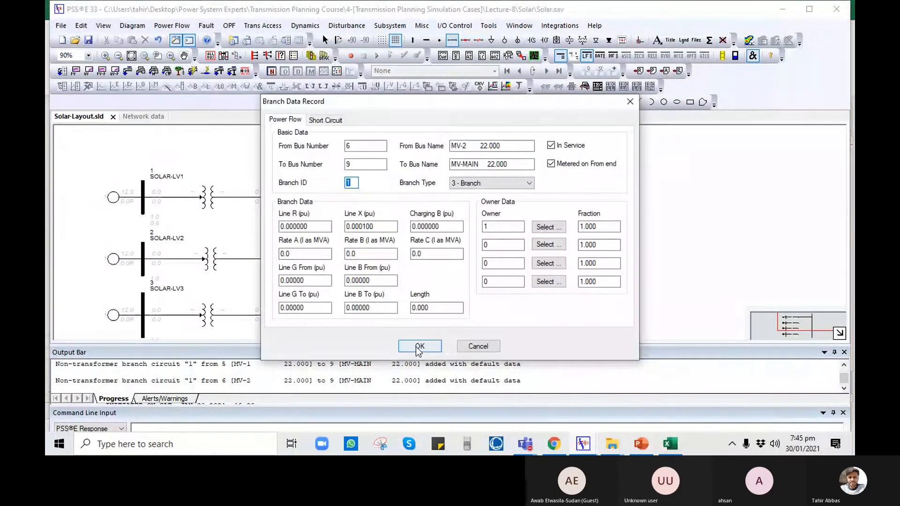
pyautogui.click(272, 315)
pyautogui.click(416, 321)
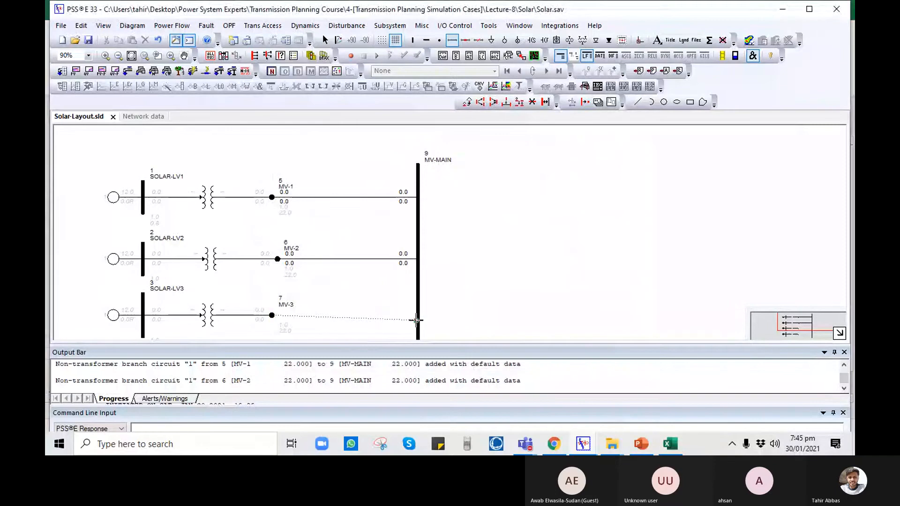
pyautogui.click(422, 346)
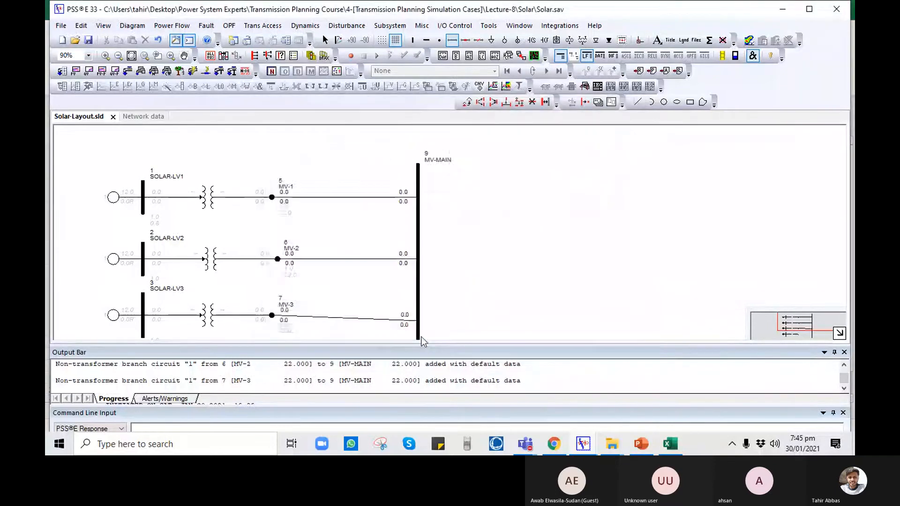
# - Draw a branch from the MV-4 dot straight across to the MV-MAIN bus, accepting the default branch data
pyautogui.scroll(-5, 411, 297)
pyautogui.press('Escape')
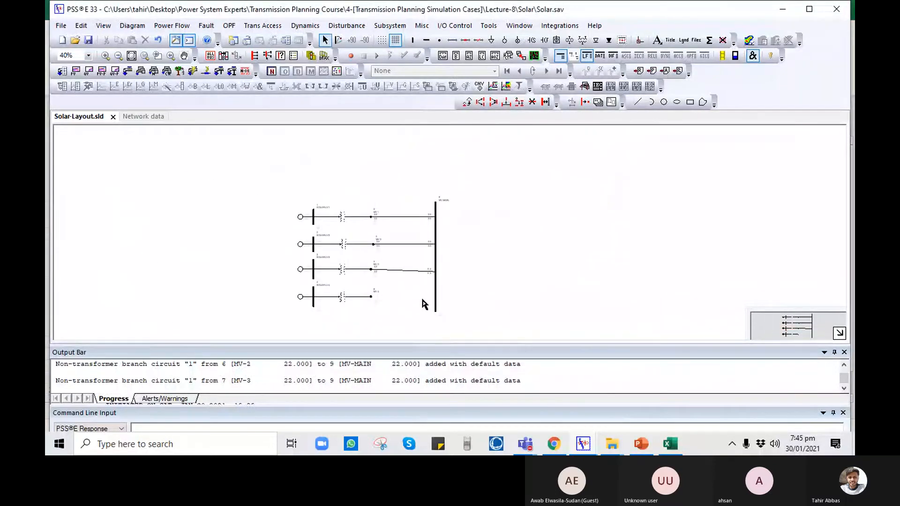
pyautogui.scroll(5, 422, 305)
pyautogui.moveTo(299, 257); pyautogui.dragTo(316, 219)
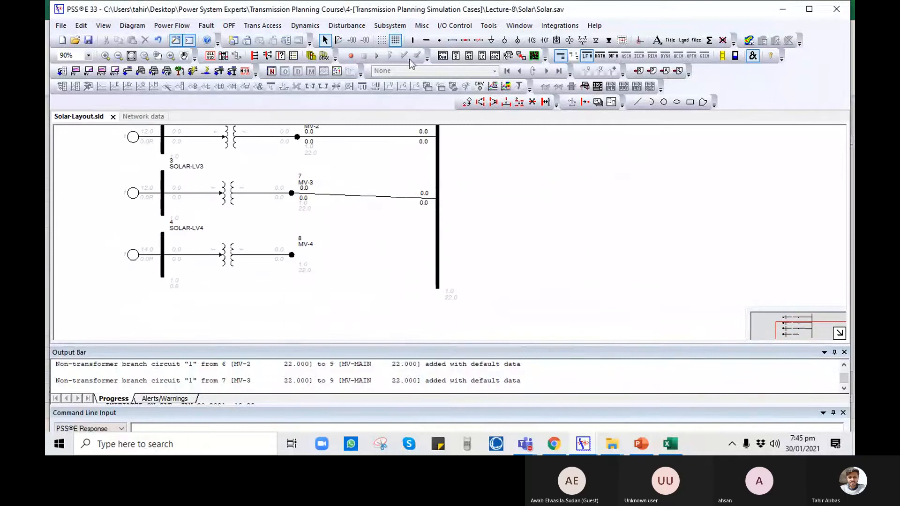
pyautogui.click(452, 40)
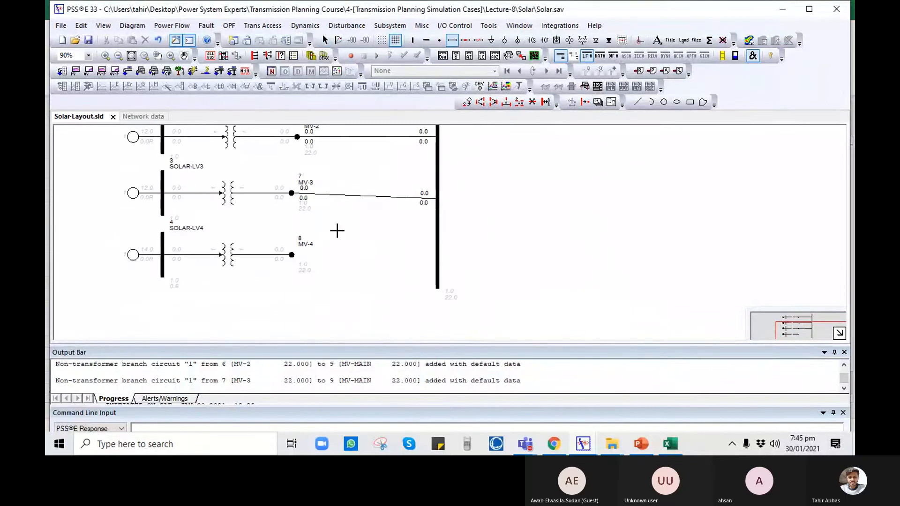
pyautogui.click(292, 254)
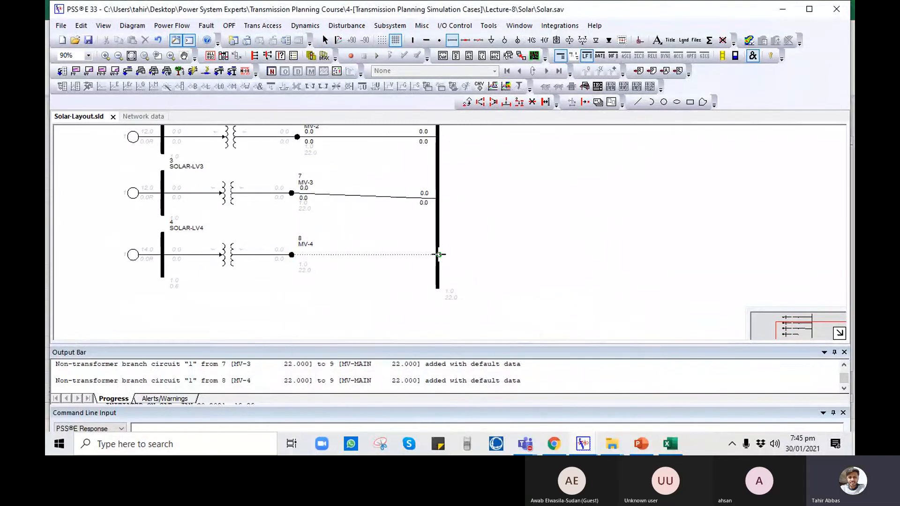
pyautogui.click(439, 255)
pyautogui.click(420, 346)
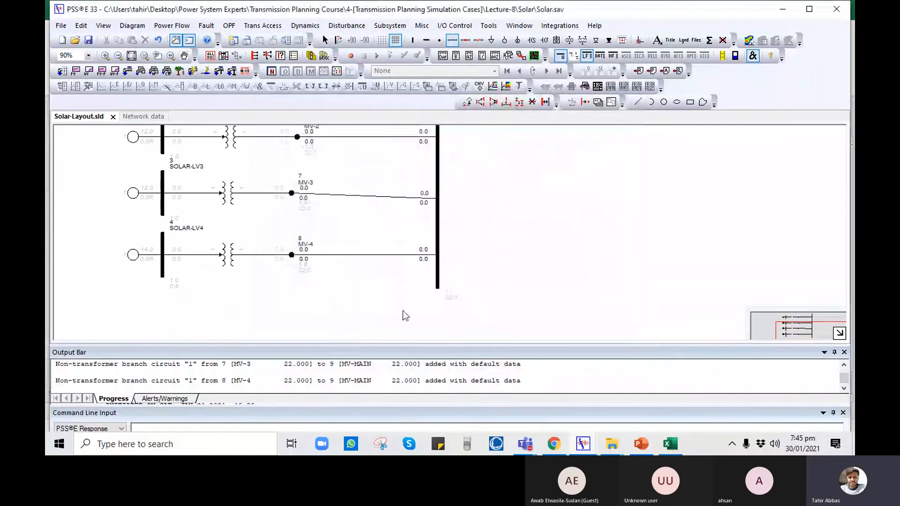
pyautogui.press('Escape')
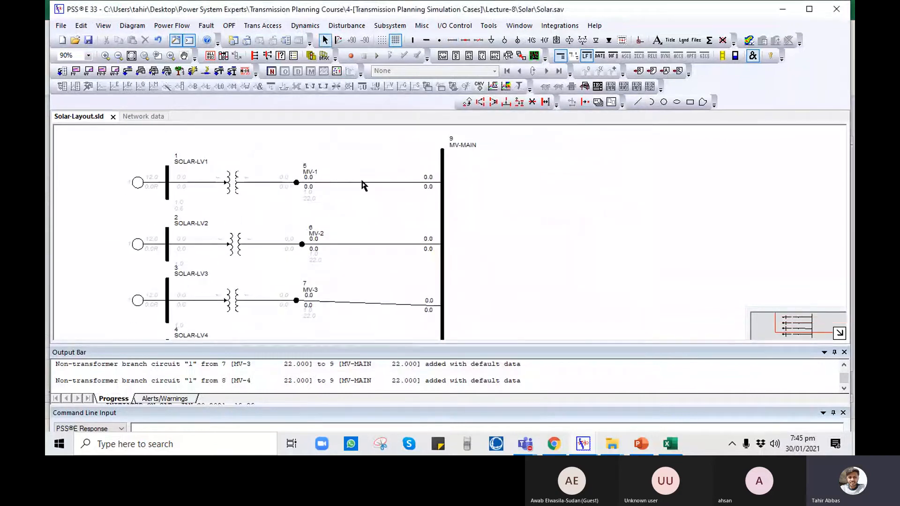
# - Open the network data spreadsheet for the MV-1 to MV-MAIN branch and paste the copied R, X and B values into its row
pyautogui.rightClick(365, 184)
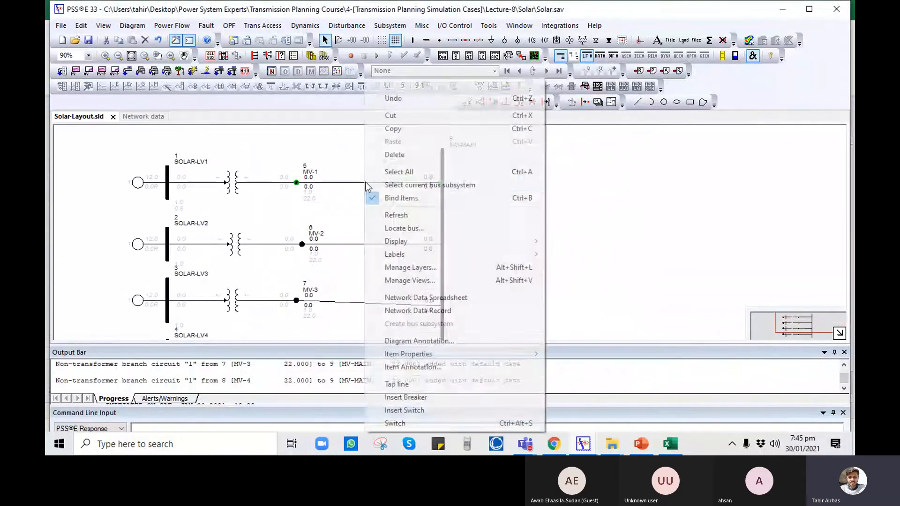
pyautogui.click(421, 298)
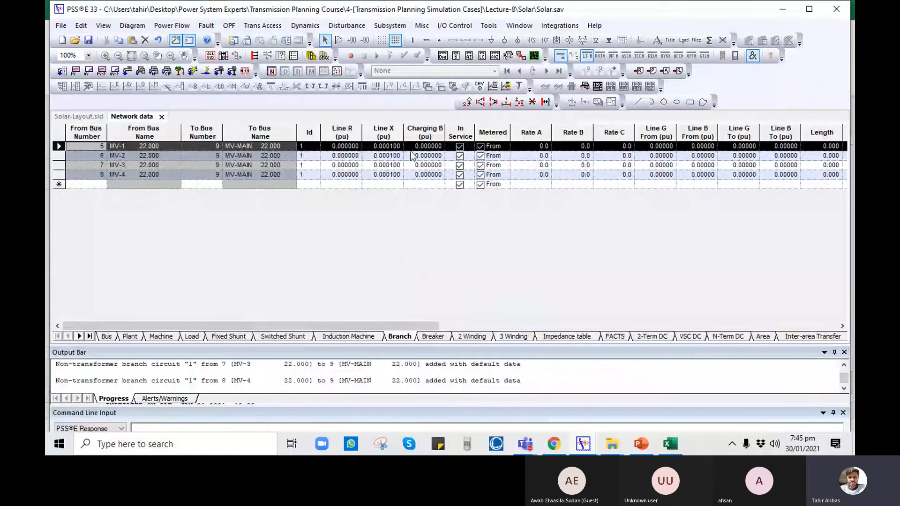
pyautogui.click(328, 147)
pyautogui.rightClick(328, 147)
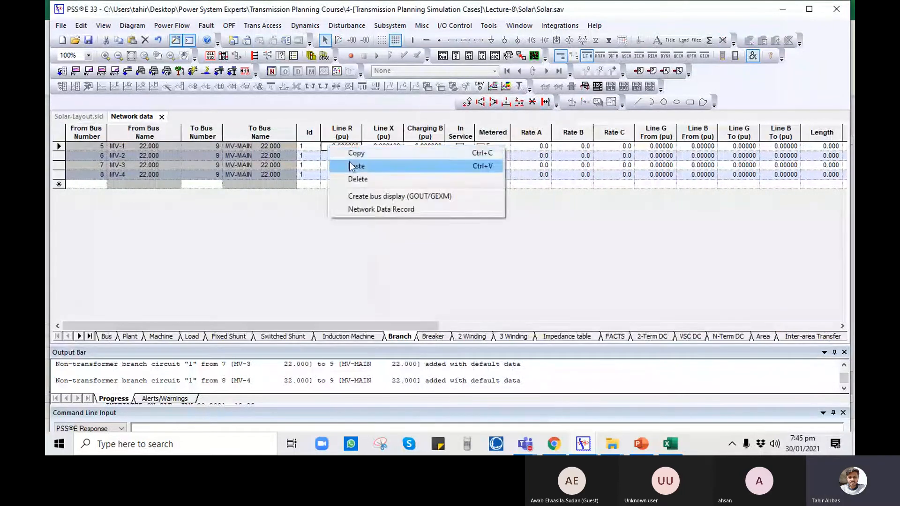
pyautogui.click(351, 165)
pyautogui.click(534, 273)
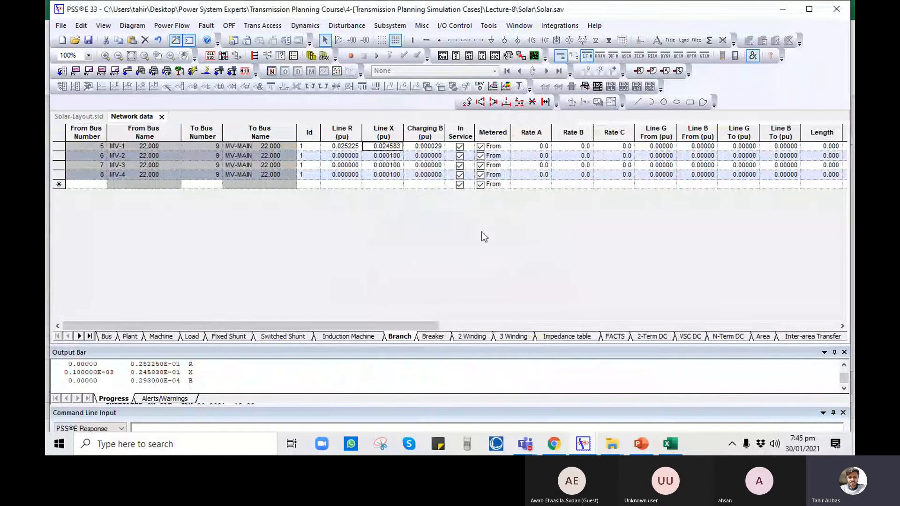
# - Paste R 0.025225, X 0.02458302 and B 2.93e-005 into the MV-2, MV-3 and MV-4 branch rows, acknowledging the messages
pyautogui.click(327, 157)
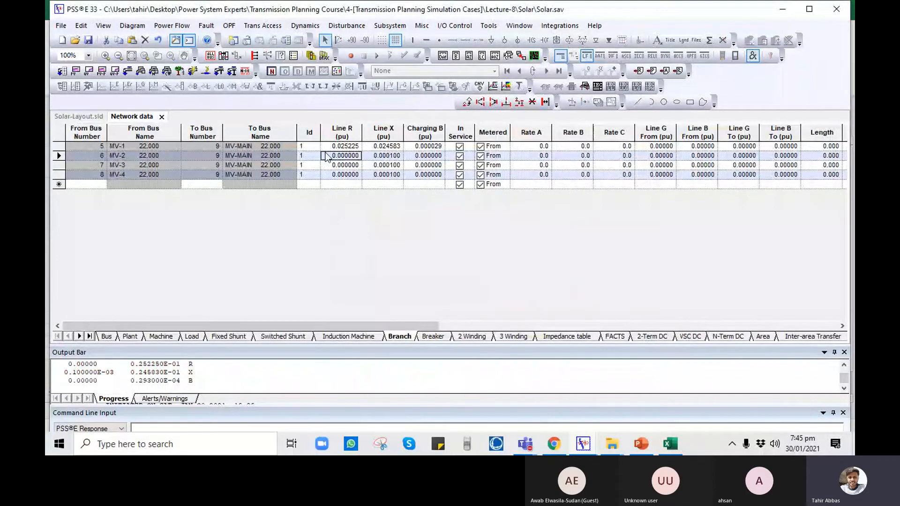
pyautogui.write('0.025225\t0.02458302\t2.93e-005')
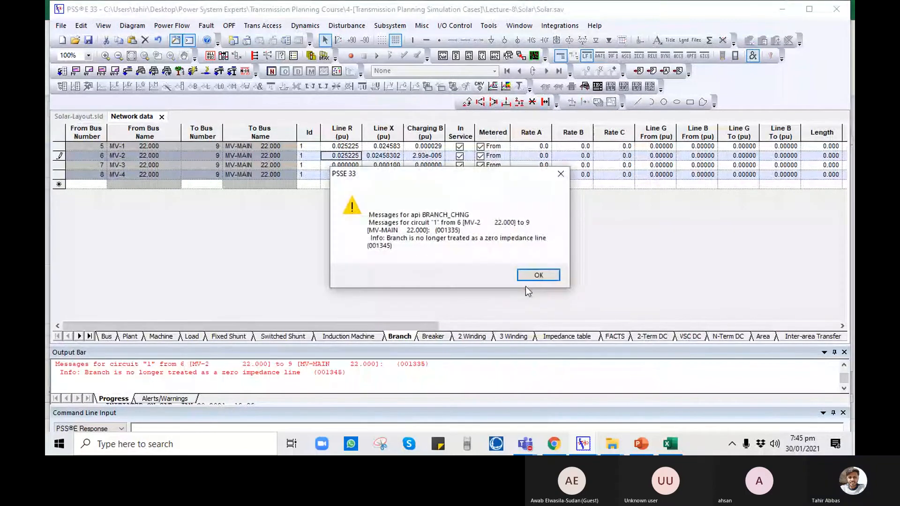
pyautogui.click(537, 275)
pyautogui.click(332, 166)
pyautogui.write('0.025225\t0.02458302\t2.93e-005')
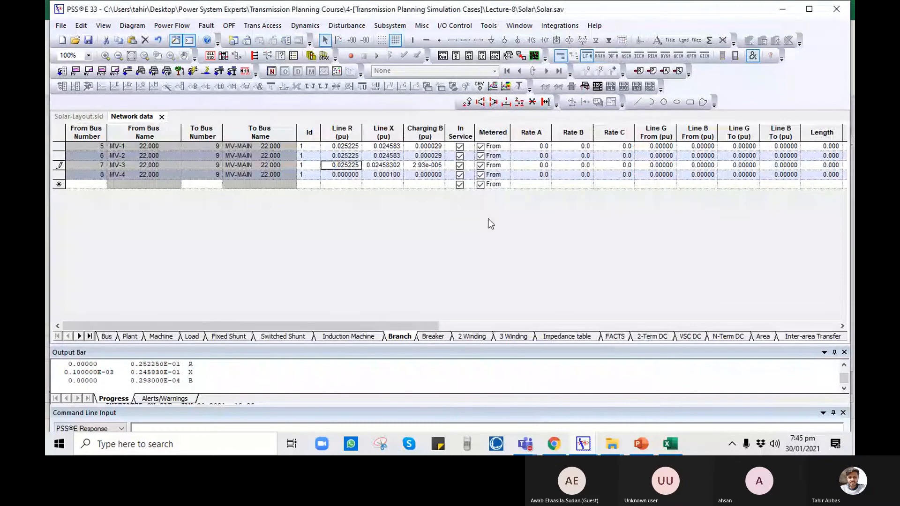
pyautogui.click(329, 174)
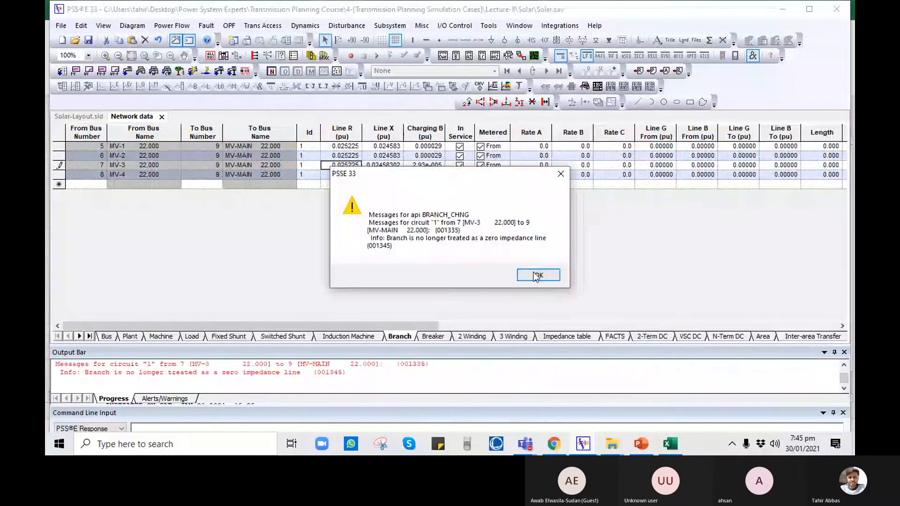
pyautogui.click(538, 275)
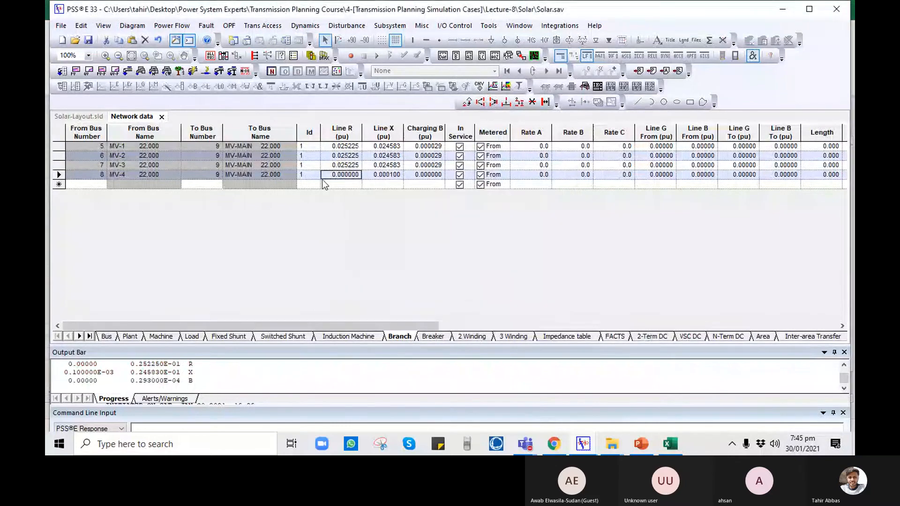
pyautogui.write('0.025225\t0.024583\t0.000029')
pyautogui.click(377, 196)
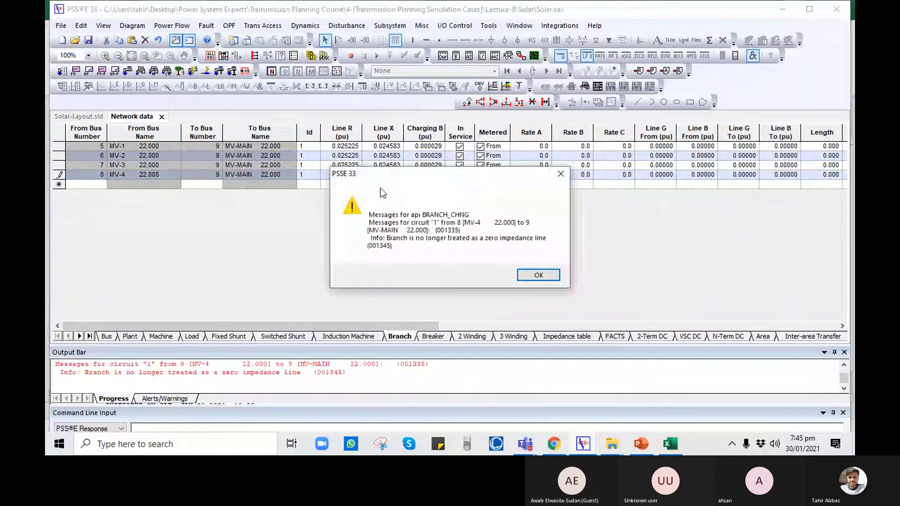
pyautogui.click(551, 275)
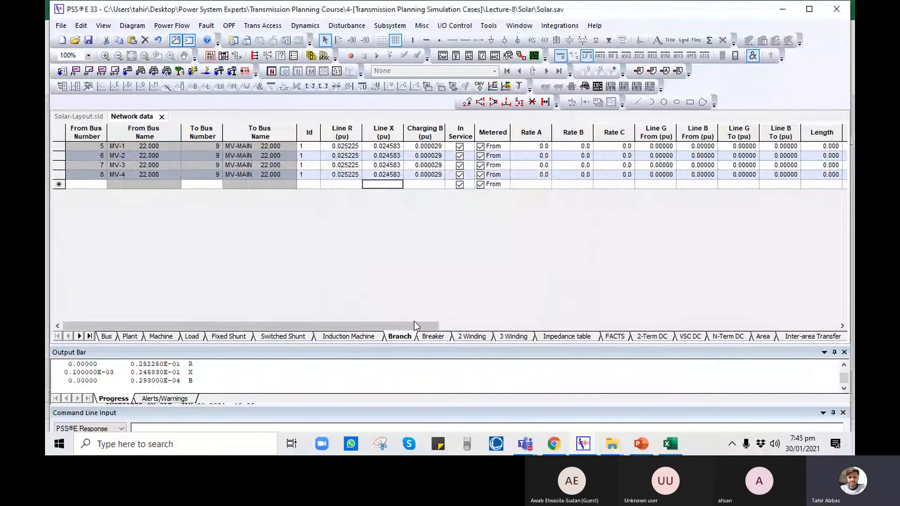
# - Set Rate A to 15 for all four MV to MV-MAIN branches and save the case
pyautogui.click(528, 147)
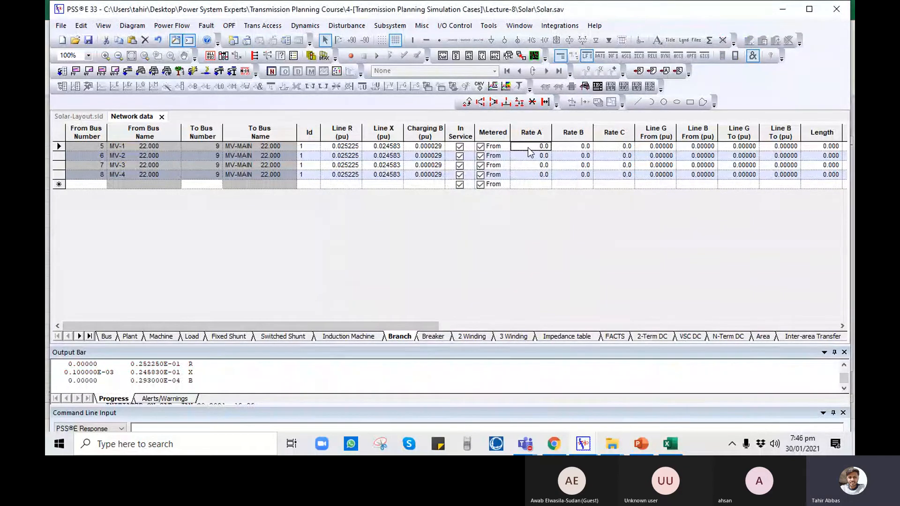
pyautogui.write('15')
pyautogui.click(532, 158)
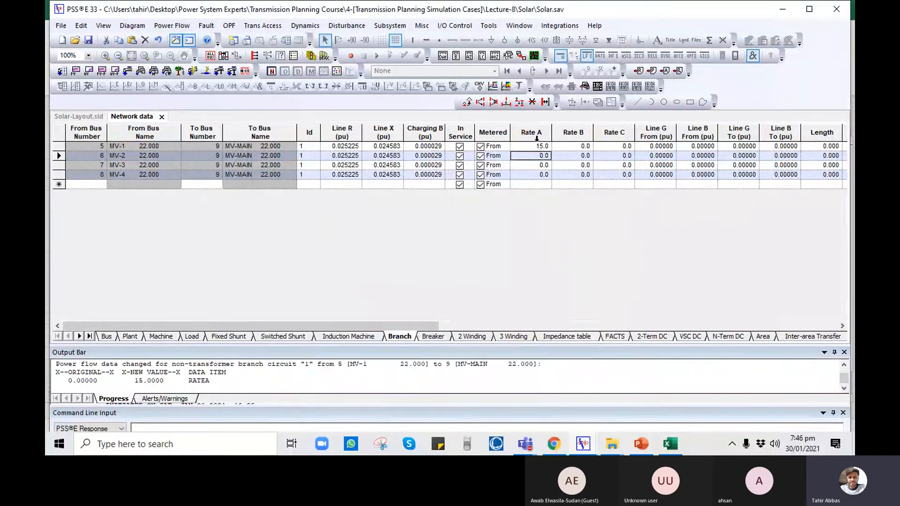
pyautogui.click(540, 146)
pyautogui.write('1515')
pyautogui.click(537, 174)
pyautogui.write('15')
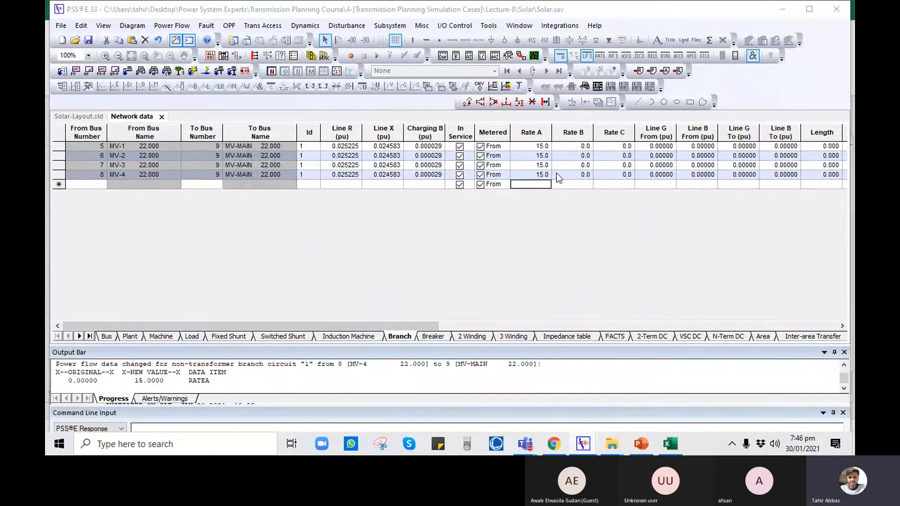
pyautogui.hotkey('ctrl', 's')
# - Return to the Solar-Layout diagram and straighten the MV-3 branch by moving its end up along the MV-MAIN bus
pyautogui.click(422, 391)
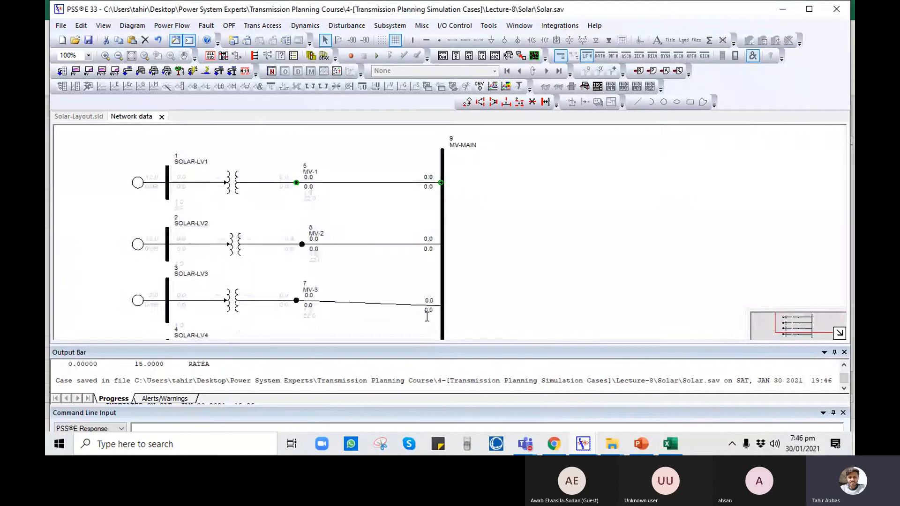
pyautogui.scroll(-3, 415, 268)
pyautogui.click(431, 241)
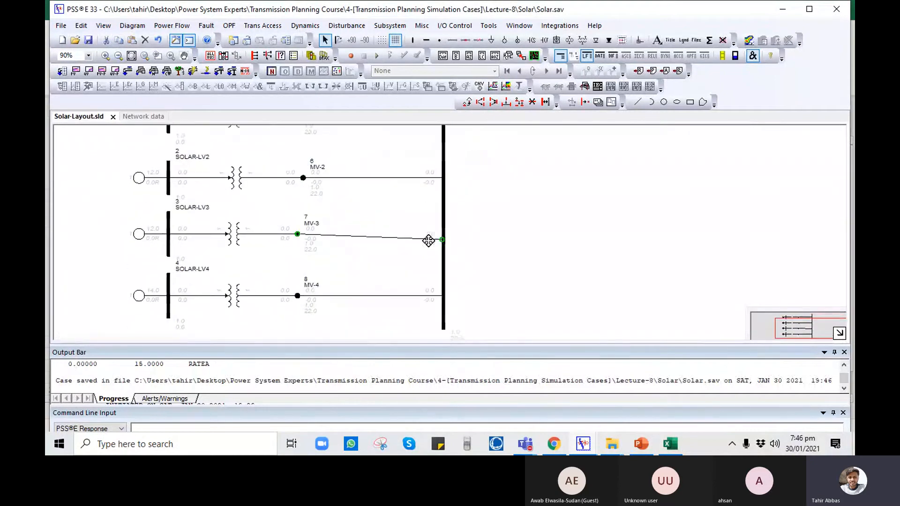
pyautogui.moveTo(444, 238); pyautogui.dragTo(441, 219)
pyautogui.moveTo(393, 243); pyautogui.dragTo(396, 298)
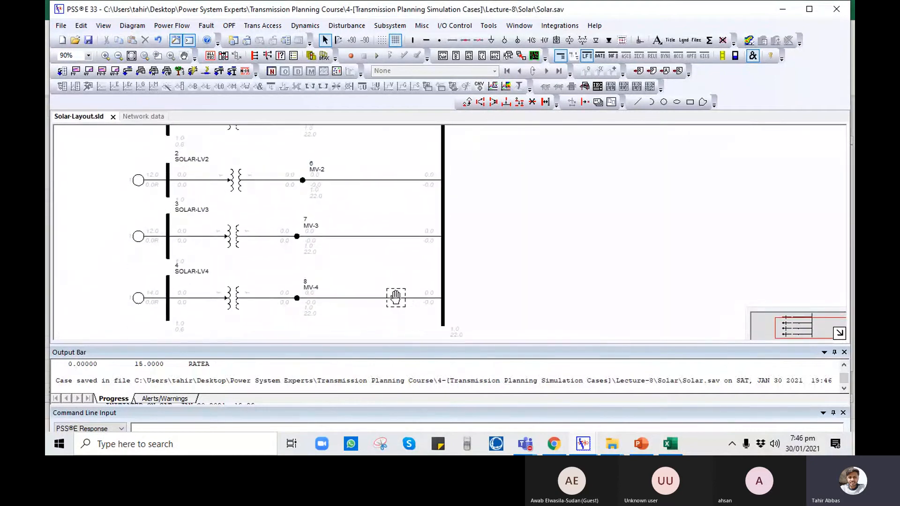
# - Switch to the PowerPoint lecture, examine how the transformer station connects to the grid on the Solar Farm Layout slide, and return to PSS®E
pyautogui.scroll(-4, 501, 229)
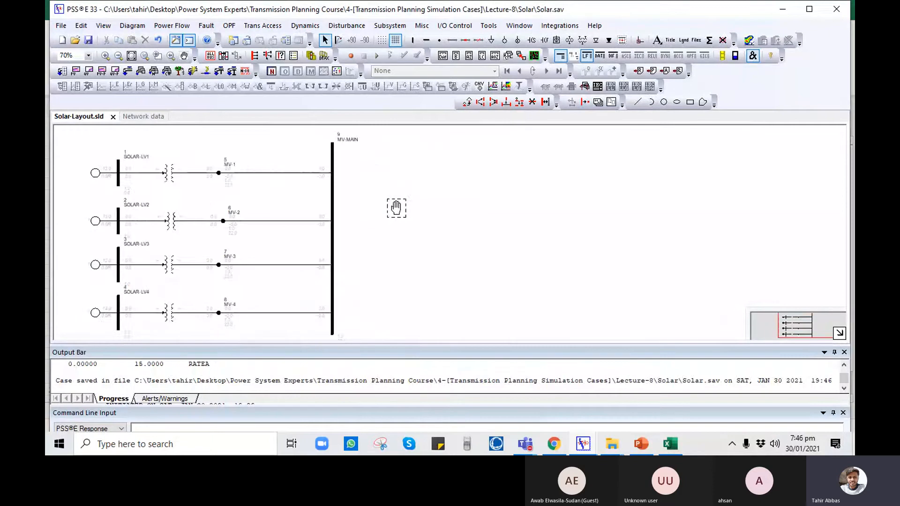
pyautogui.scroll(3, 404, 216)
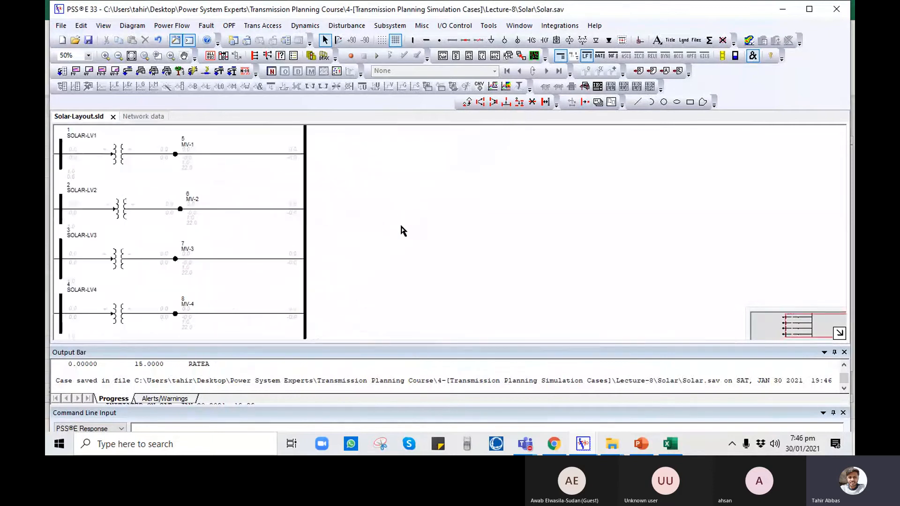
pyautogui.moveTo(428, 241); pyautogui.dragTo(408, 207)
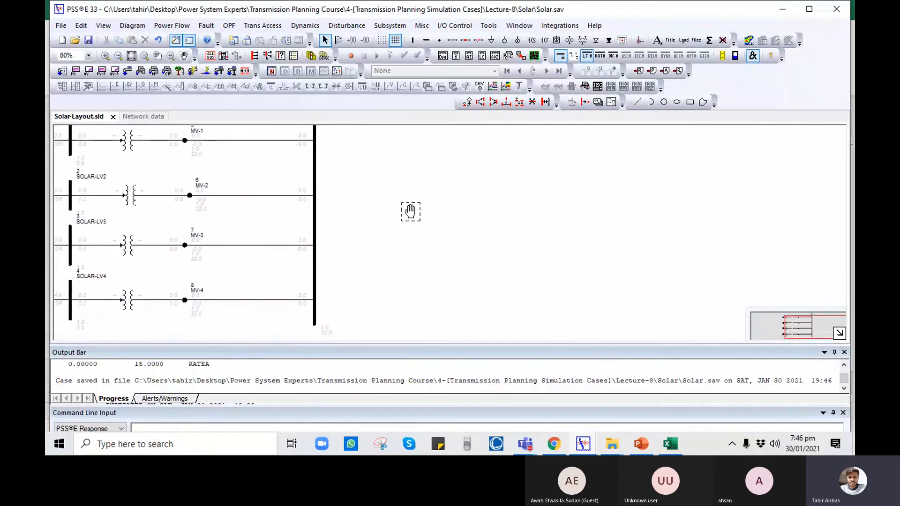
pyautogui.click(641, 443)
pyautogui.press('pageup')
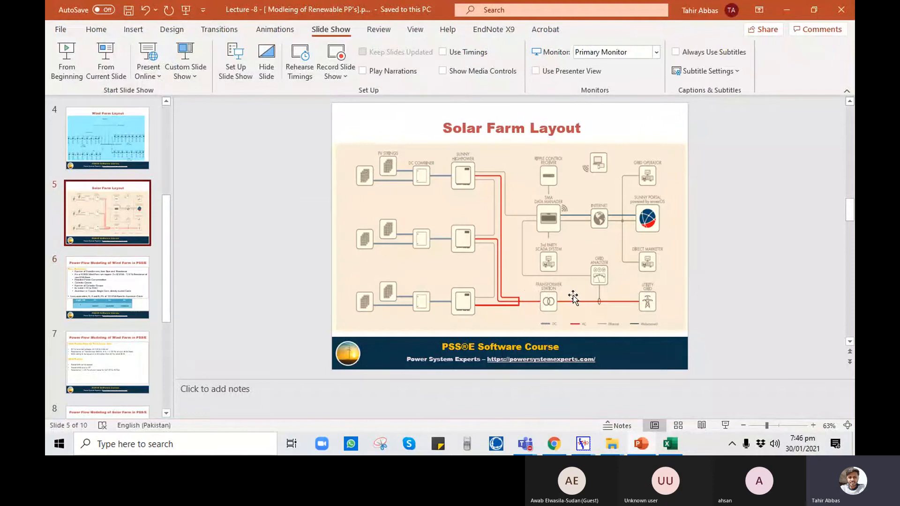
pyautogui.click(643, 449)
# - Place a new bus beyond MV-MAIN in the diagram and enter bus number 11, name HV and base voltage 132 kV
pyautogui.moveTo(421, 264); pyautogui.dragTo(391, 257)
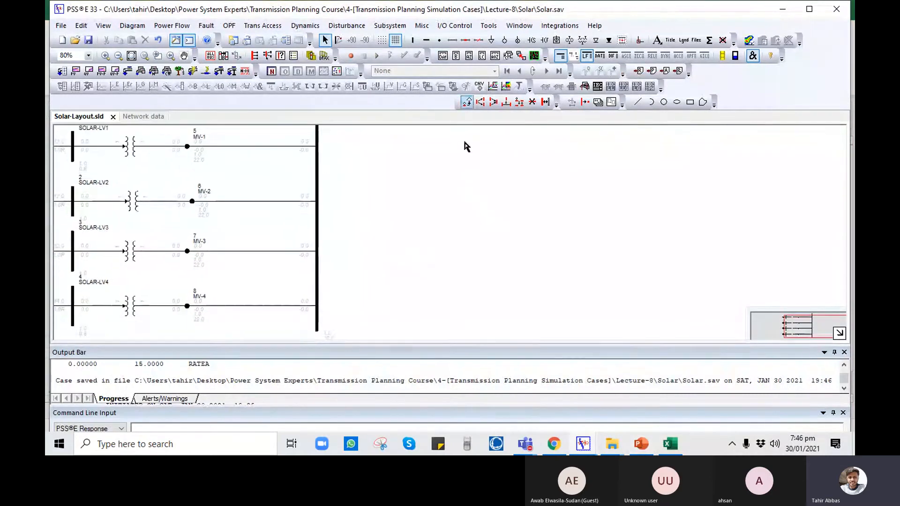
pyautogui.moveTo(464, 145); pyautogui.dragTo(424, 152)
pyautogui.click(412, 40)
pyautogui.click(454, 224)
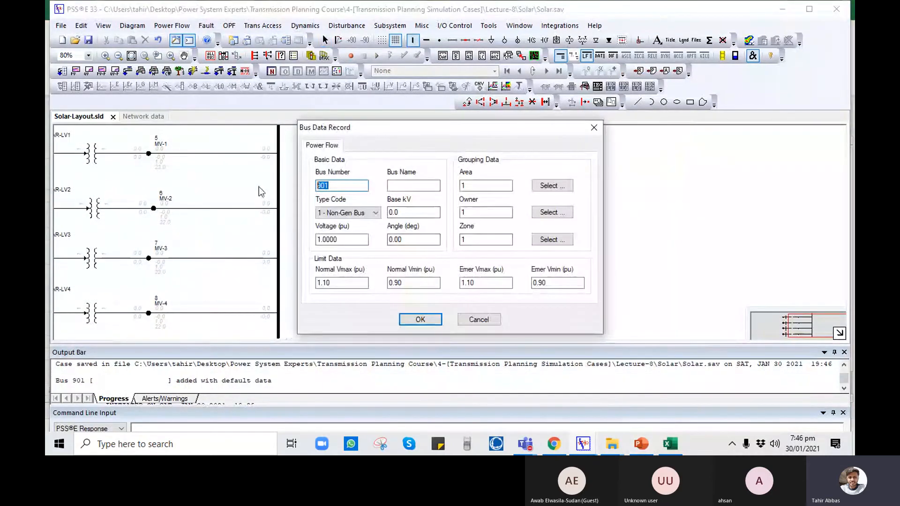
pyautogui.write('11')
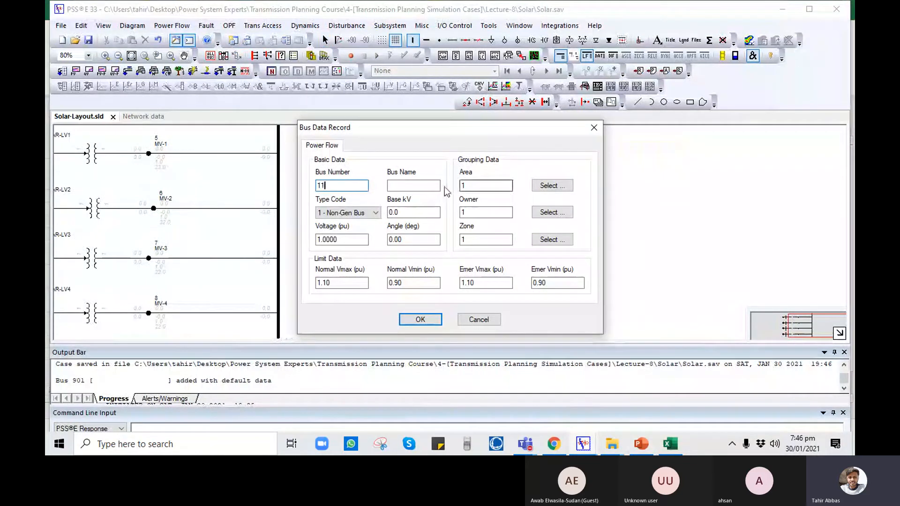
pyautogui.press('Tab')
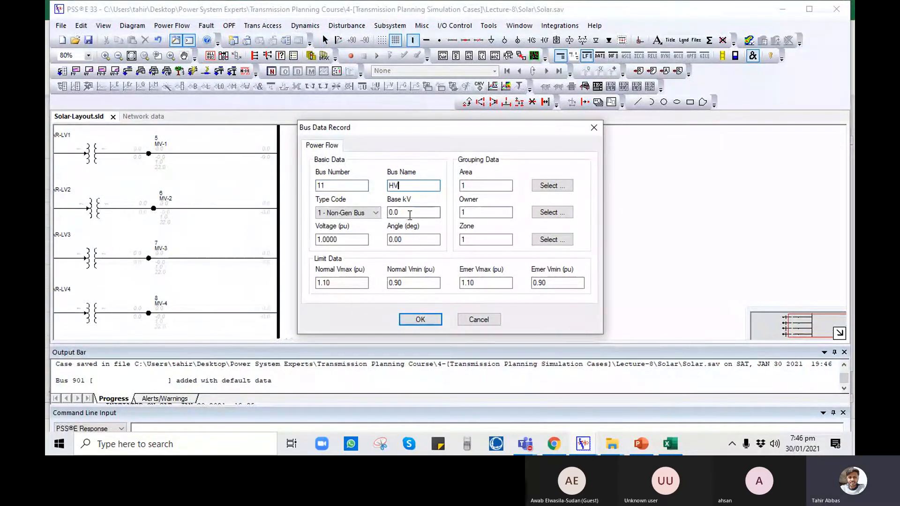
pyautogui.moveTo(409, 214); pyautogui.dragTo(388, 216)
pyautogui.write('132')
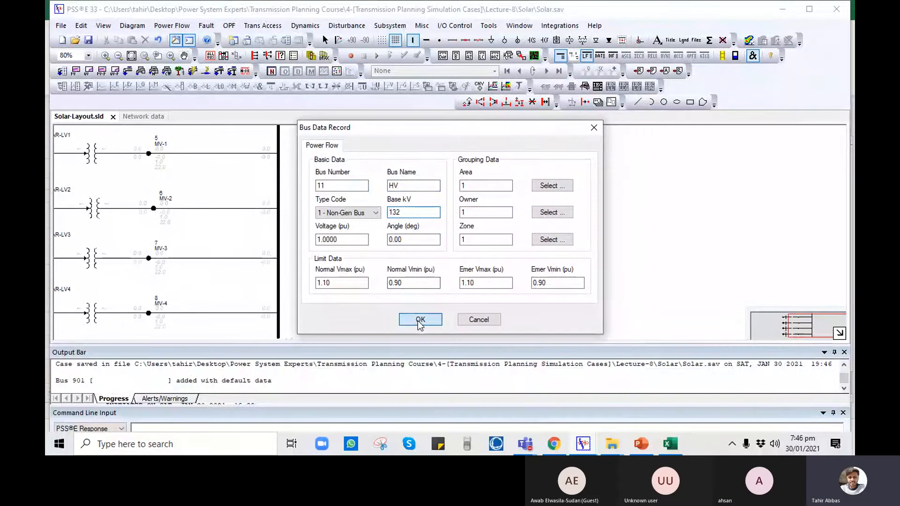
# - Confirm bus 11 named HV with a base of 132 kV and lengthen its bar at both ends
pyautogui.click(420, 319)
pyautogui.press('Escape')
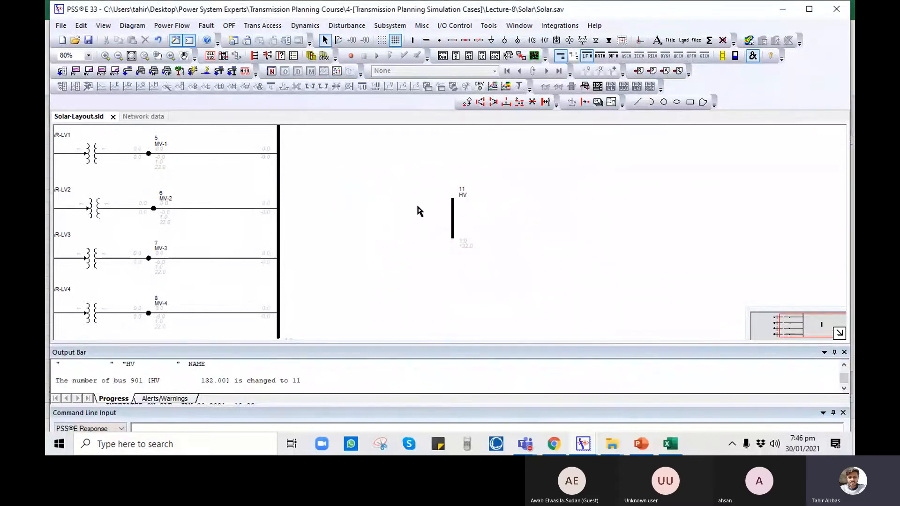
pyautogui.click(453, 201)
pyautogui.moveTo(453, 202); pyautogui.dragTo(453, 161)
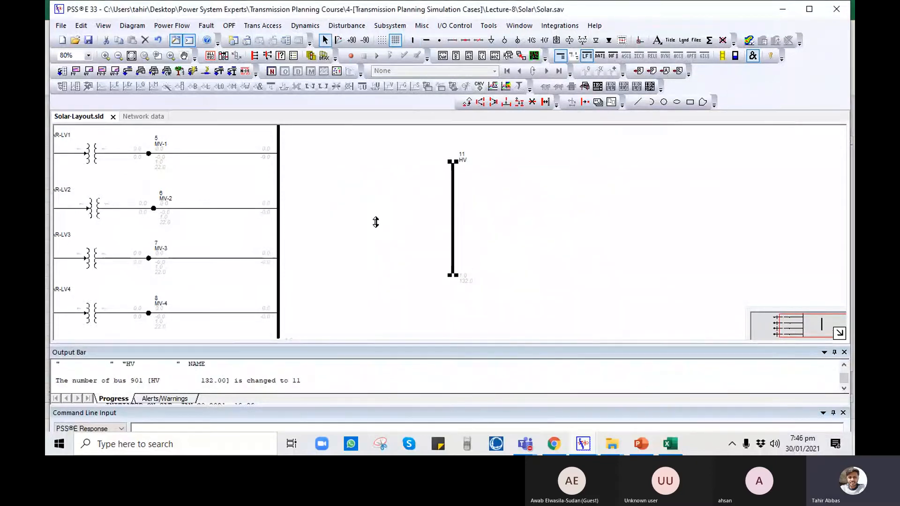
pyautogui.click(369, 234)
# - Add a two-winding transformer from MV-MAIN to the HV bus with Rate A 40 MVA and specified X 0.325 pu
pyautogui.click(569, 40)
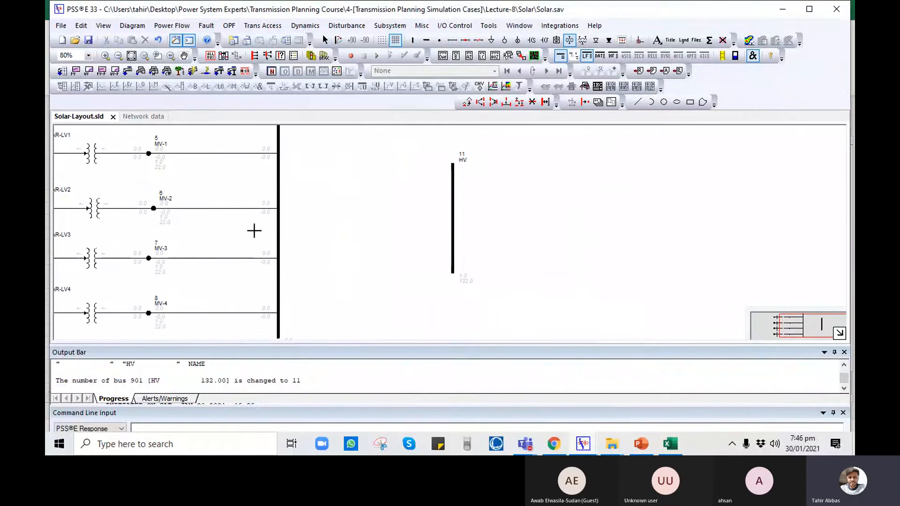
pyautogui.click(279, 207)
pyautogui.click(453, 209)
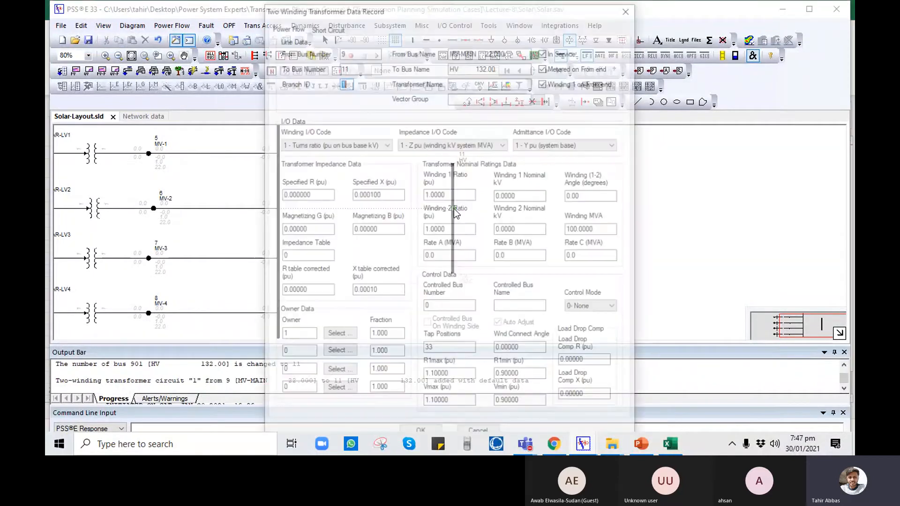
pyautogui.write('40')
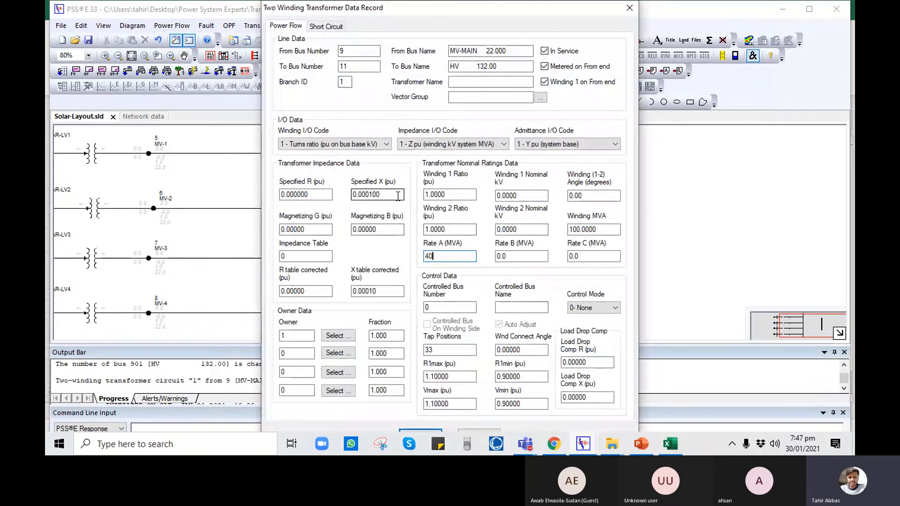
pyautogui.click(397, 194)
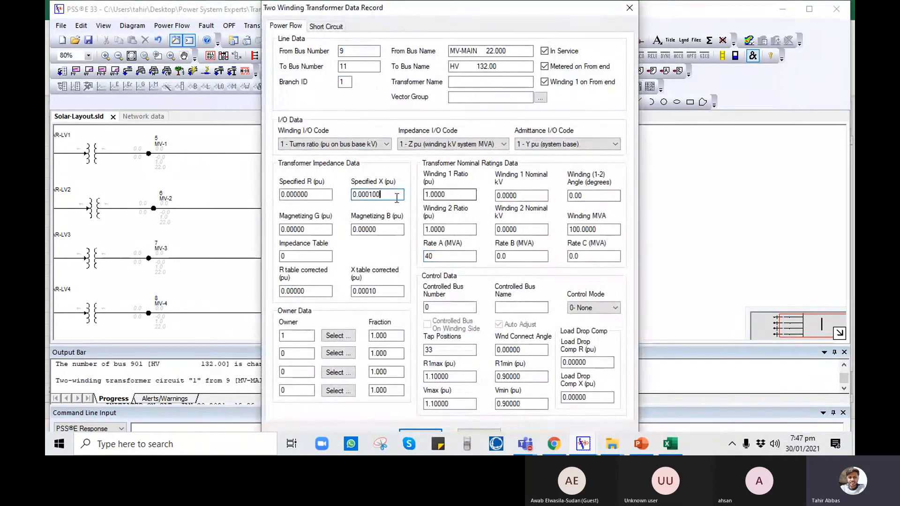
pyautogui.moveTo(397, 197); pyautogui.dragTo(330, 189)
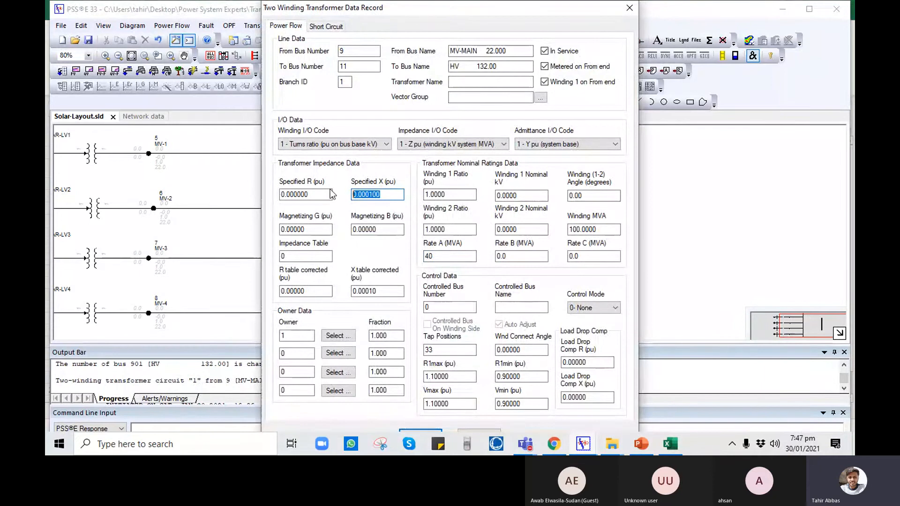
pyautogui.write('0.325')
pyautogui.click(410, 431)
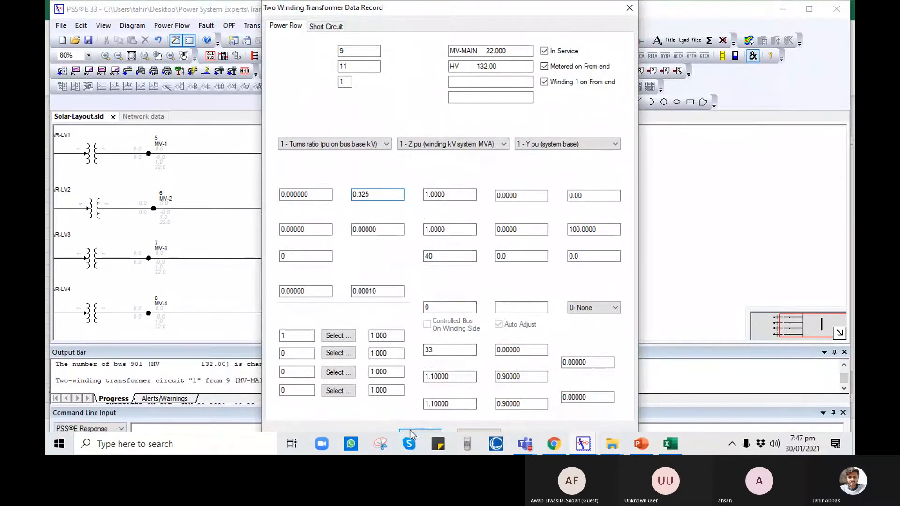
# - Add a second parallel MV-MAIN to HV transformer with specified X 0.325 pu and Rate A 40 MVA
pyautogui.click(280, 257)
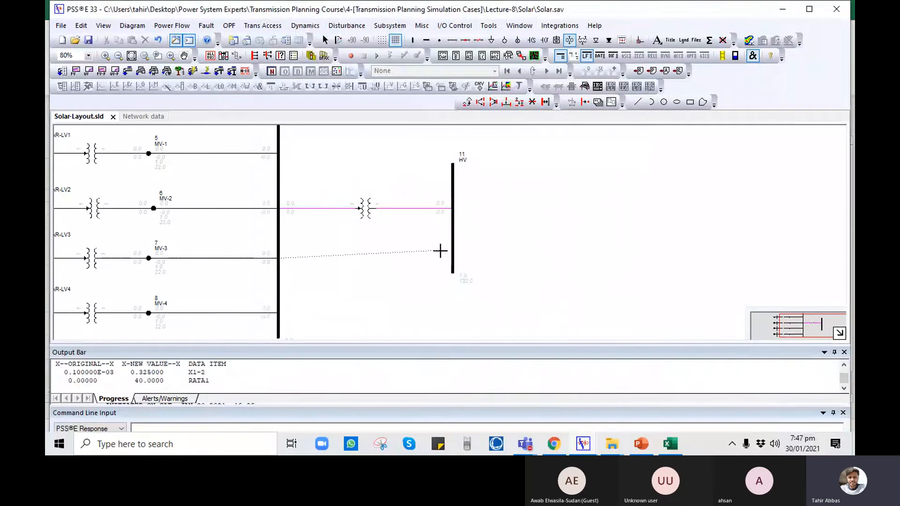
pyautogui.click(454, 253)
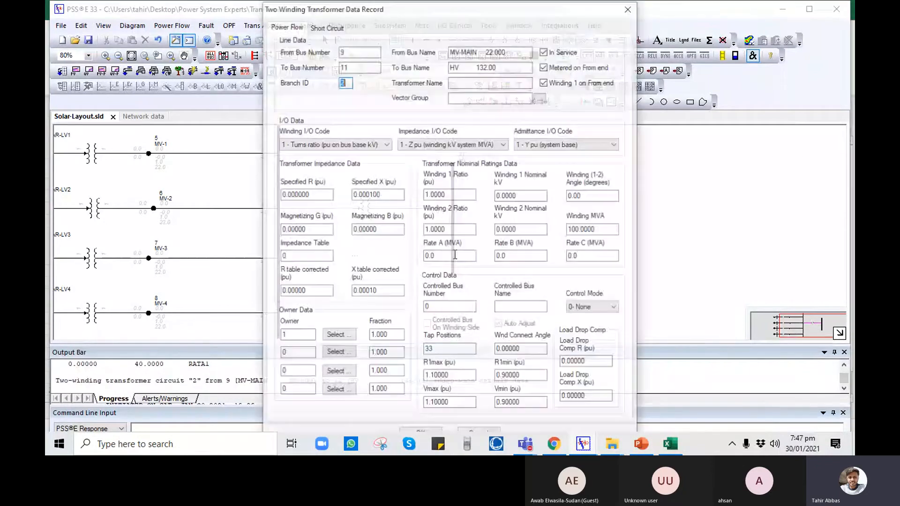
pyautogui.doubleClick(384, 195)
pyautogui.write('0.325')
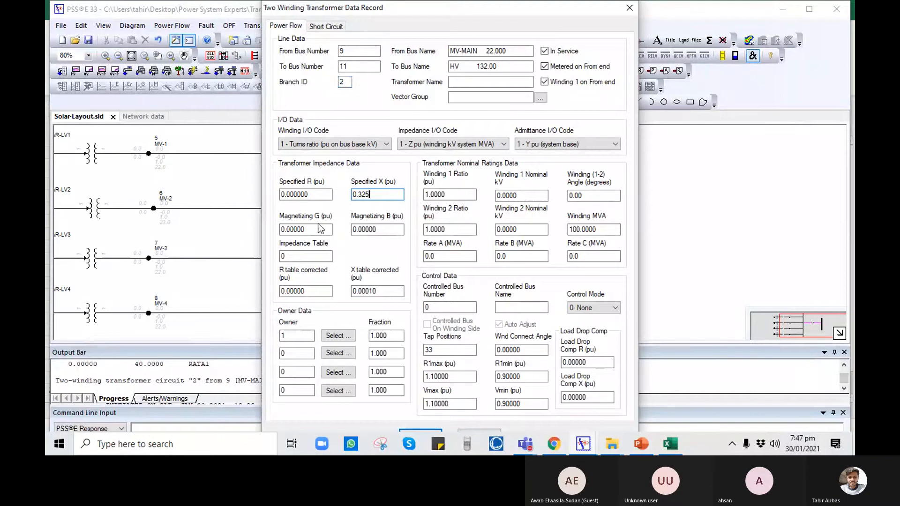
pyautogui.moveTo(440, 257); pyautogui.dragTo(395, 265)
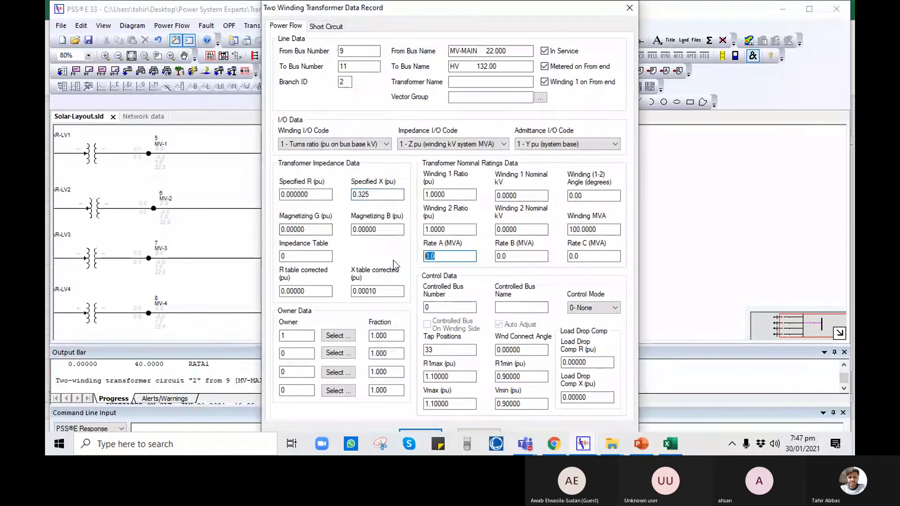
pyautogui.write('40')
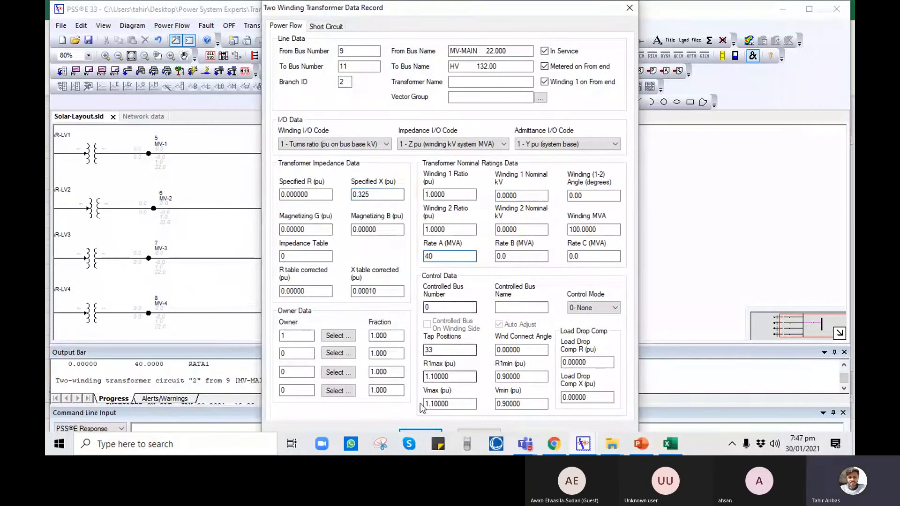
pyautogui.click(410, 433)
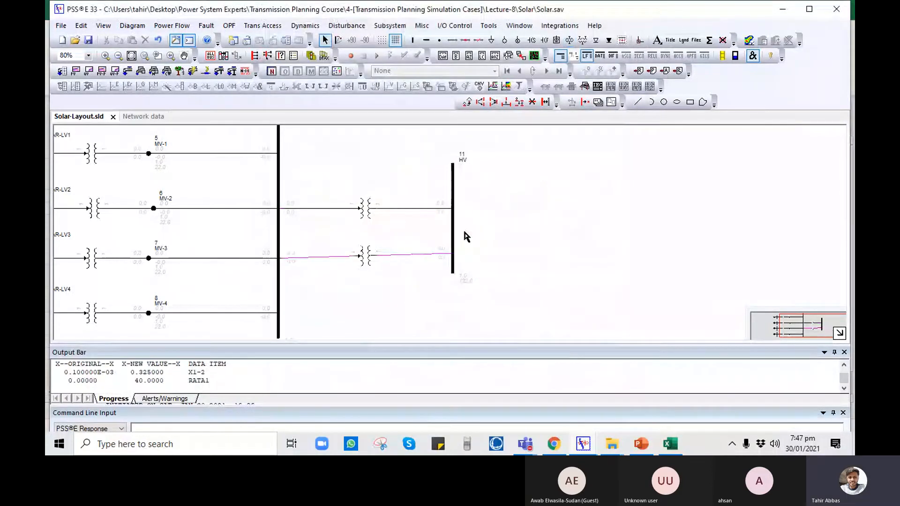
# - Move the HV bus slightly so that both transformer connections run straight
pyautogui.moveTo(453, 211); pyautogui.dragTo(437, 221)
pyautogui.click(366, 300)
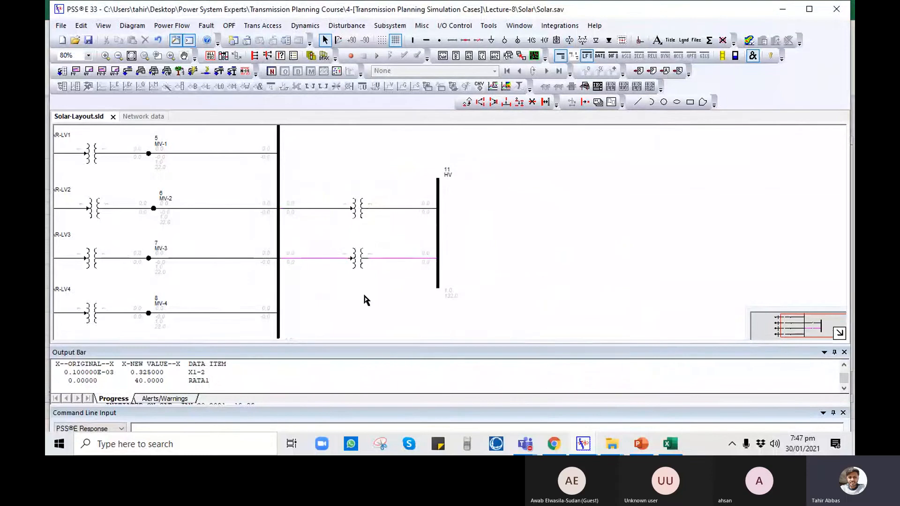
# - Place bus 12 named POI with a base of 132 kV to the right of the HV bus and lengthen its bar
pyautogui.scroll(-3, 344, 277)
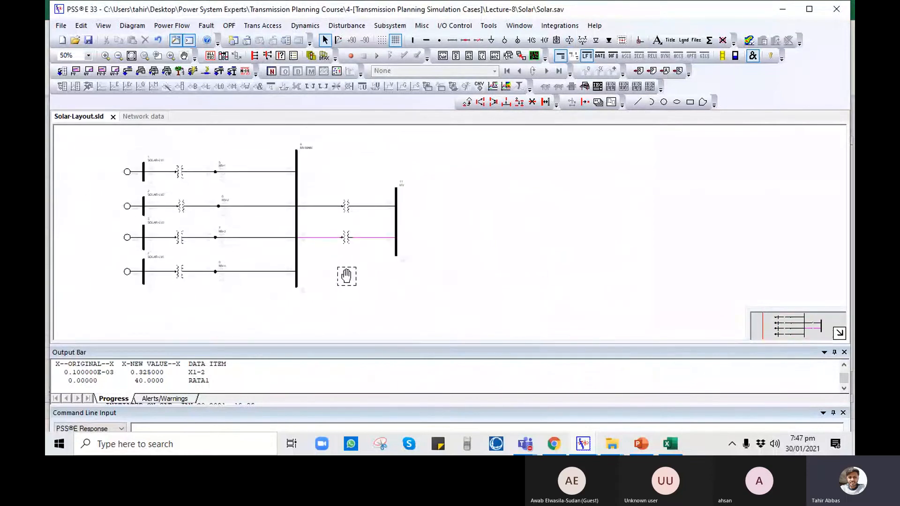
pyautogui.scroll(4, 412, 248)
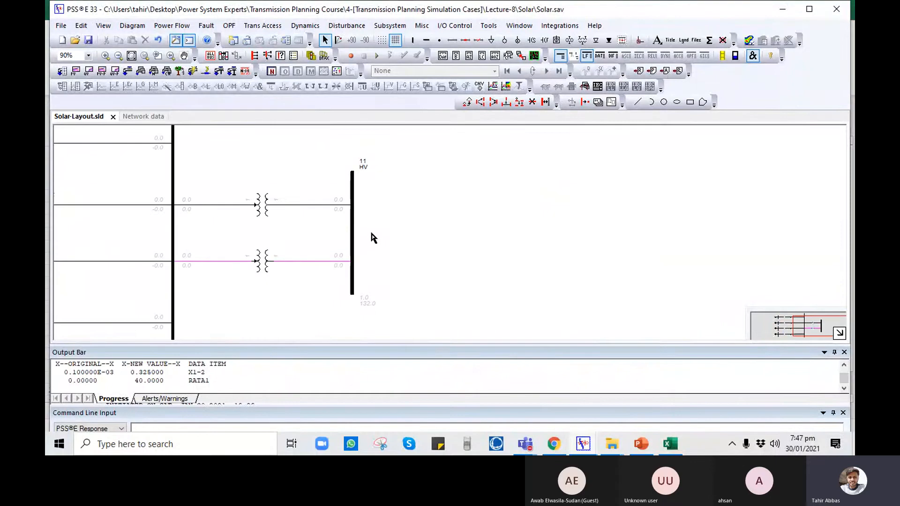
pyautogui.click(413, 40)
pyautogui.click(523, 196)
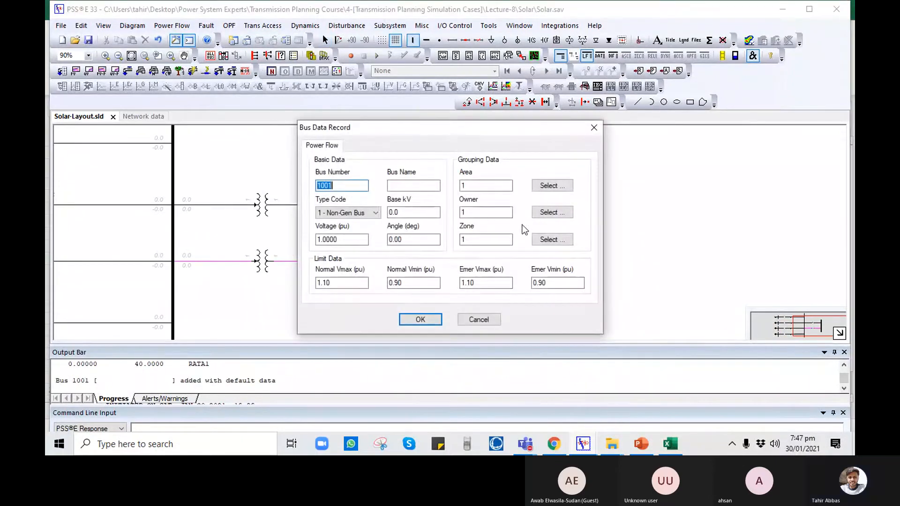
pyautogui.write('12')
pyautogui.click(406, 186)
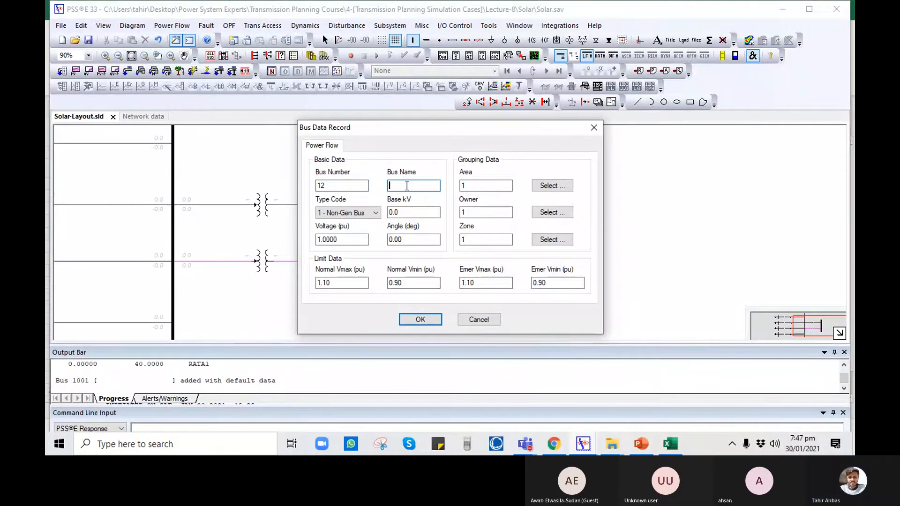
pyautogui.write('POI')
pyautogui.doubleClick(403, 212)
pyautogui.write('132')
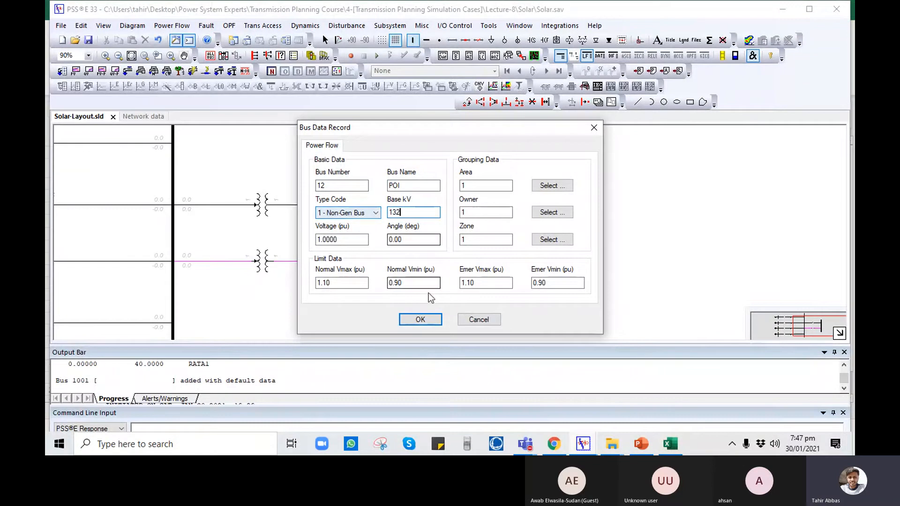
pyautogui.click(420, 319)
pyautogui.press('Escape')
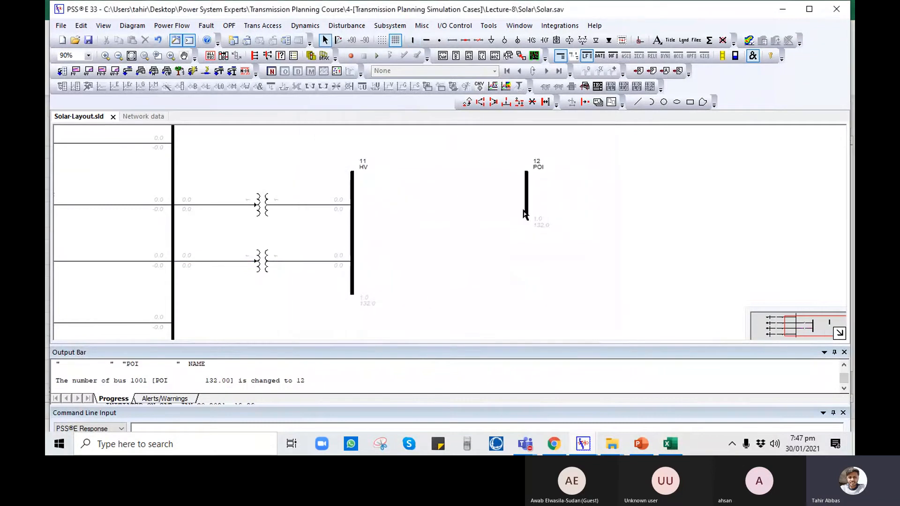
pyautogui.moveTo(530, 192)
pyautogui.mouseDown()
pyautogui.moveTo(528, 232)
pyautogui.moveTo(526, 176)
pyautogui.mouseUp()
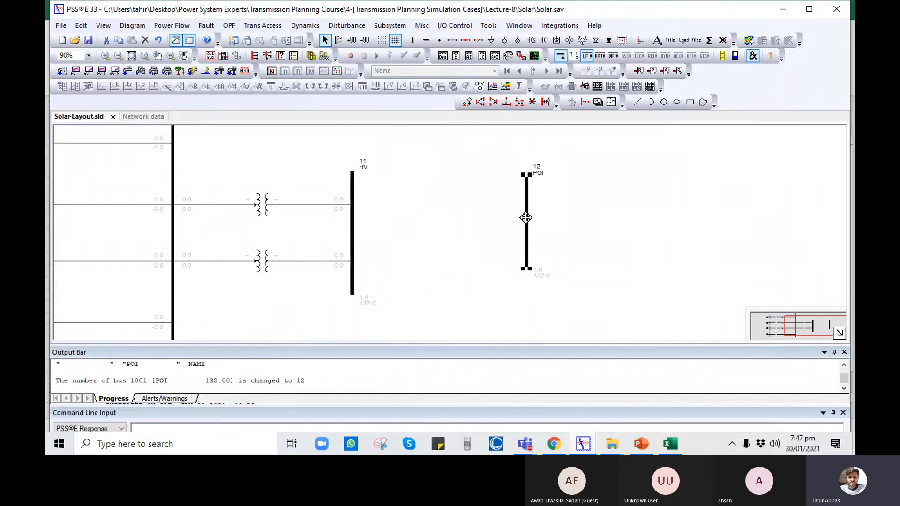
# - Draw a branch from the HV bus to the POI bus and enter length 15 and Rate A 112 MVA
pyautogui.click(452, 40)
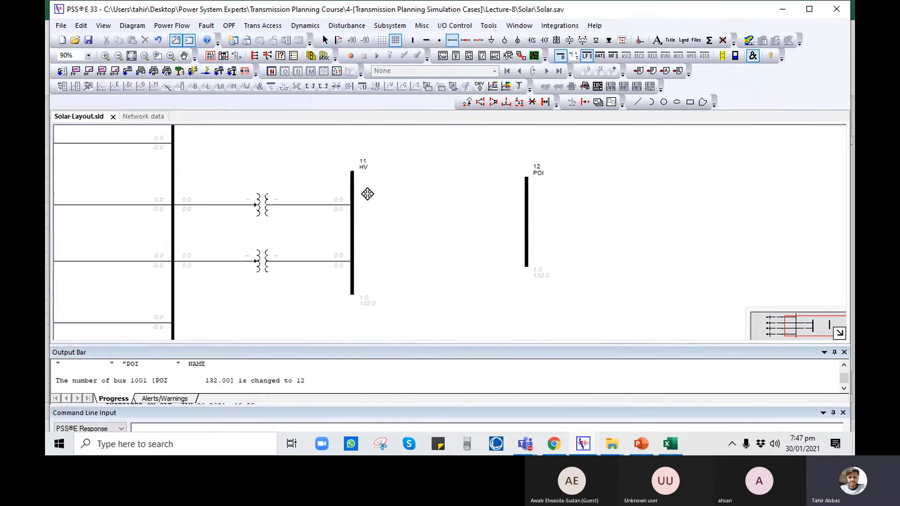
pyautogui.click(352, 226)
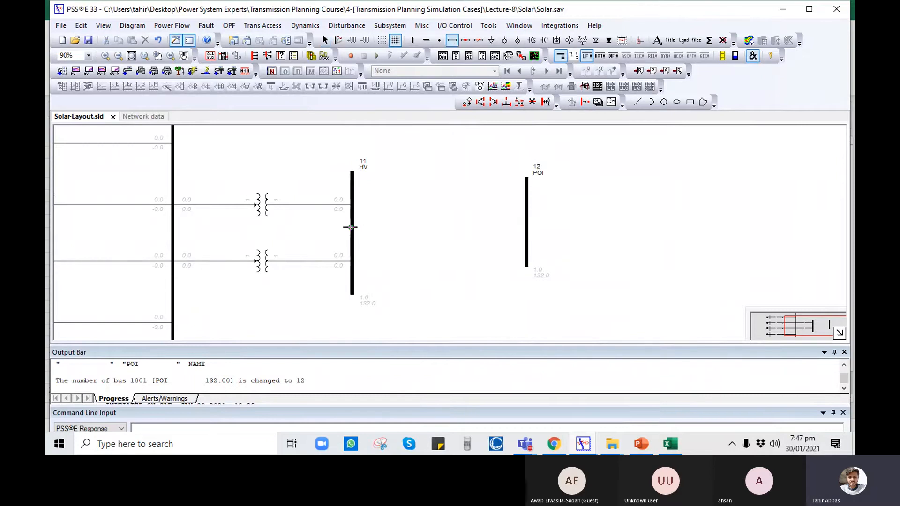
pyautogui.click(525, 227)
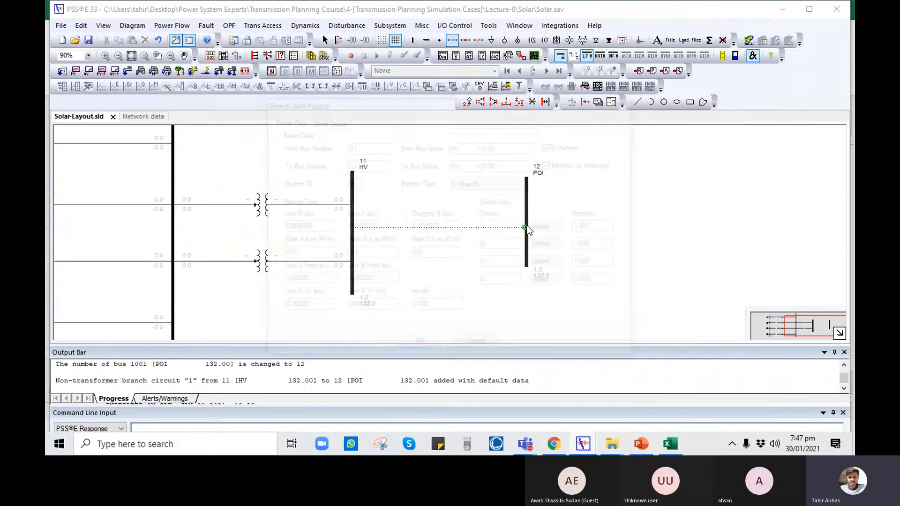
pyautogui.doubleClick(437, 307)
pyautogui.write('15')
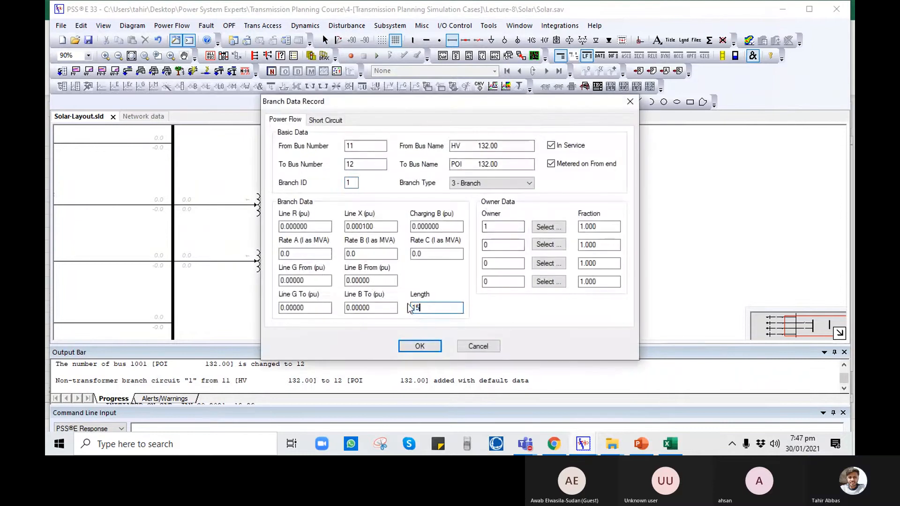
pyautogui.doubleClick(306, 254)
pyautogui.write('112')
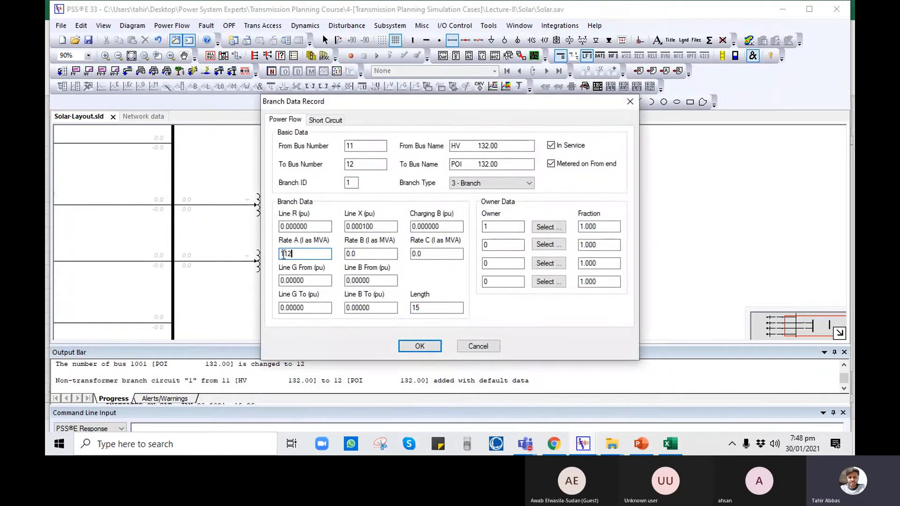
pyautogui.moveTo(311, 227); pyautogui.dragTo(282, 226)
# - Switch to File Explorer and open the PSSE HELP folder under Study - Data > PSSE on drive F
pyautogui.click(611, 446)
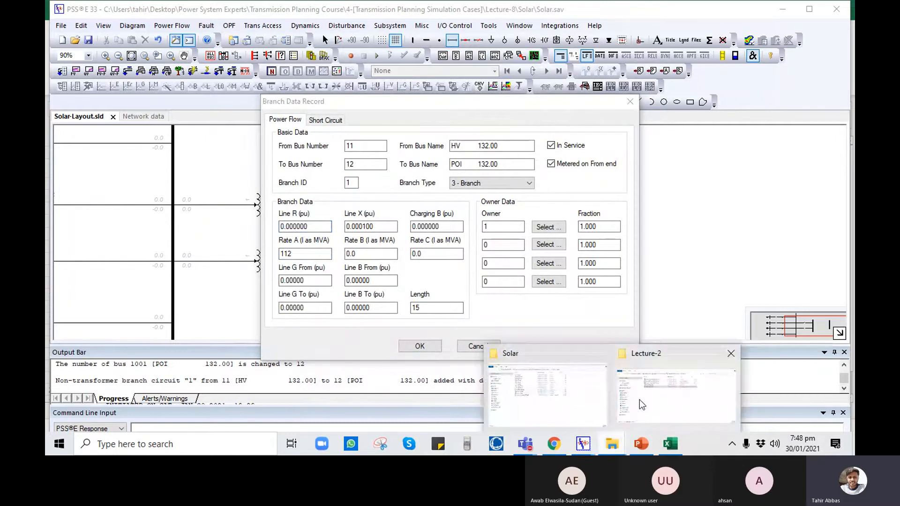
pyautogui.click(642, 405)
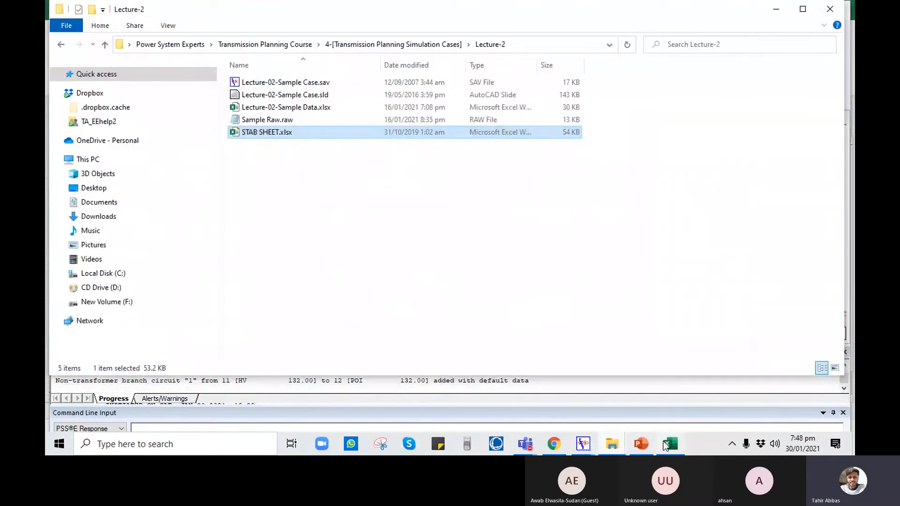
pyautogui.click(580, 443)
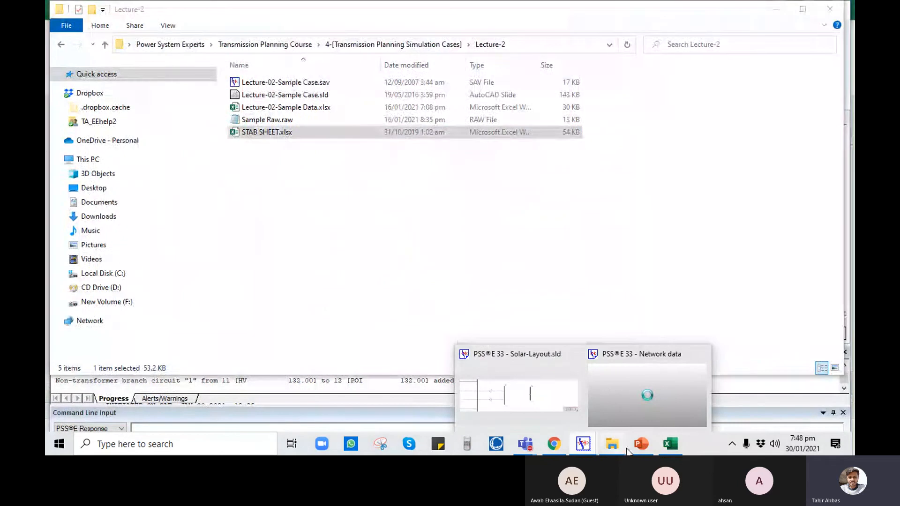
pyautogui.click(614, 397)
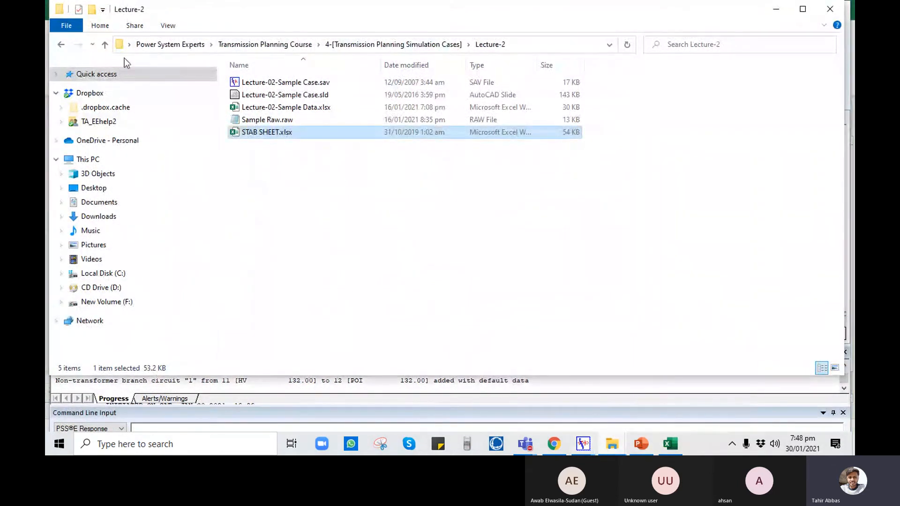
pyautogui.click(105, 43)
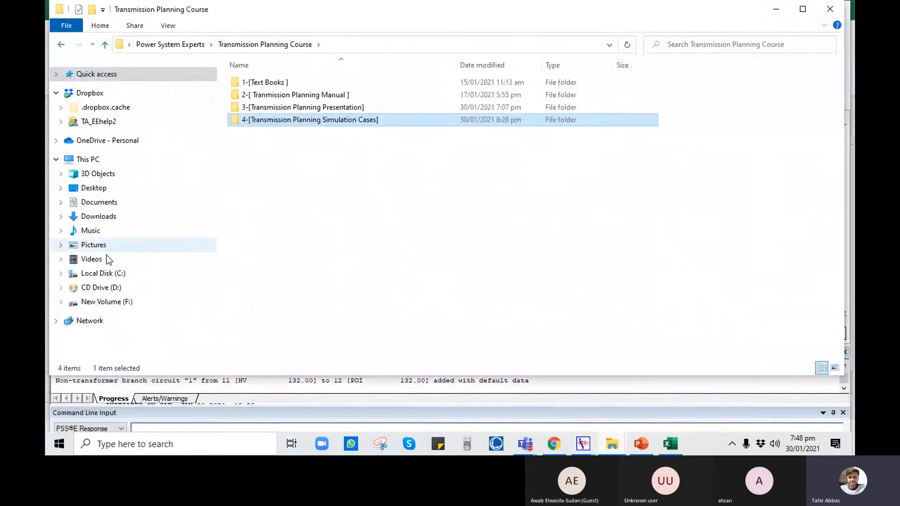
pyautogui.click(128, 304)
pyautogui.doubleClick(547, 101)
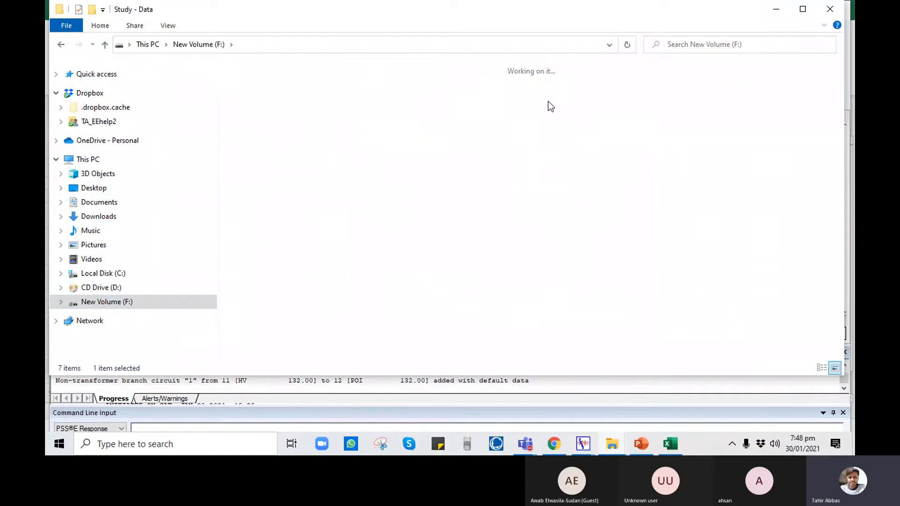
pyautogui.click(464, 88)
pyautogui.doubleClick(464, 88)
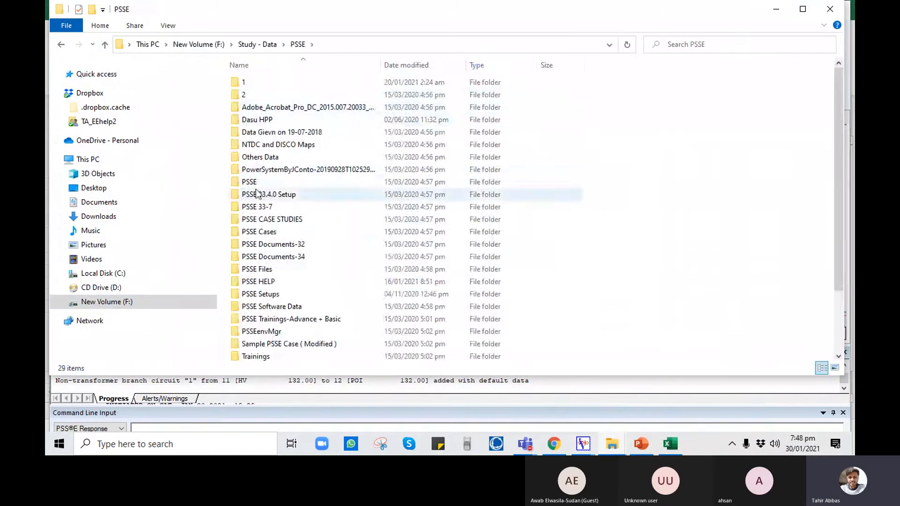
pyautogui.click(271, 284)
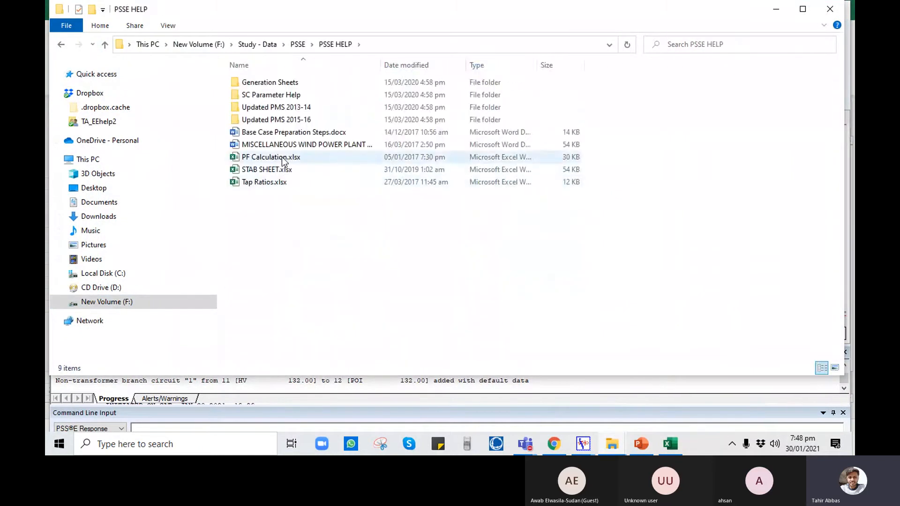
# - Open Line-Transformer- Parameters-Ospery.xls from the SC Parameter Help folder and bring its workbook to the front
pyautogui.click(266, 86)
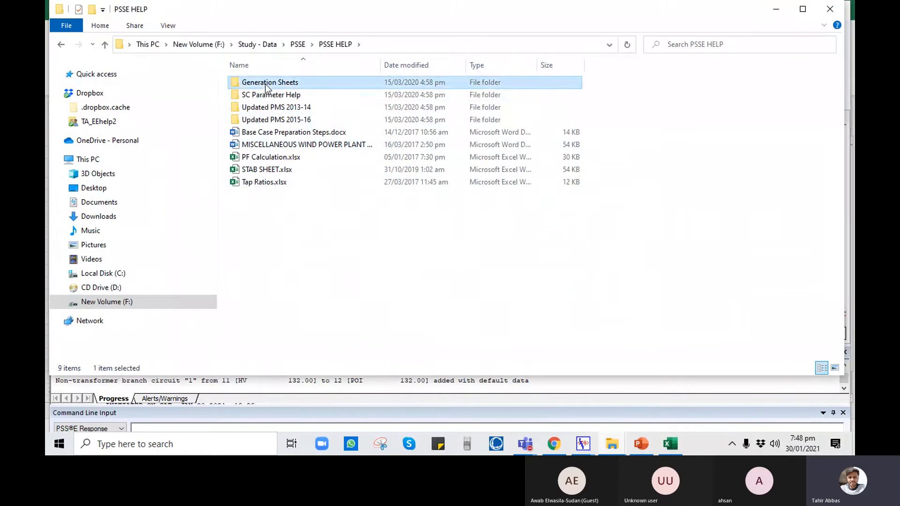
pyautogui.doubleClick(268, 94)
pyautogui.click(260, 97)
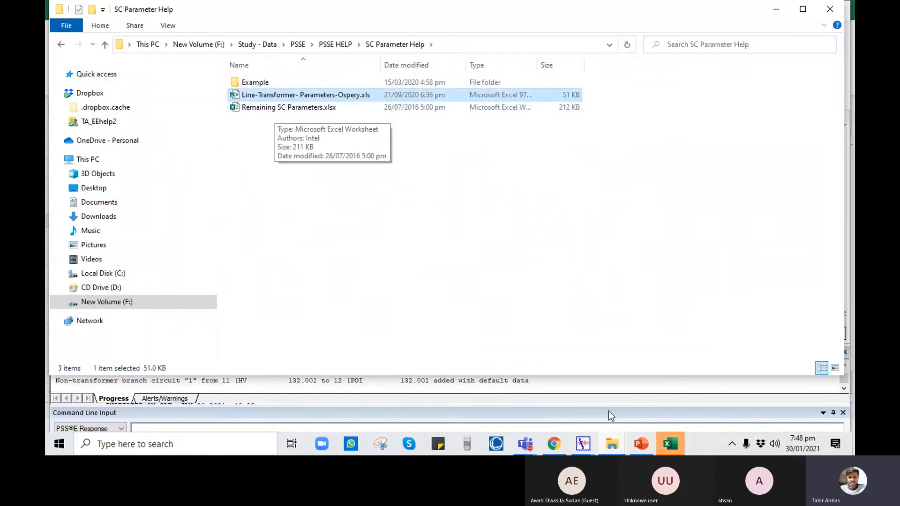
pyautogui.moveTo(670, 444)
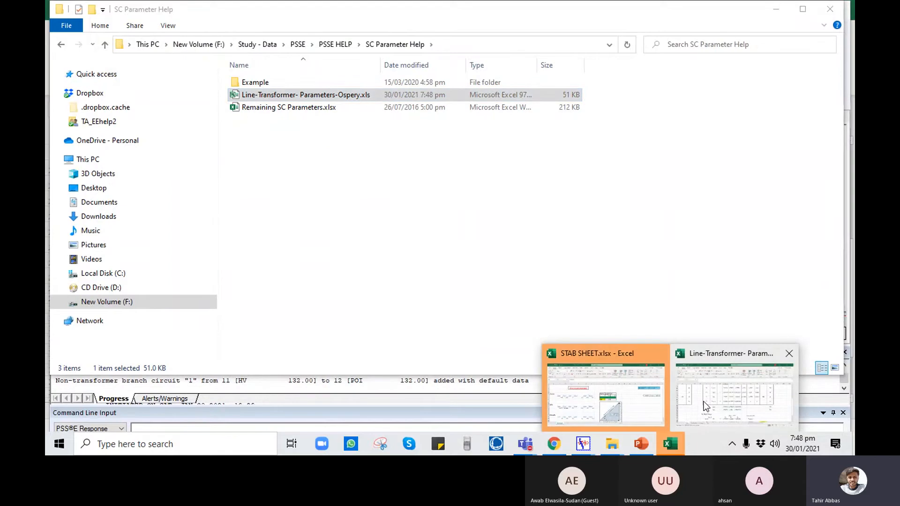
pyautogui.click(703, 406)
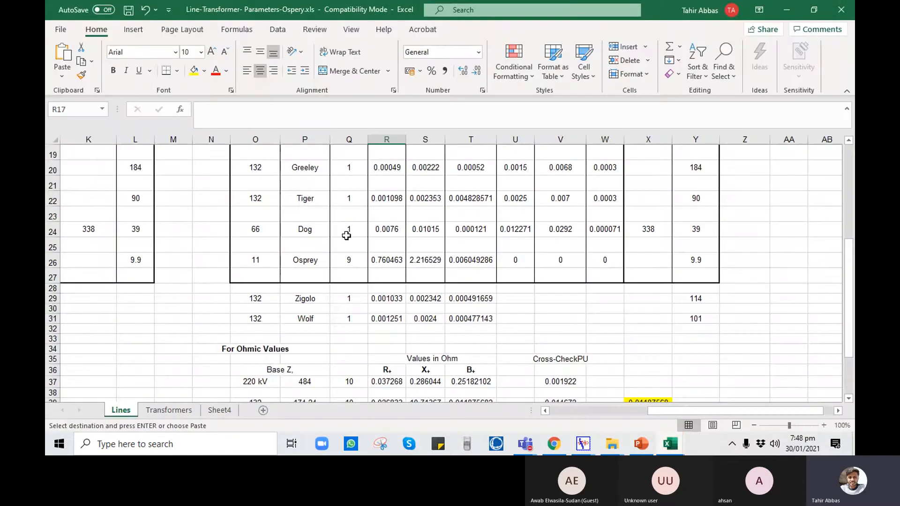
# - Set the 132 kV Lynx line's column Q value to 112 and copy its R, X and B values from columns R to T
pyautogui.moveTo(348, 198); pyautogui.dragTo(348, 230)
pyautogui.scroll(3, 361, 212)
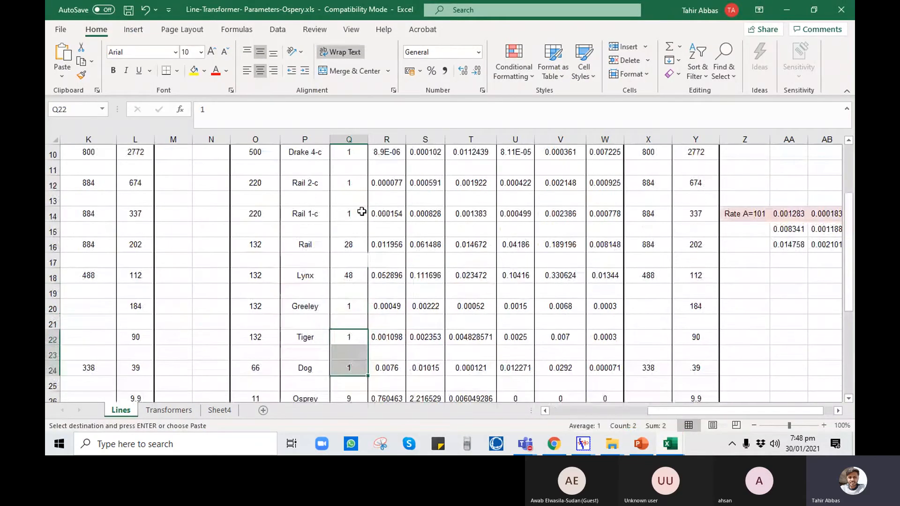
pyautogui.hotkey('ctrl', 'v')
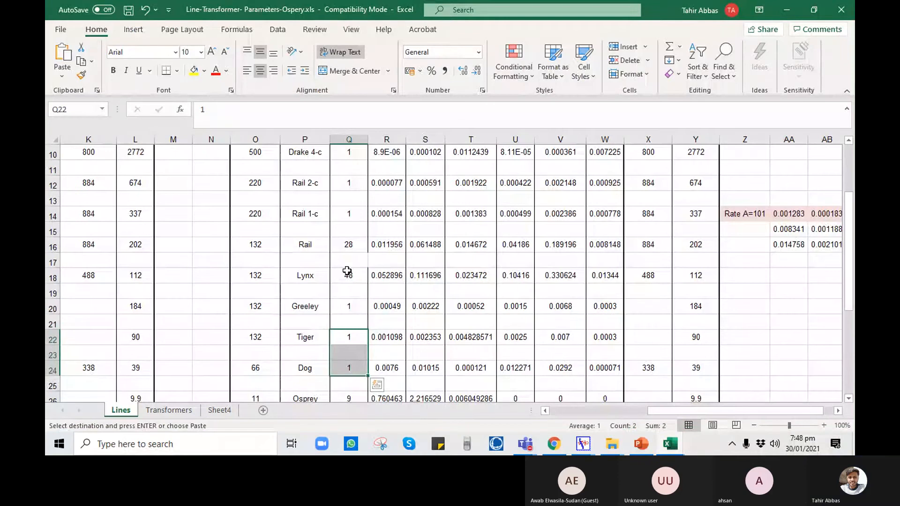
pyautogui.click(346, 272)
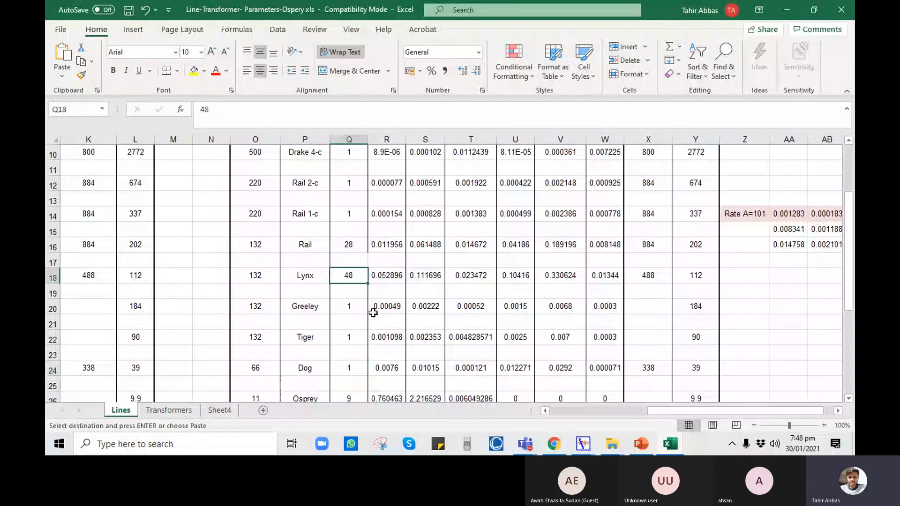
pyautogui.write('112')
pyautogui.press('Return')
pyautogui.moveTo(385, 275); pyautogui.dragTo(473, 277)
pyautogui.hotkey('ctrl', 'c')
# - Switch back to PSS®E, dismiss the branch data record and open the HV–POI line in the network data spreadsheet
pyautogui.click(582, 445)
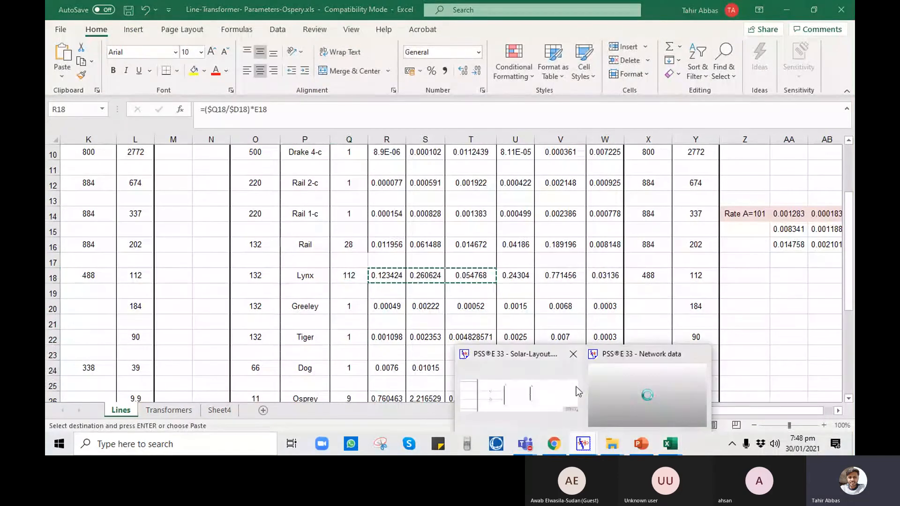
pyautogui.click(554, 390)
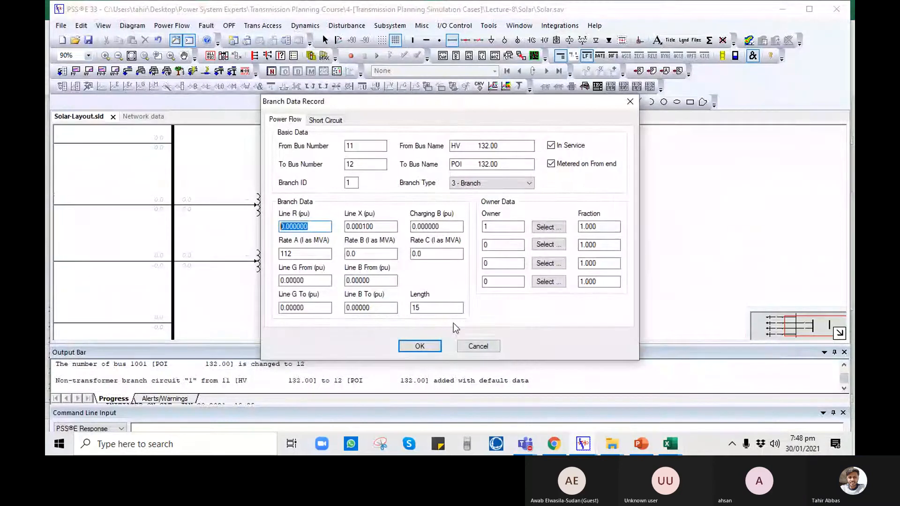
pyautogui.press('Return')
pyautogui.press('Escape')
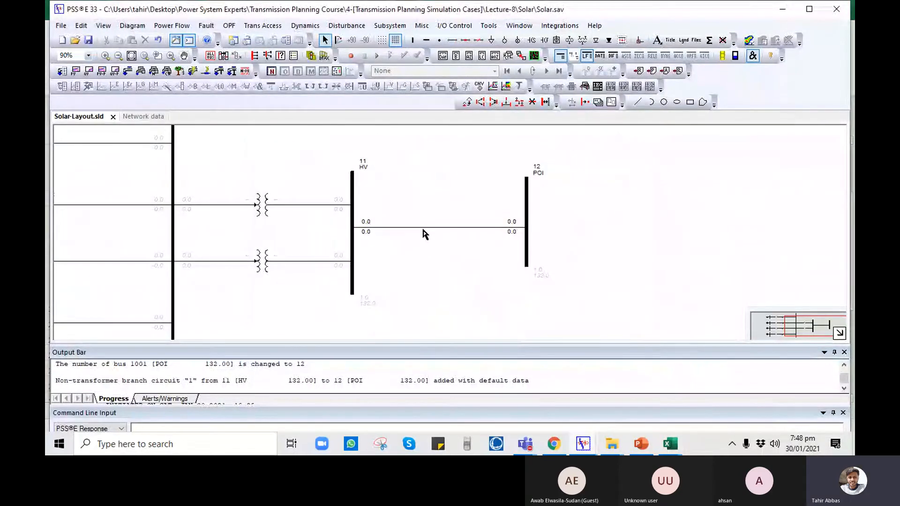
pyautogui.rightClick(422, 229)
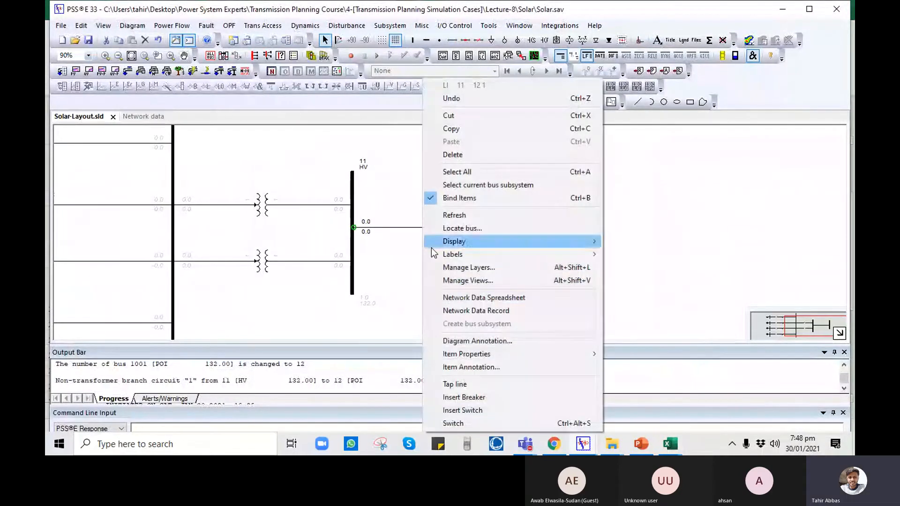
pyautogui.click(459, 302)
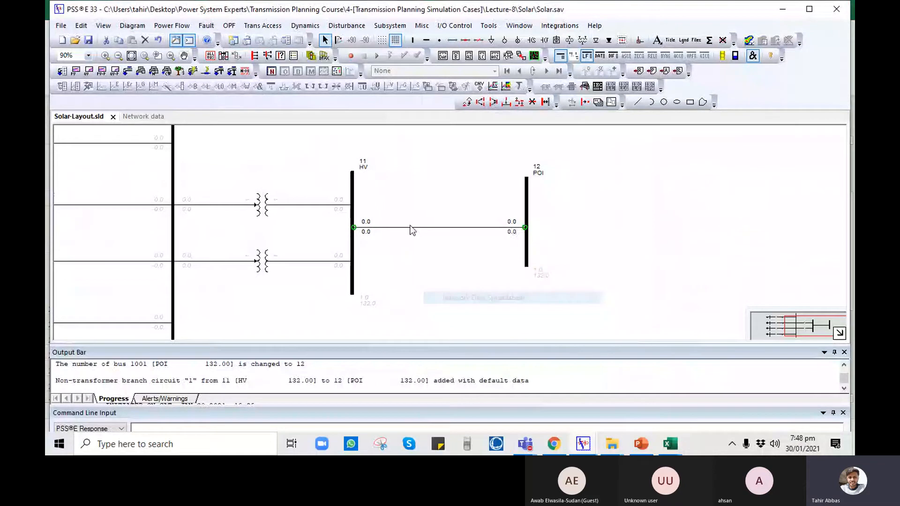
# - Paste Line R 0.123424, Line X 0.260624 and Charging B 0.054768 into the HV–POI branch row
pyautogui.click(341, 184)
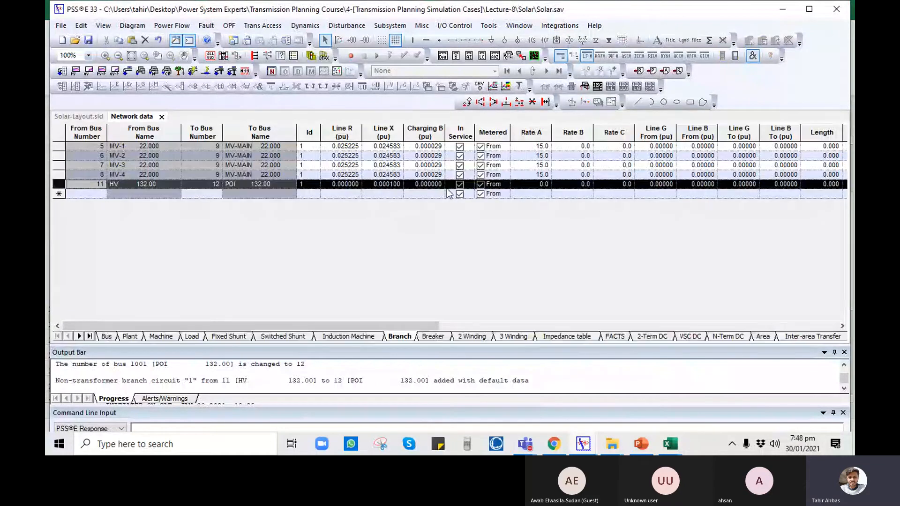
pyautogui.rightClick(331, 187)
pyautogui.click(358, 207)
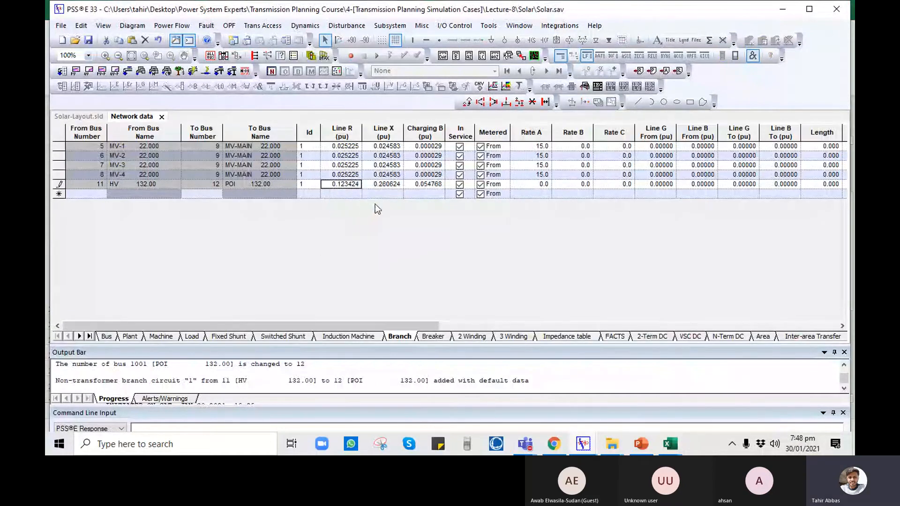
pyautogui.click(541, 277)
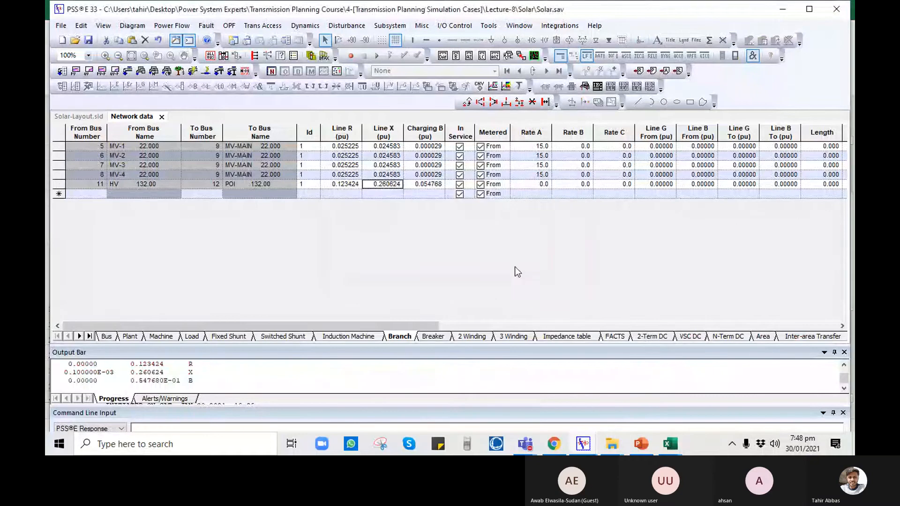
# - Return to the single-line diagram and shift the POI bus slightly in the vertical direction
pyautogui.hotkey('ctrl', 'Tab')
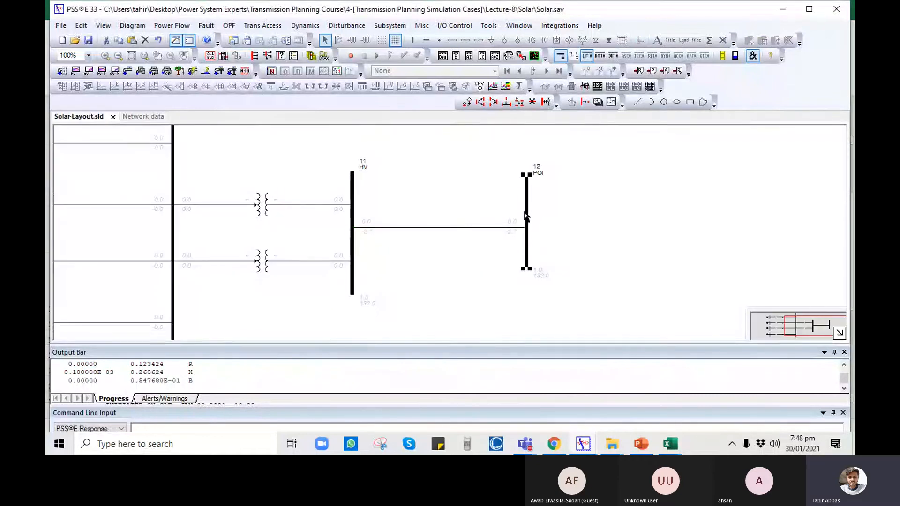
pyautogui.click(526, 223)
pyautogui.moveTo(524, 218); pyautogui.dragTo(526, 207)
pyautogui.moveTo(403, 262); pyautogui.dragTo(360, 259)
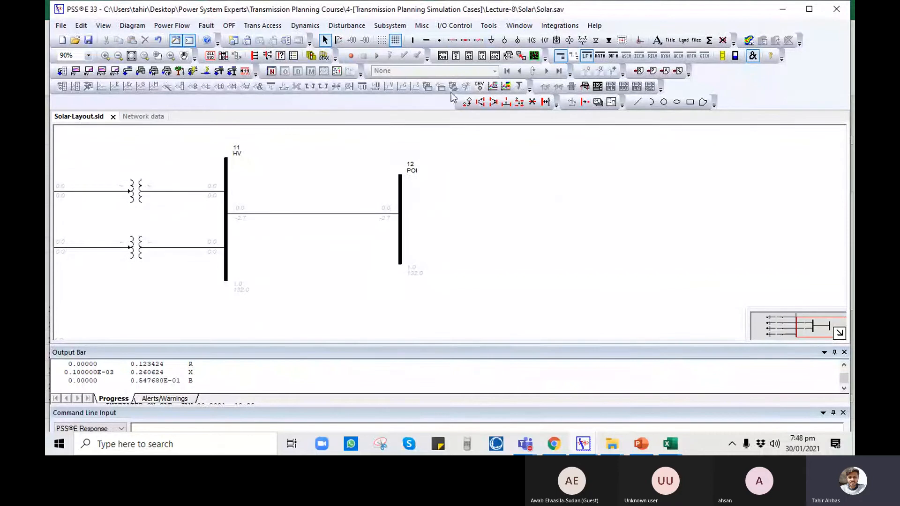
# - Change the type code of bus 12 POI to 3 - Swing Bus
pyautogui.doubleClick(400, 180)
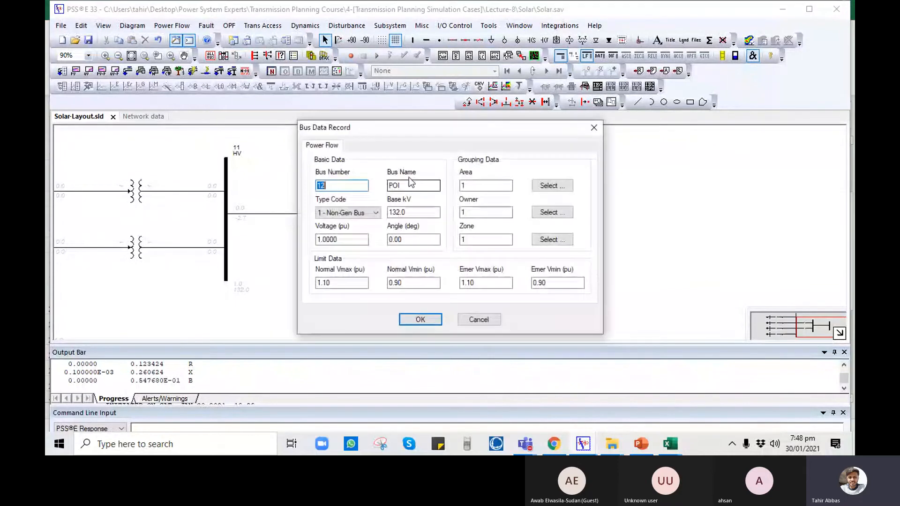
pyautogui.click(356, 212)
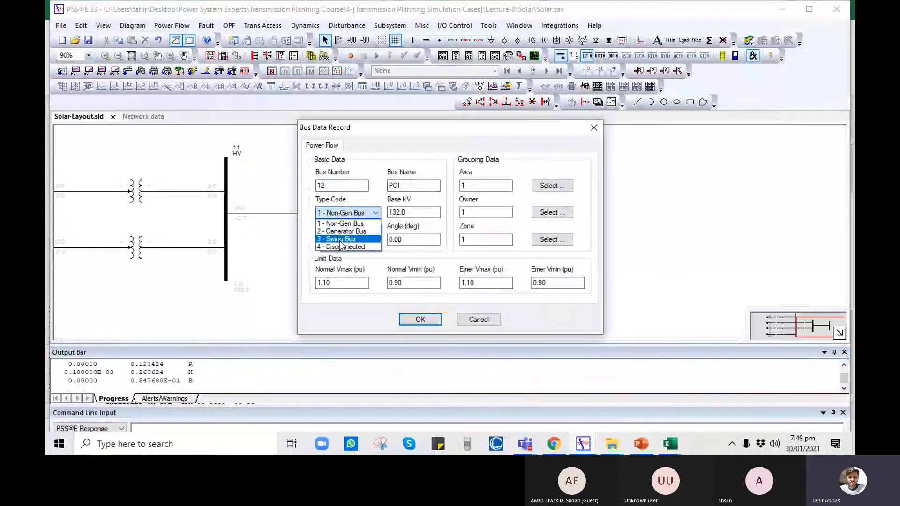
pyautogui.click(342, 243)
pyautogui.click(410, 315)
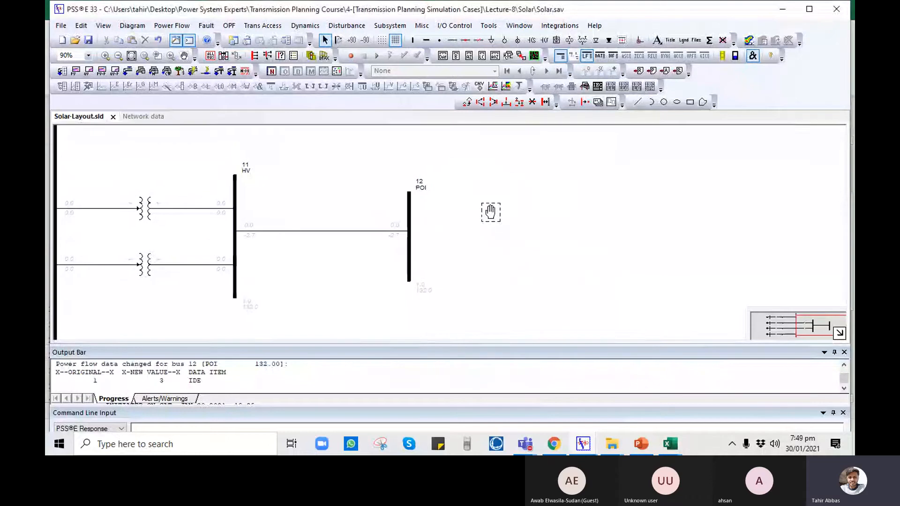
# - Add a machine with ID 1 to the POI bus, accepting its default data
pyautogui.click(505, 42)
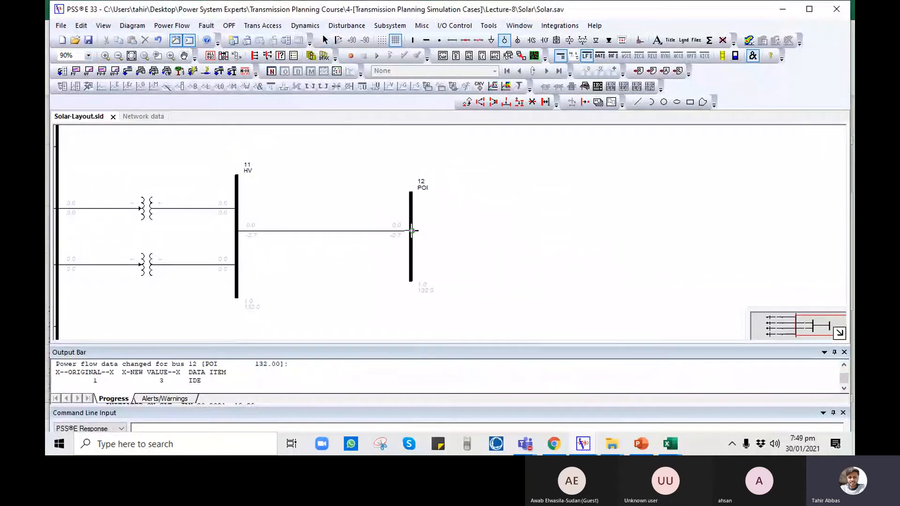
pyautogui.click(411, 230)
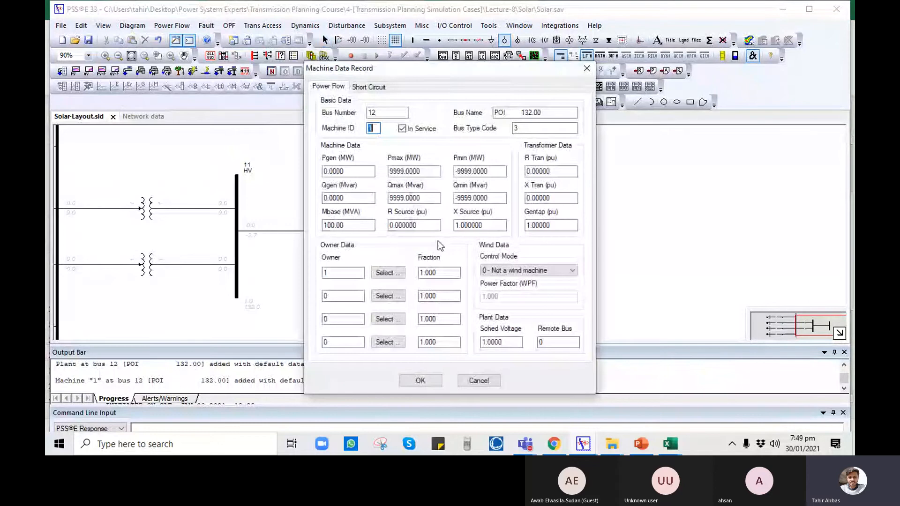
pyautogui.click(420, 380)
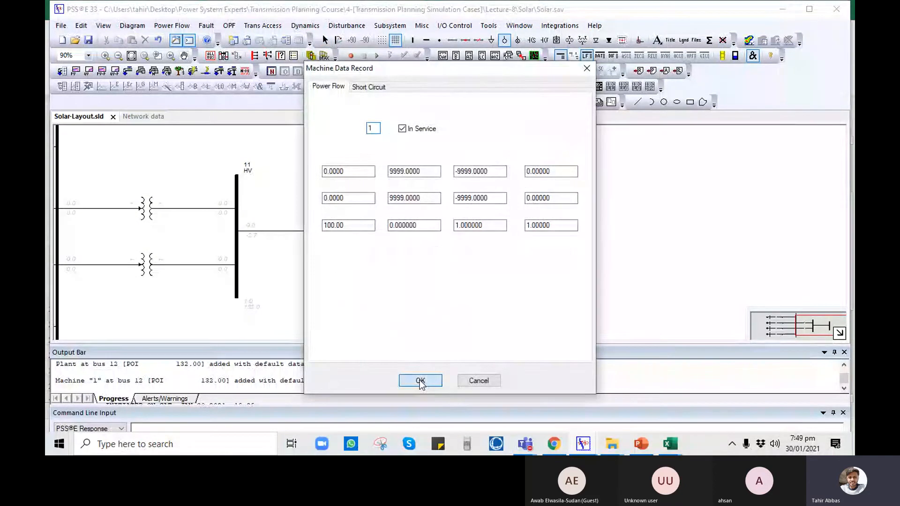
pyautogui.press('Escape')
pyautogui.moveTo(285, 249); pyautogui.dragTo(534, 225)
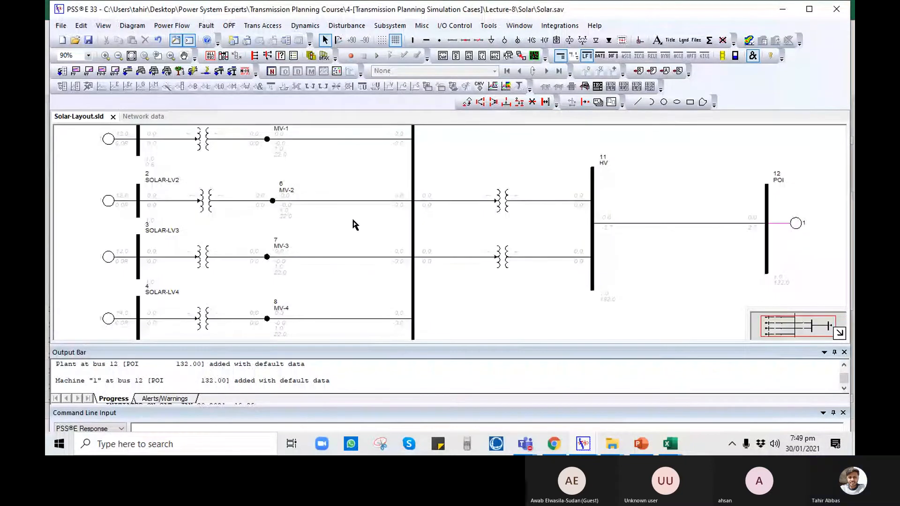
# - Save the network data as case data in Solar.sav
pyautogui.click(143, 116)
pyautogui.hotkey('ctrl', 's')
pyautogui.click(419, 392)
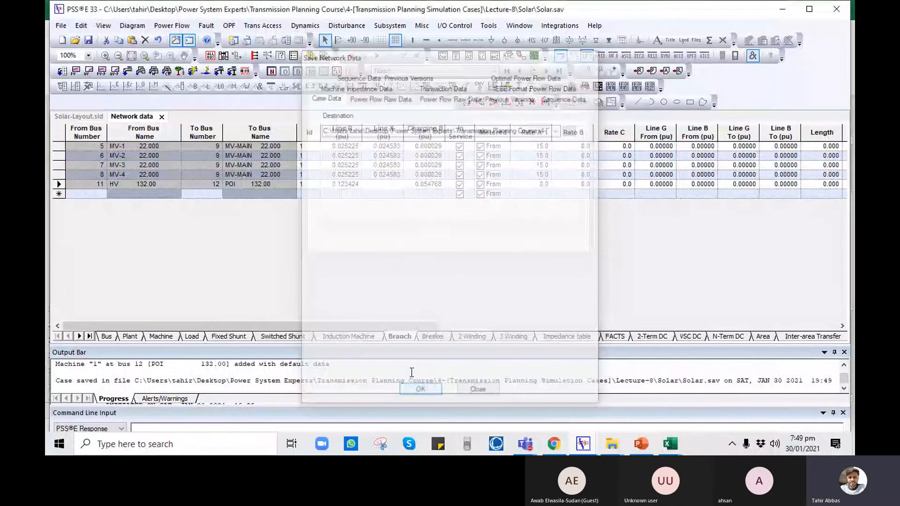
# - In the diagram defaults, set the first voltage level threshold to 0.6 and colour its range orange
pyautogui.click(78, 116)
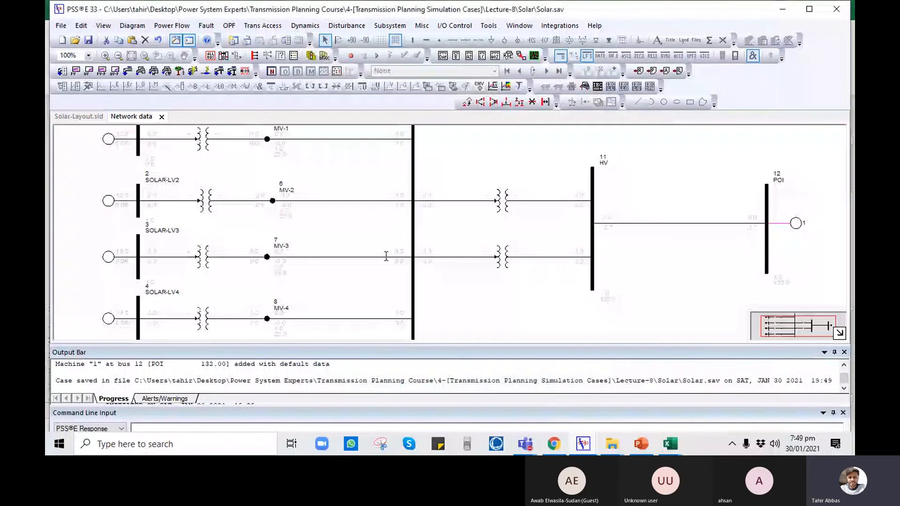
pyautogui.click(140, 27)
pyautogui.click(161, 70)
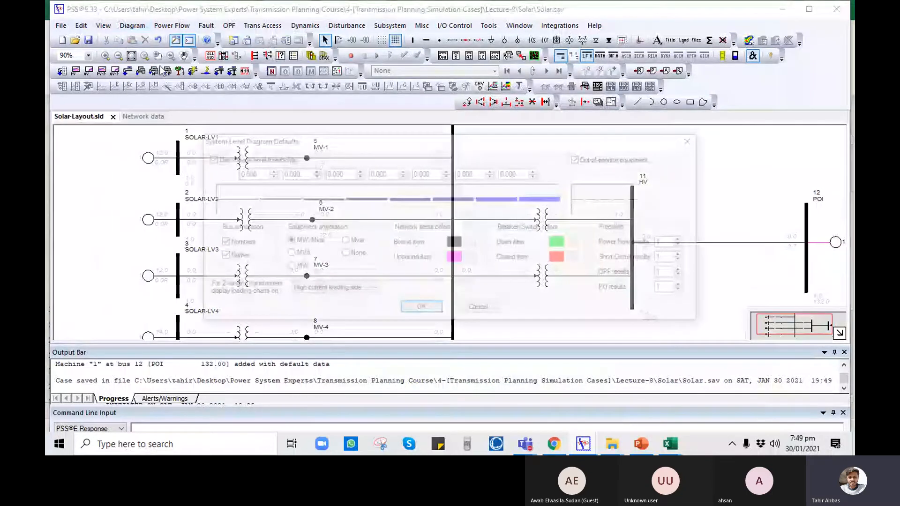
pyautogui.moveTo(255, 173); pyautogui.dragTo(215, 173)
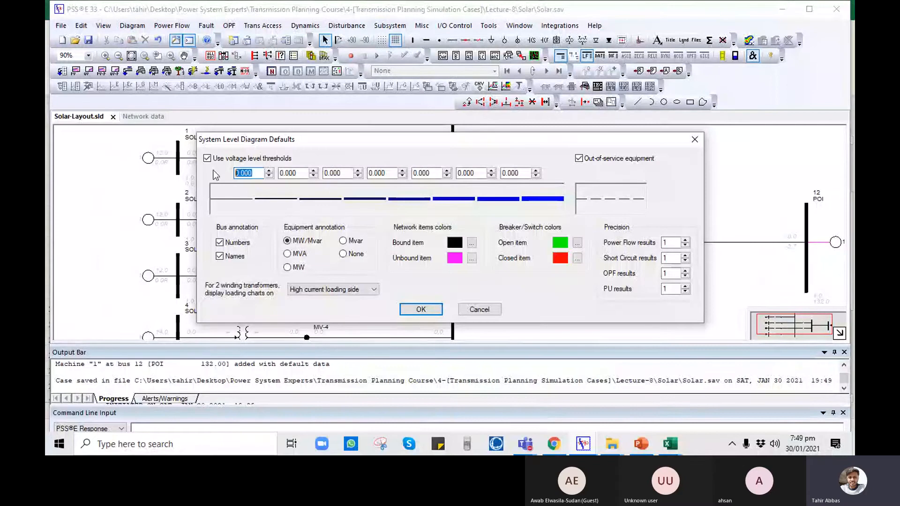
pyautogui.write('0.6')
pyautogui.click(241, 199)
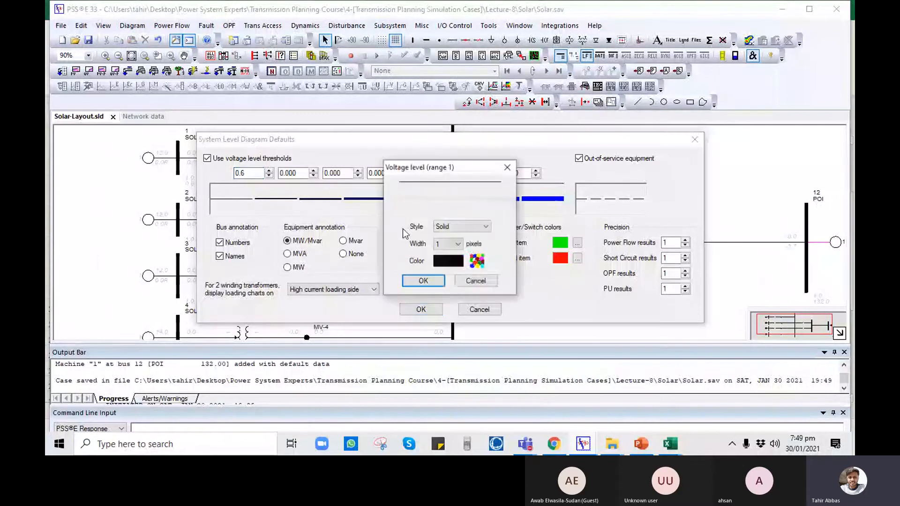
pyautogui.click(462, 262)
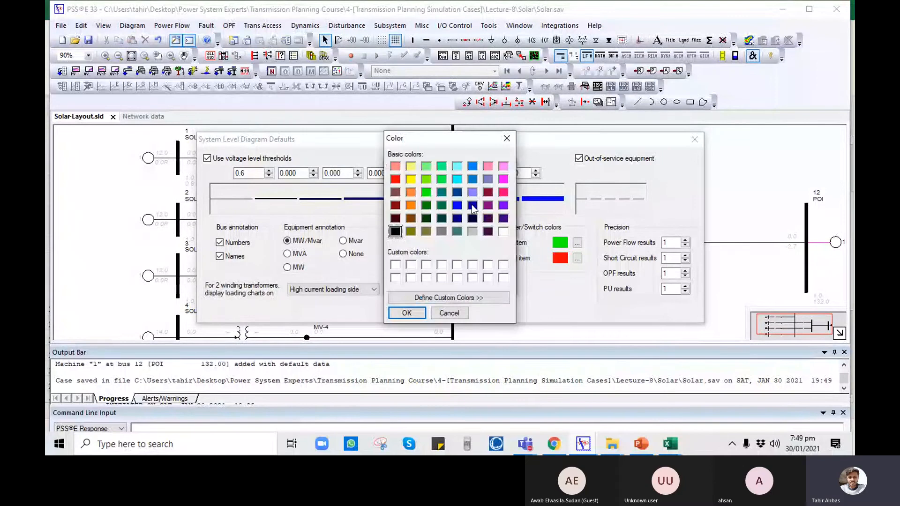
pyautogui.click(410, 206)
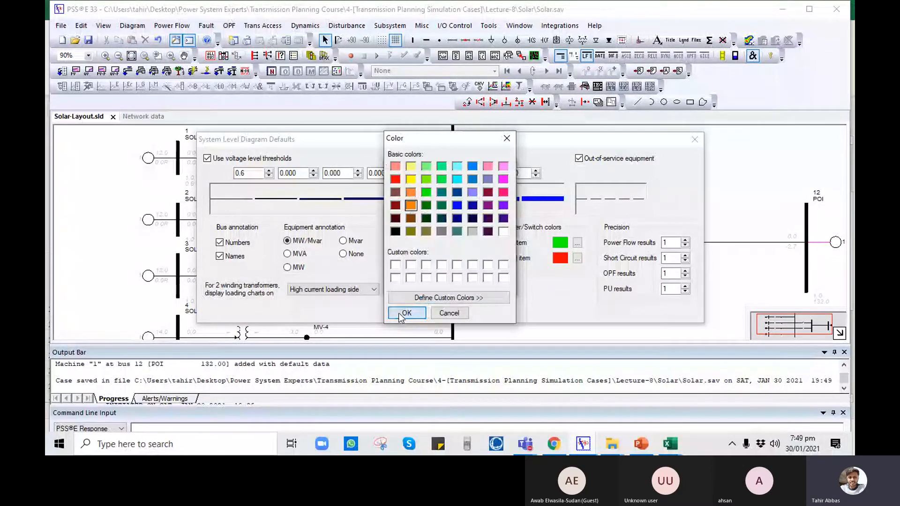
pyautogui.click(405, 313)
pyautogui.click(424, 279)
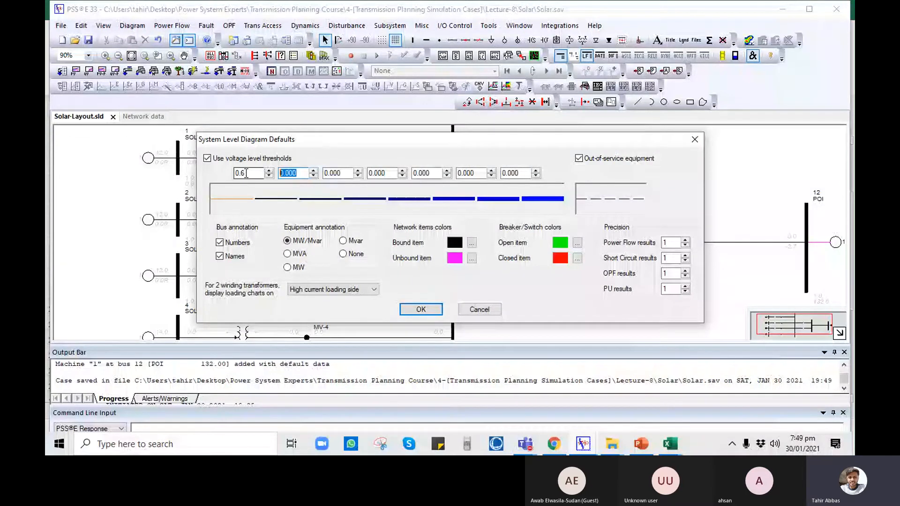
# - Set the second voltage level threshold to 22 and colour its range purple
pyautogui.write('22')
pyautogui.click(276, 199)
pyautogui.click(478, 264)
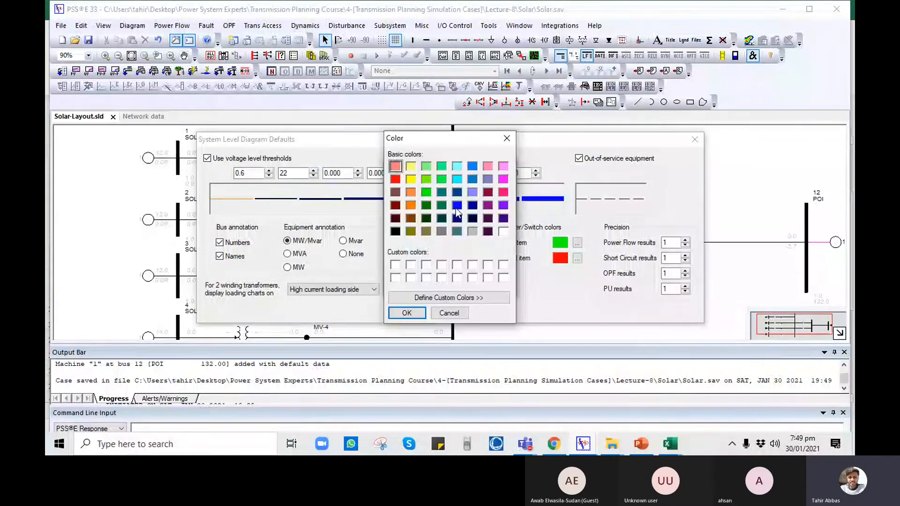
pyautogui.click(472, 219)
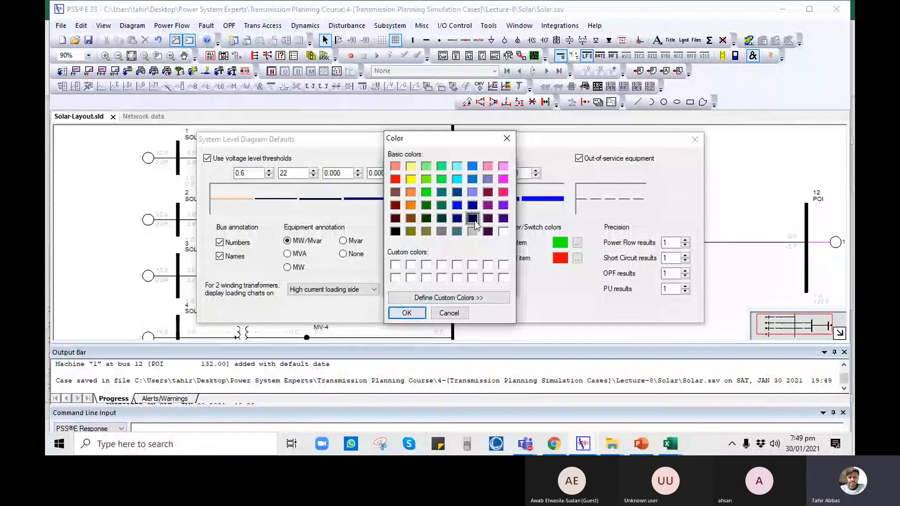
pyautogui.click(503, 205)
pyautogui.click(407, 313)
pyautogui.click(423, 281)
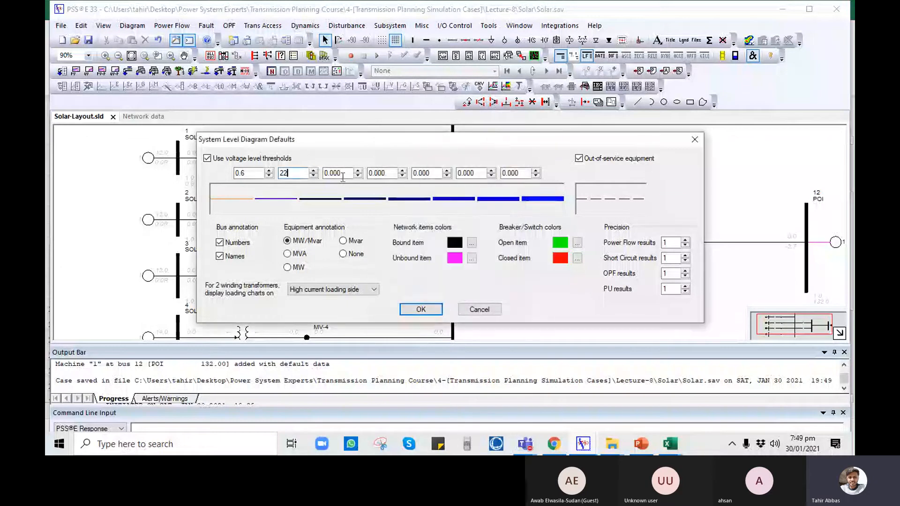
# - Set the third voltage level threshold to 132 and colour its range black
pyautogui.doubleClick(337, 173)
pyautogui.write('132')
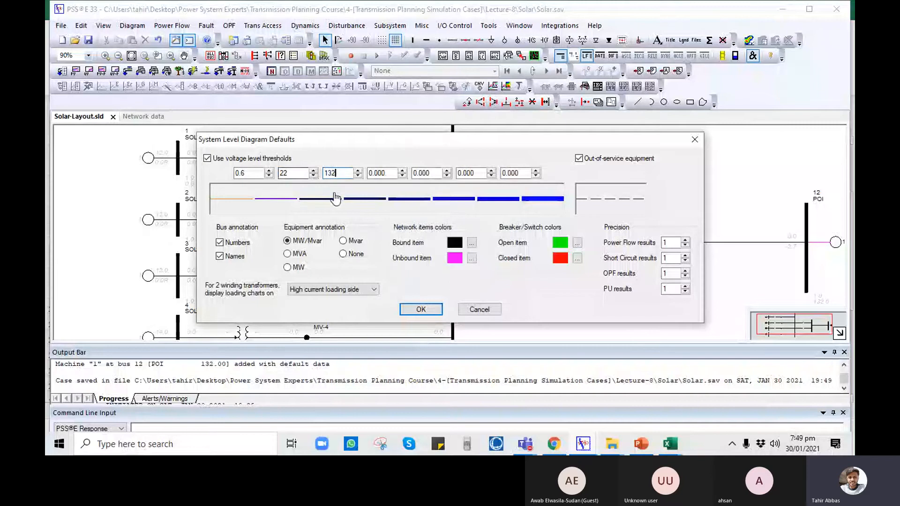
pyautogui.click(334, 199)
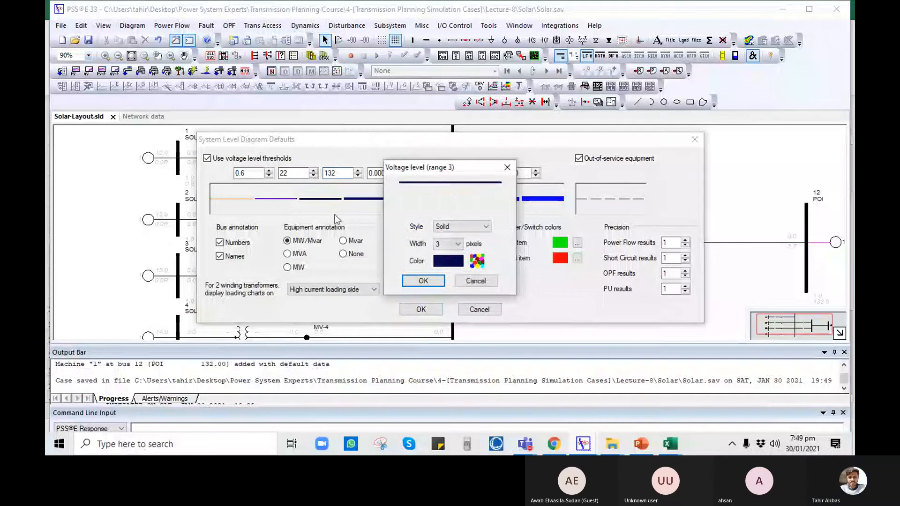
pyautogui.click(483, 264)
pyautogui.click(399, 240)
pyautogui.click(407, 313)
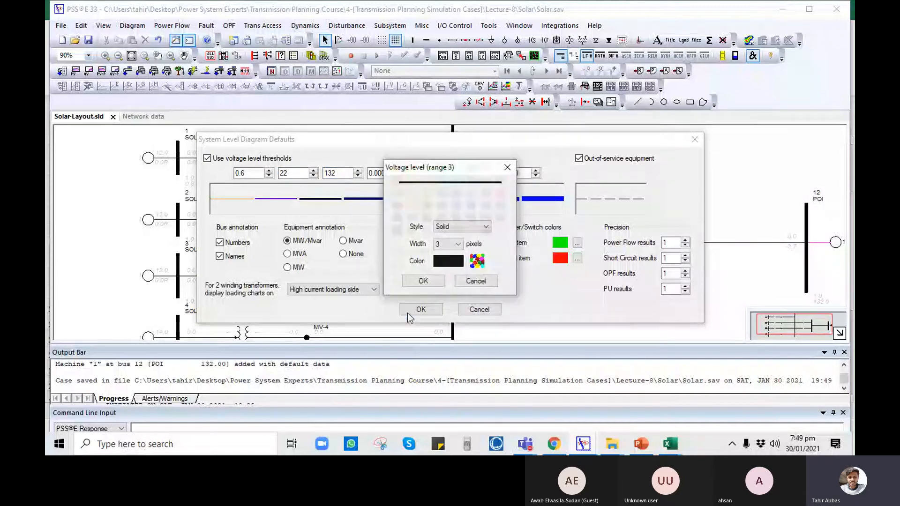
pyautogui.click(439, 280)
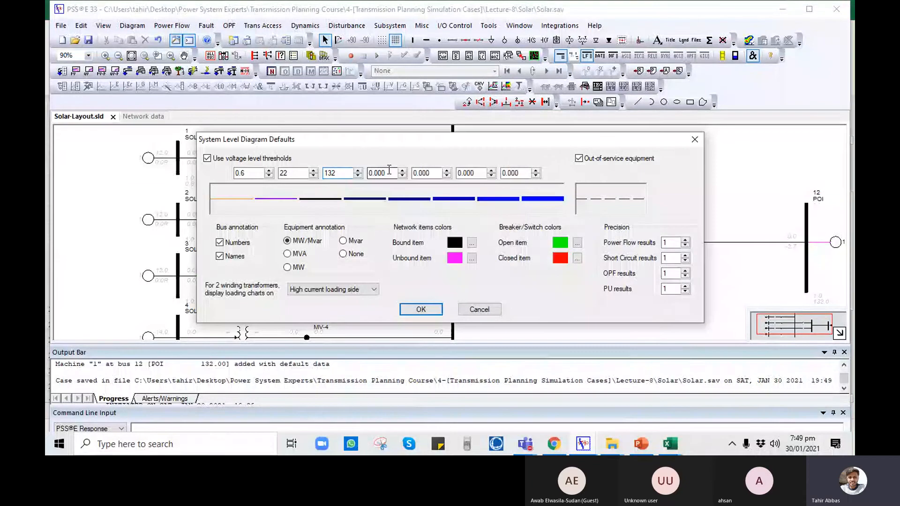
# - Set the fourth voltage level threshold to 220 and confirm the dark blue colour for its range
pyautogui.doubleClick(389, 173)
pyautogui.write('220')
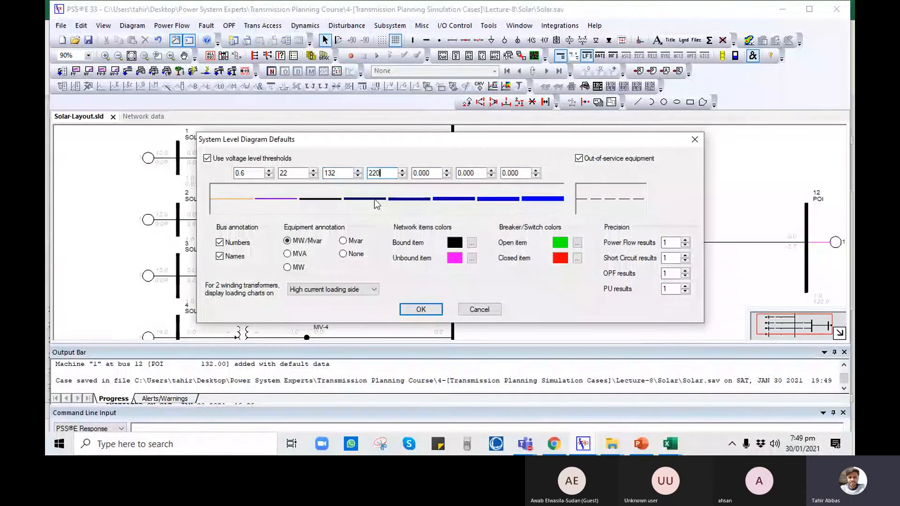
pyautogui.click(375, 199)
pyautogui.click(438, 256)
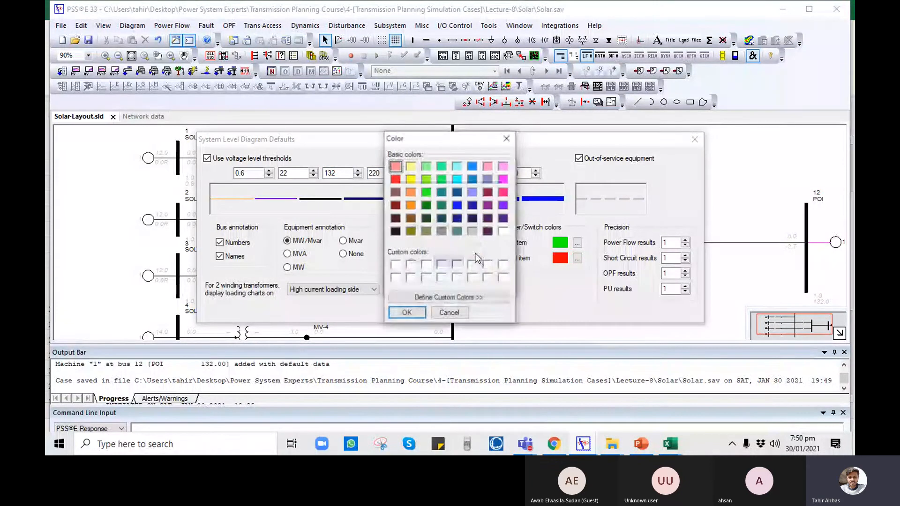
pyautogui.click(403, 312)
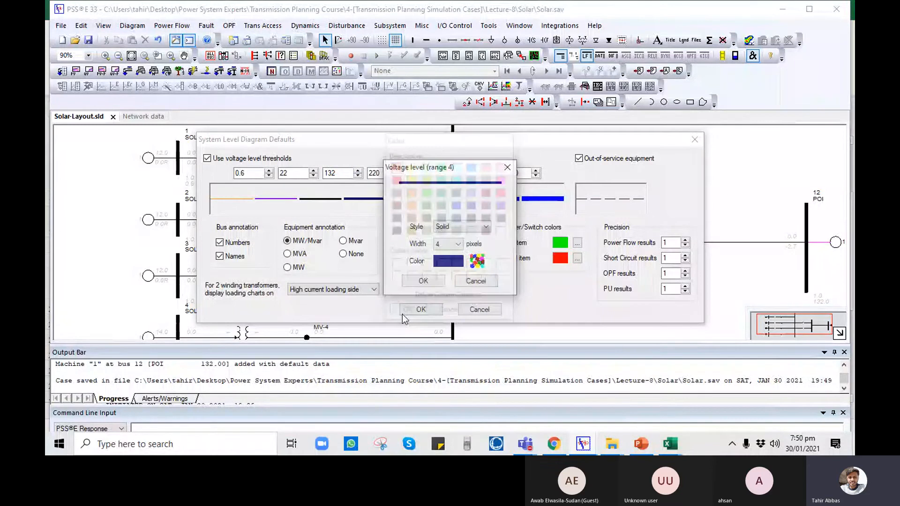
pyautogui.click(424, 280)
# - Colour the fifth voltage level range dark red and apply the diagram defaults
pyautogui.doubleClick(423, 173)
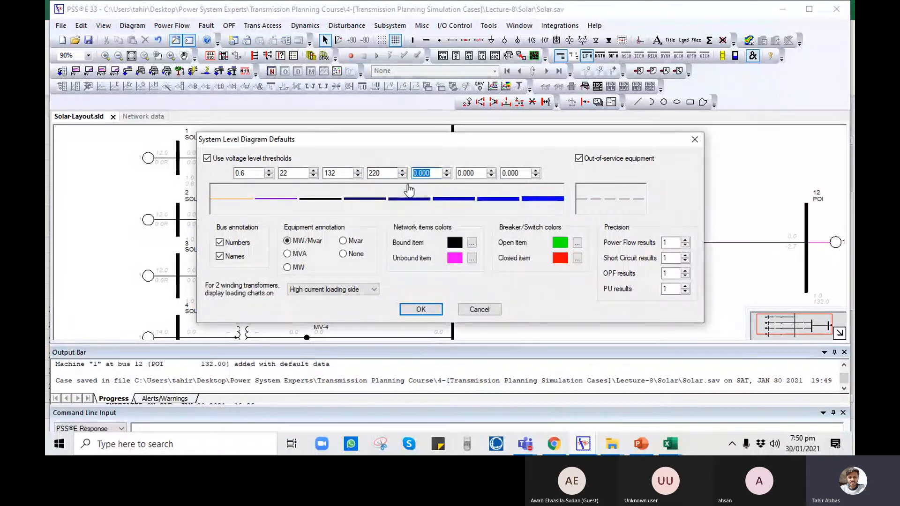
pyautogui.click(410, 199)
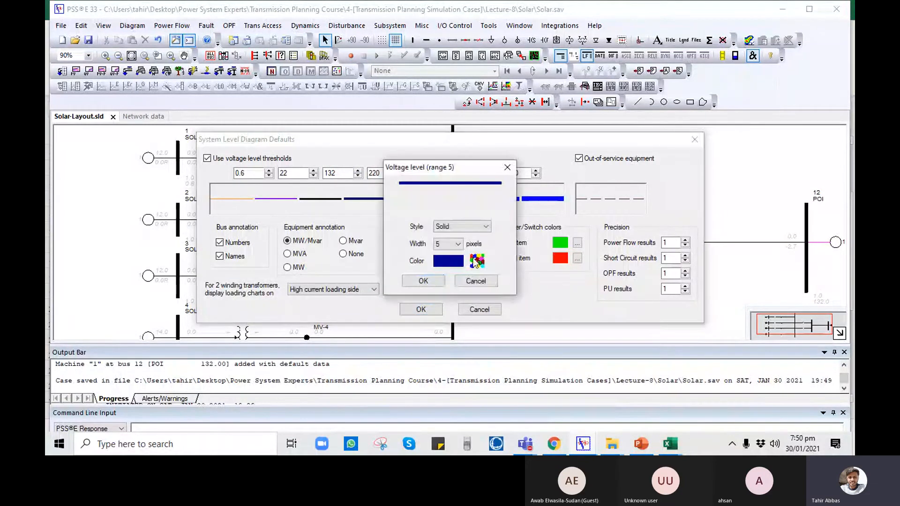
pyautogui.click(475, 261)
pyautogui.click(395, 206)
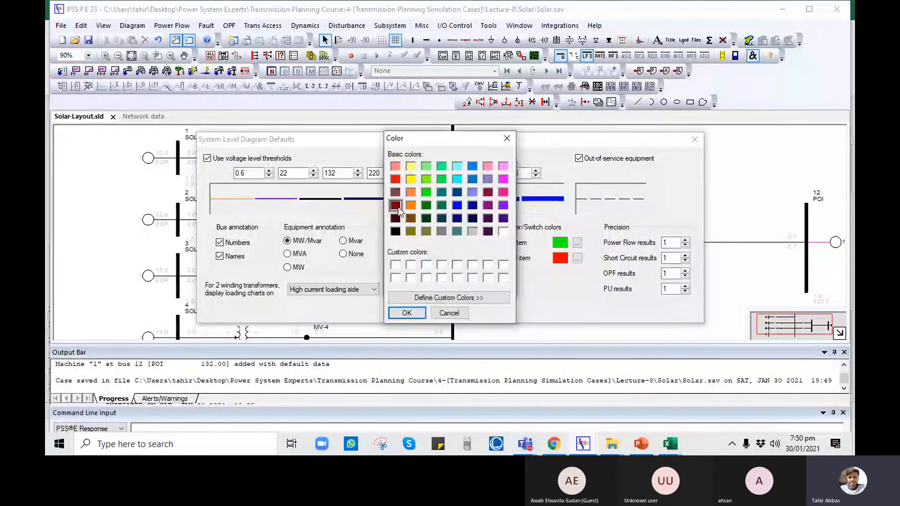
pyautogui.click(406, 313)
pyautogui.click(423, 280)
pyautogui.click(422, 308)
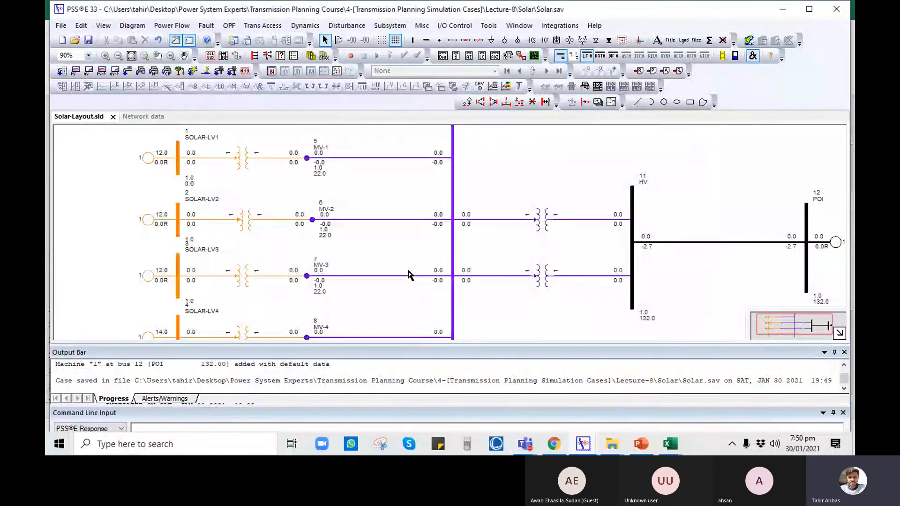
# - Increase the font size of the labels in the diagram properties
pyautogui.moveTo(323, 224); pyautogui.dragTo(283, 207)
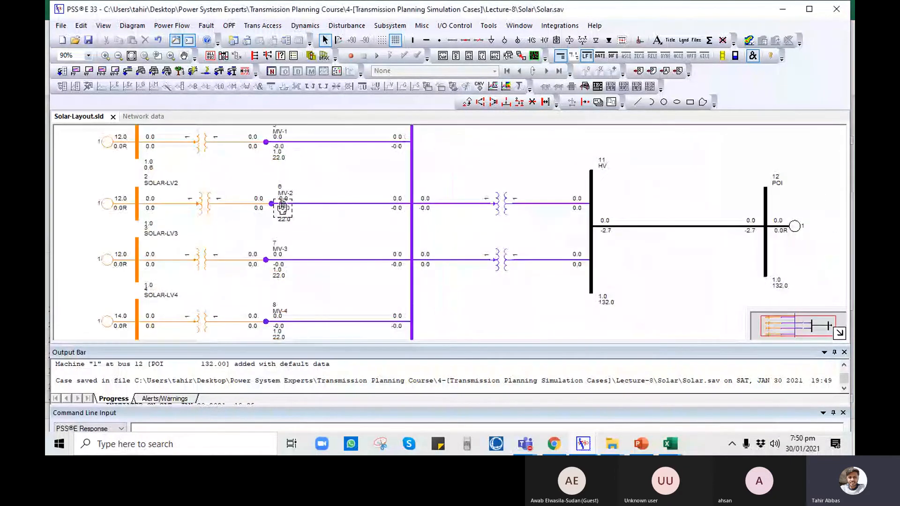
pyautogui.scroll(-2, 440, 304)
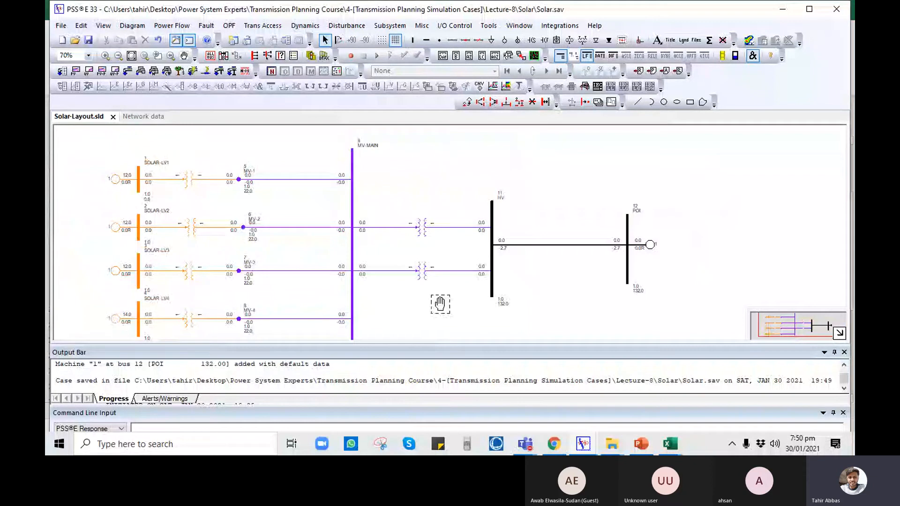
pyautogui.doubleClick(440, 304)
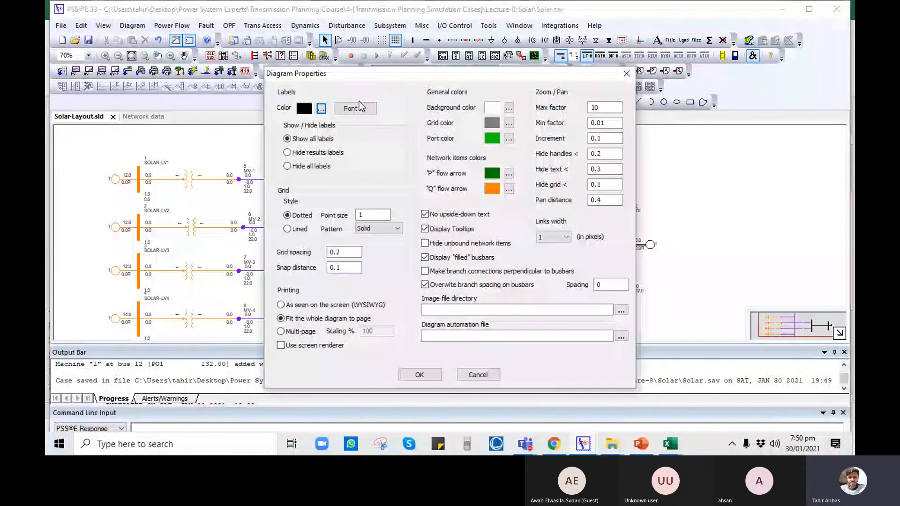
pyautogui.click(359, 105)
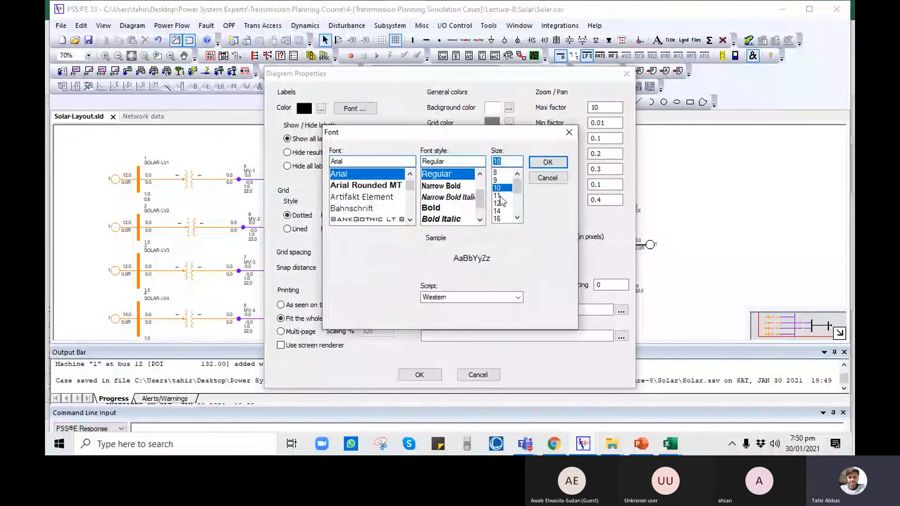
pyautogui.click(545, 167)
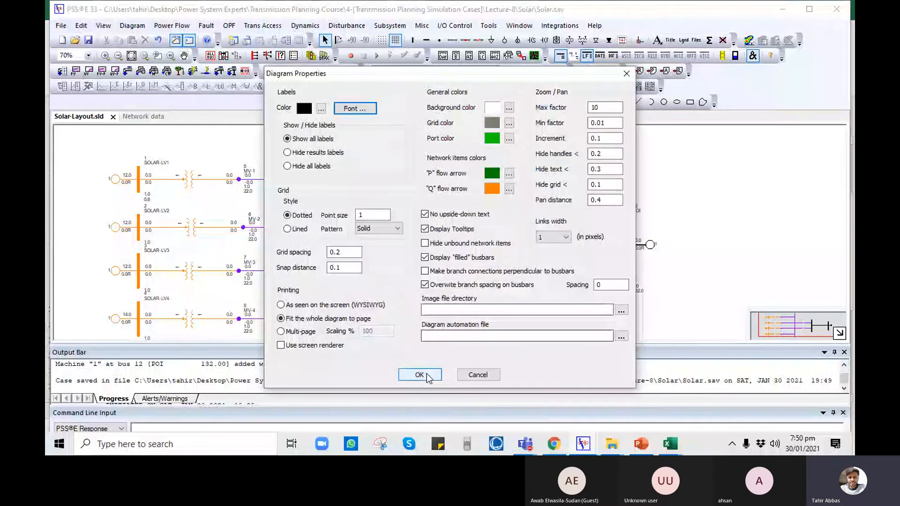
pyautogui.click(428, 375)
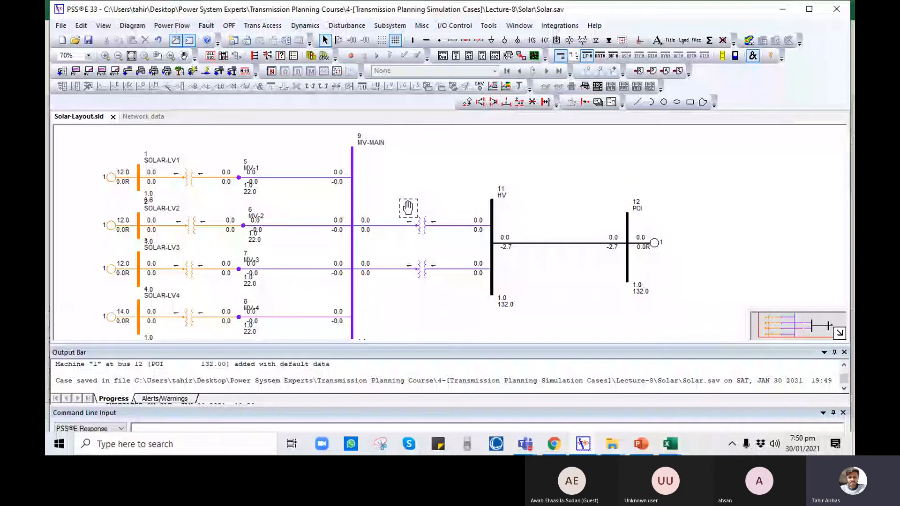
pyautogui.moveTo(408, 207); pyautogui.dragTo(450, 185)
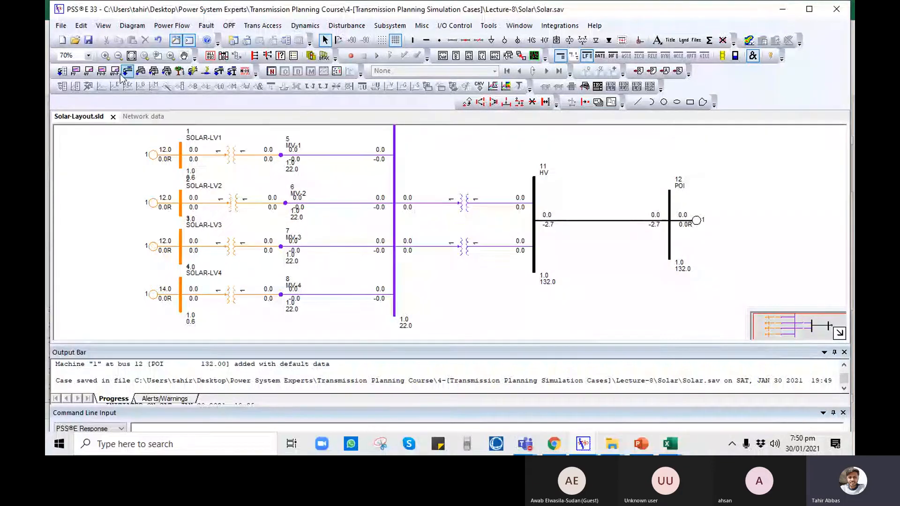
# - Save the network's case data in Solar.sav again
pyautogui.click(144, 119)
pyautogui.hotkey('ctrl', 's')
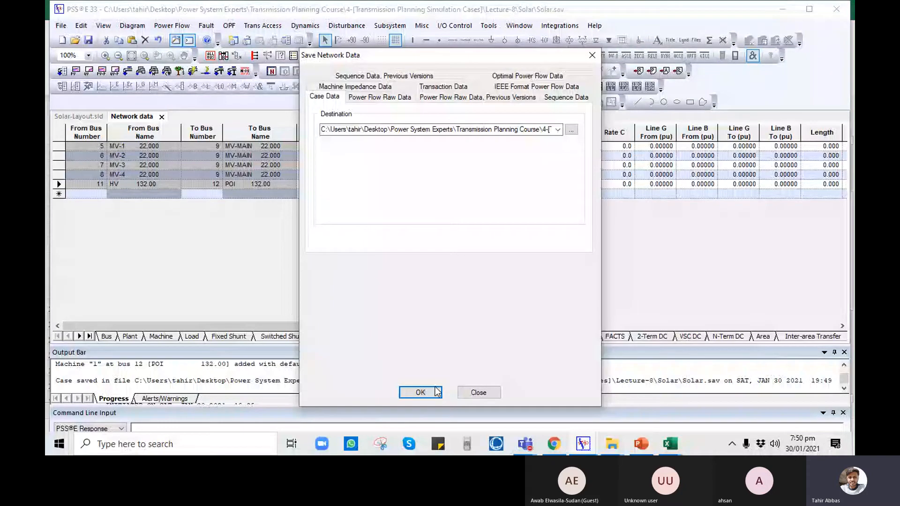
pyautogui.click(420, 393)
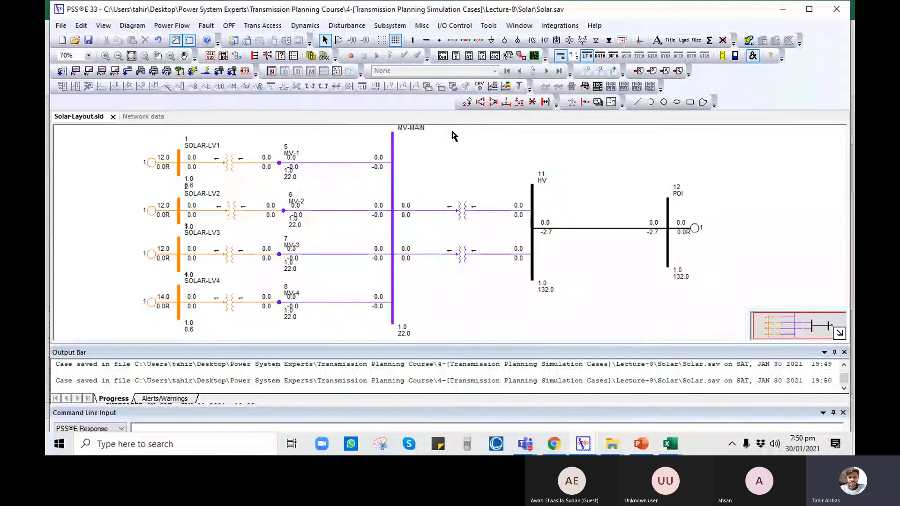
# - Solve the load flow with the fixed slope decoupled Newton-Raphson method and close the solution dialog
pyautogui.click(206, 26)
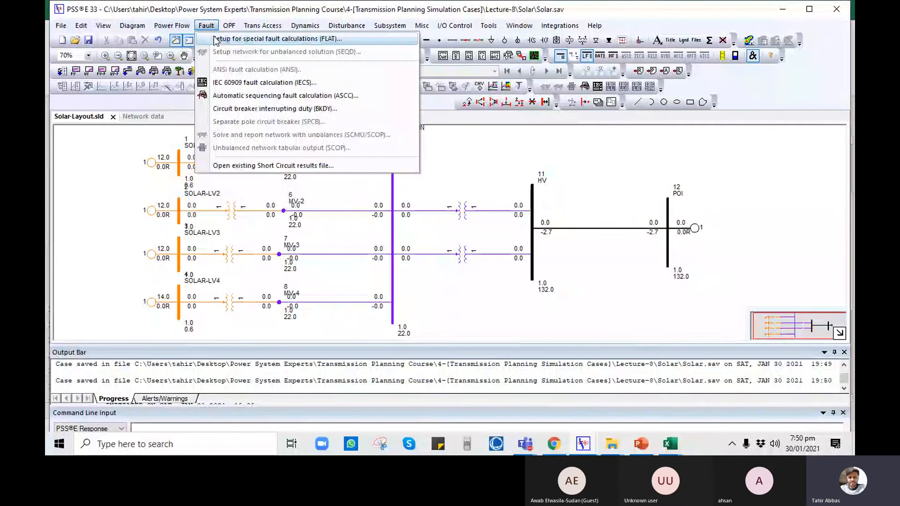
pyautogui.moveTo(184, 29)
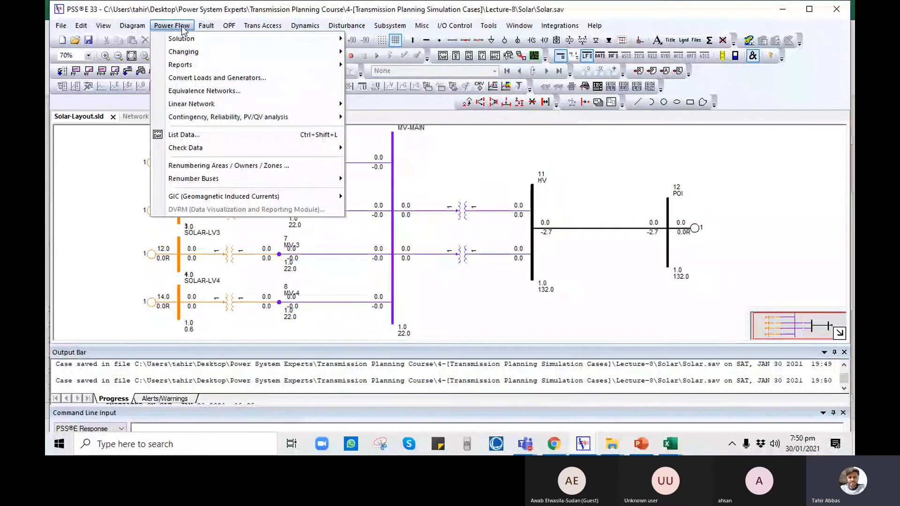
pyautogui.click(376, 53)
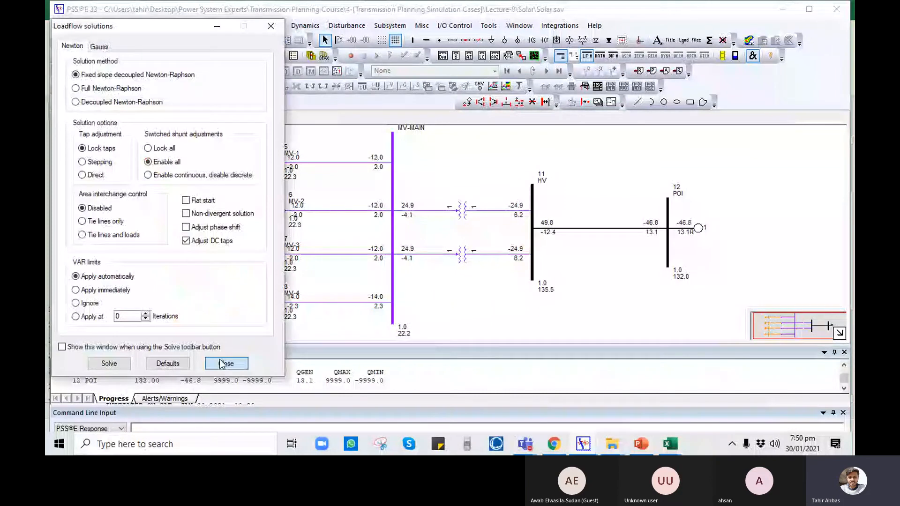
pyautogui.click(226, 364)
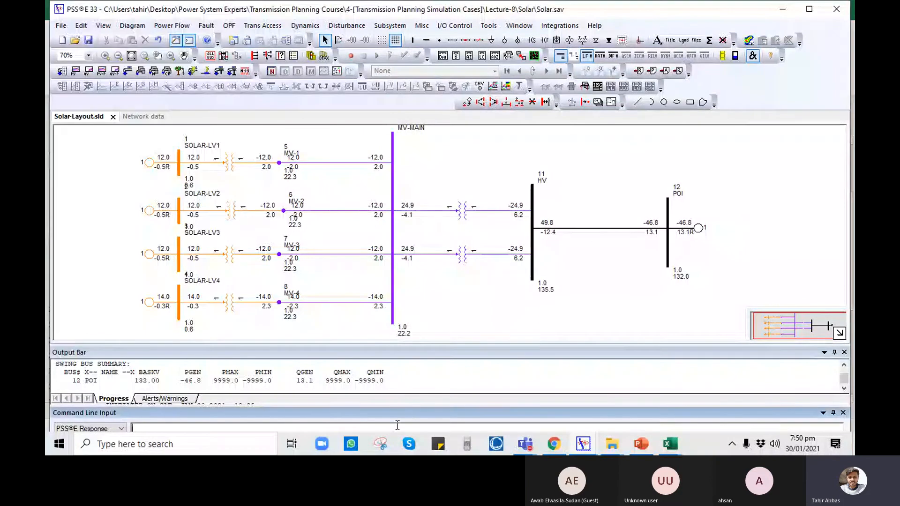
# - Hide the command line input pane and maximise the program window
pyautogui.moveTo(377, 414)
pyautogui.mouseDown()
pyautogui.moveTo(373, 387)
pyautogui.moveTo(381, 386)
pyautogui.moveTo(375, 409)
pyautogui.mouseUp()
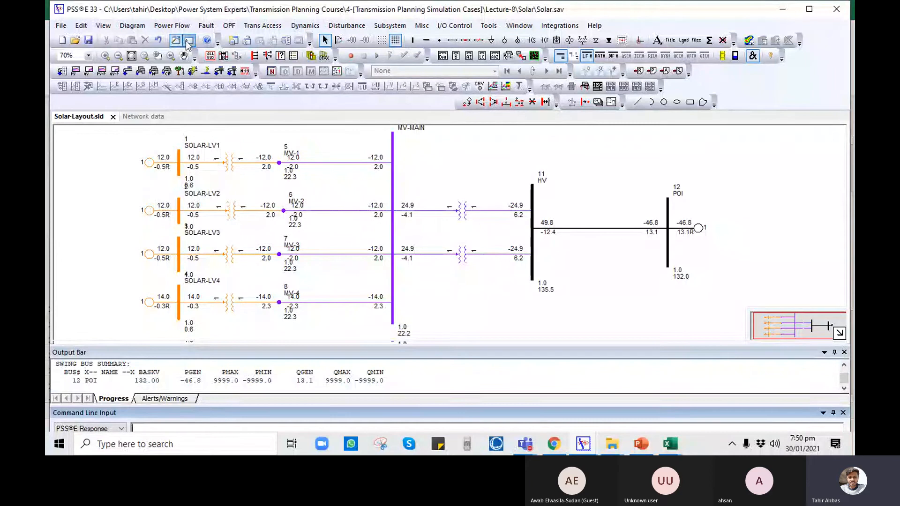
pyautogui.click(189, 40)
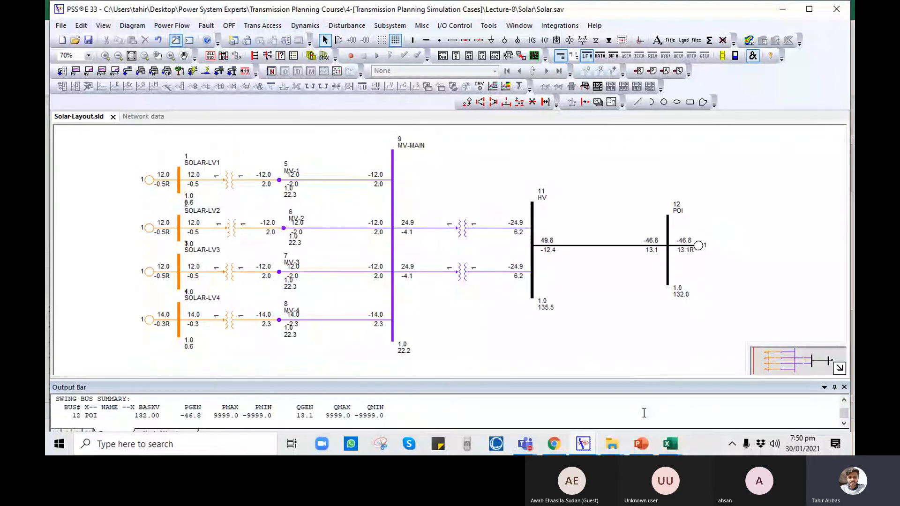
pyautogui.click(809, 9)
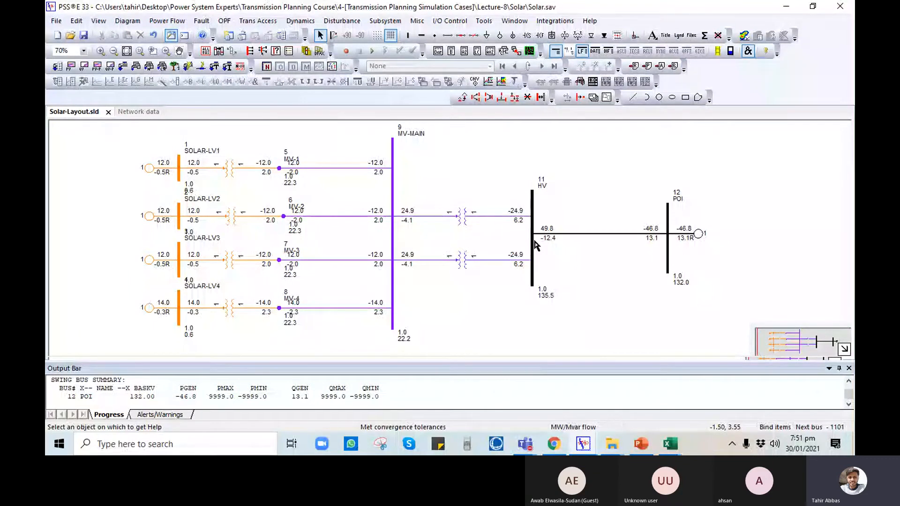
# - Turn on the animated flow arrows for the active and reactive power in the diagram
pyautogui.click(717, 52)
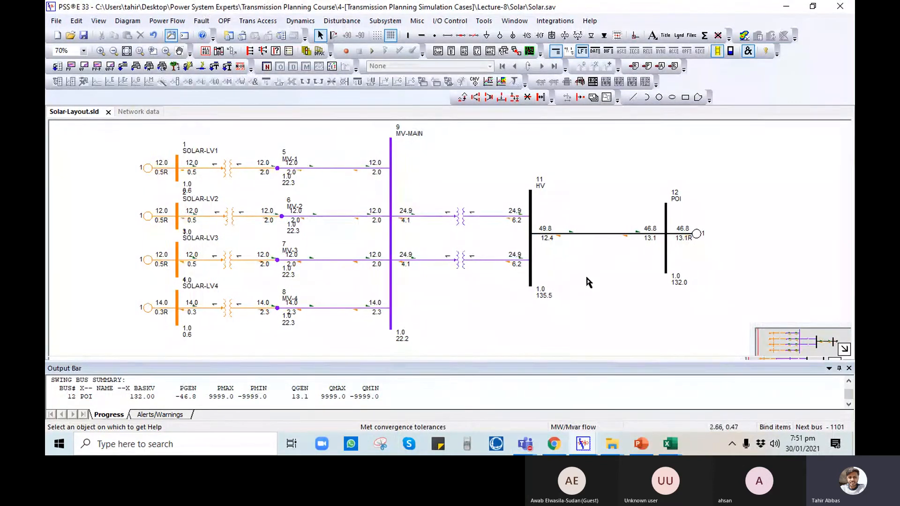
pyautogui.scroll(-1, 614, 271)
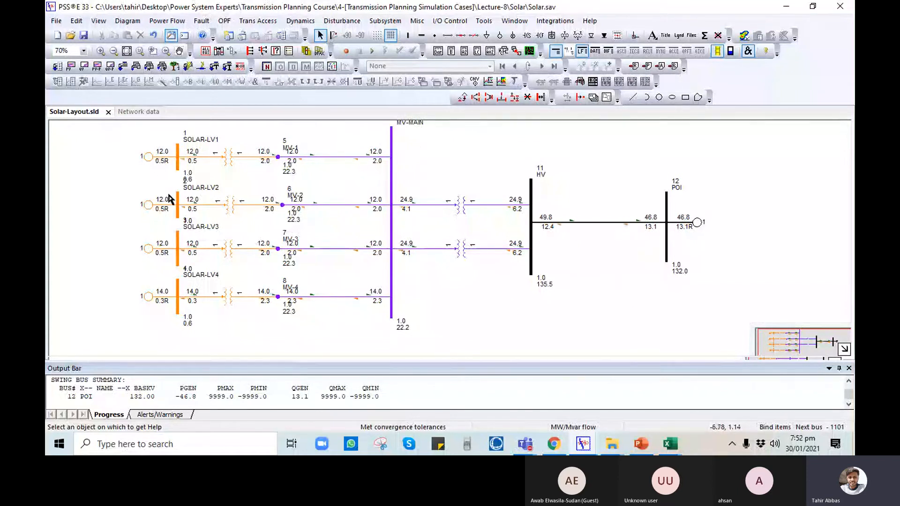
# - Set the scheduled voltage of the SOLAR-LV1 machine to 1.02
pyautogui.doubleClick(150, 161)
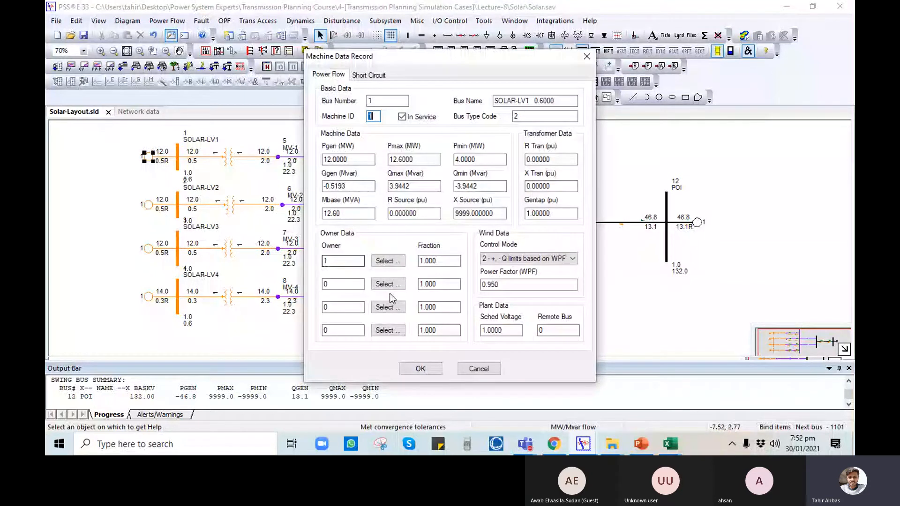
pyautogui.click(502, 330)
pyautogui.press('BackSpace')
pyautogui.press('BackSpace')
pyautogui.press('BackSpace')
pyautogui.press('BackSpace')
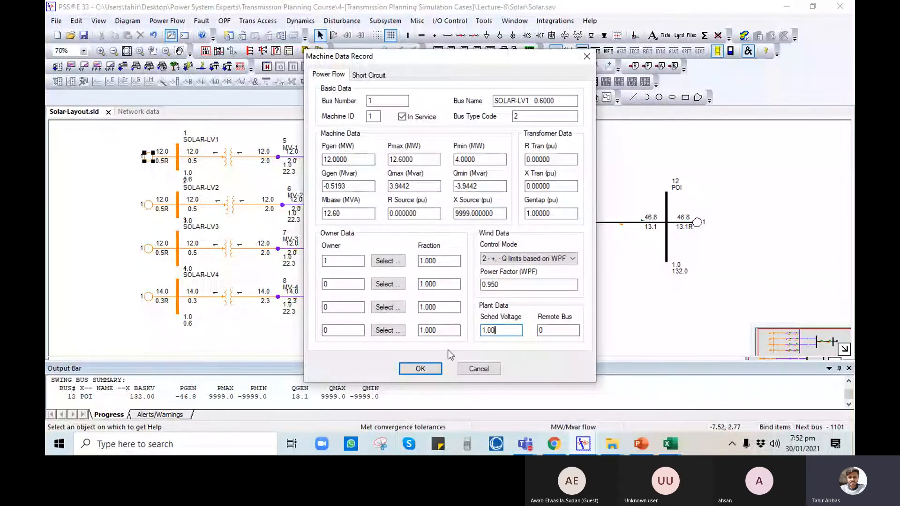
pyautogui.write('02')
pyautogui.click(429, 368)
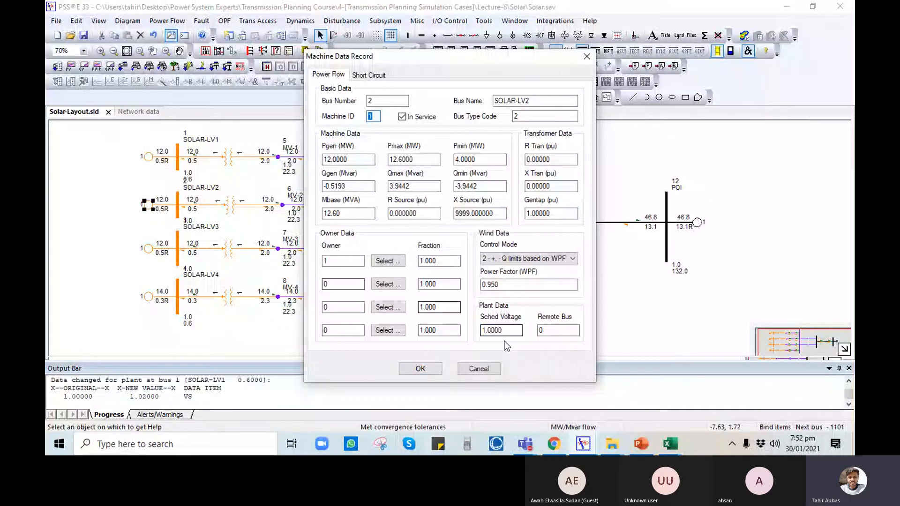
# - Set the scheduled voltage of the SOLAR-LV2 machine to 1.02
pyautogui.moveTo(505, 331); pyautogui.dragTo(492, 331)
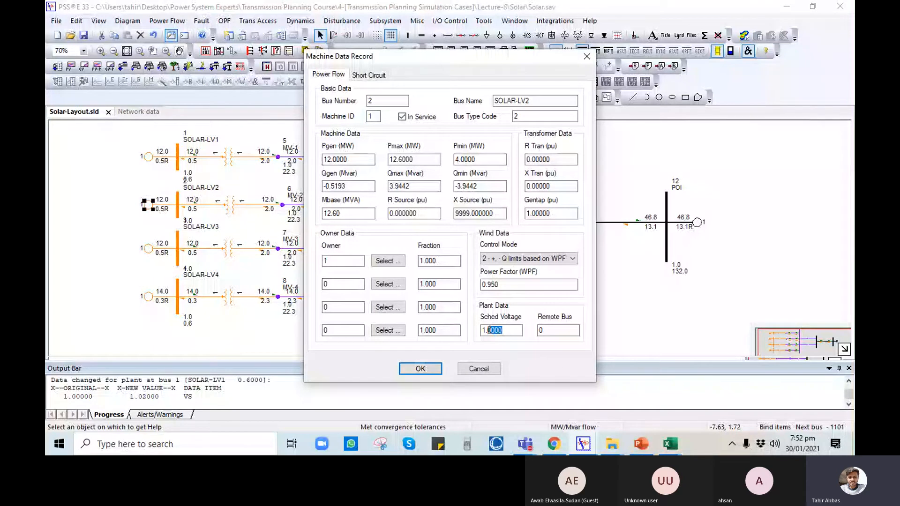
pyautogui.write('2')
pyautogui.click(417, 369)
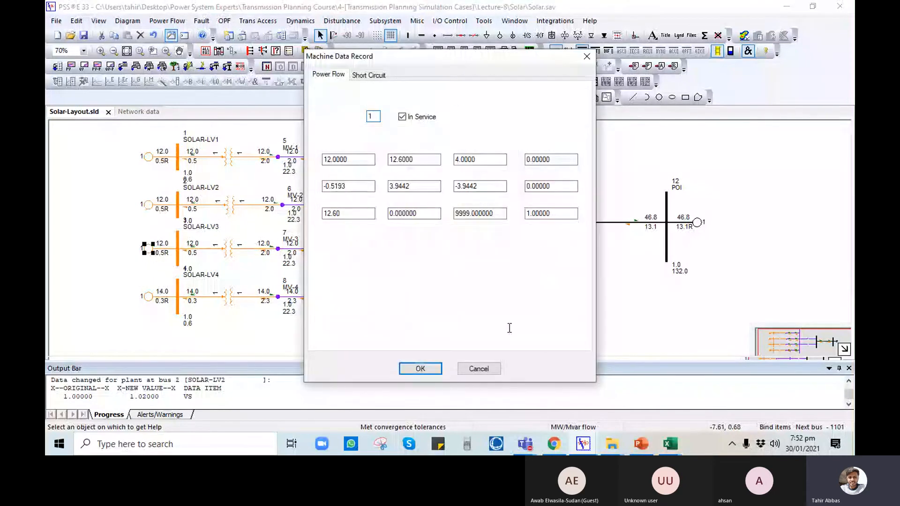
# - Set the scheduled voltage of the SOLAR-LV3 and SOLAR-LV4 machines to 1.02
pyautogui.write('2')
pyautogui.click(420, 368)
pyautogui.moveTo(508, 329); pyautogui.dragTo(493, 331)
pyautogui.doubleClick(147, 298)
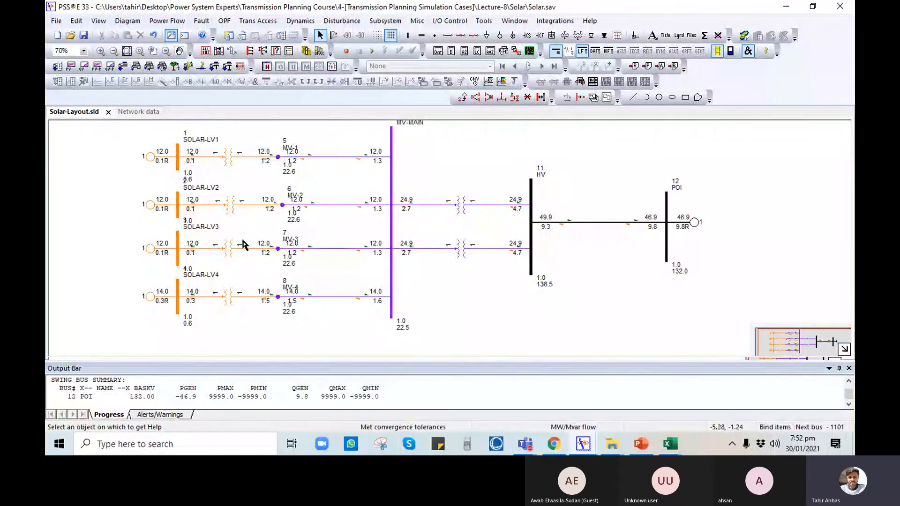
# - Set the winding 1 ratio of the transformer between SOLAR-LV1 and MV-1 to 0.95 pu
pyautogui.click(227, 160)
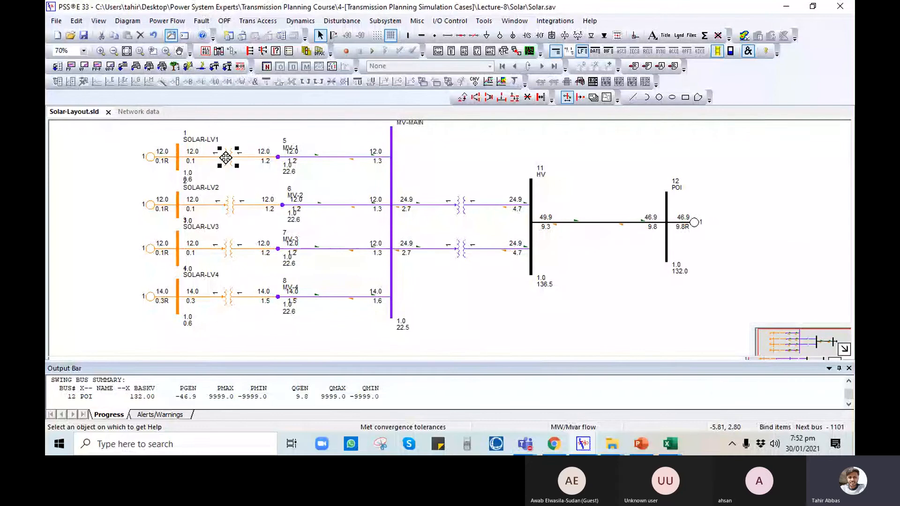
pyautogui.doubleClick(227, 161)
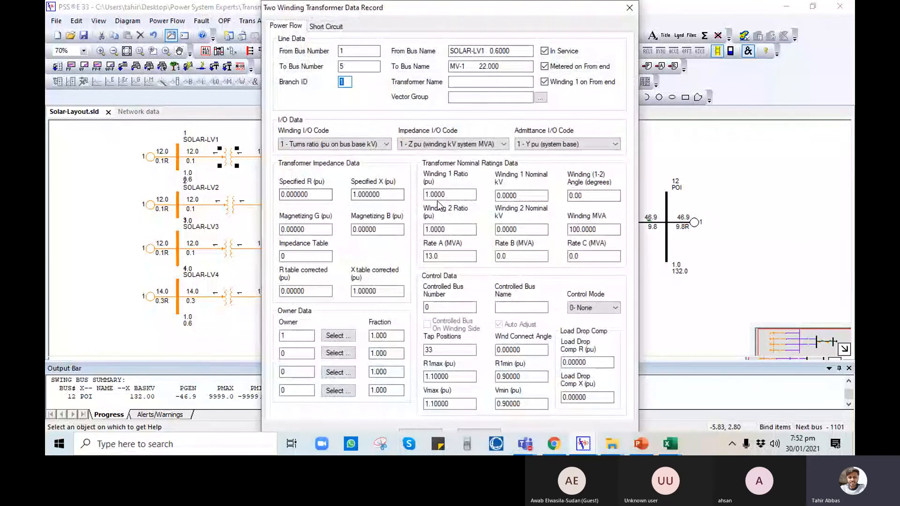
pyautogui.moveTo(446, 194); pyautogui.dragTo(422, 193)
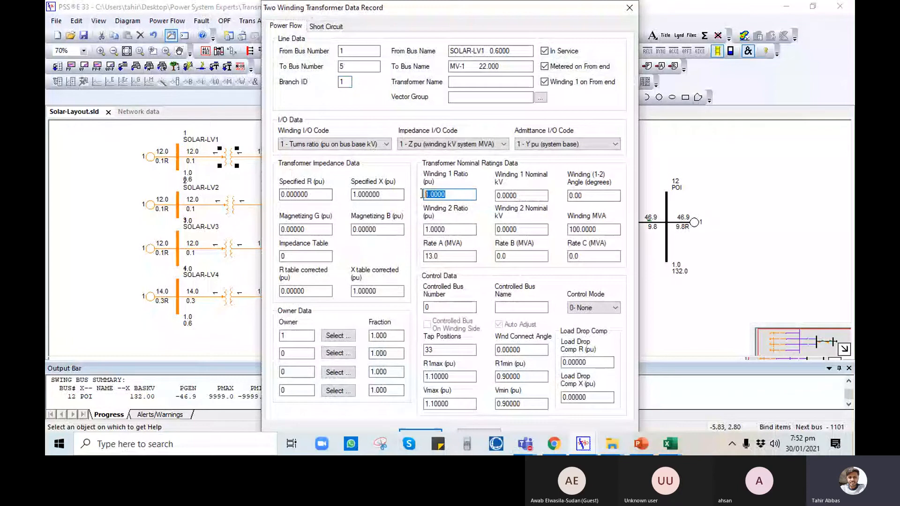
pyautogui.write('95')
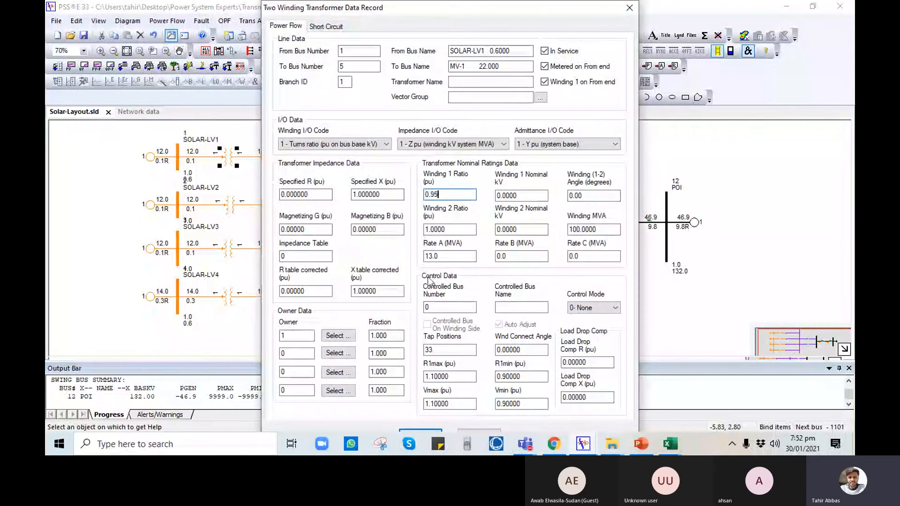
pyautogui.click(420, 429)
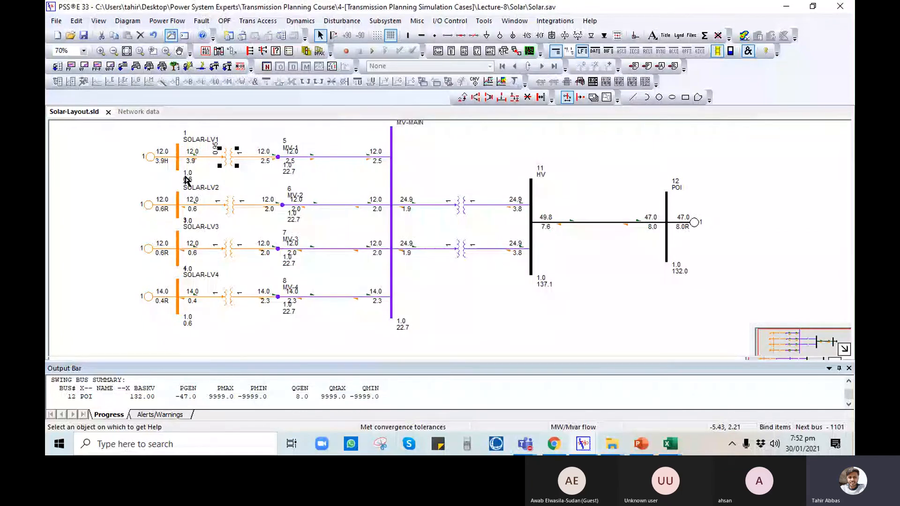
# - Change the winding 1 ratio of the SOLAR-LV1 to MV-1 transformer to 0.9875 pu
pyautogui.doubleClick(228, 157)
pyautogui.click(462, 196)
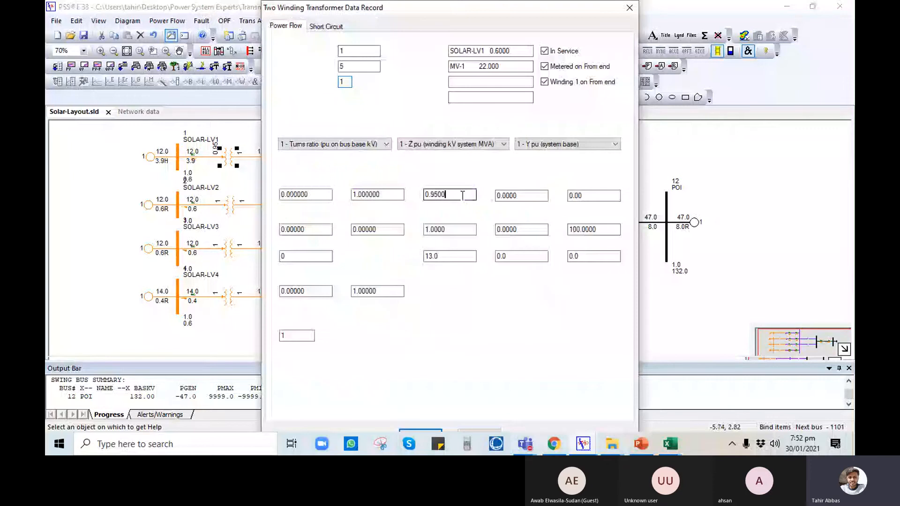
pyautogui.moveTo(463, 196); pyautogui.dragTo(436, 195)
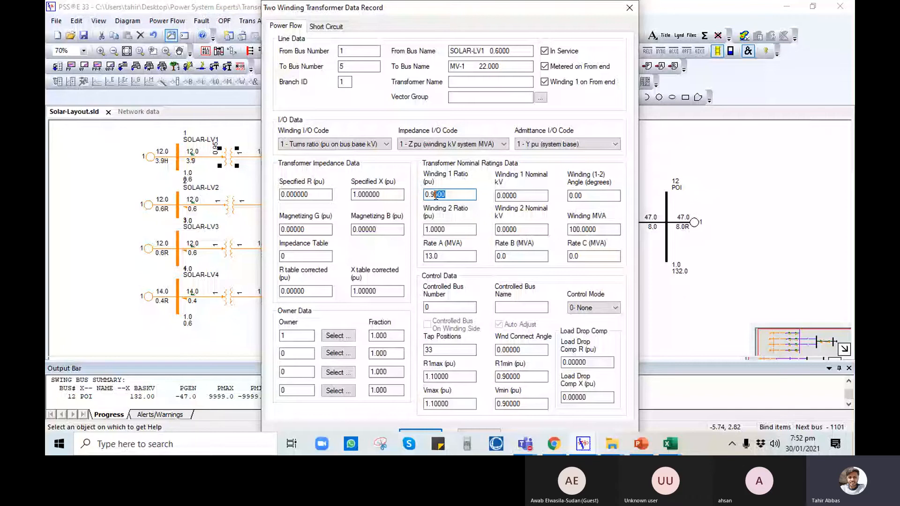
pyautogui.write('875')
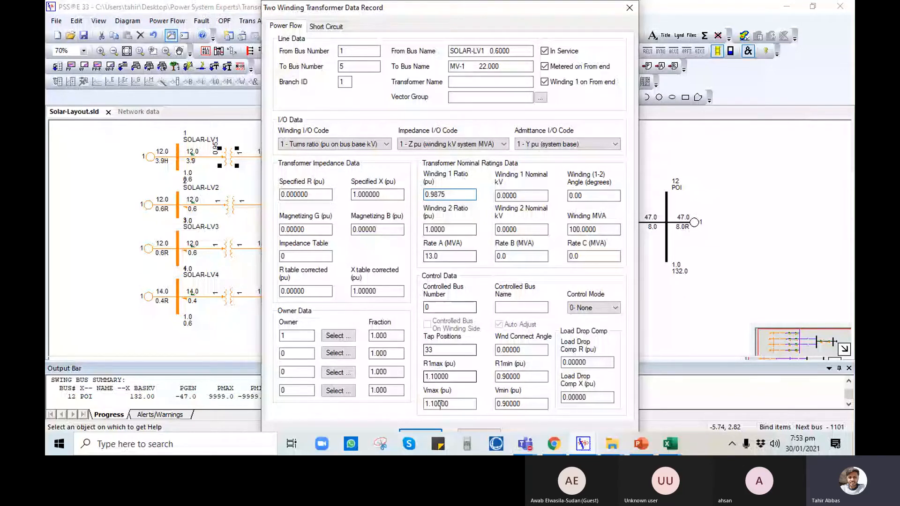
pyautogui.press('Return')
# - Set the winding 1 ratio of the SOLAR-LV2 to MV-2 and SOLAR-LV3 to MV-3 transformers to 0.9875 pu
pyautogui.doubleClick(230, 205)
pyautogui.moveTo(450, 194); pyautogui.dragTo(406, 198)
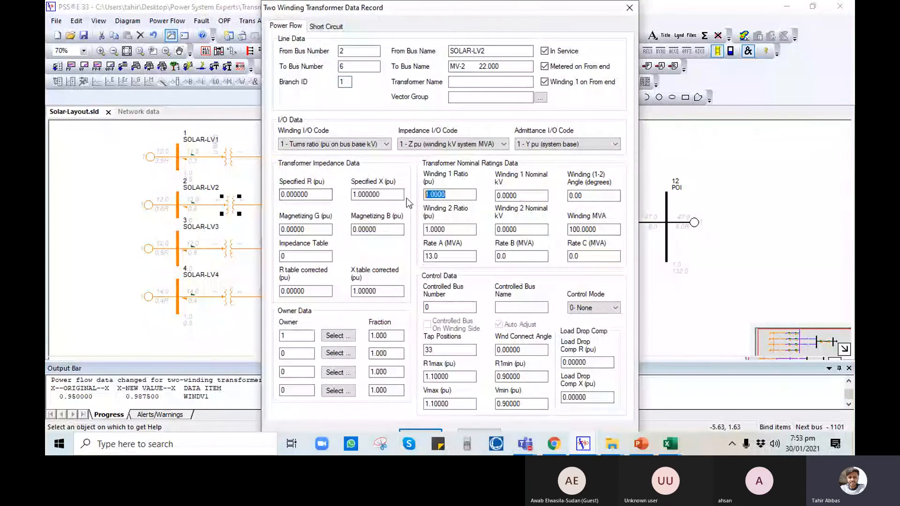
pyautogui.write('0.9875')
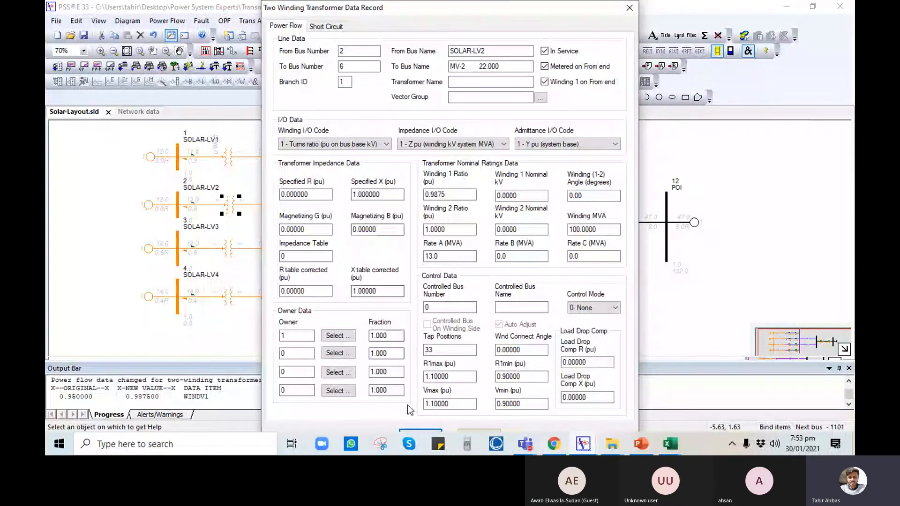
pyautogui.press('Return')
pyautogui.doubleClick(224, 255)
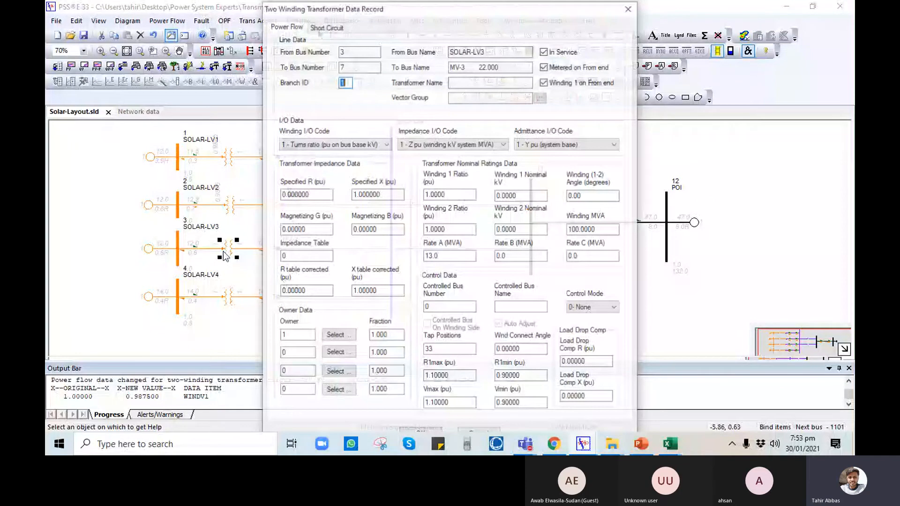
pyautogui.moveTo(471, 194); pyautogui.dragTo(414, 201)
pyautogui.write('0.9875')
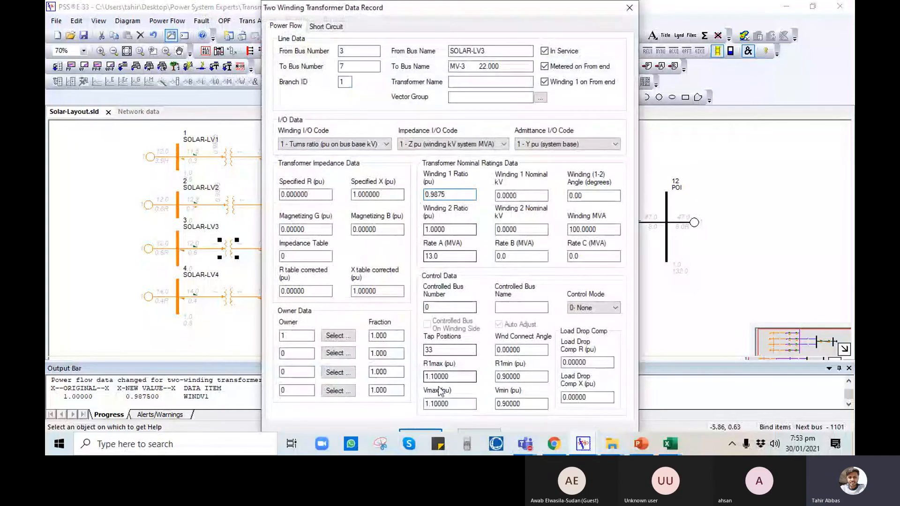
pyautogui.click(418, 431)
# - Set the winding 1 ratio of the SOLAR-LV4 to MV-4 transformer to 0.9875 pu and re-solve the load flow
pyautogui.click(227, 298)
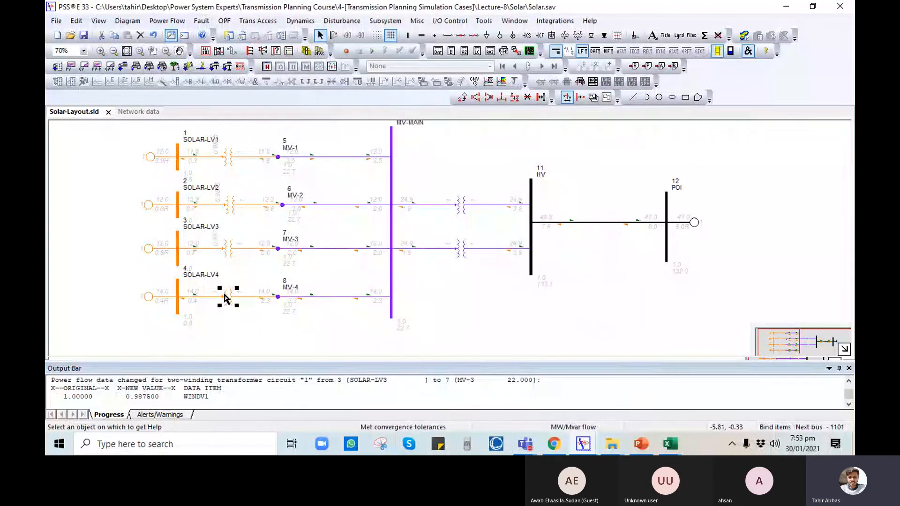
pyautogui.moveTo(223, 326); pyautogui.dragTo(241, 301)
pyautogui.doubleClick(247, 276)
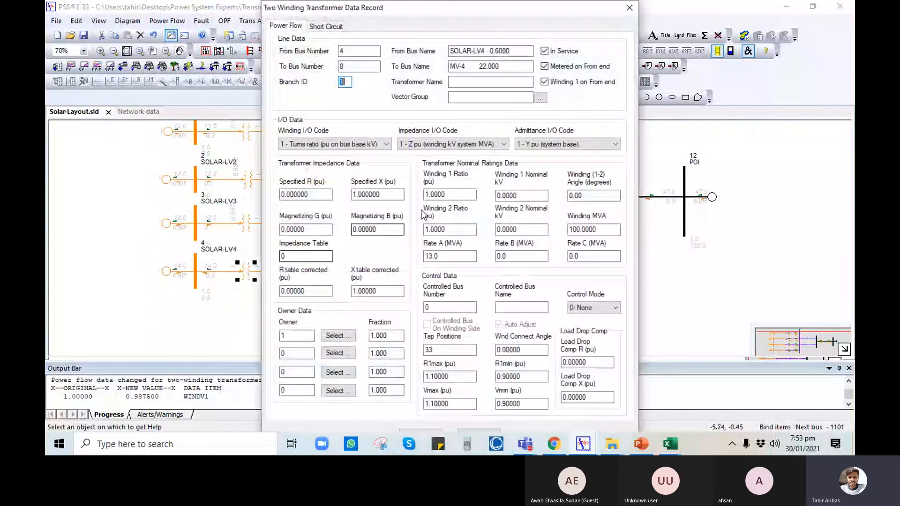
pyautogui.doubleClick(448, 195)
pyautogui.write('0.9875')
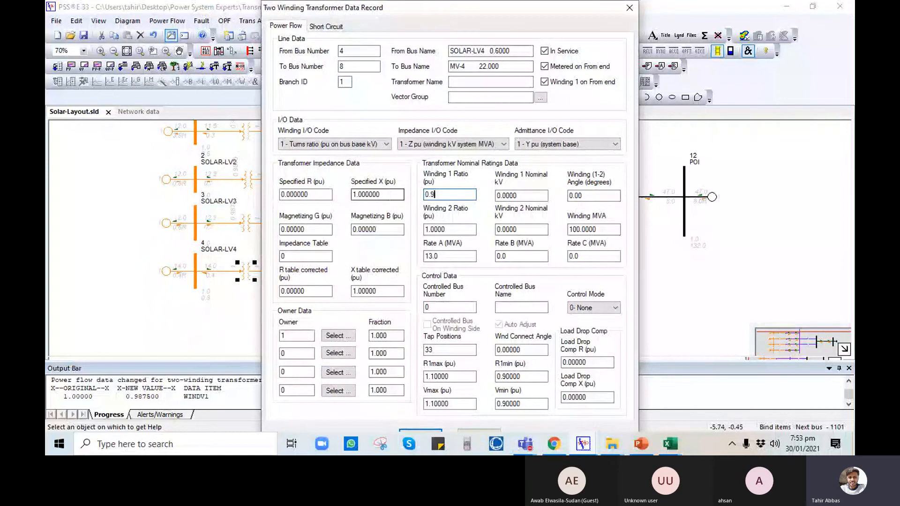
pyautogui.click(414, 429)
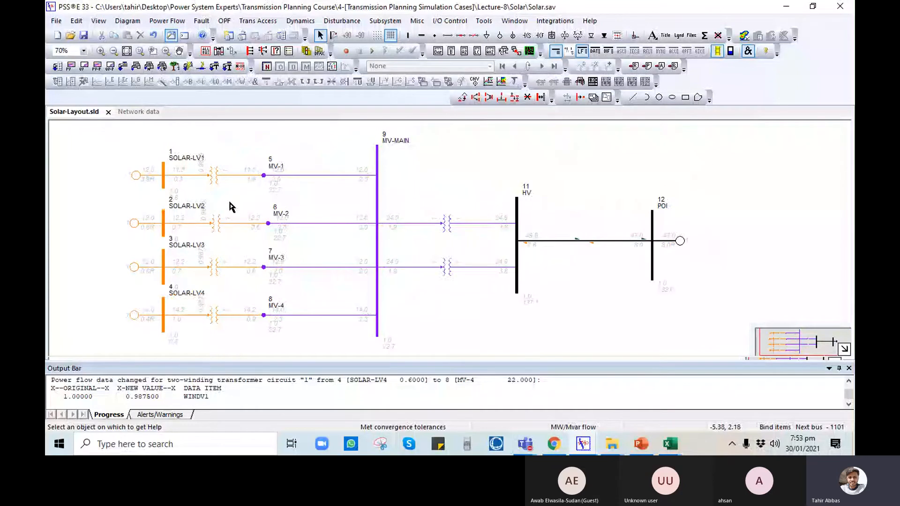
pyautogui.click(124, 69)
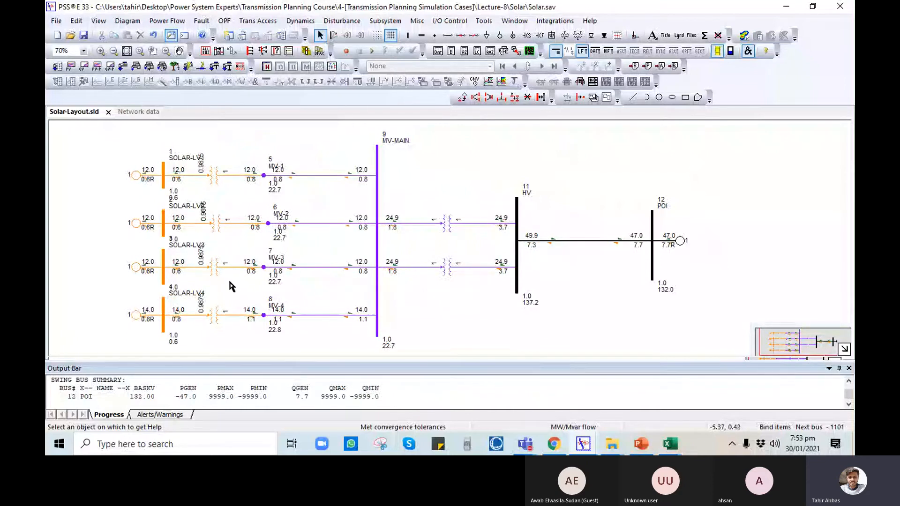
# - Check the data record of the machine at the POI bus, and turn off the diagram's animated flow arrows
pyautogui.doubleClick(676, 251)
pyautogui.click(478, 368)
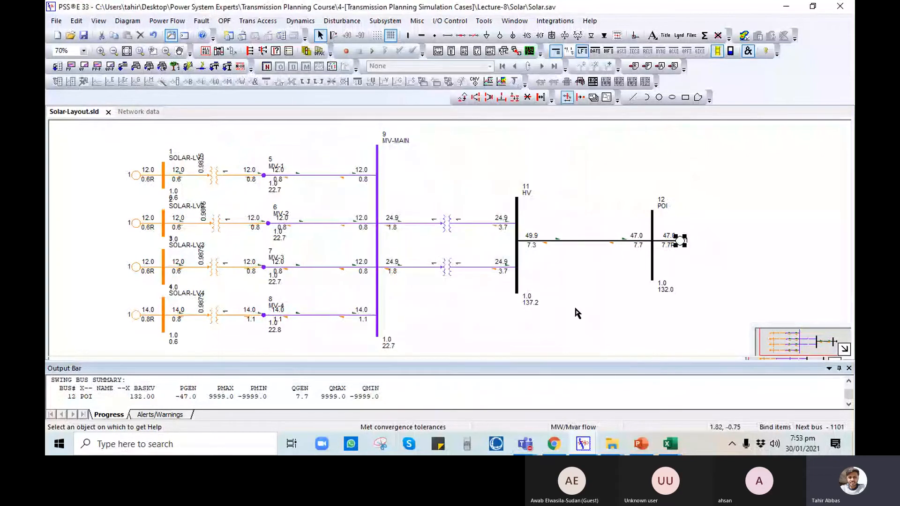
pyautogui.click(718, 52)
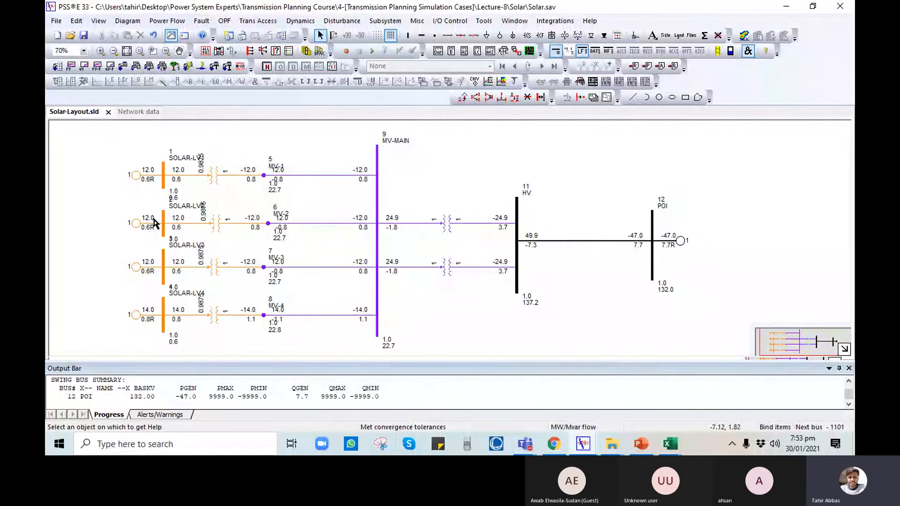
# - Examine the reactive power limits in the SOLAR-LV1 machine's data record
pyautogui.doubleClick(137, 175)
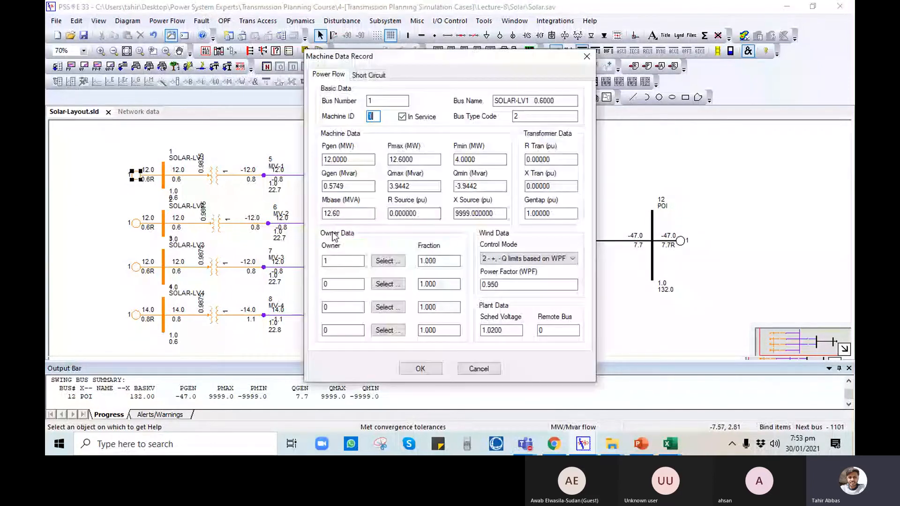
pyautogui.moveTo(412, 186); pyautogui.dragTo(367, 185)
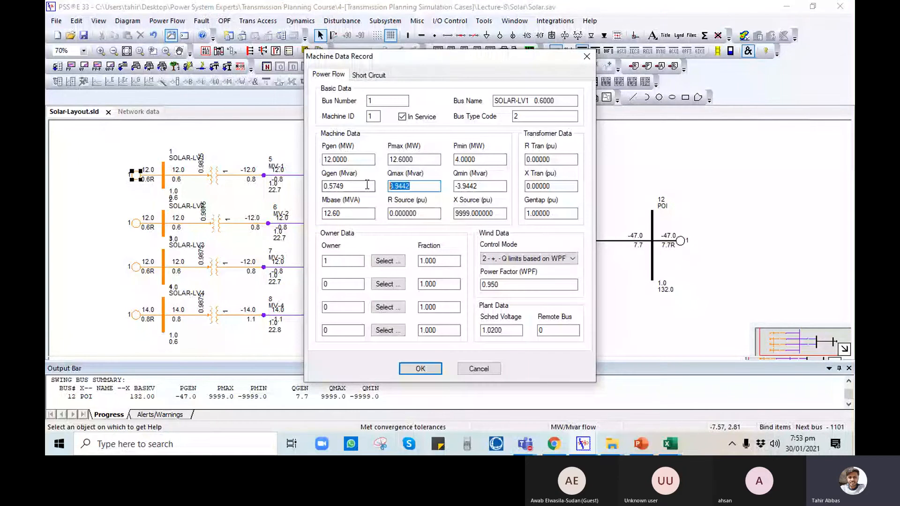
pyautogui.press('Escape')
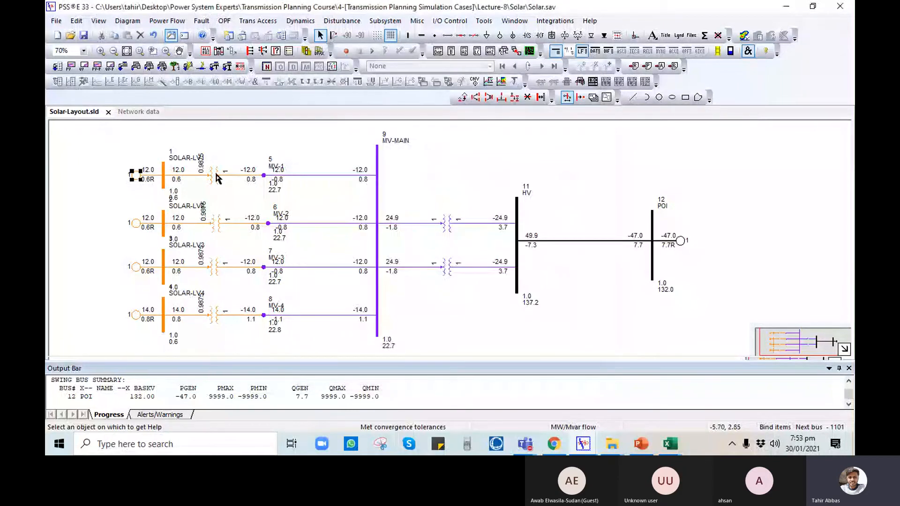
# - Set the winding 1 ratio of the SOLAR-LV1 to MV-1 transformer to 0.95 pu
pyautogui.doubleClick(217, 177)
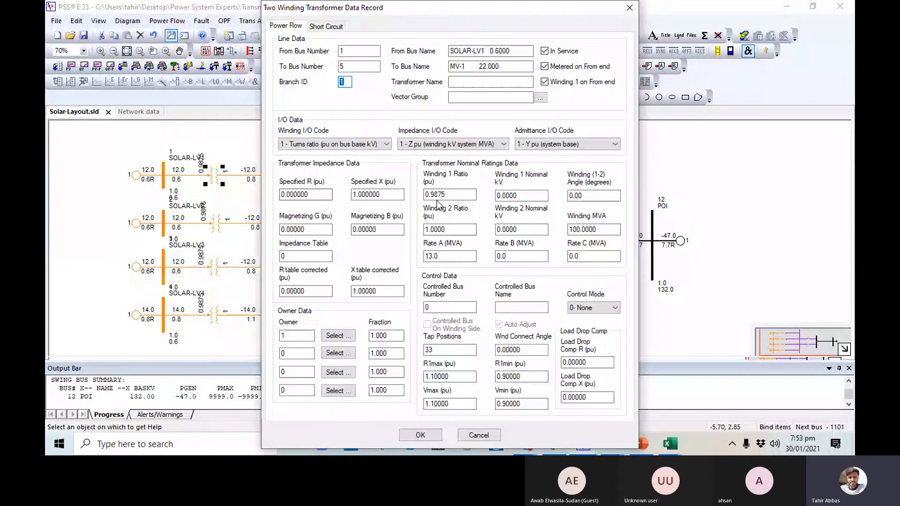
pyautogui.moveTo(445, 194); pyautogui.dragTo(433, 197)
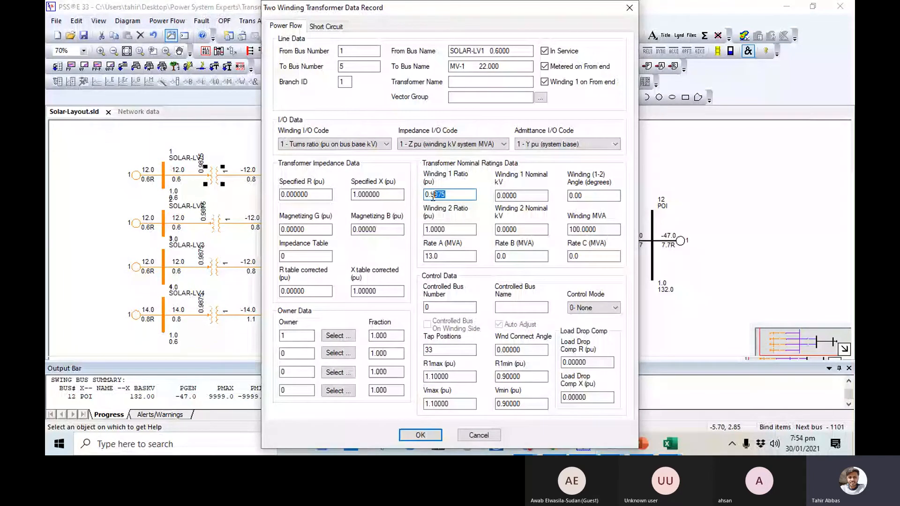
pyautogui.press('BackSpace')
pyautogui.write('5')
pyautogui.press('Return')
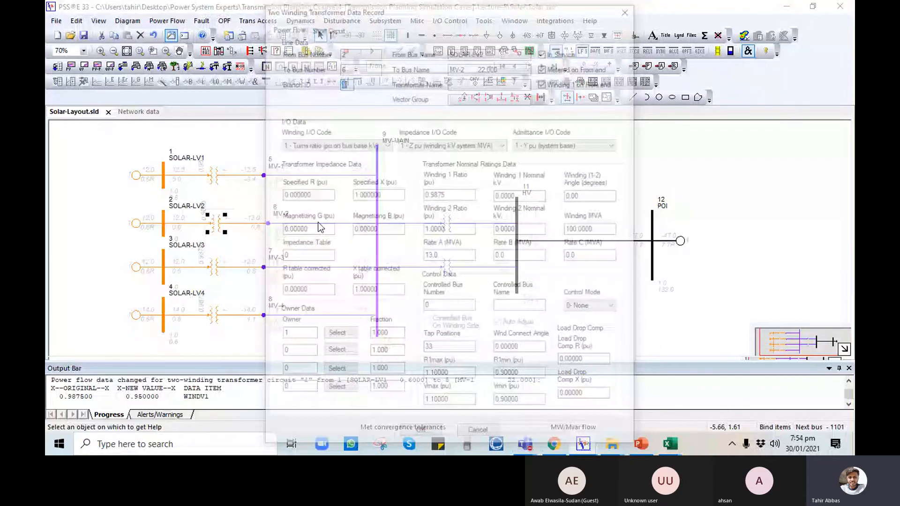
# - Set the winding 1 ratio of the SOLAR-LV2 to MV-2 and SOLAR-LV3 to MV-3 transformers to 0.95 pu
pyautogui.moveTo(446, 195); pyautogui.dragTo(436, 196)
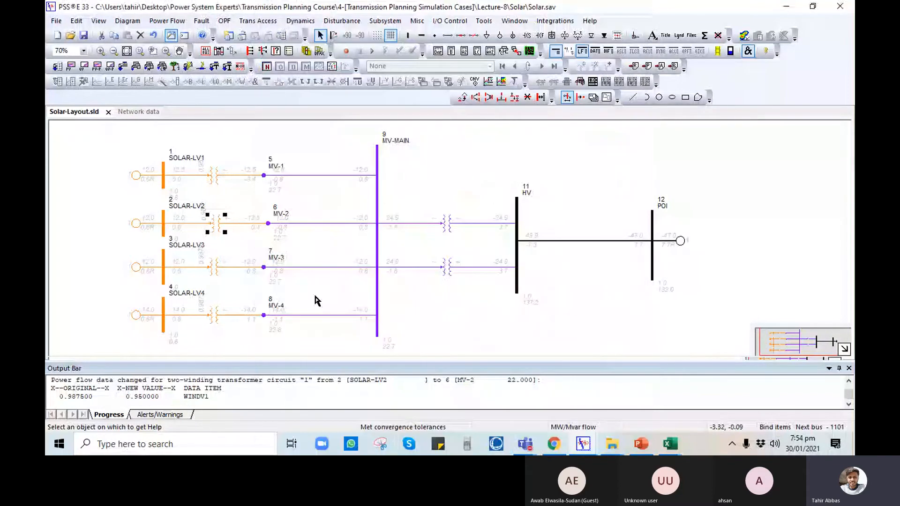
pyautogui.click(213, 264)
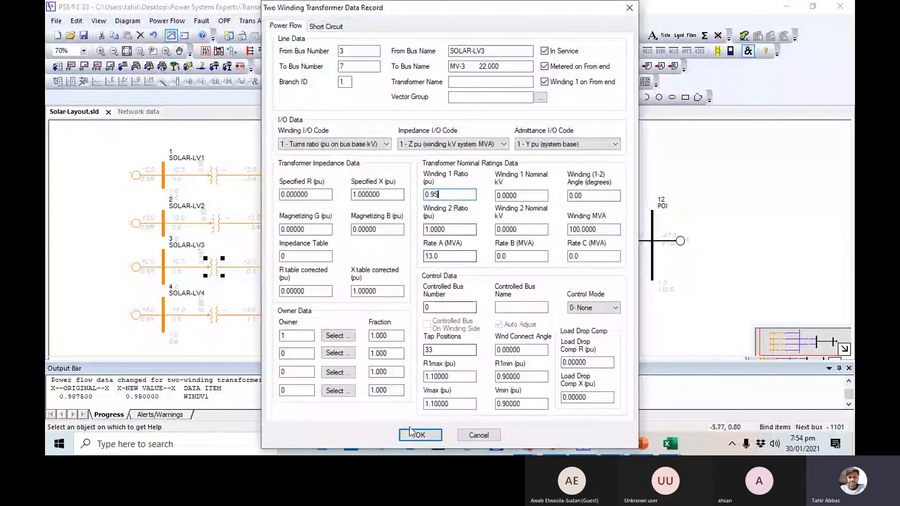
pyautogui.click(417, 432)
# - Set the winding 1 ratio of the SOLAR-LV4 to MV-4 transformer to 0.95 pu
pyautogui.click(214, 316)
pyautogui.doubleClick(214, 317)
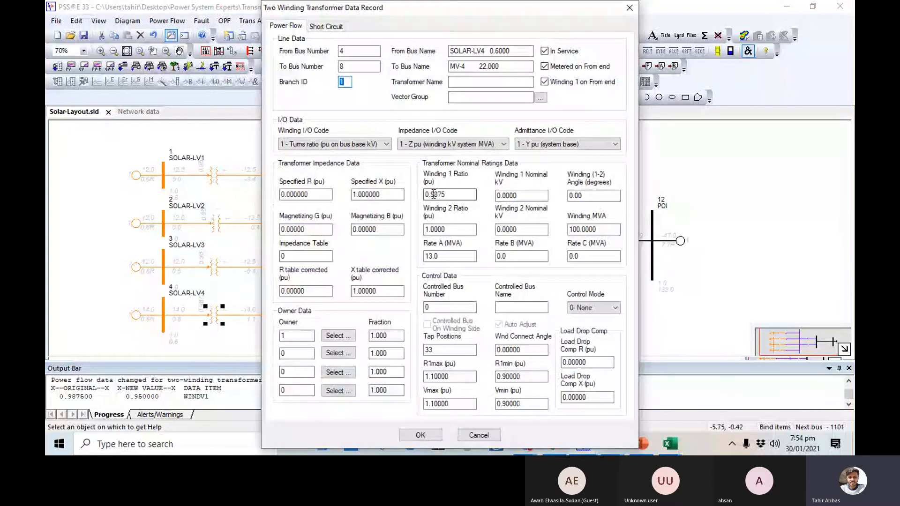
pyautogui.doubleClick(434, 194)
pyautogui.write('0.95')
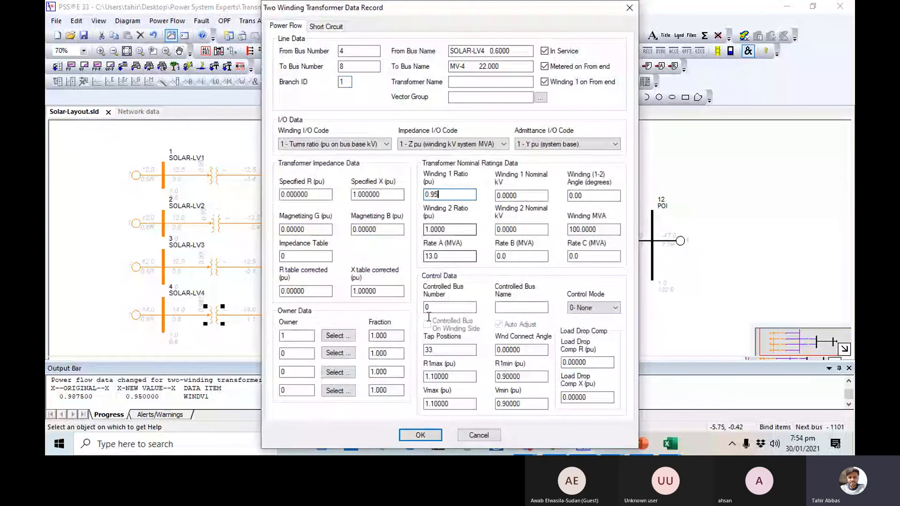
pyautogui.click(420, 435)
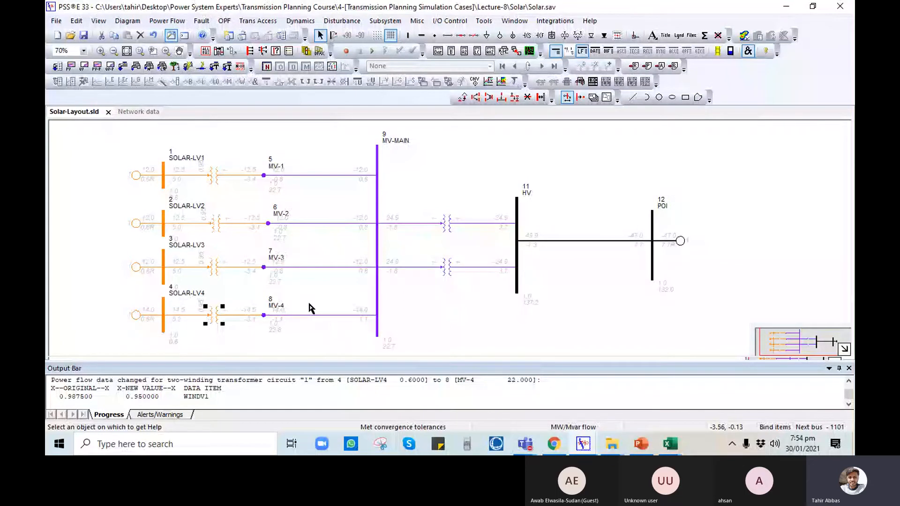
# - Re-solve the load flow with the new transformer ratios and check the SOLAR-LV1 machine's data record
pyautogui.click(123, 68)
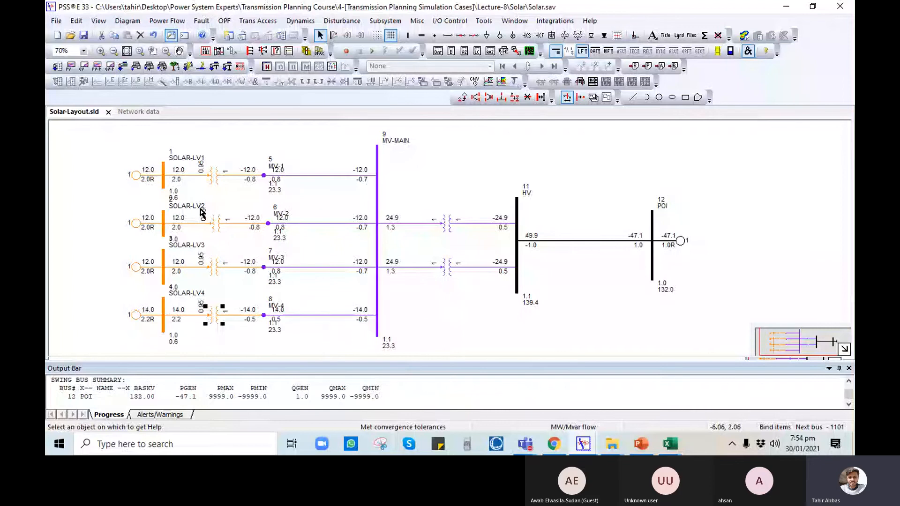
pyautogui.click(137, 176)
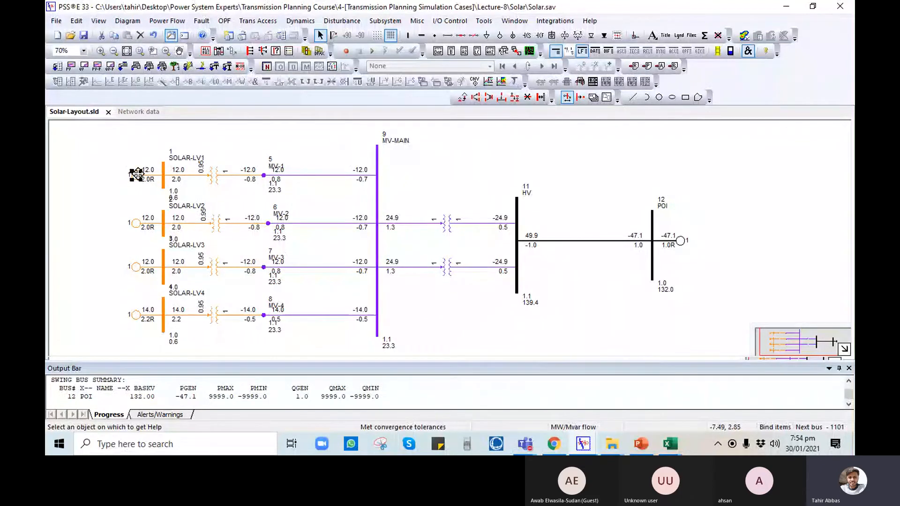
pyautogui.doubleClick(137, 174)
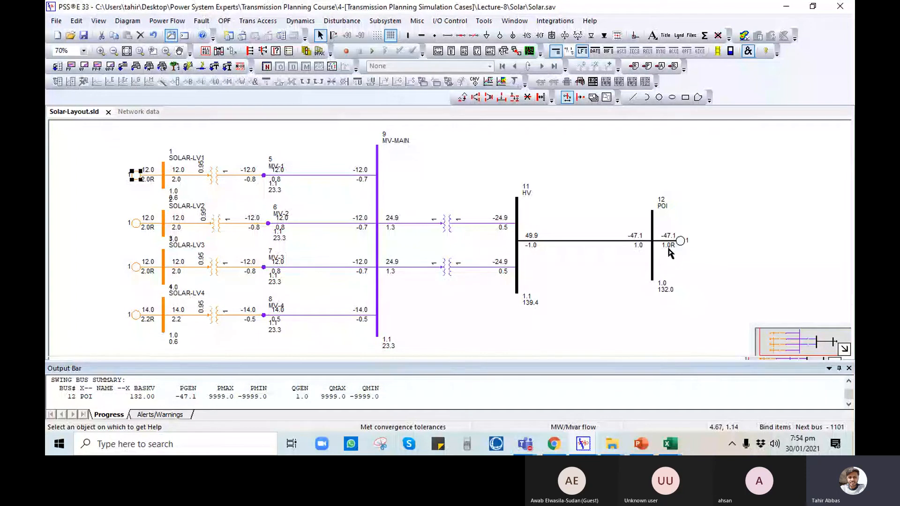
# - Solve the load flow once more and turn the diagram's animated flow arrows back on
pyautogui.click(125, 69)
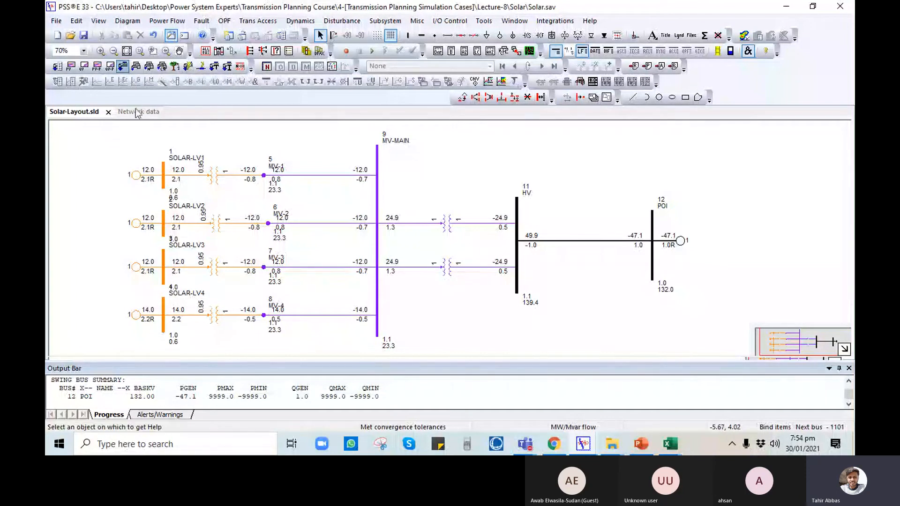
pyautogui.click(718, 52)
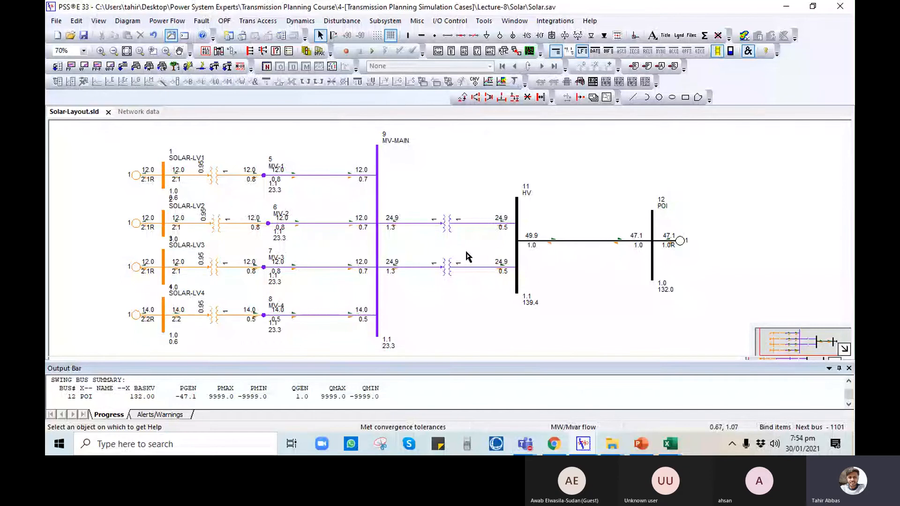
# - Set the winding 1 ratio of both MV-MAIN to HV transformers to 0.9924 pu
pyautogui.doubleClick(446, 223)
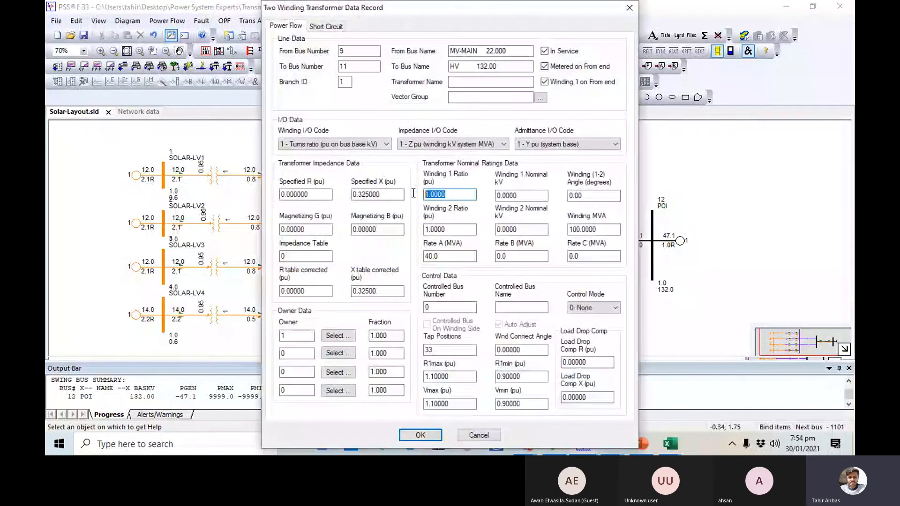
pyautogui.write('0.992')
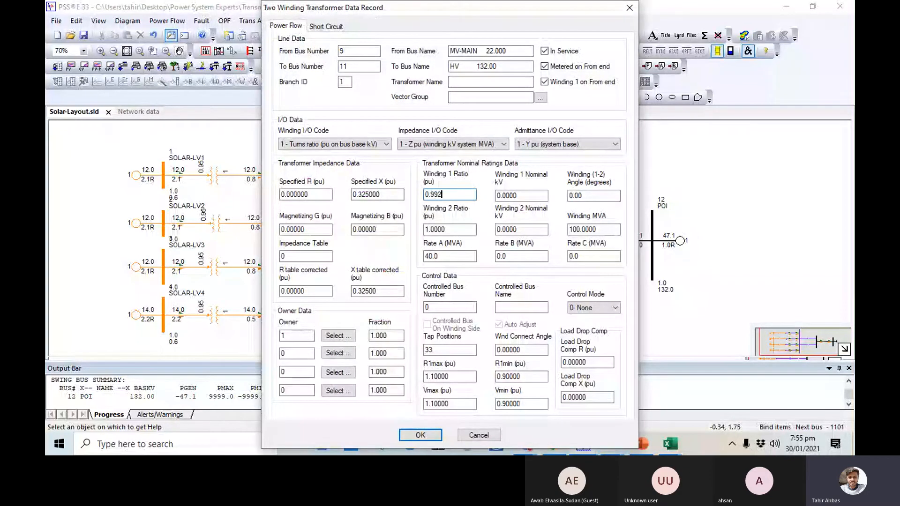
pyautogui.write('4')
pyautogui.click(420, 435)
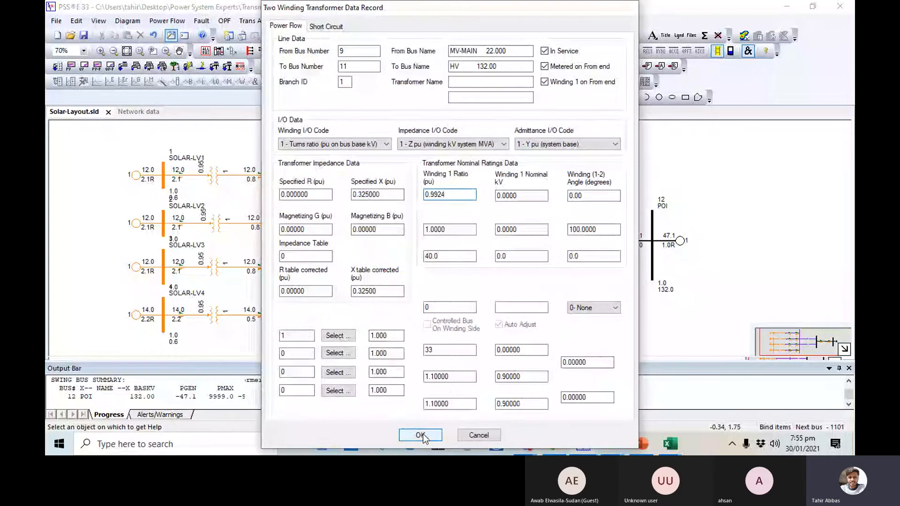
pyautogui.doubleClick(465, 225)
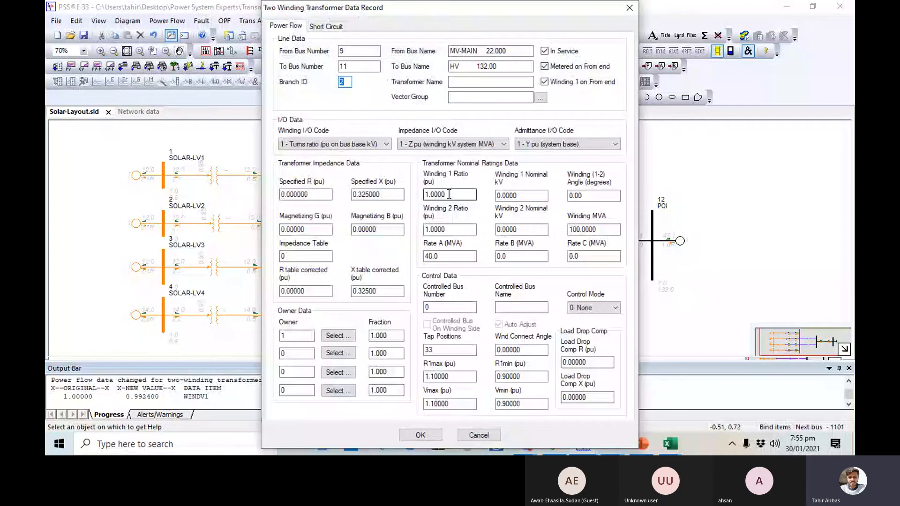
pyautogui.moveTo(449, 194); pyautogui.dragTo(420, 194)
pyautogui.write('0.9924')
pyautogui.click(432, 436)
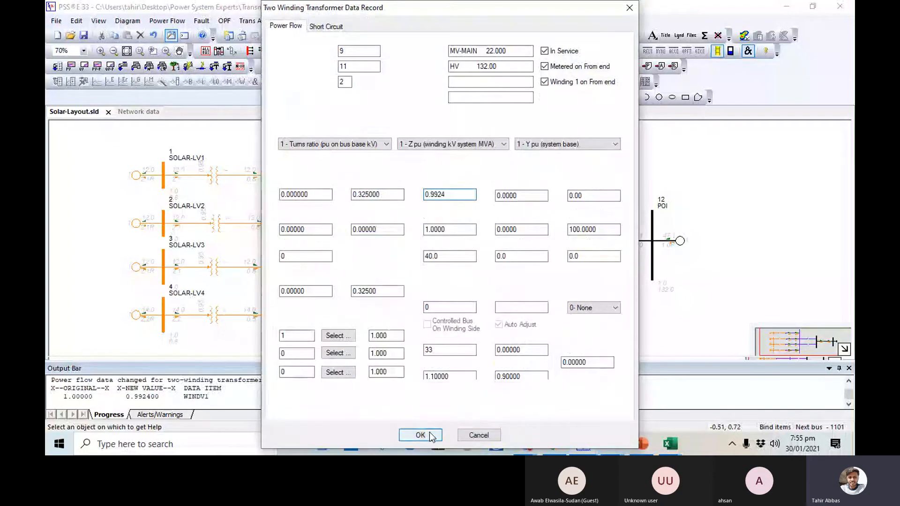
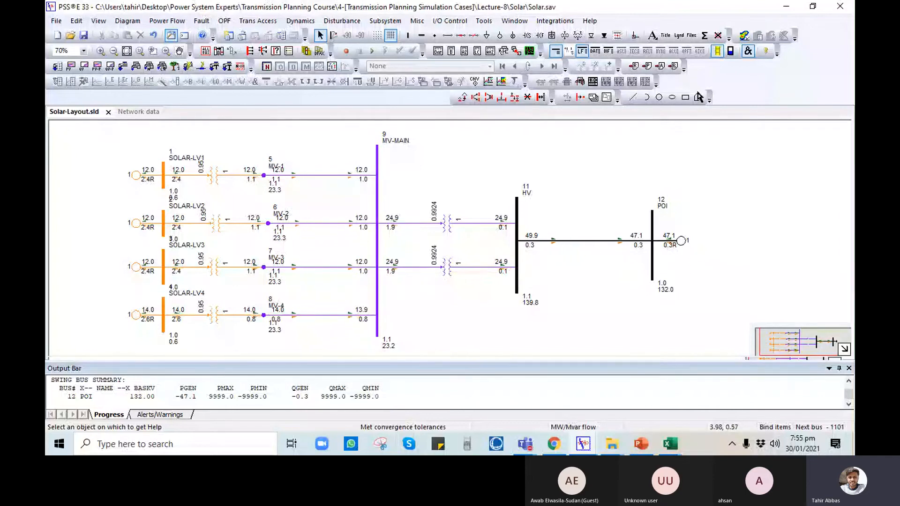
# - Turn off the diagram's animated flow arrows and look over the power flows across the plant
pyautogui.click(717, 50)
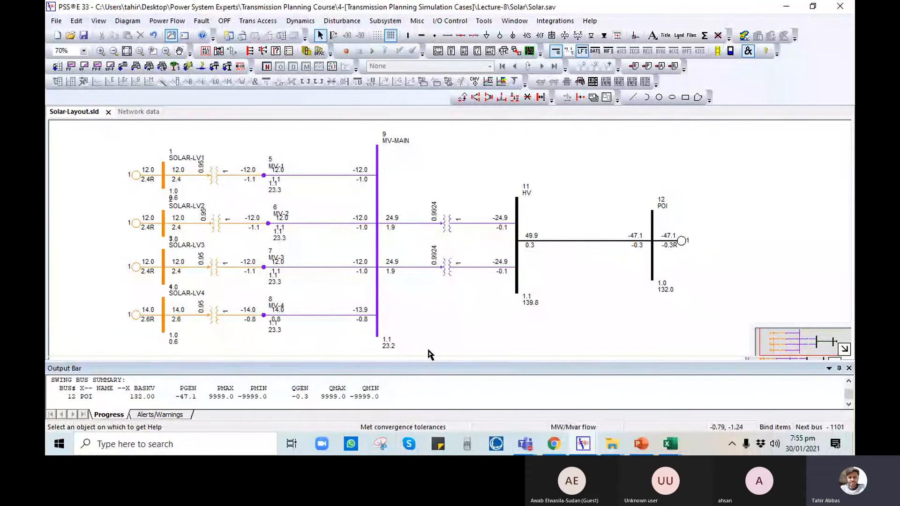
pyautogui.scroll(-2, 431, 325)
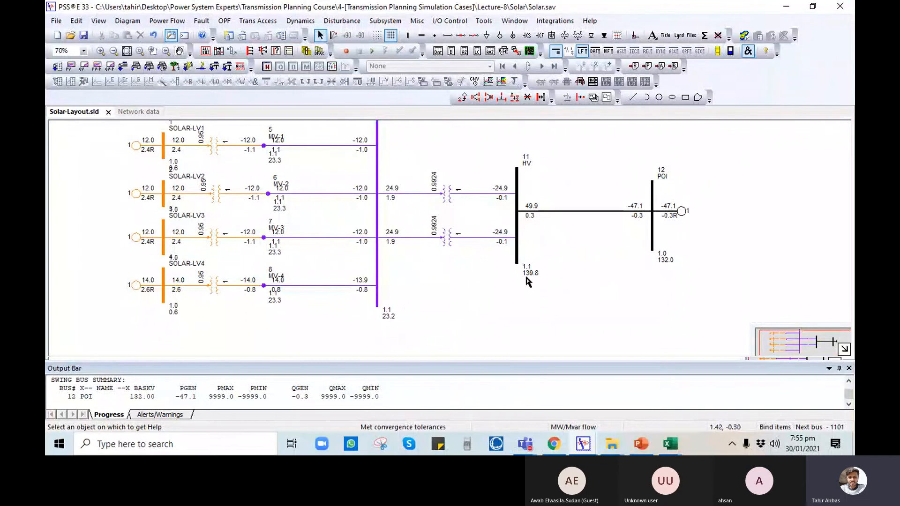
pyautogui.scroll(3, 447, 305)
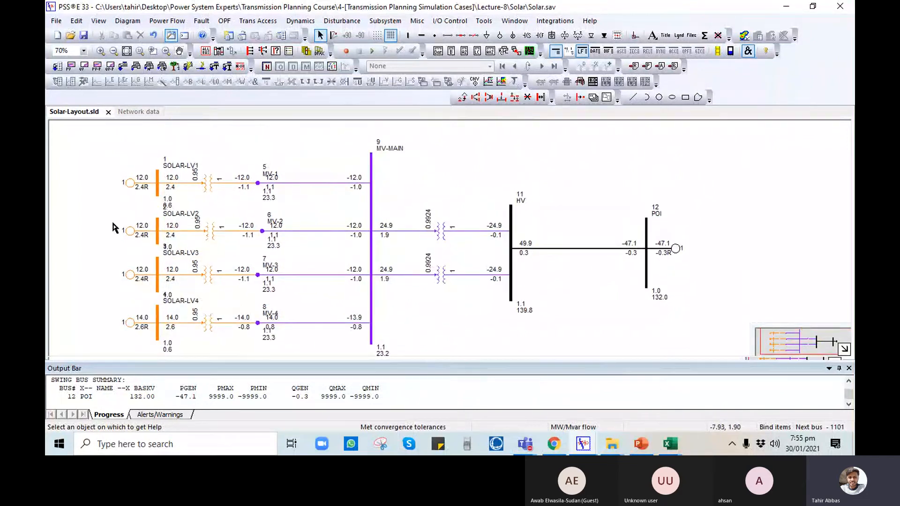
# - Check the SOLAR-LV1 machine's scheduled voltage and the winding 1 ratio of the first MV-MAIN to HV transformer
pyautogui.click(135, 185)
pyautogui.doubleClick(134, 185)
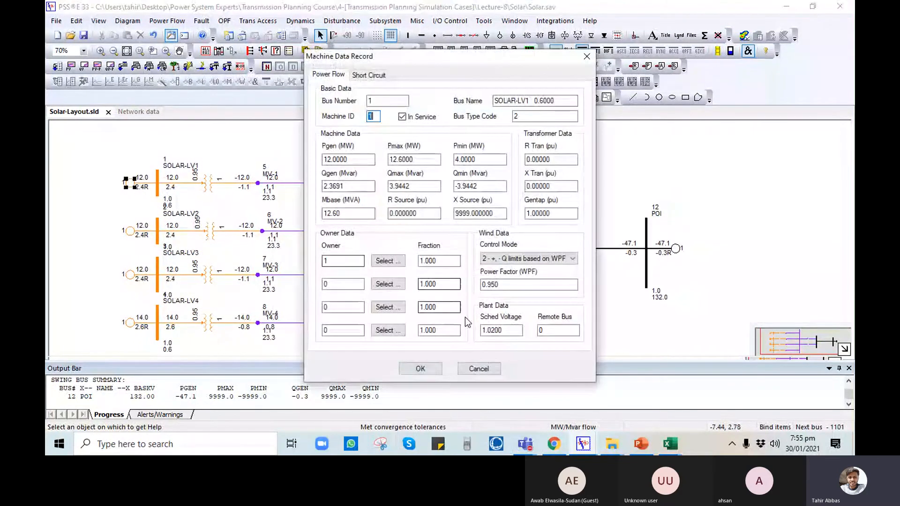
pyautogui.moveTo(509, 329); pyautogui.dragTo(475, 328)
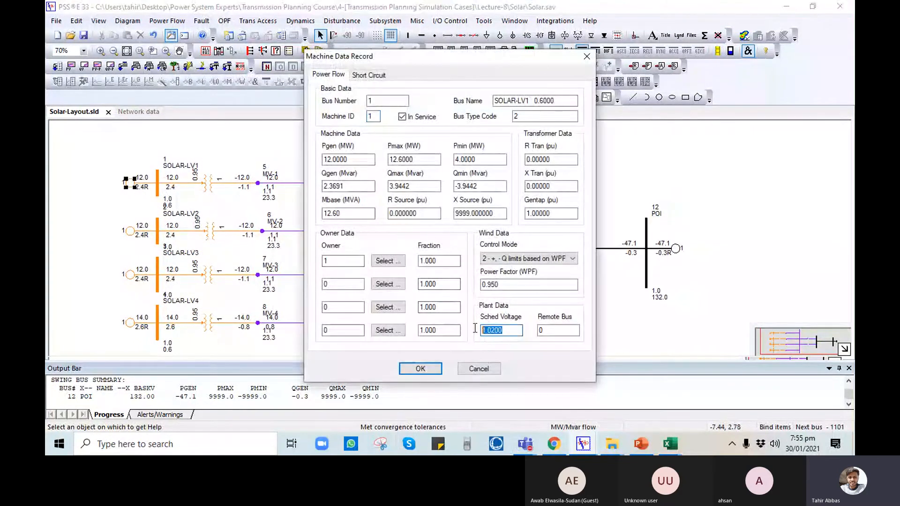
pyautogui.click(479, 368)
pyautogui.click(421, 287)
pyautogui.moveTo(328, 310); pyautogui.dragTo(321, 277)
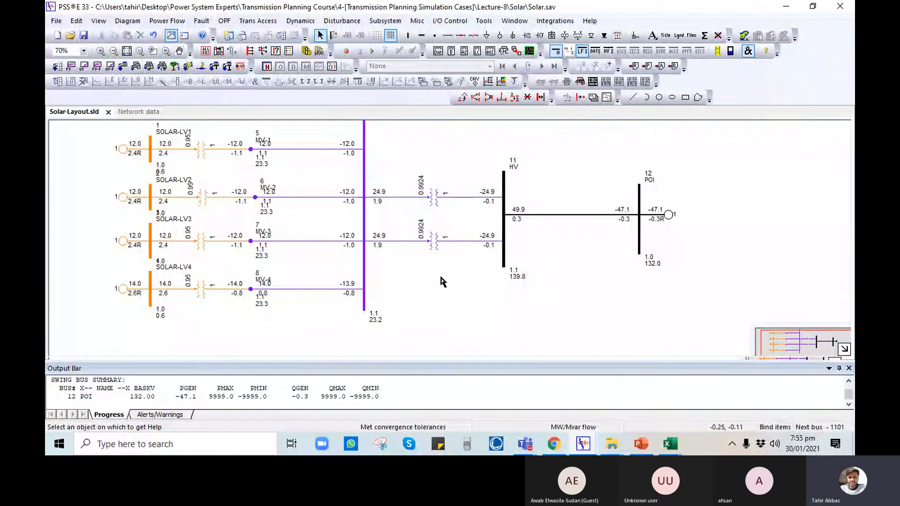
pyautogui.moveTo(499, 312); pyautogui.dragTo(475, 327)
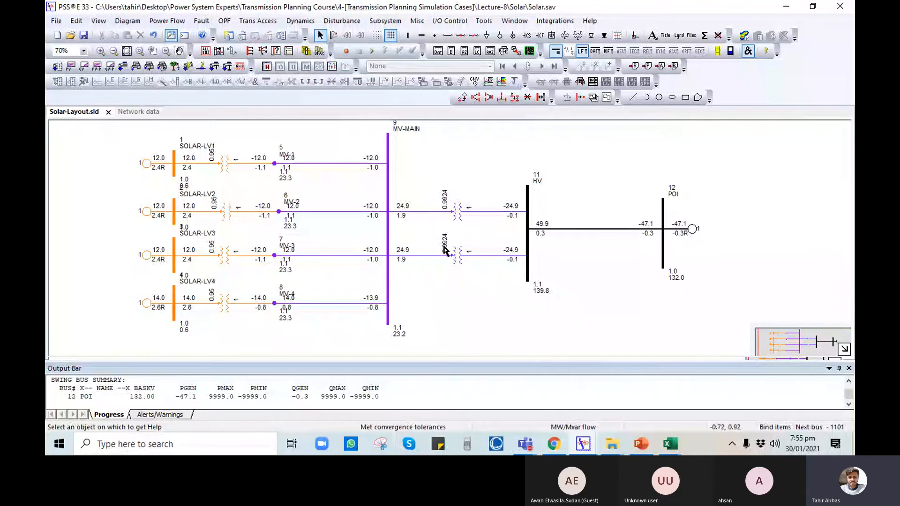
pyautogui.click(455, 208)
pyautogui.doubleClick(479, 213)
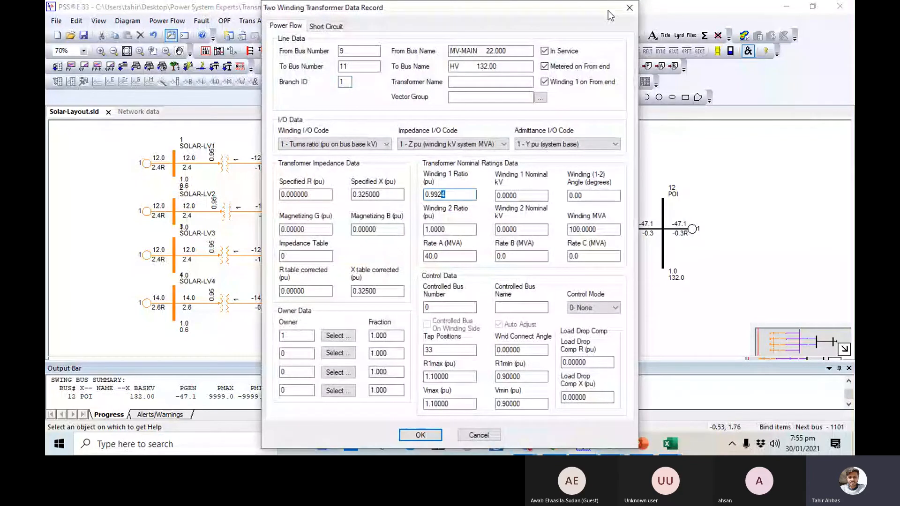
pyautogui.click(628, 7)
# - Set the winding 1 ratio of the SOLAR-LV1 to MV-1 and SOLAR-LV2 to MV-2 transformers to 0.9625 pu
pyautogui.doubleClick(225, 163)
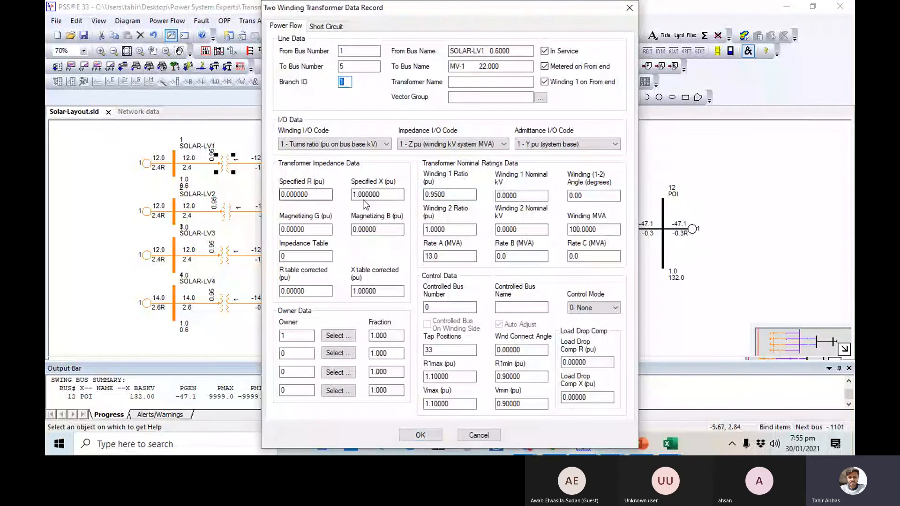
pyautogui.moveTo(446, 195); pyautogui.dragTo(435, 193)
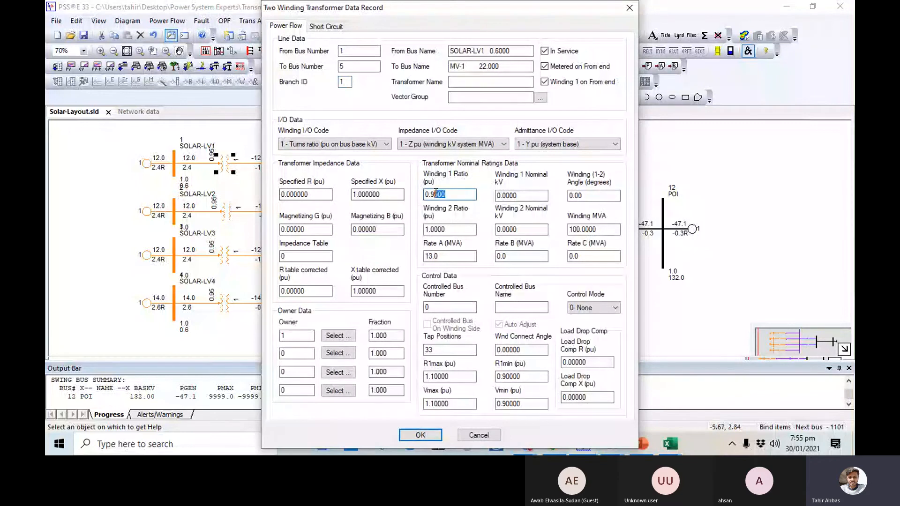
pyautogui.write('625')
pyautogui.click(424, 435)
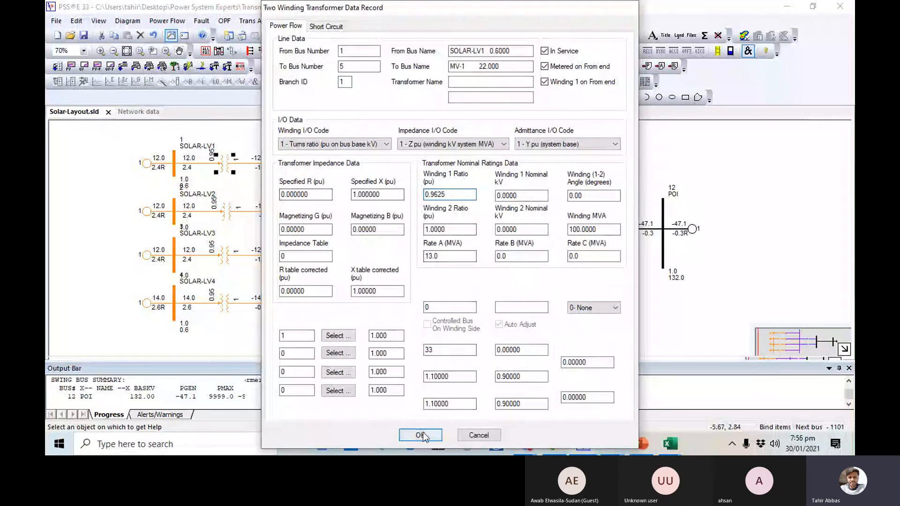
pyautogui.click(226, 211)
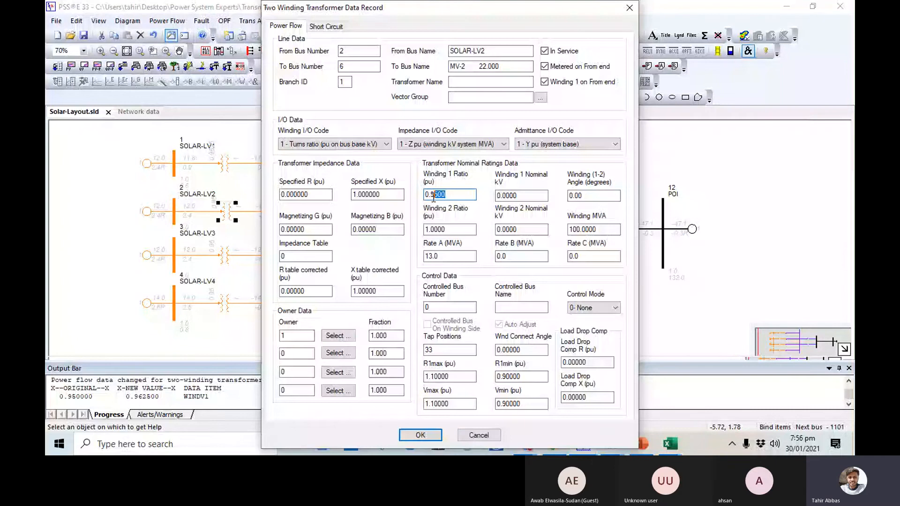
pyautogui.write('625')
pyautogui.press('Return')
# - Set the winding 1 ratio of the SOLAR-LV3 to MV-3 and SOLAR-LV4 to MV-4 transformers to 0.9625 pu
pyautogui.click(218, 255)
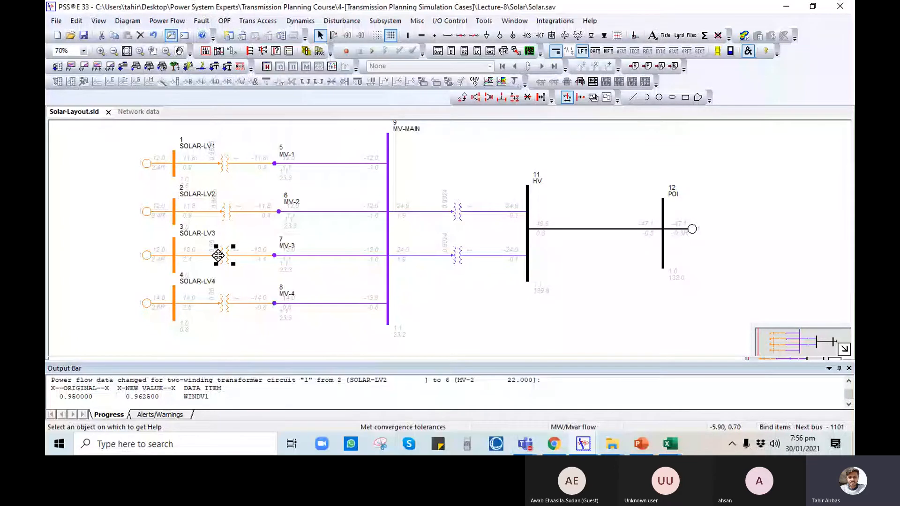
pyautogui.doubleClick(218, 255)
pyautogui.doubleClick(434, 194)
pyautogui.write('0.962')
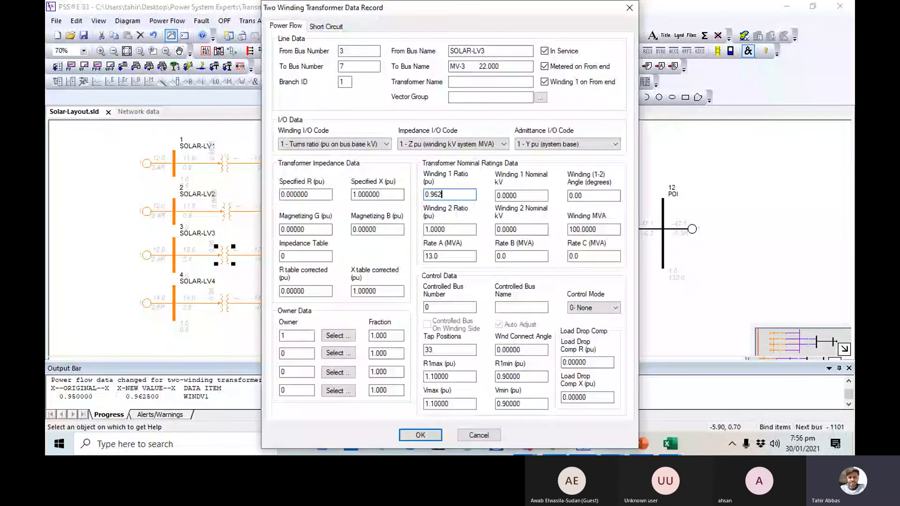
pyautogui.write('5')
pyautogui.press('Return')
pyautogui.click(225, 305)
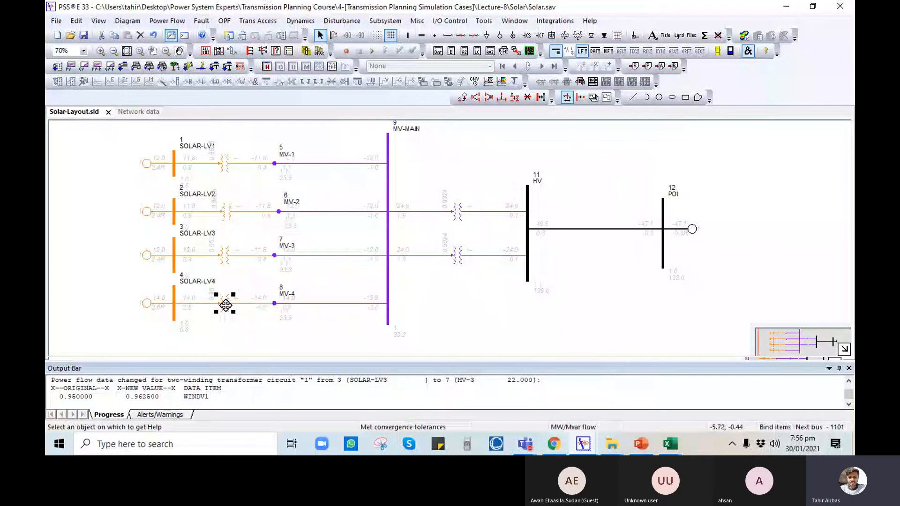
pyautogui.doubleClick(225, 305)
pyautogui.doubleClick(434, 194)
pyautogui.write('6')
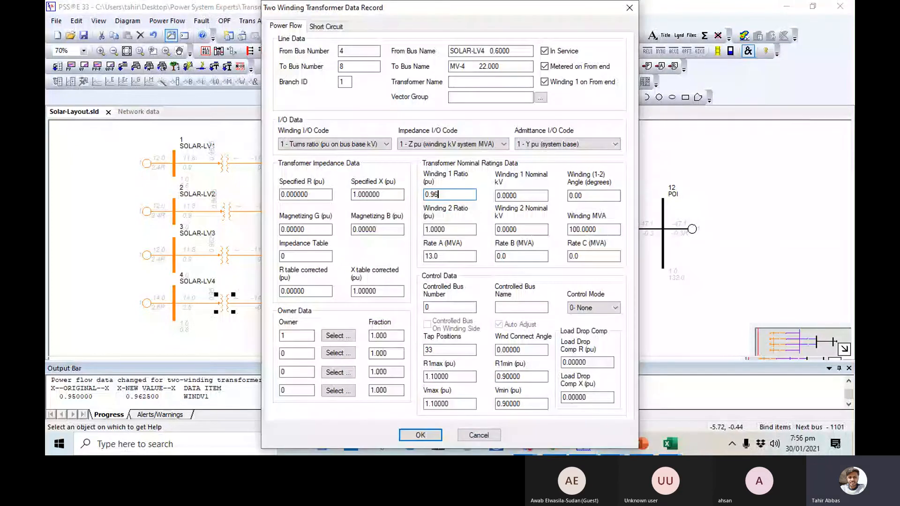
pyautogui.press('Return')
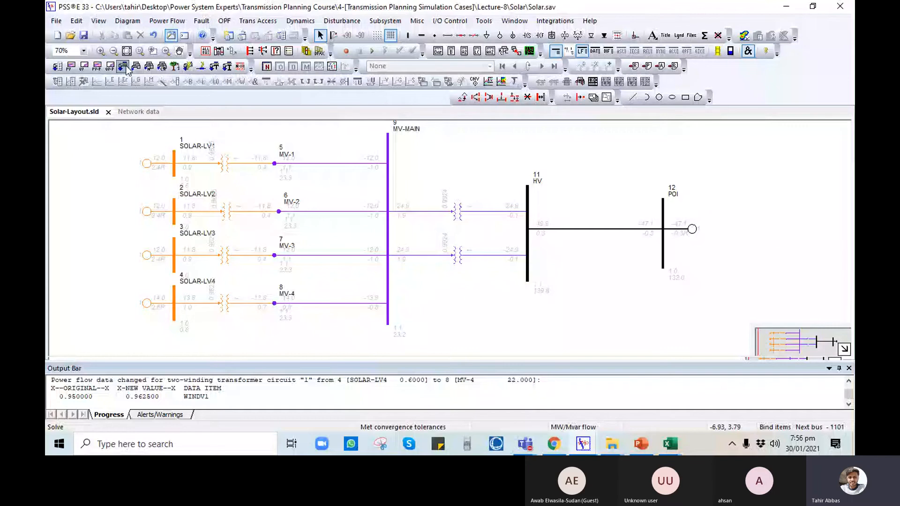
# - Re-solve the load flow with the 0.9625 pu ratios and turn the animated flow arrows back on
pyautogui.click(123, 67)
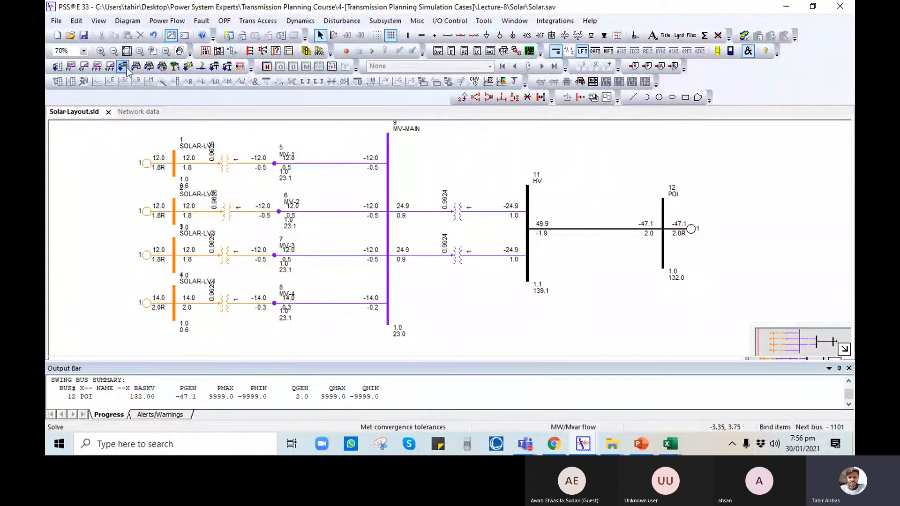
pyautogui.click(717, 51)
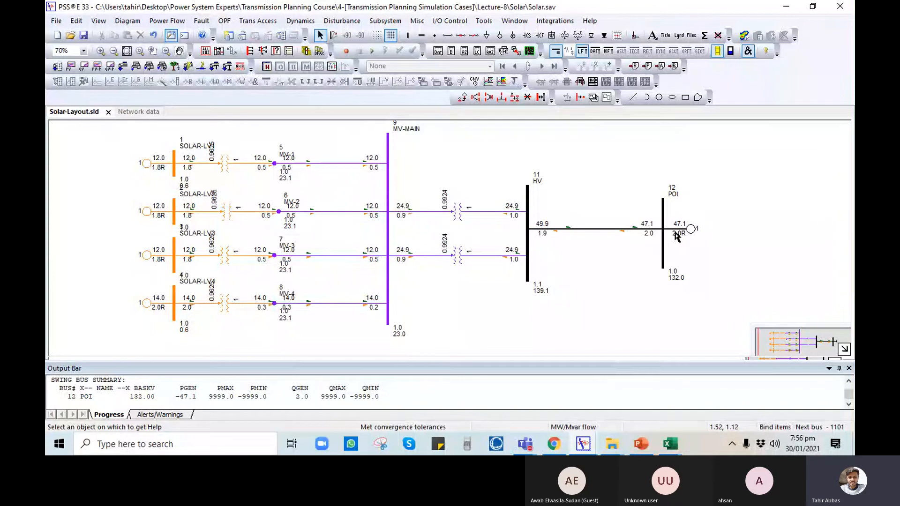
pyautogui.moveTo(419, 290); pyautogui.dragTo(416, 281)
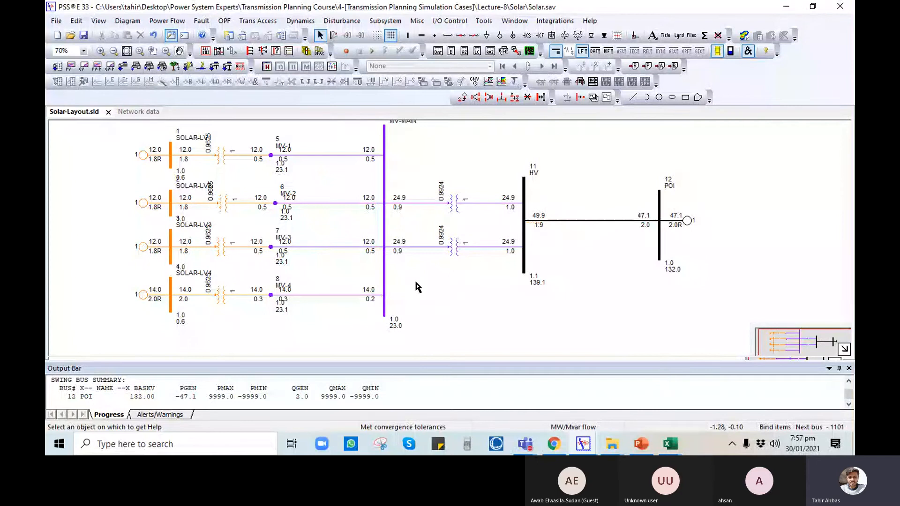
# - Switch to the PowerPoint lecture and look at the Solar Farm Layout and Wind Farm Layout slides
pyautogui.click(640, 444)
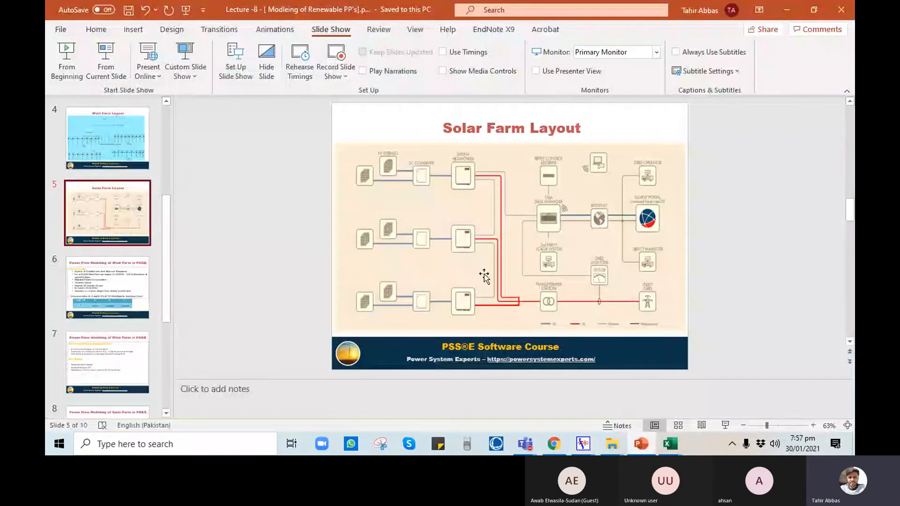
pyautogui.scroll(1, 482, 274)
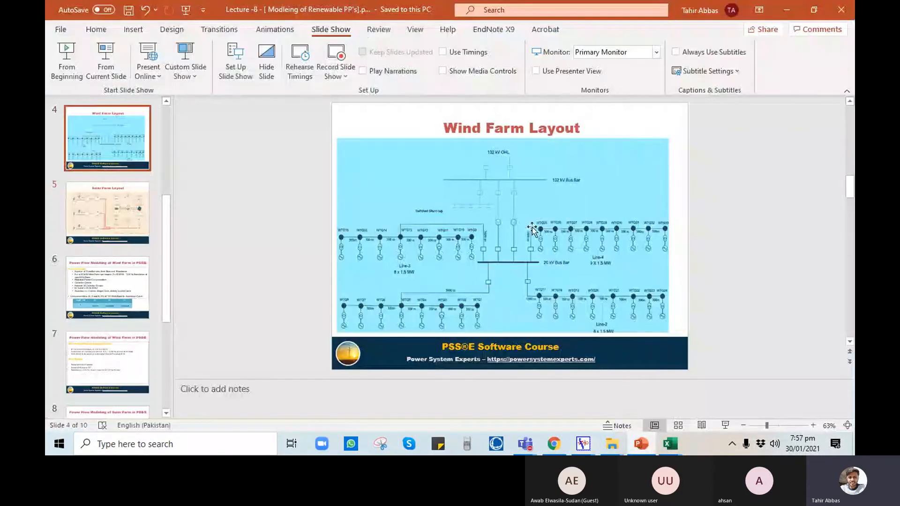
pyautogui.click(637, 444)
# - Switch to the STAB SHEET workbook in Excel, set the Renewable Pgen to 50 and inspect its Qmax formula
pyautogui.moveTo(670, 445)
pyautogui.click(642, 394)
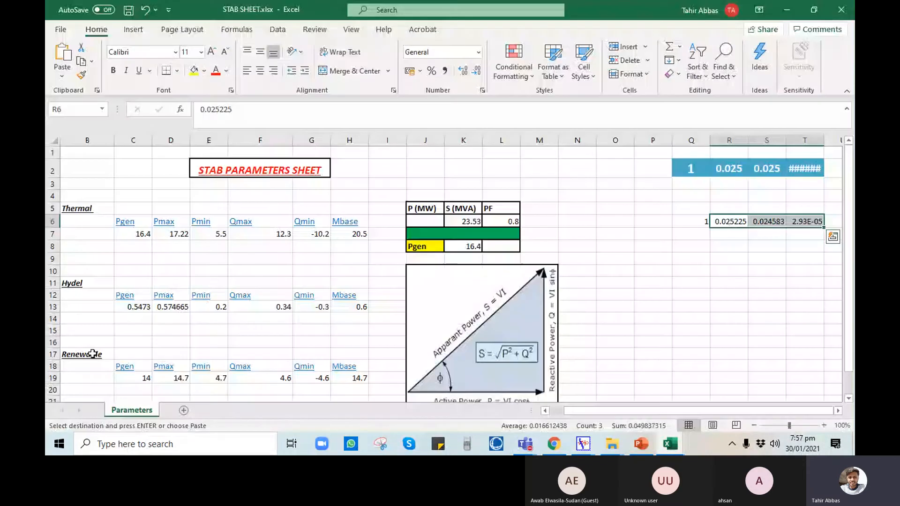
pyautogui.click(143, 380)
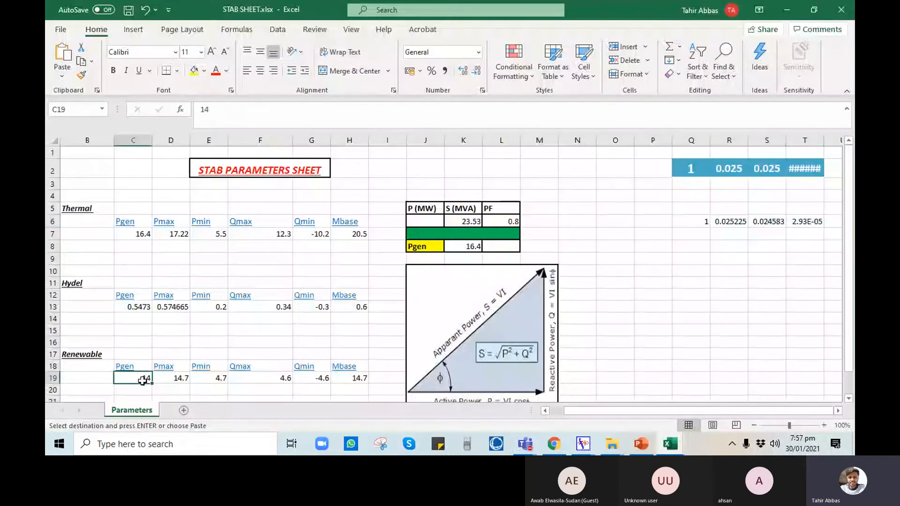
pyautogui.write('50')
pyautogui.press('Return')
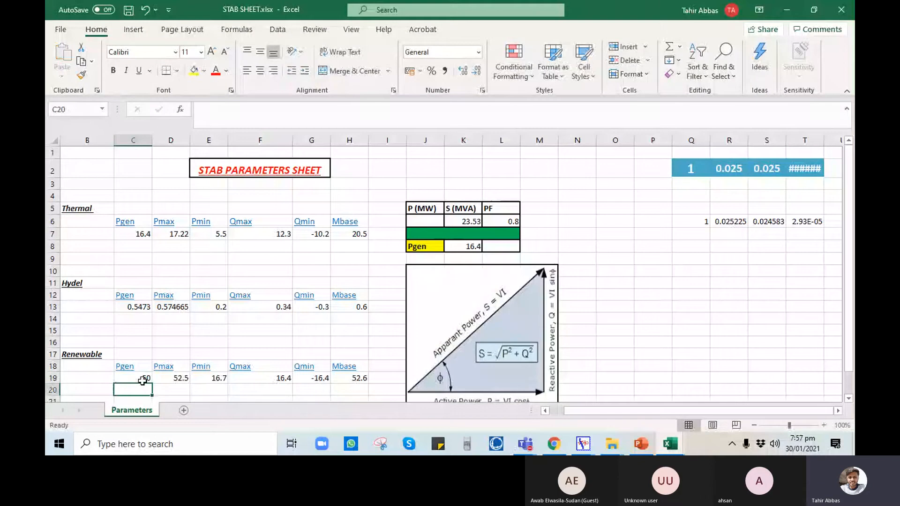
pyautogui.click(247, 379)
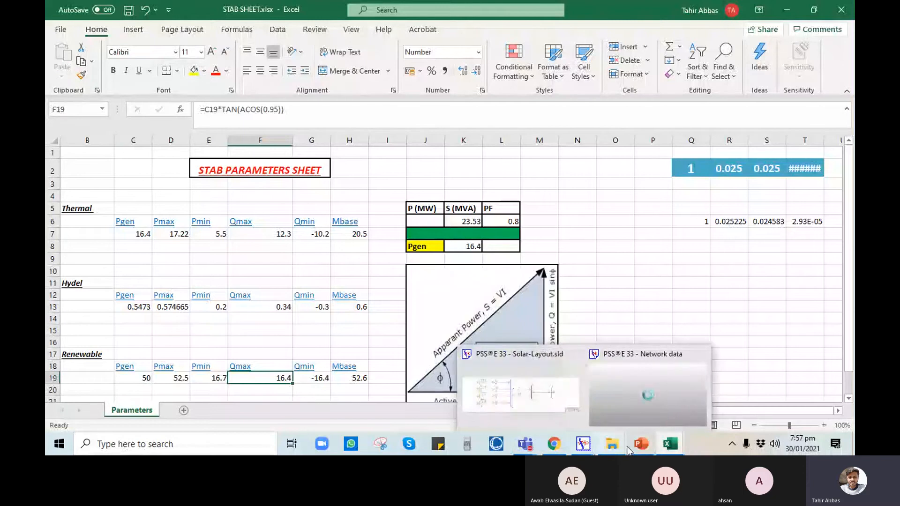
# - Switch back to the Solar-Layout diagram in PSS®E and select the HV bus
pyautogui.moveTo(652, 448)
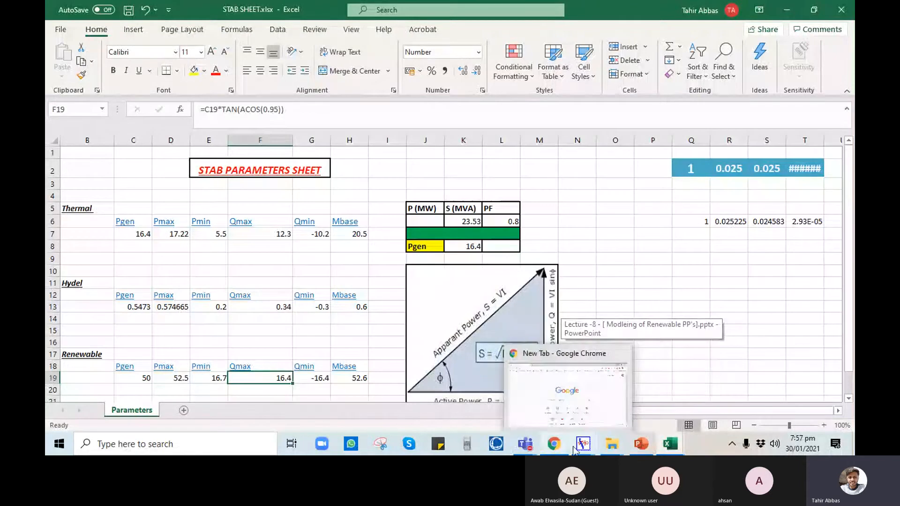
pyautogui.moveTo(583, 445)
pyautogui.click(552, 399)
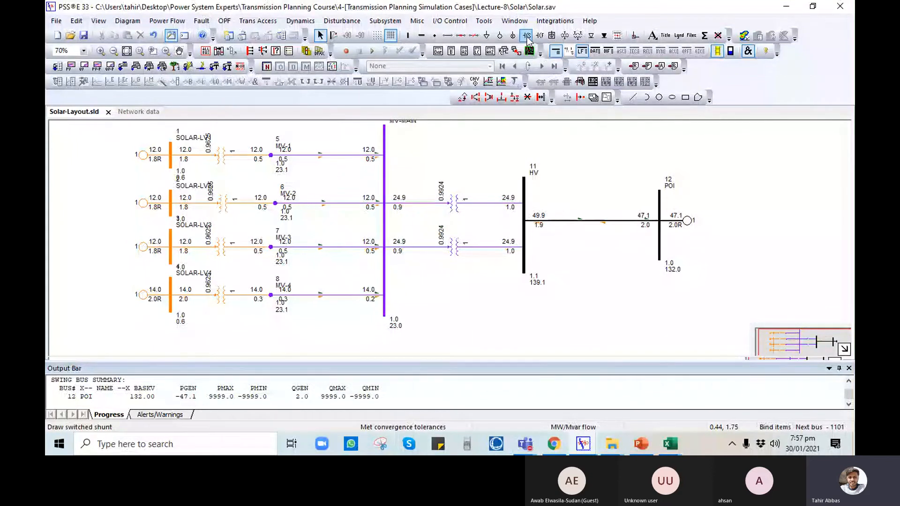
pyautogui.click(524, 182)
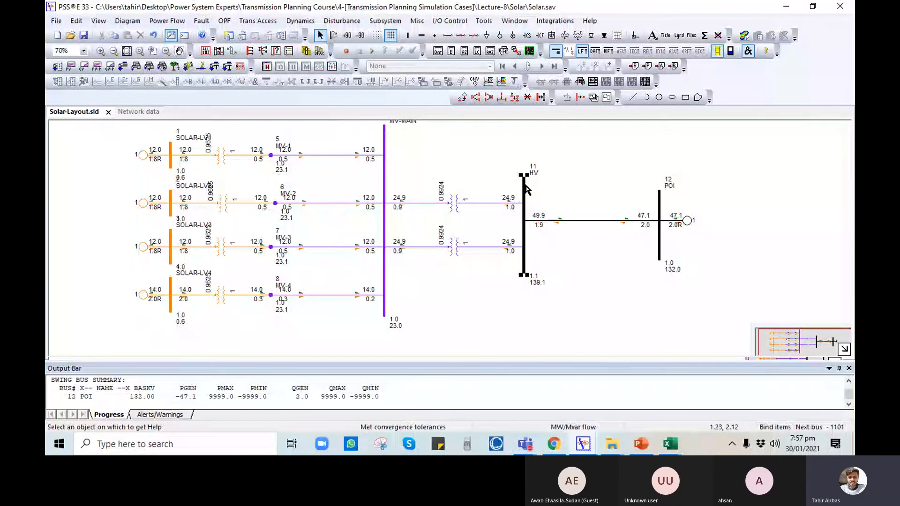
# - Lengthen the HV bus symbol and attach a switched shunt near its lower end
pyautogui.moveTo(525, 181); pyautogui.dragTo(522, 141)
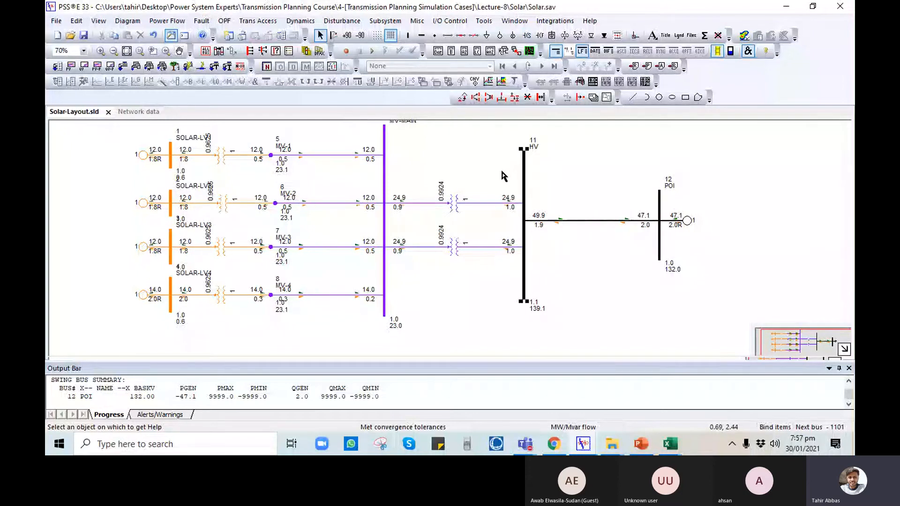
pyautogui.click(527, 38)
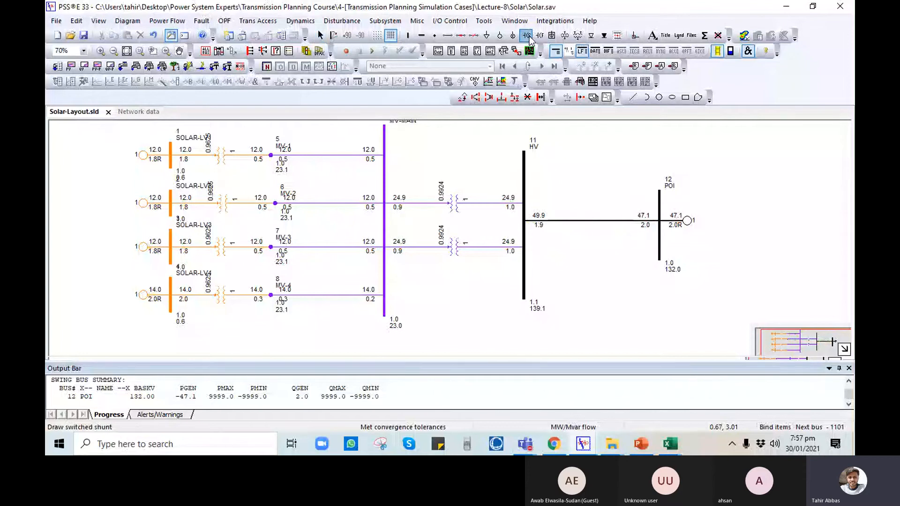
pyautogui.click(529, 272)
pyautogui.click(528, 256)
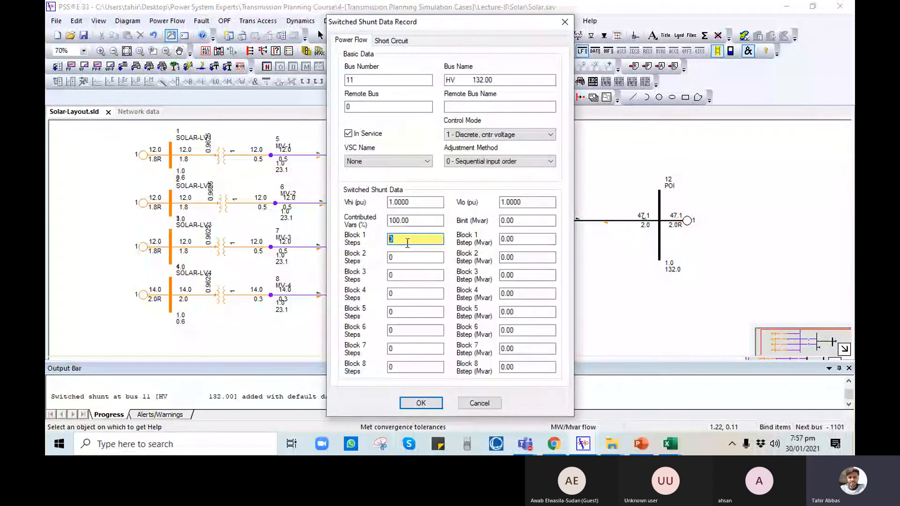
# - Give the switched shunt two blocks of 1 step at 10 Mvar each, and re-solve the load flow
pyautogui.write('1')
pyautogui.click(427, 256)
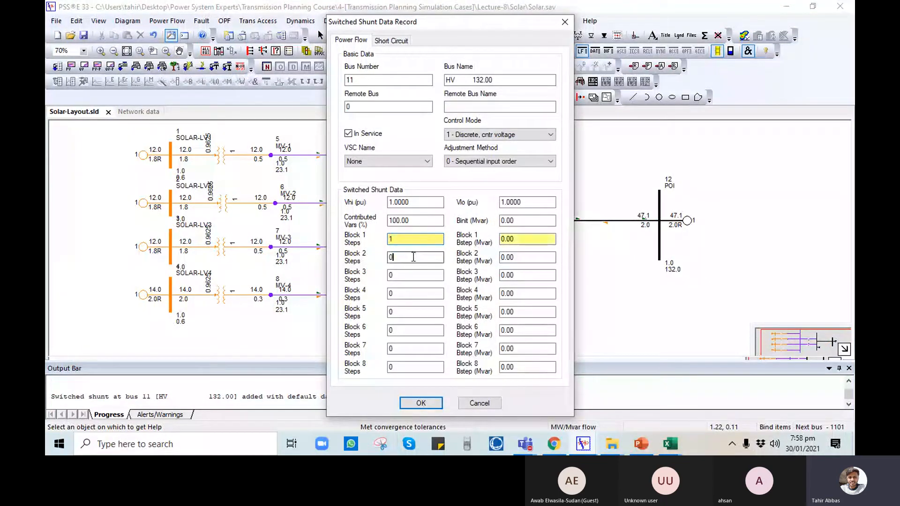
pyautogui.write('1')
pyautogui.click(526, 239)
pyautogui.write('10')
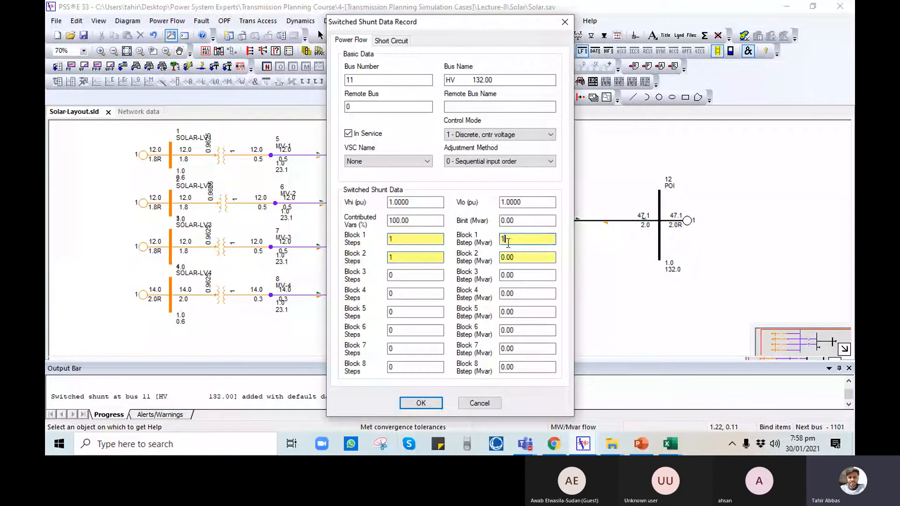
pyautogui.write('10')
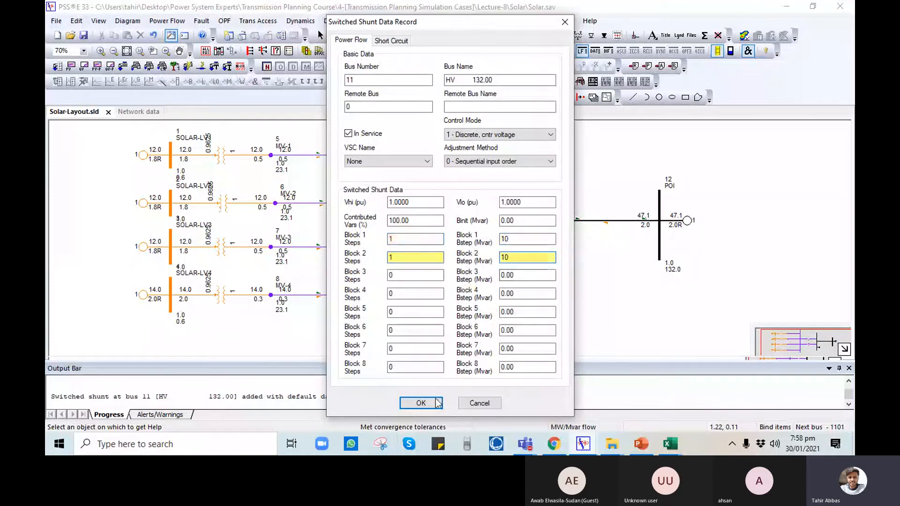
pyautogui.click(421, 403)
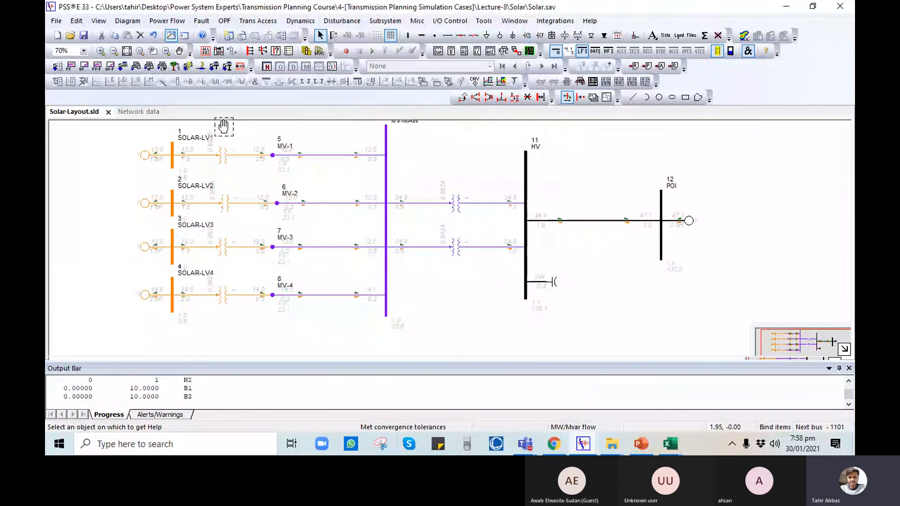
pyautogui.click(124, 68)
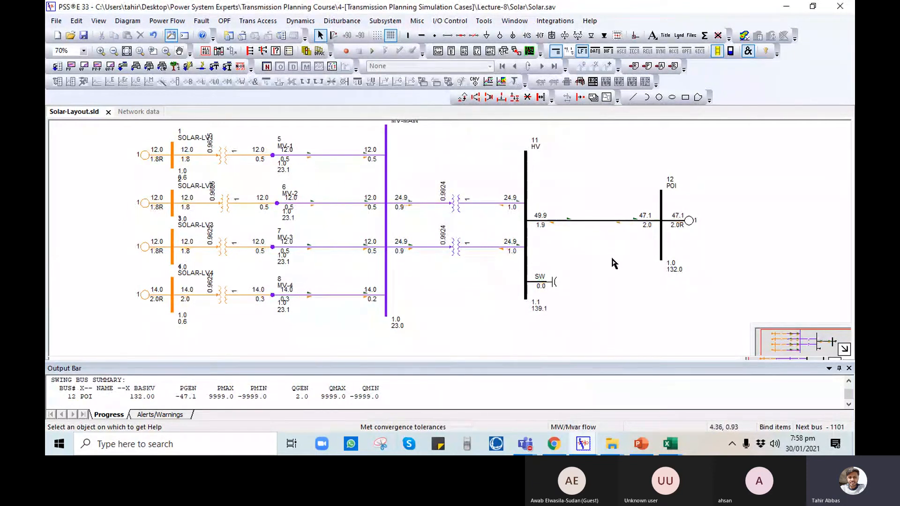
# - Set the switched shunt's Vhi and Vlo to 1.02 pu and re-solve the load flow
pyautogui.doubleClick(556, 286)
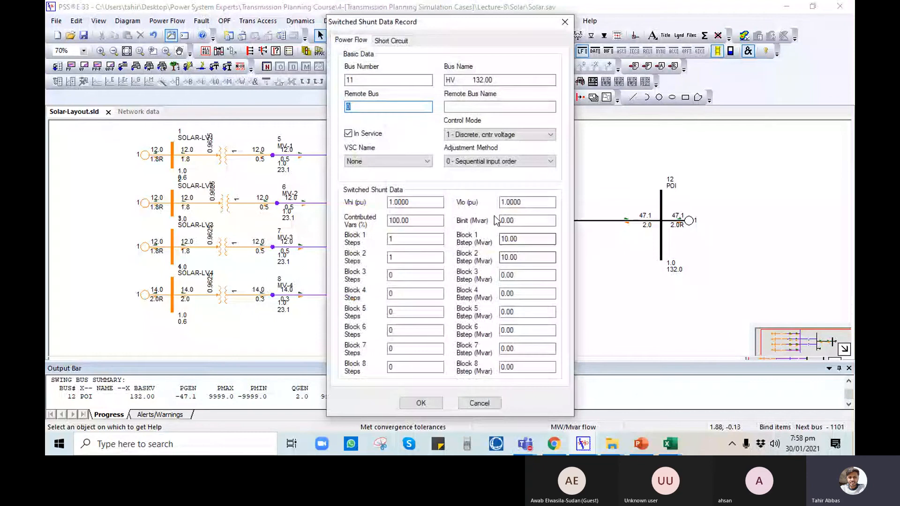
pyautogui.moveTo(522, 202); pyautogui.dragTo(510, 203)
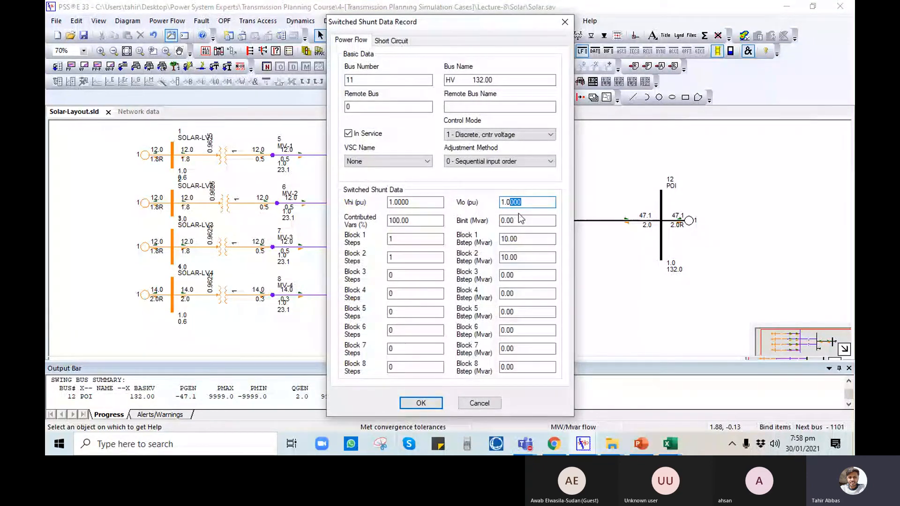
pyautogui.write('2')
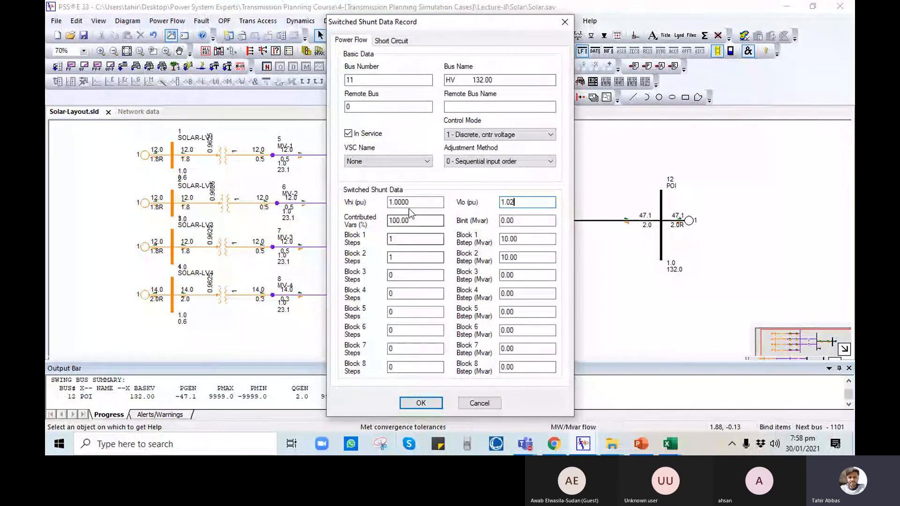
pyautogui.moveTo(409, 202); pyautogui.dragTo(399, 202)
pyautogui.write('2')
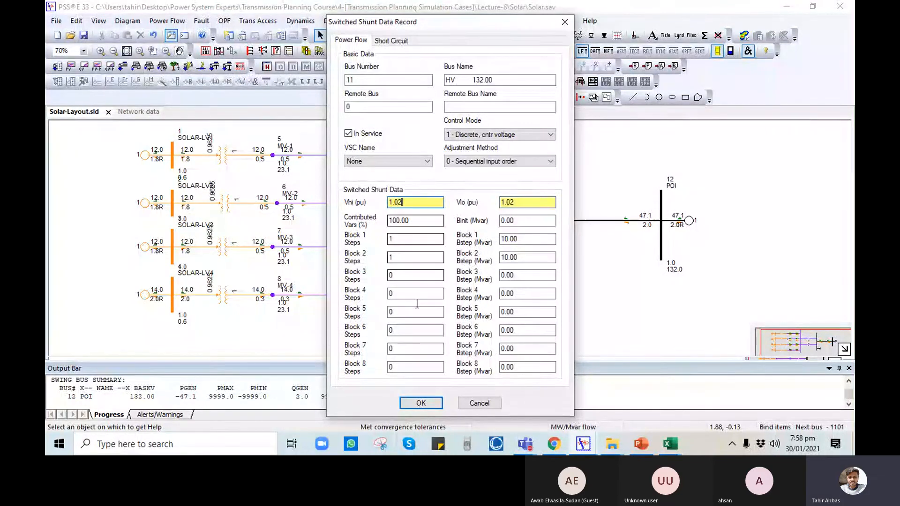
pyautogui.click(421, 403)
pyautogui.click(124, 67)
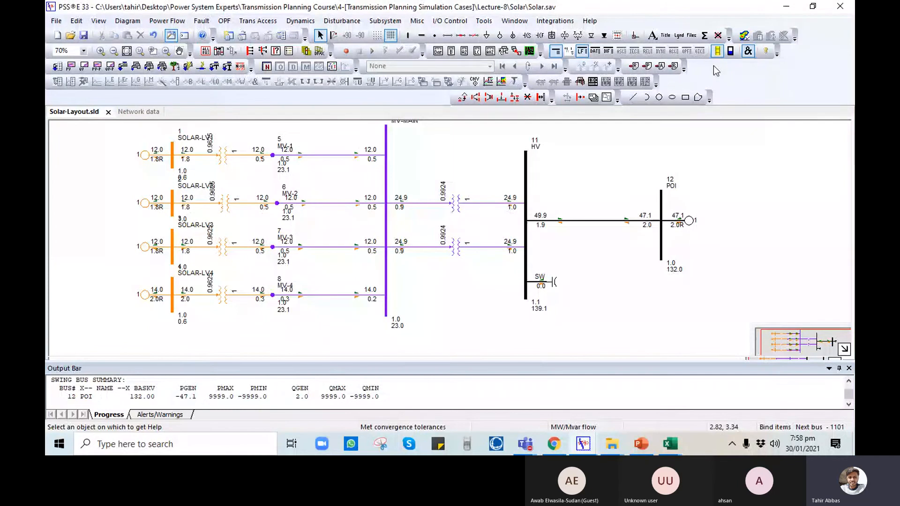
# - Set the Winding 1 Ratio of both MV-MAIN to HV transformers to 1 pu
pyautogui.doubleClick(454, 203)
pyautogui.doubleClick(435, 194)
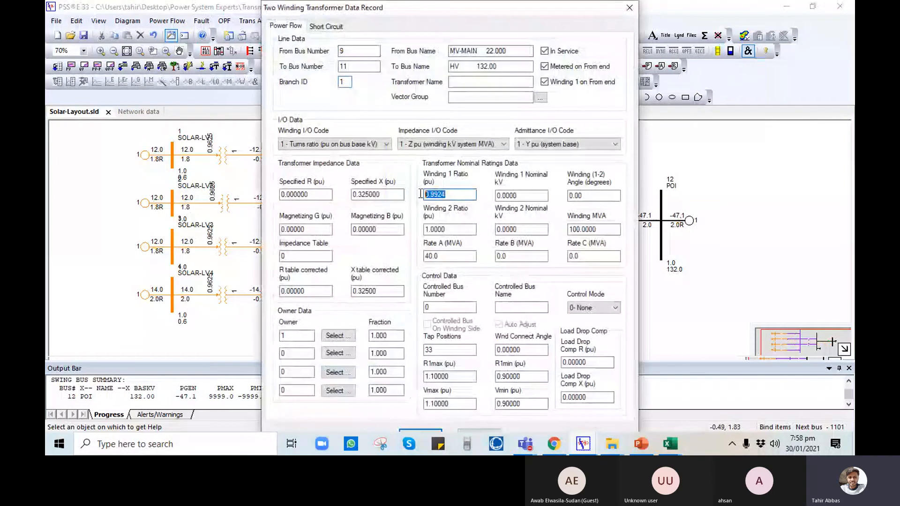
pyautogui.write('1')
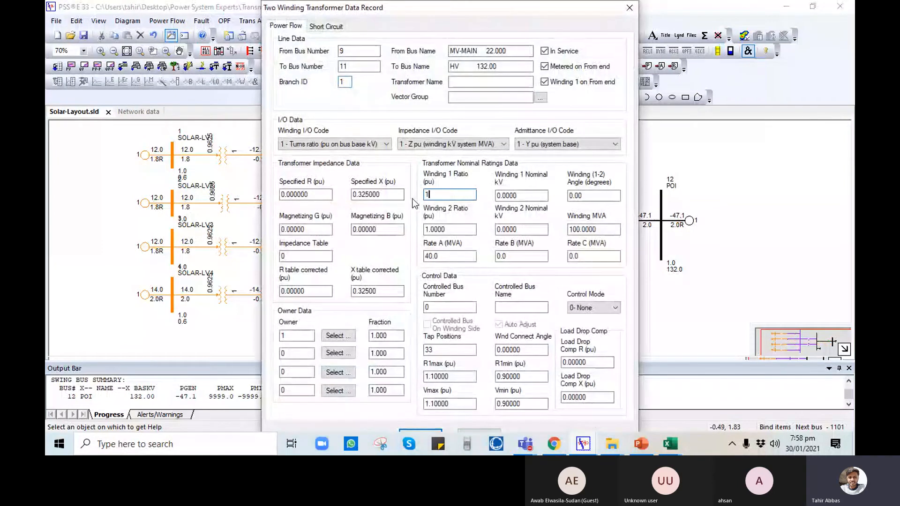
pyautogui.click(430, 434)
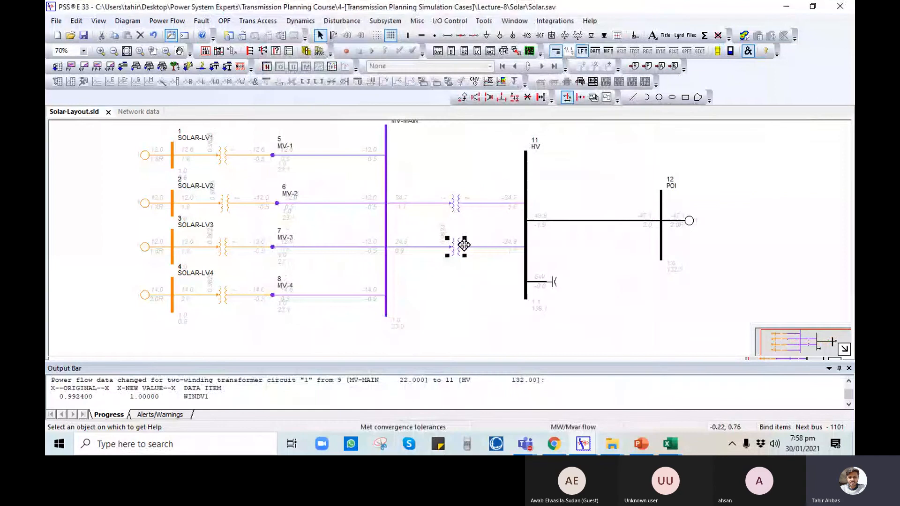
pyautogui.doubleClick(464, 244)
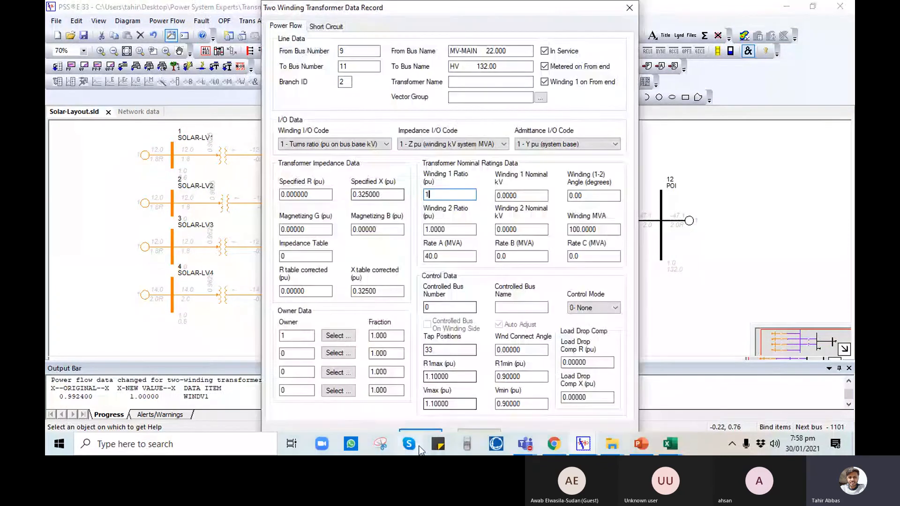
pyautogui.click(423, 430)
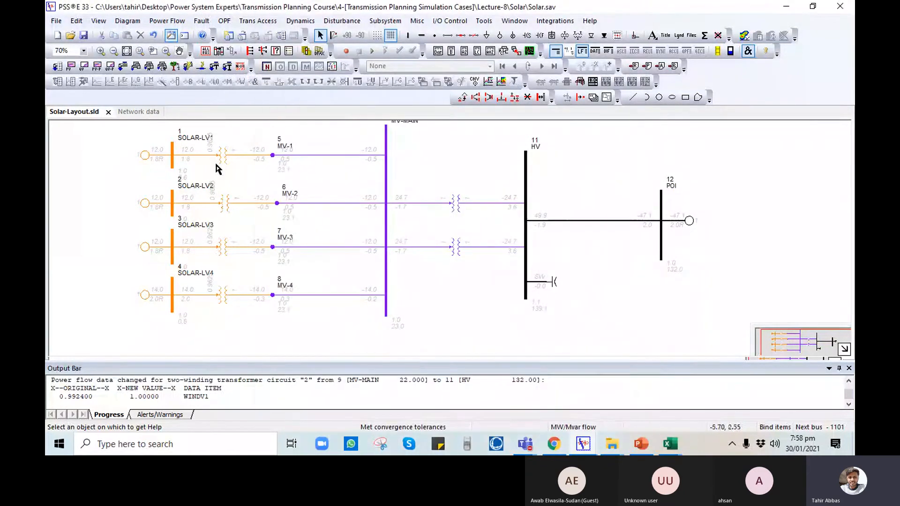
# - Re-solve the load flow with the new main transformer ratios and turn the animated flow arrows back on
pyautogui.click(123, 68)
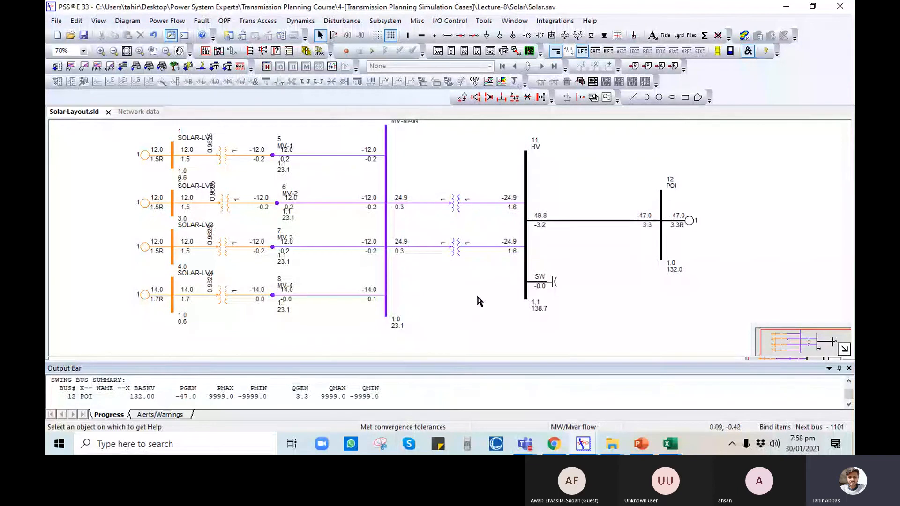
pyautogui.moveTo(477, 293); pyautogui.dragTo(478, 271)
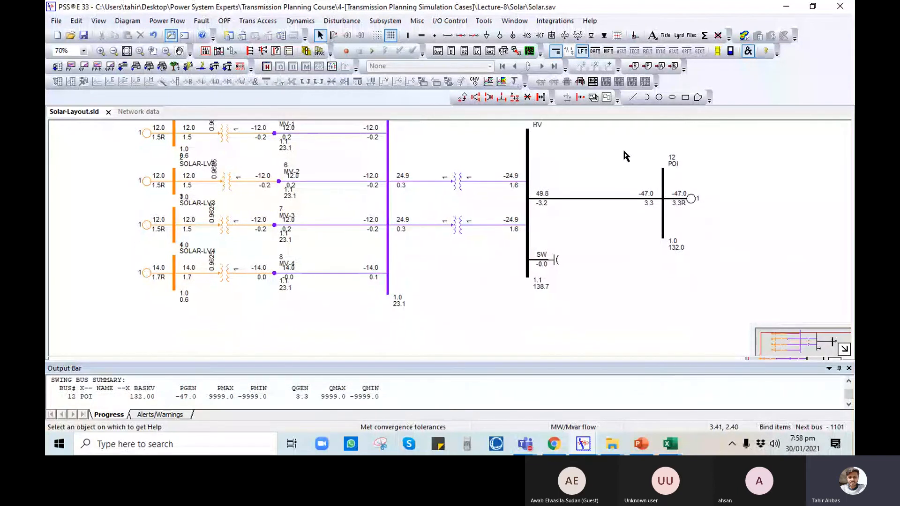
pyautogui.moveTo(624, 153); pyautogui.dragTo(627, 189)
pyautogui.click(718, 52)
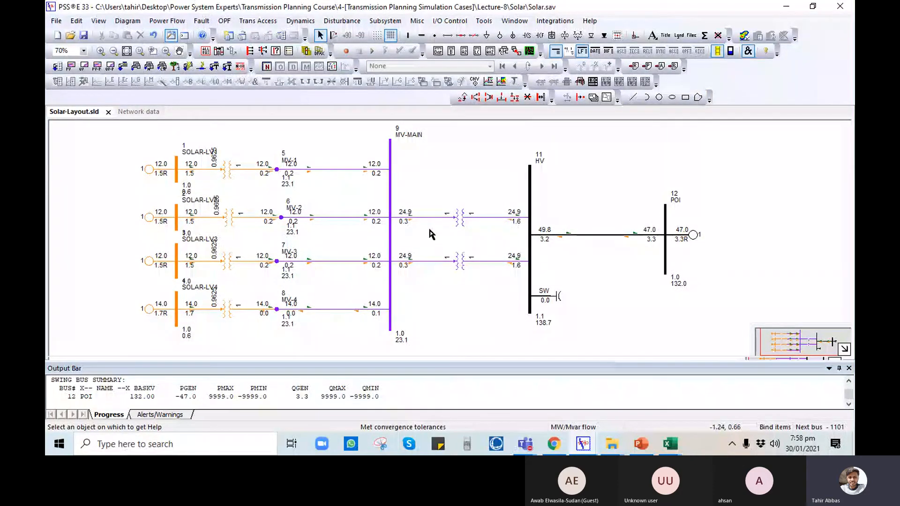
# - Check the switched shunt's data record at the HV bus, then delete the shunt
pyautogui.doubleClick(539, 298)
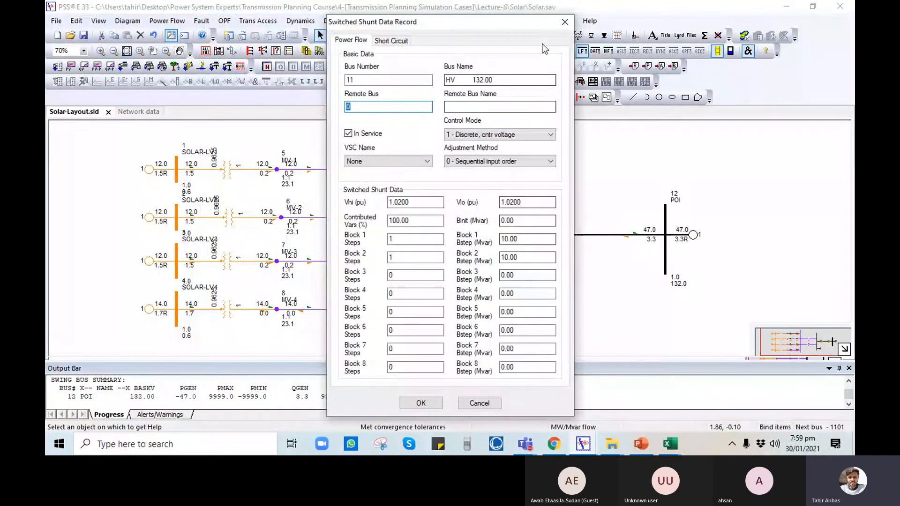
pyautogui.click(564, 22)
pyautogui.press('Delete')
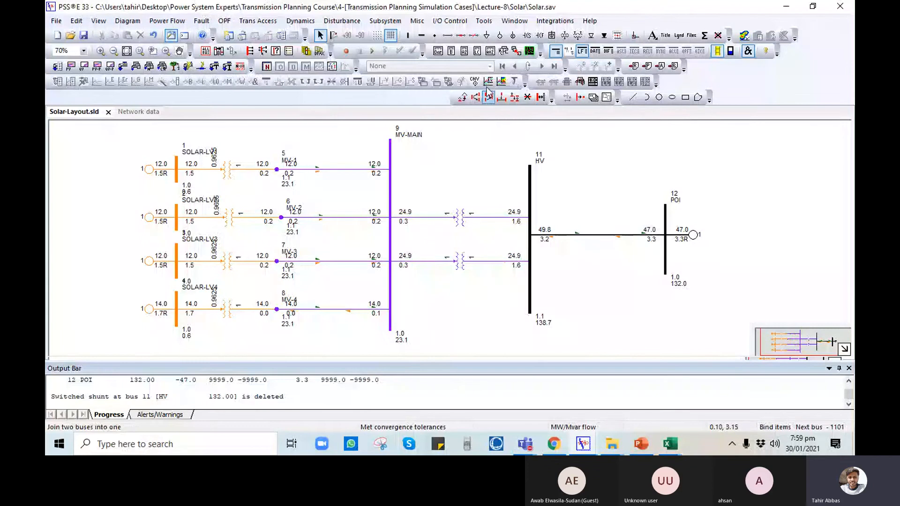
# - Add a fixed shunt with a B-Shunt of 20 Mvar to the HV bus and re-solve the load flow
pyautogui.click(530, 289)
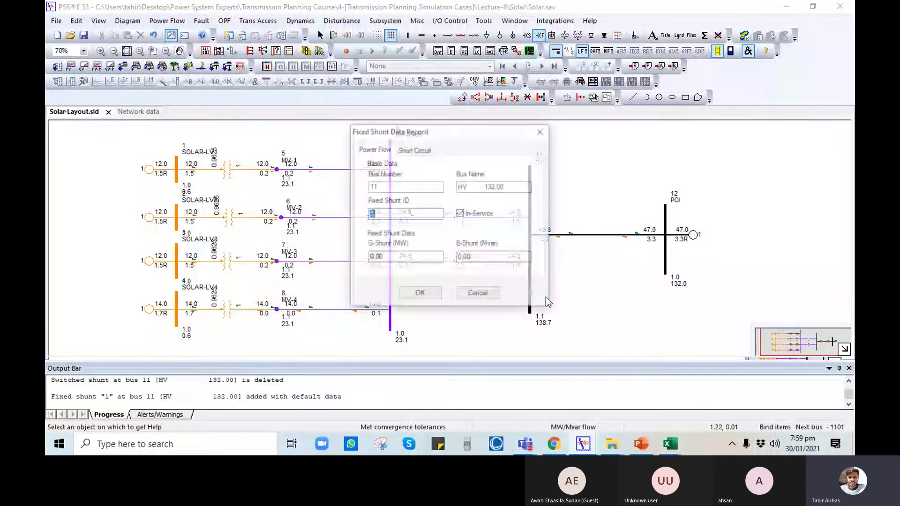
pyautogui.moveTo(473, 257); pyautogui.dragTo(421, 258)
pyautogui.write('2')
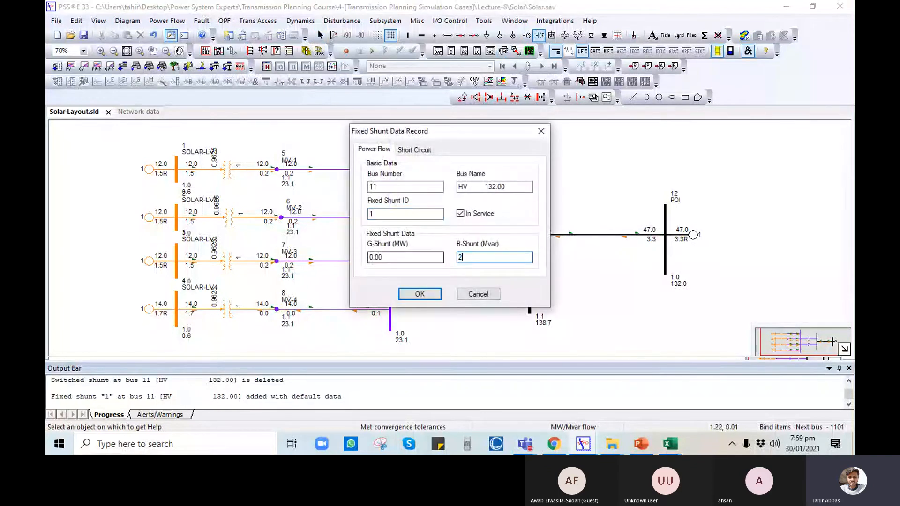
pyautogui.write('0')
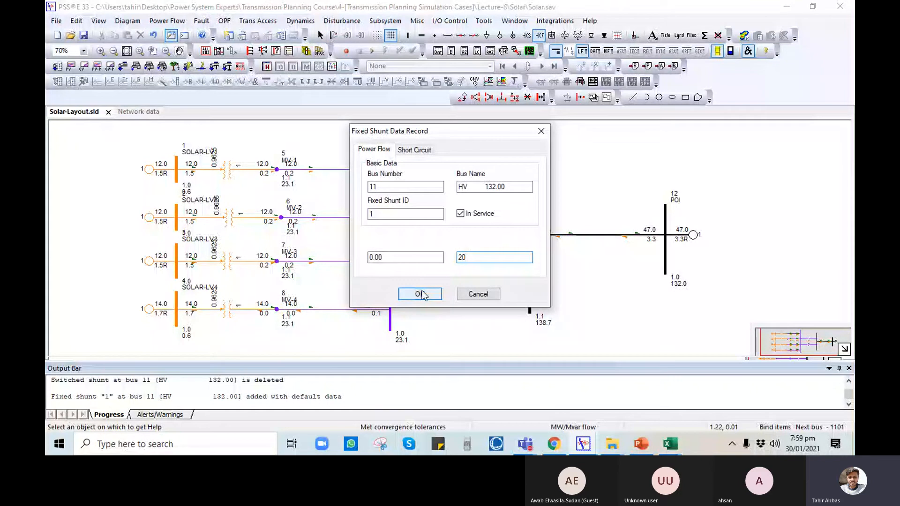
pyautogui.click(421, 294)
pyautogui.click(123, 67)
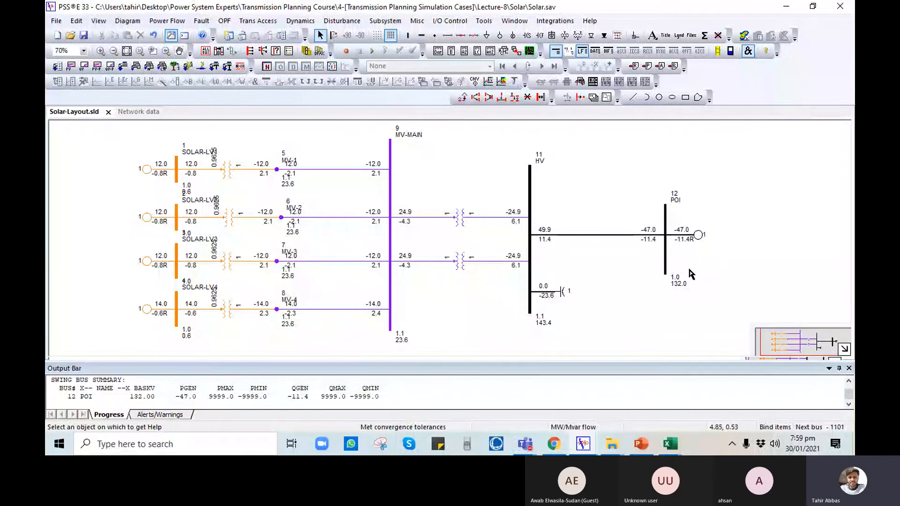
# - Reduce the HV bus fixed shunt's B-Shunt to 10 Mvar and re-solve the load flow
pyautogui.doubleClick(559, 296)
pyautogui.doubleClick(468, 257)
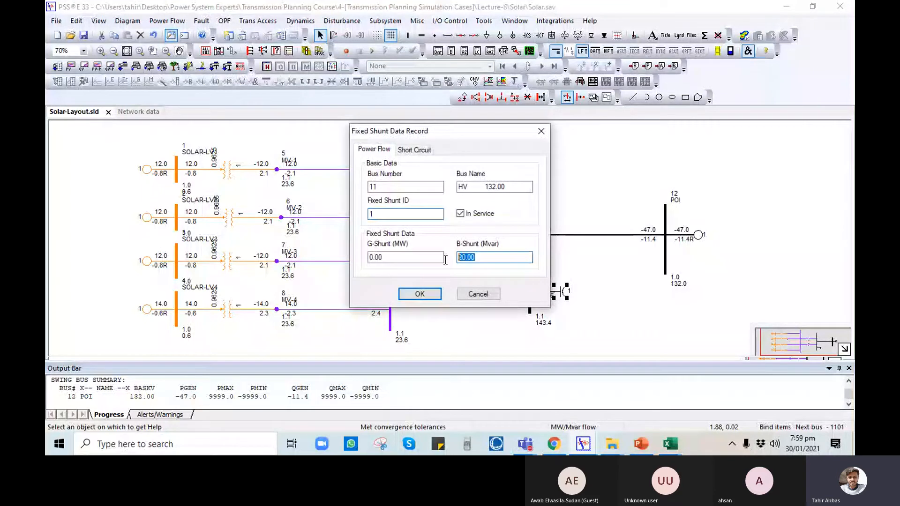
pyautogui.write('10')
pyautogui.click(420, 294)
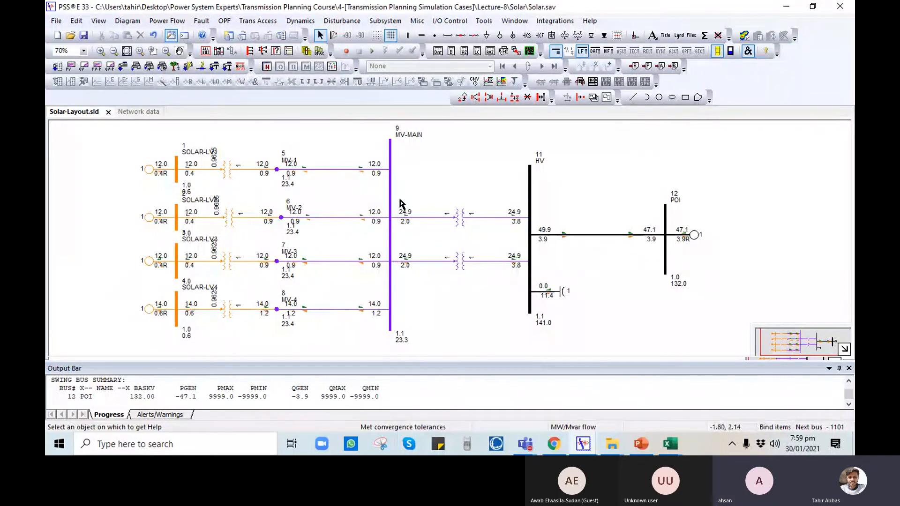
# - Set the HV bus fixed shunt's B-Shunt to 5 Mvar, re-solve the load flow and recheck the shunt's data record
pyautogui.doubleClick(564, 293)
pyautogui.write('5')
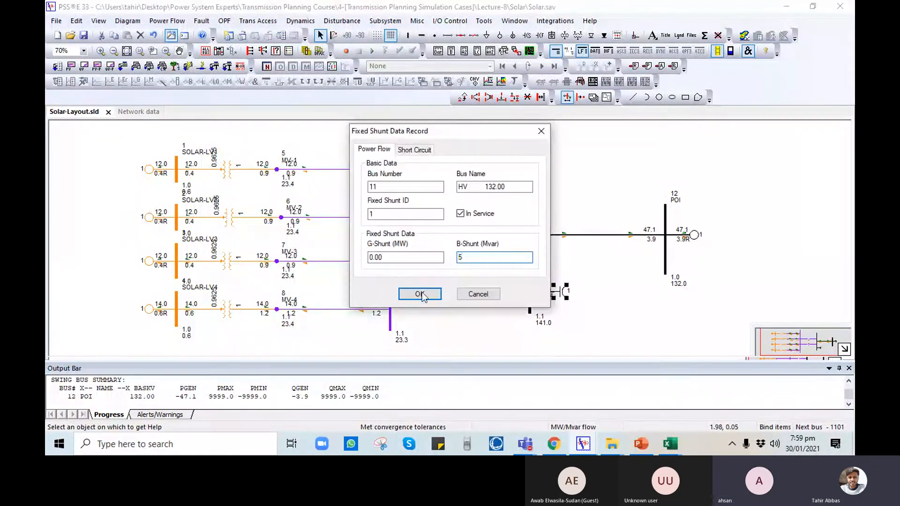
pyautogui.click(422, 293)
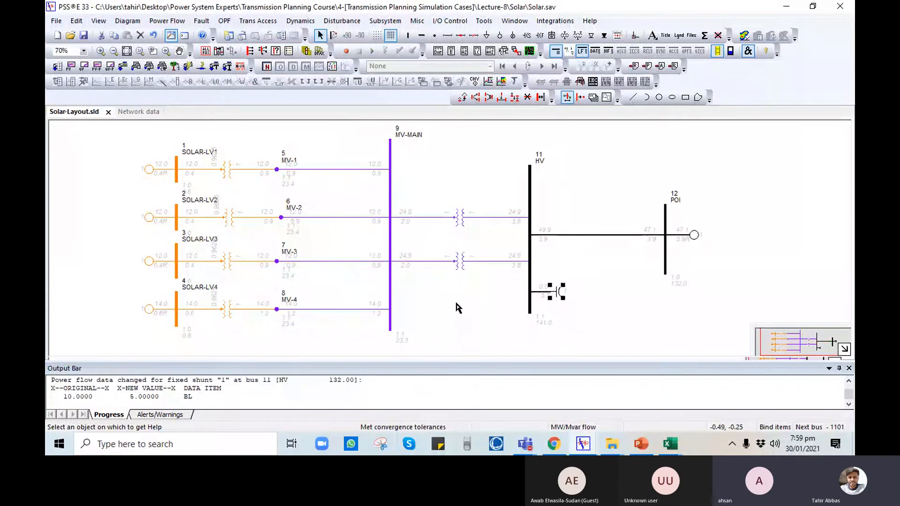
pyautogui.click(456, 303)
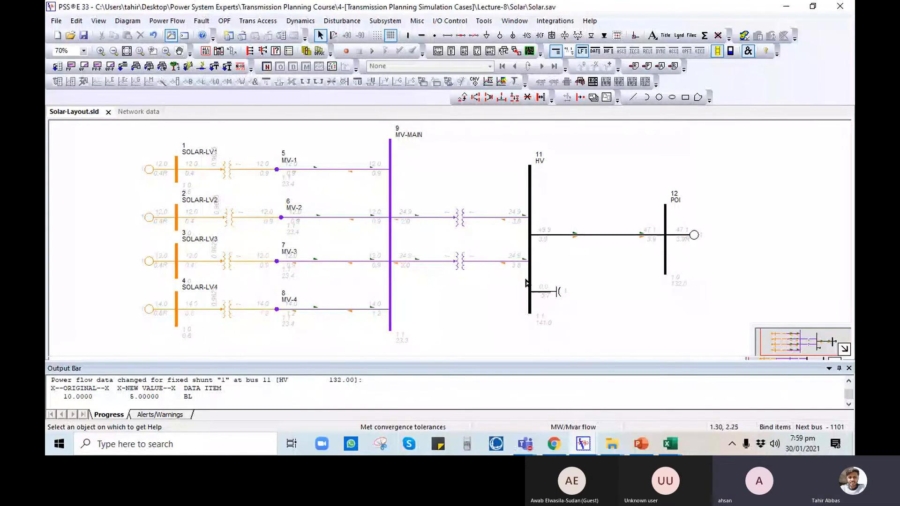
pyautogui.click(553, 294)
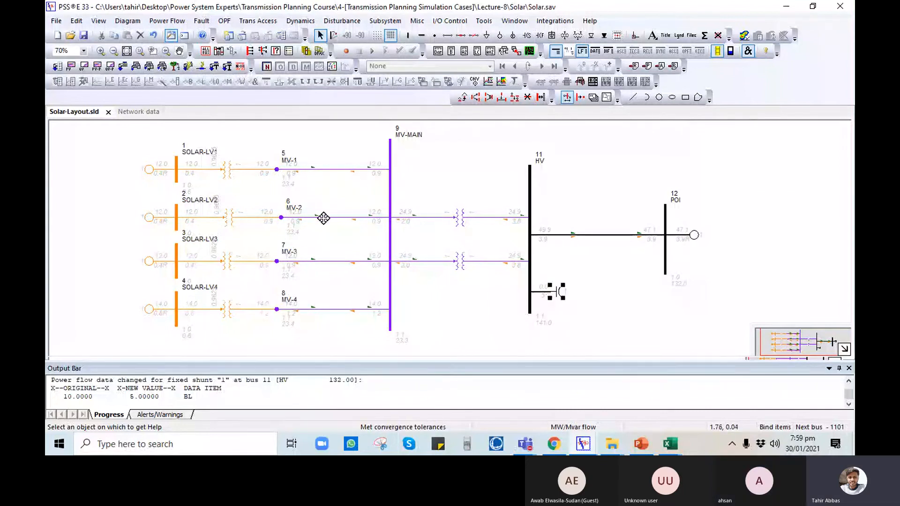
pyautogui.click(122, 68)
pyautogui.doubleClick(560, 293)
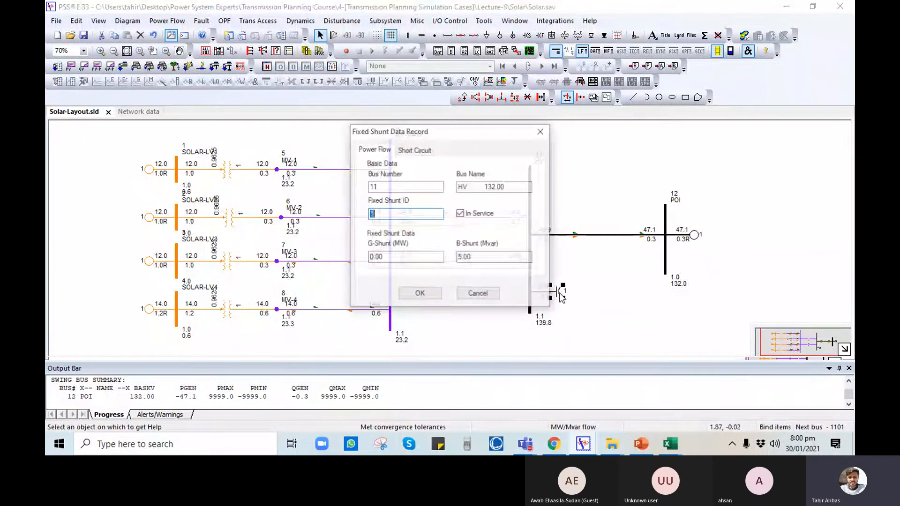
pyautogui.click(479, 294)
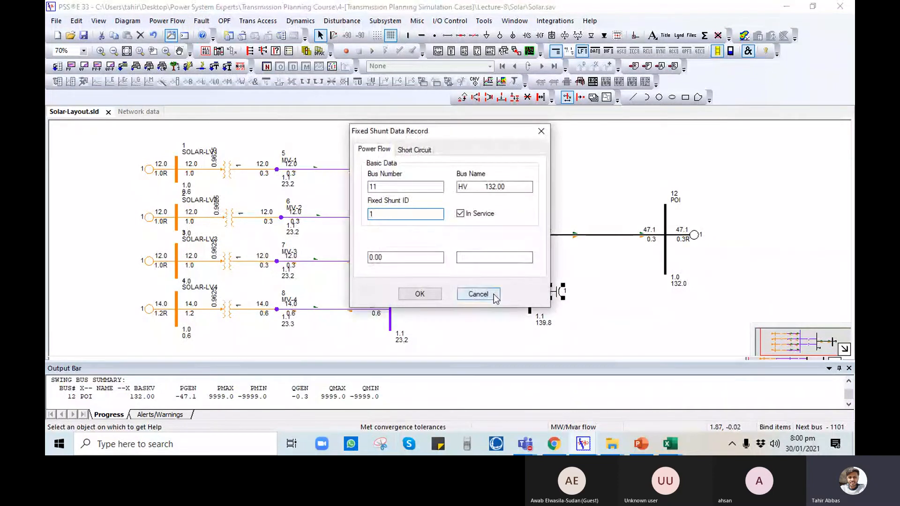
# - Take the HV bus fixed shunt out of service, re-solve the load flow and turn off the diagram's flow animation
pyautogui.click(550, 295)
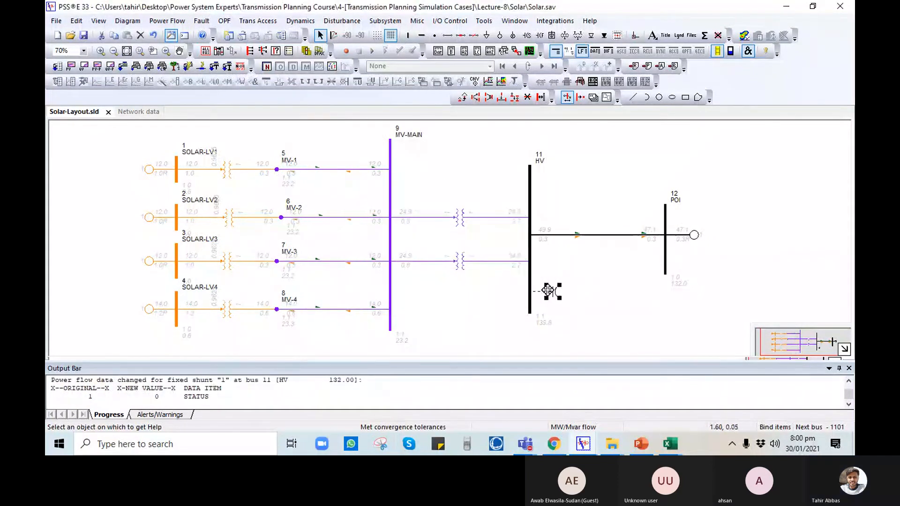
pyautogui.click(123, 66)
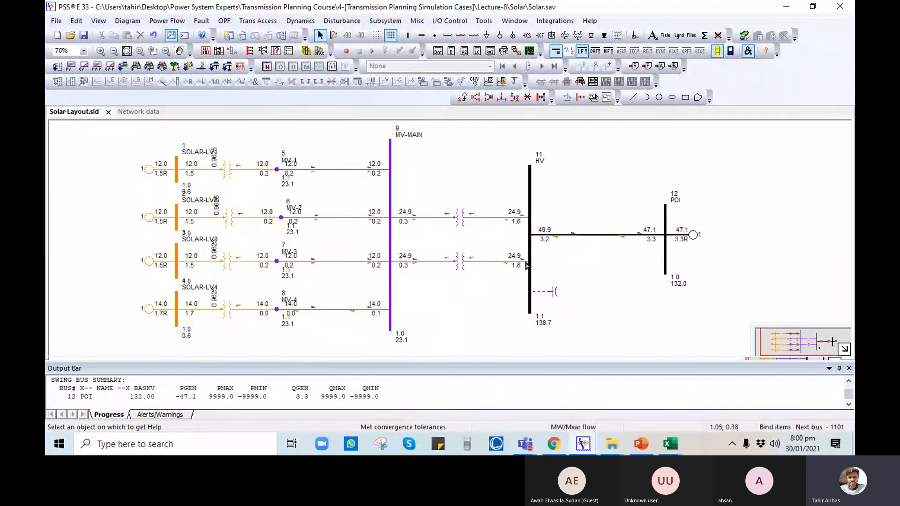
pyautogui.click(717, 51)
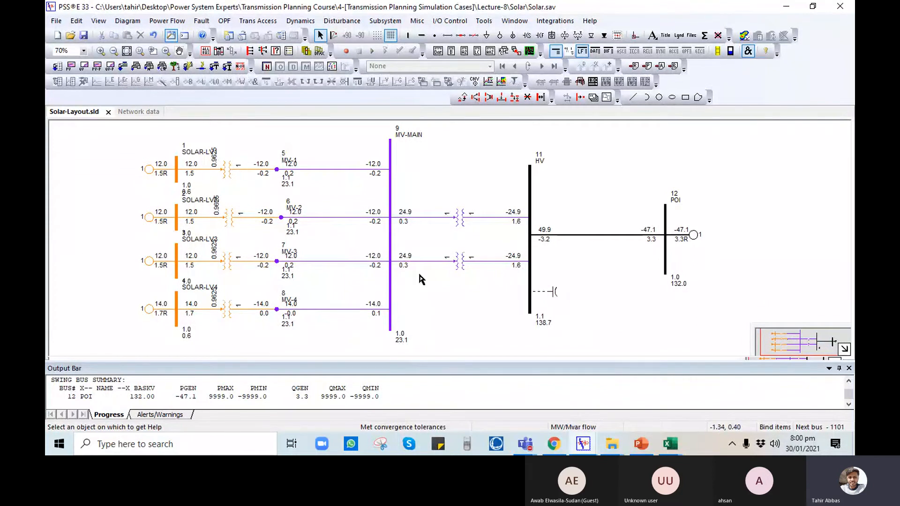
# - Set the Specified X of the first MV-MAIN to HV transformer (branch ID 1) to 0.5 pu
pyautogui.click(458, 216)
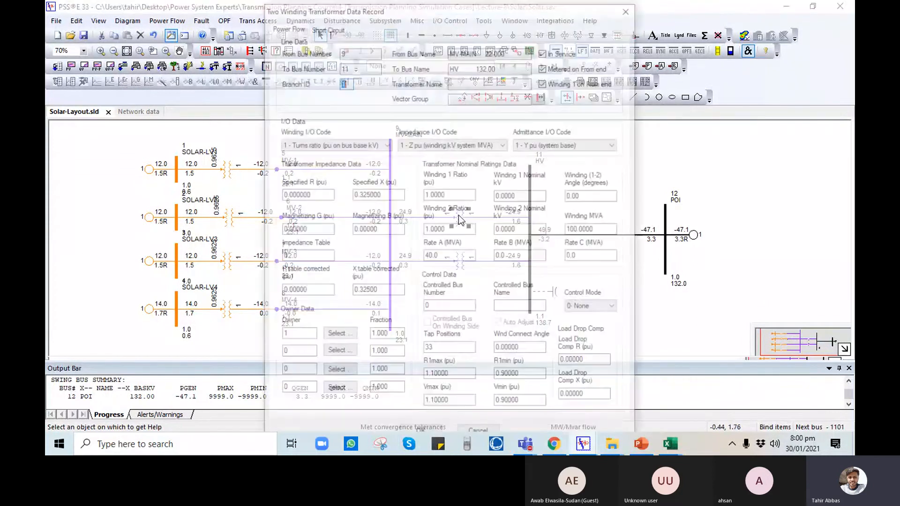
pyautogui.moveTo(319, 187); pyautogui.dragTo(353, 198)
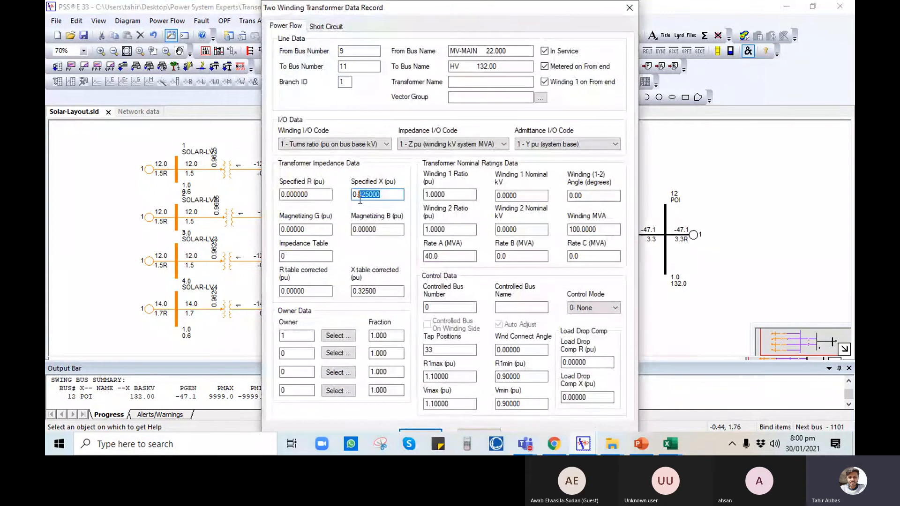
pyautogui.press('BackSpace')
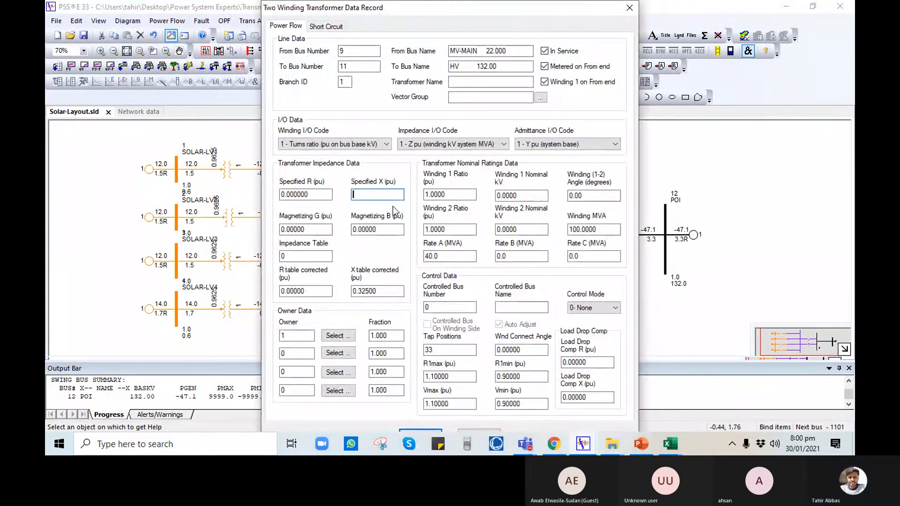
pyautogui.write('0.5')
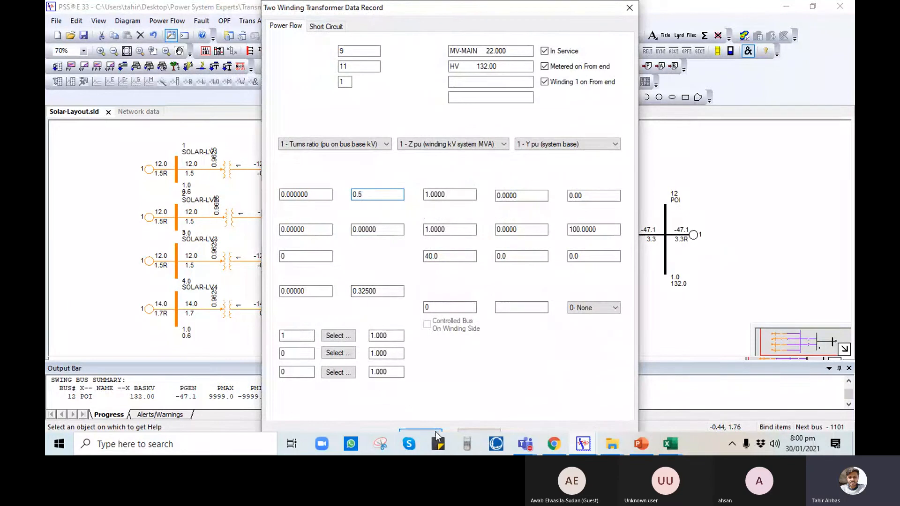
pyautogui.press('Return')
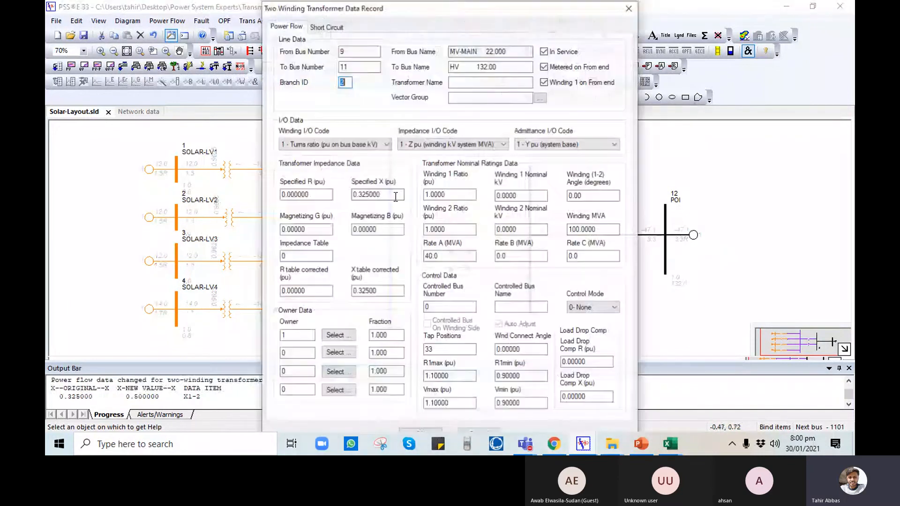
# - Set the Specified X of the second MV-MAIN to HV transformer to 0.5 pu, re-solve the load flow and restore the flow animation
pyautogui.moveTo(396, 195); pyautogui.dragTo(336, 195)
pyautogui.write('0.5')
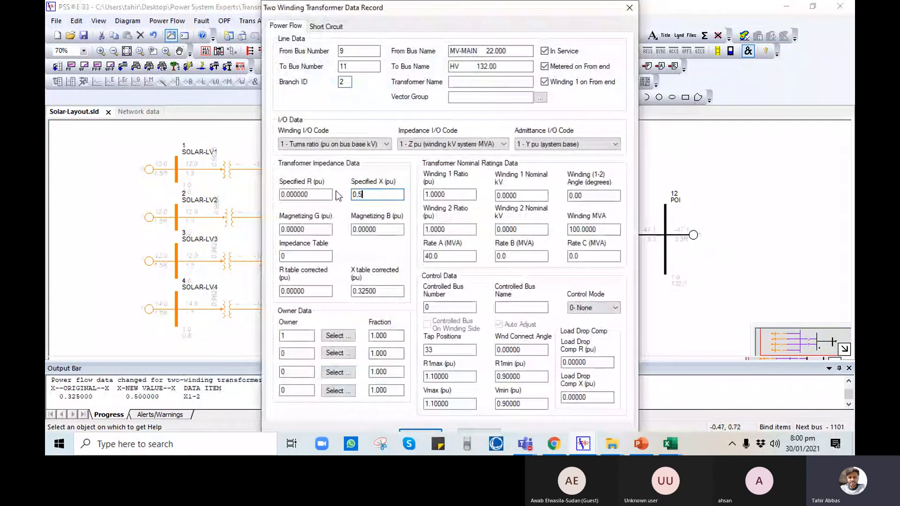
pyautogui.click(421, 428)
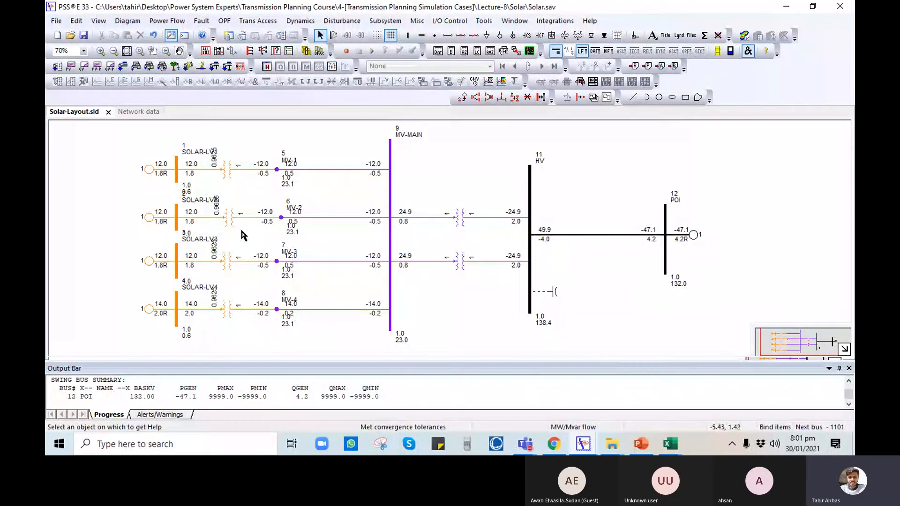
pyautogui.click(717, 51)
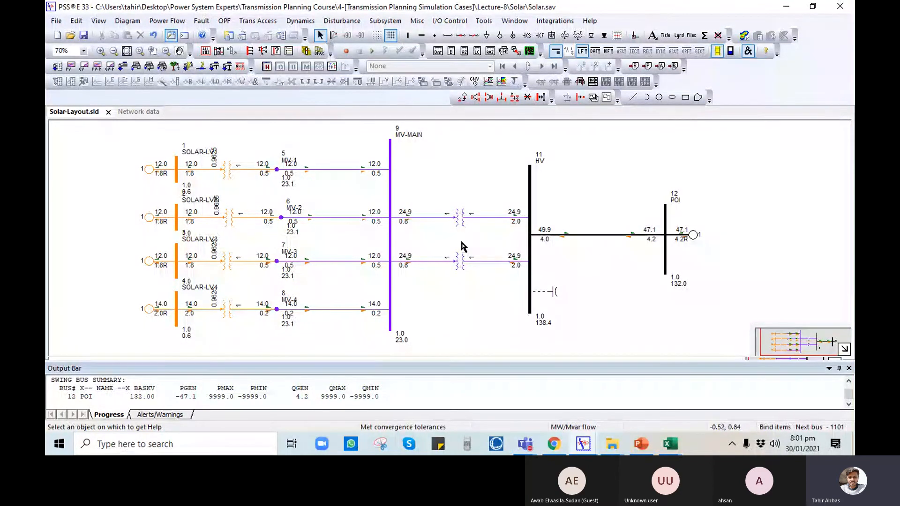
# - Review the data records of the first MV-MAIN to HV transformer and the POI bus without changing them
pyautogui.doubleClick(459, 215)
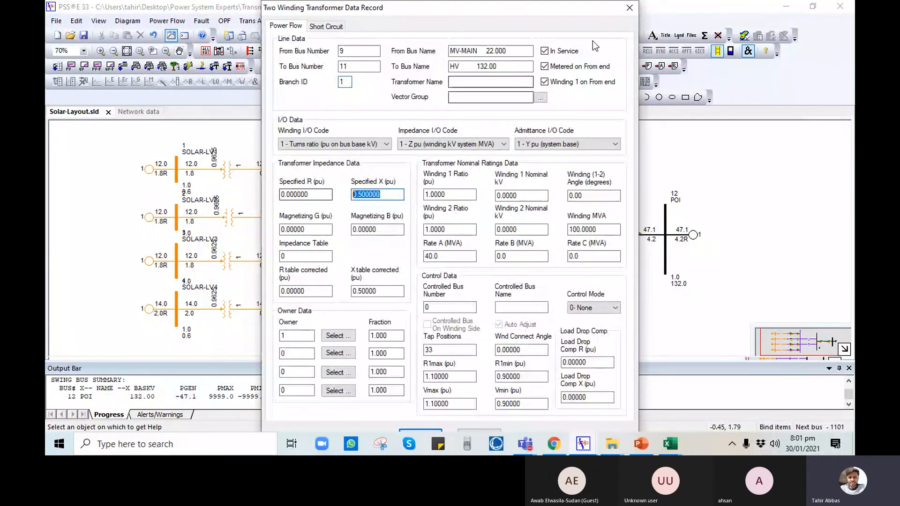
pyautogui.press('Escape')
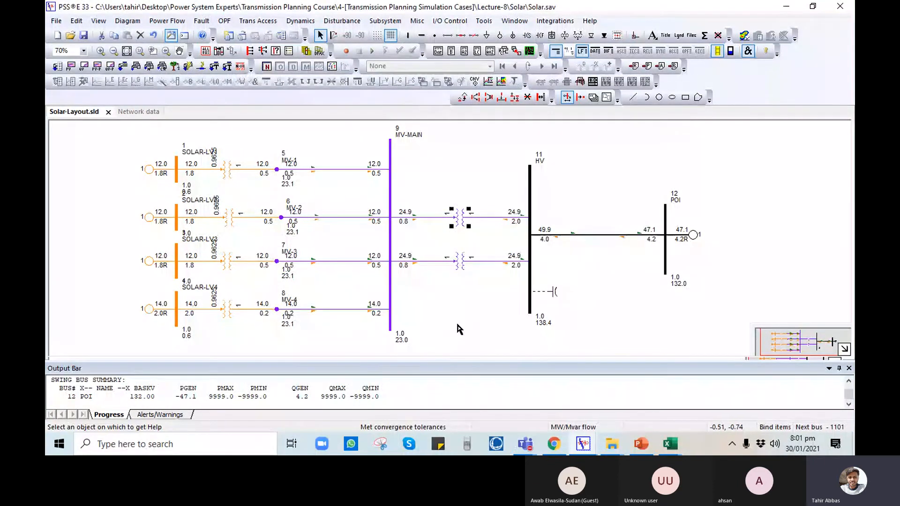
pyautogui.moveTo(182, 340); pyautogui.dragTo(192, 299)
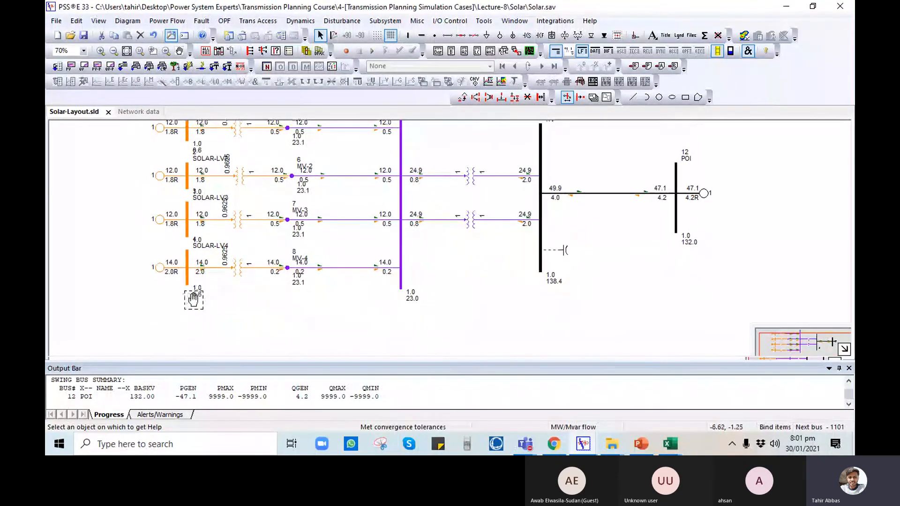
pyautogui.scroll(1, 295, 311)
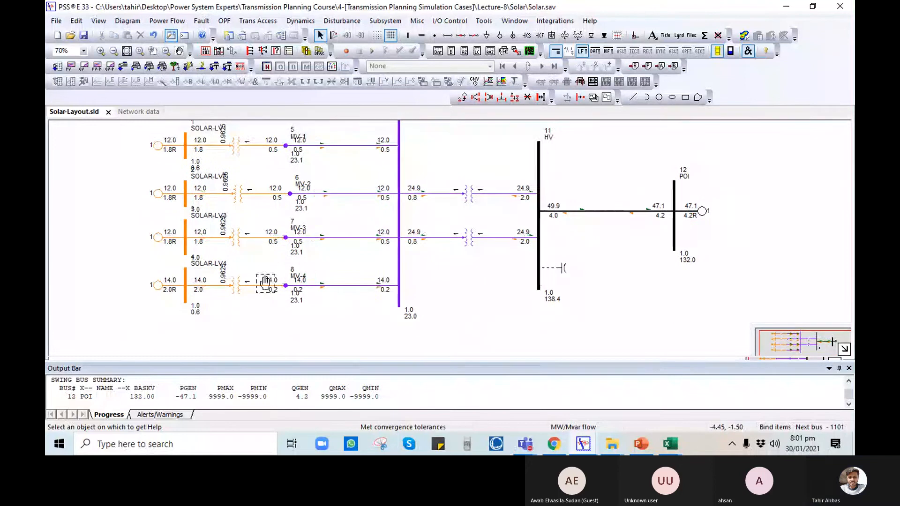
pyautogui.doubleClick(675, 226)
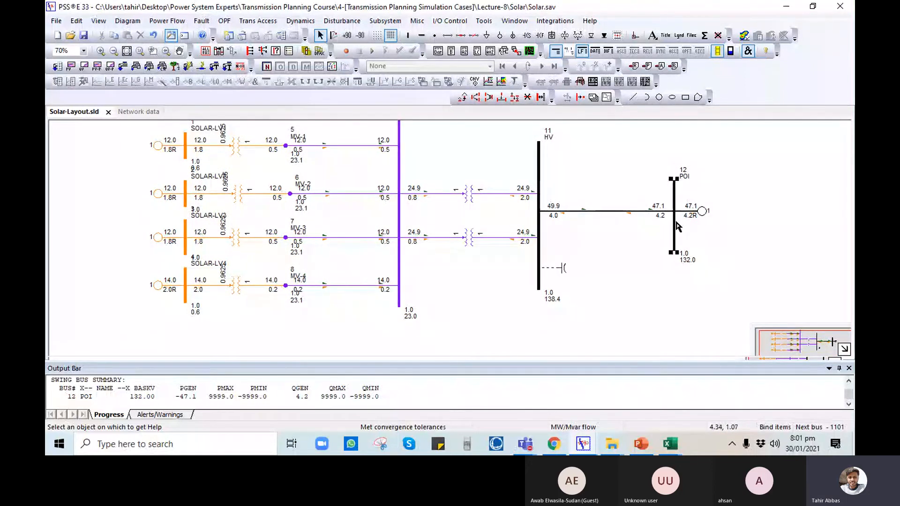
pyautogui.click(478, 305)
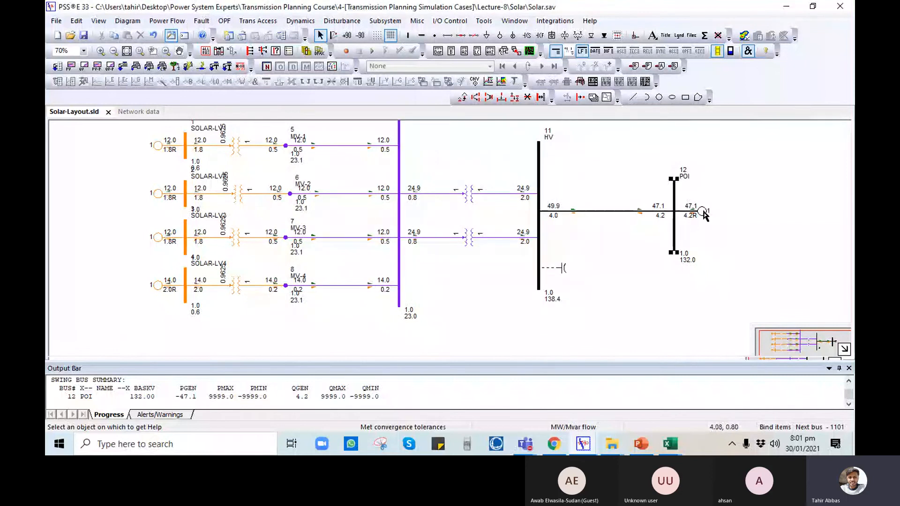
# - Set the POI swing machine's scheduled voltage to 0.95 pu and re-solve the load flow
pyautogui.doubleClick(703, 212)
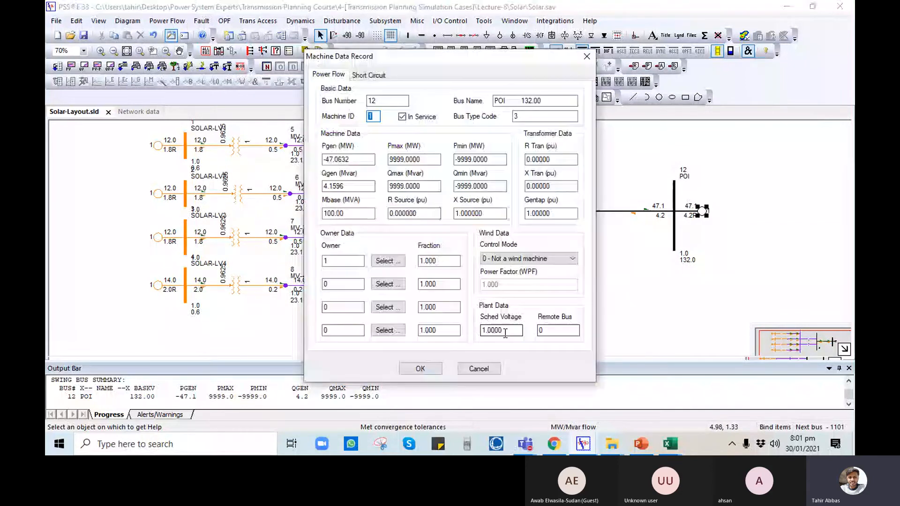
pyautogui.doubleClick(501, 330)
pyautogui.write('0.992')
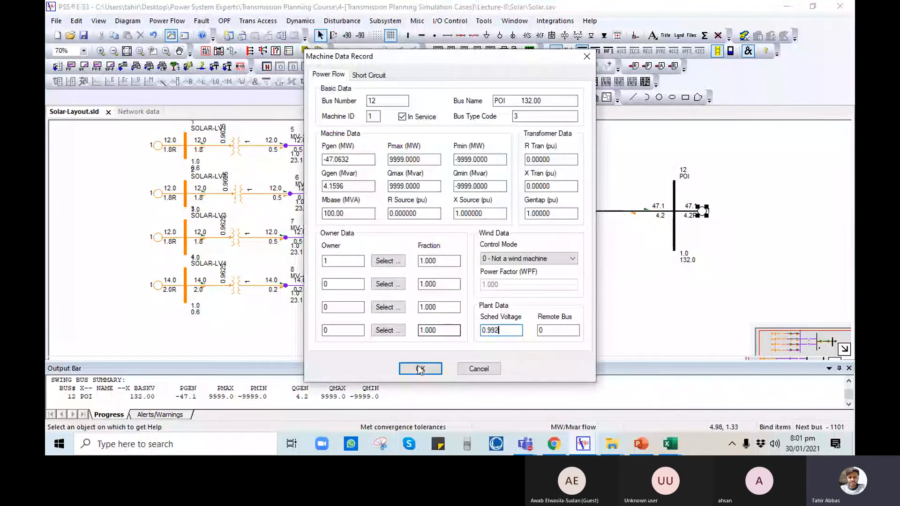
pyautogui.press('BackSpace')
pyautogui.press('BackSpace')
pyautogui.write('5')
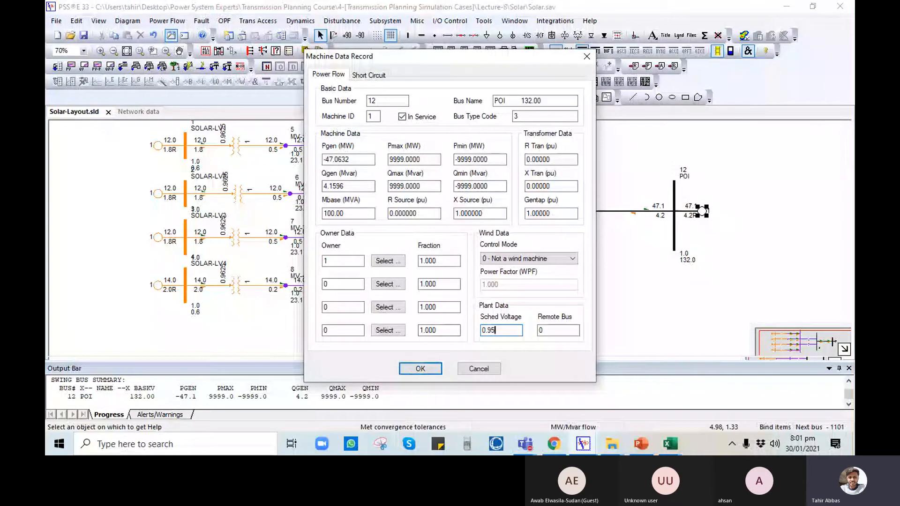
pyautogui.click(411, 372)
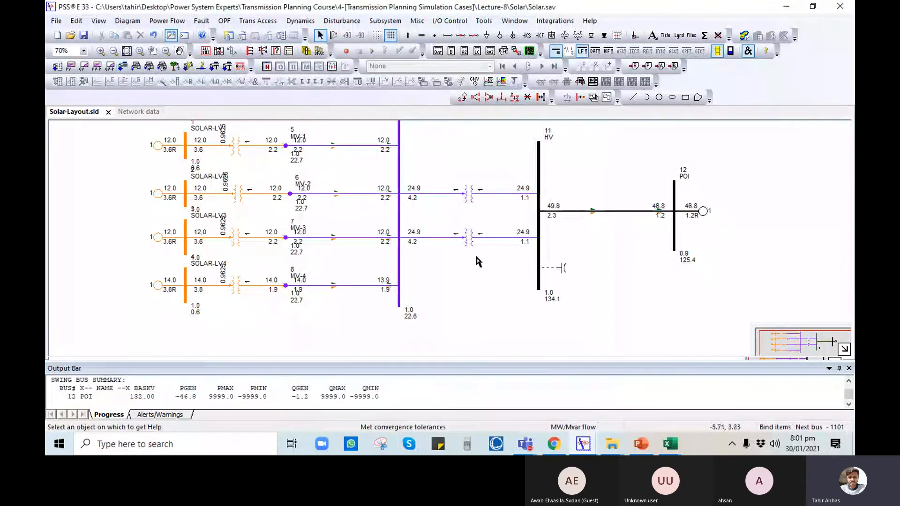
# - Put the HV bus fixed shunt back in service and re-solve the load flow
pyautogui.moveTo(481, 290); pyautogui.dragTo(479, 299)
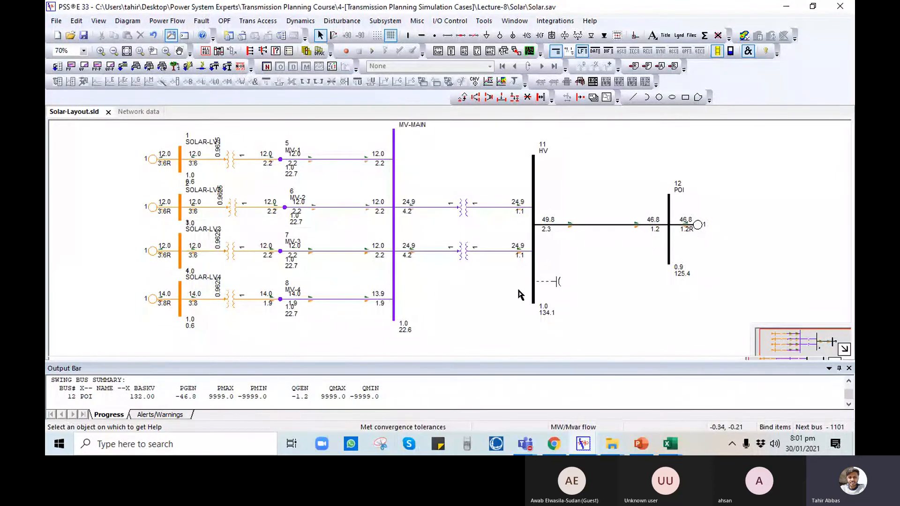
pyautogui.click(557, 281)
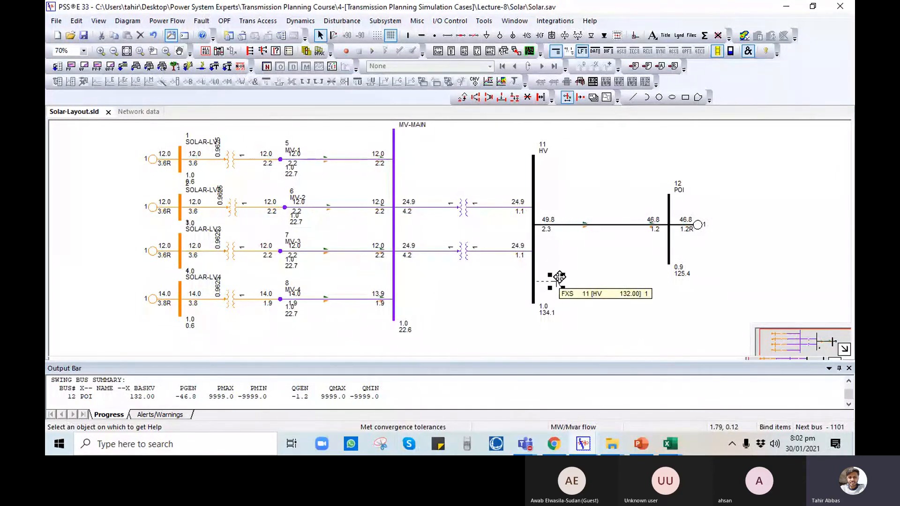
pyautogui.click(558, 277)
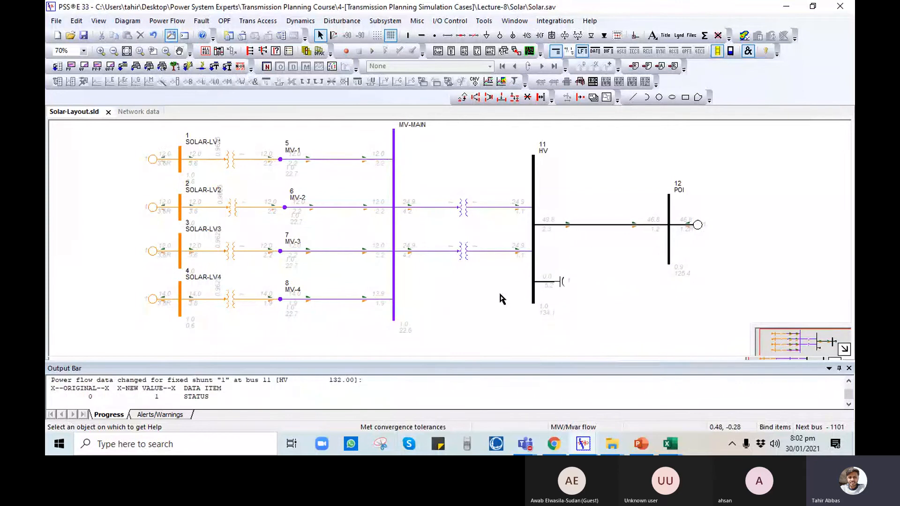
pyautogui.click(120, 66)
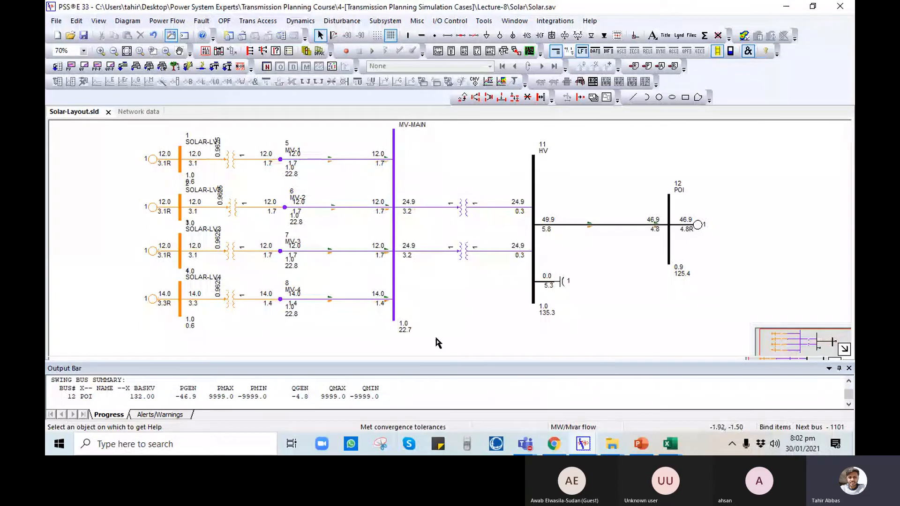
# - Compare the SOLAR-LV1 machine's Qgen with its Qmax limit, and check the swing bus PGEN in the solution output
pyautogui.scroll(1, 457, 319)
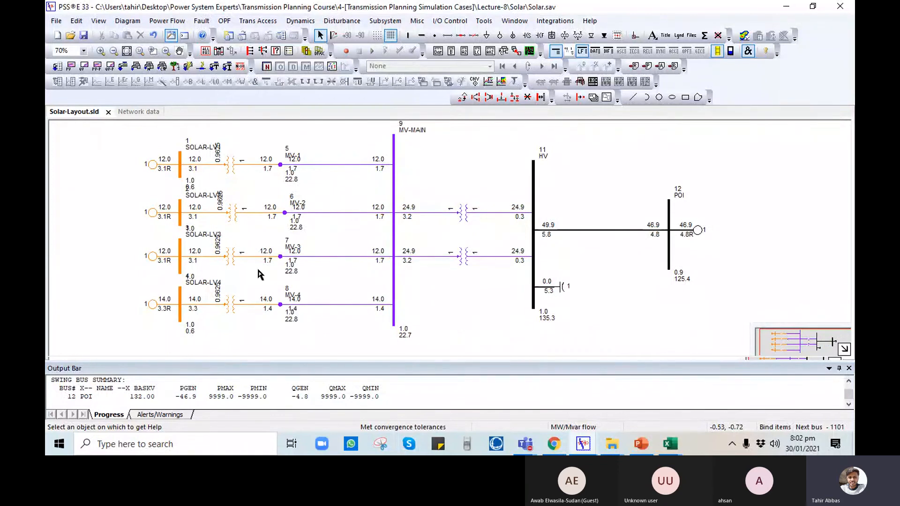
pyautogui.click(153, 164)
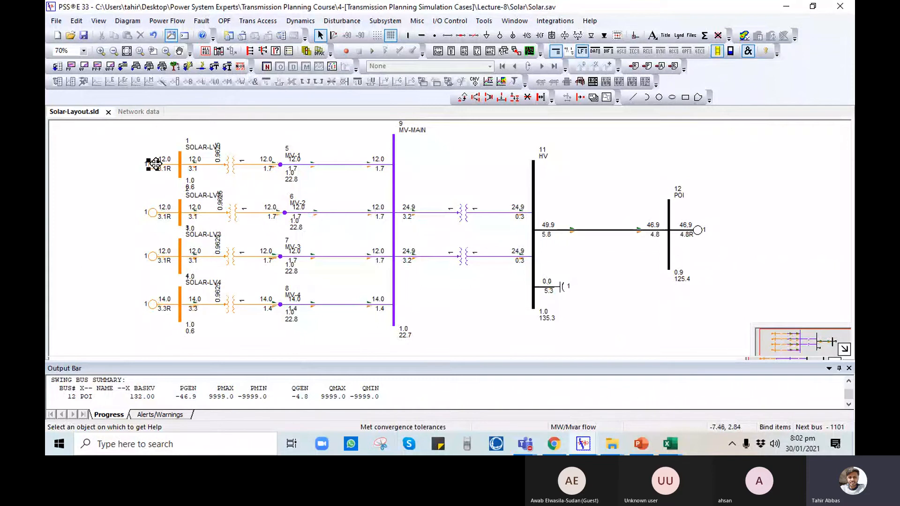
pyautogui.doubleClick(153, 164)
pyautogui.click(349, 186)
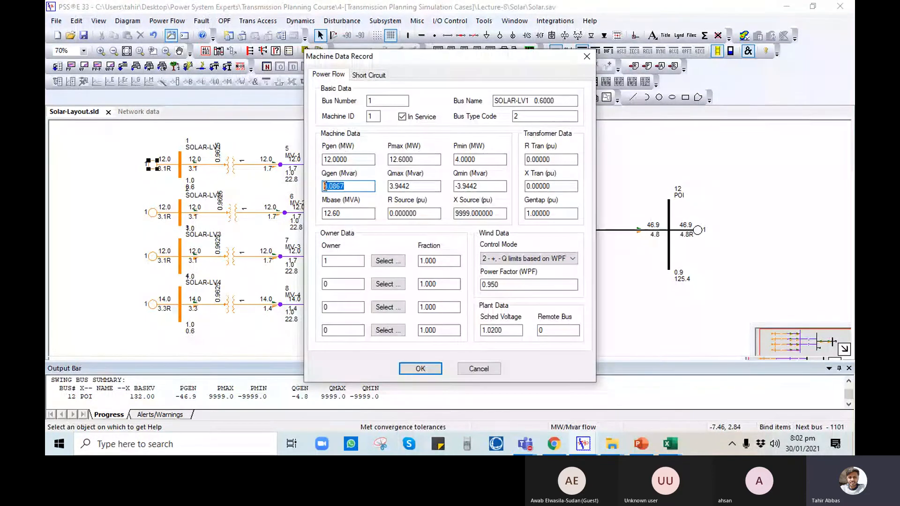
pyautogui.click(398, 186)
pyautogui.click(403, 369)
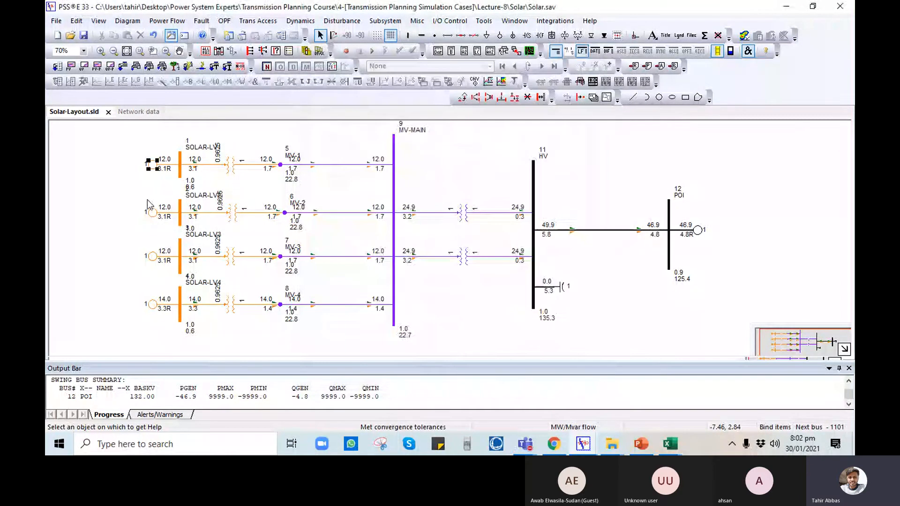
pyautogui.click(147, 200)
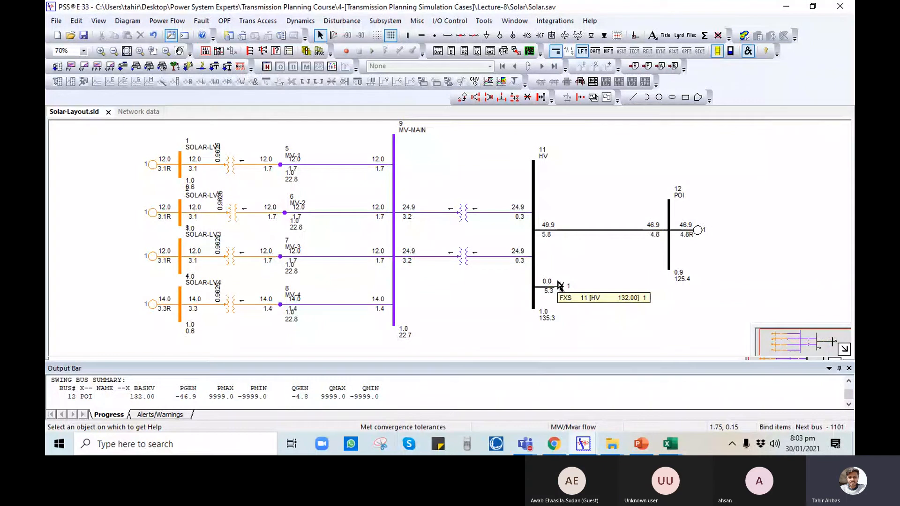
pyautogui.doubleClick(187, 397)
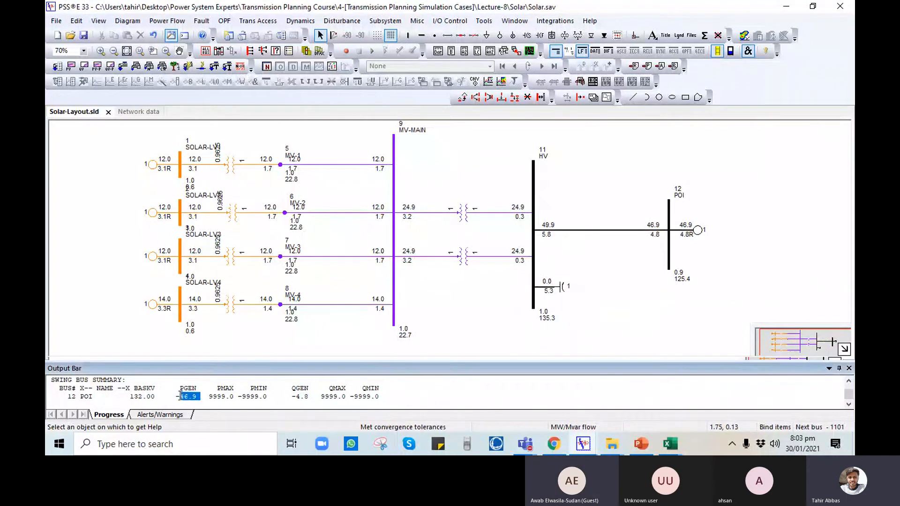
pyautogui.click(219, 335)
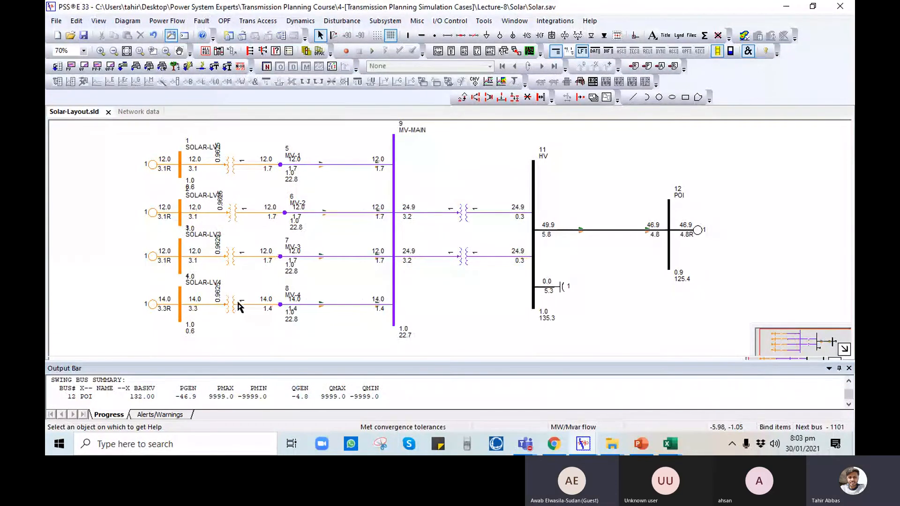
# - Save the network case data to Solar.sav from the network data view
pyautogui.moveTo(593, 281); pyautogui.dragTo(591, 276)
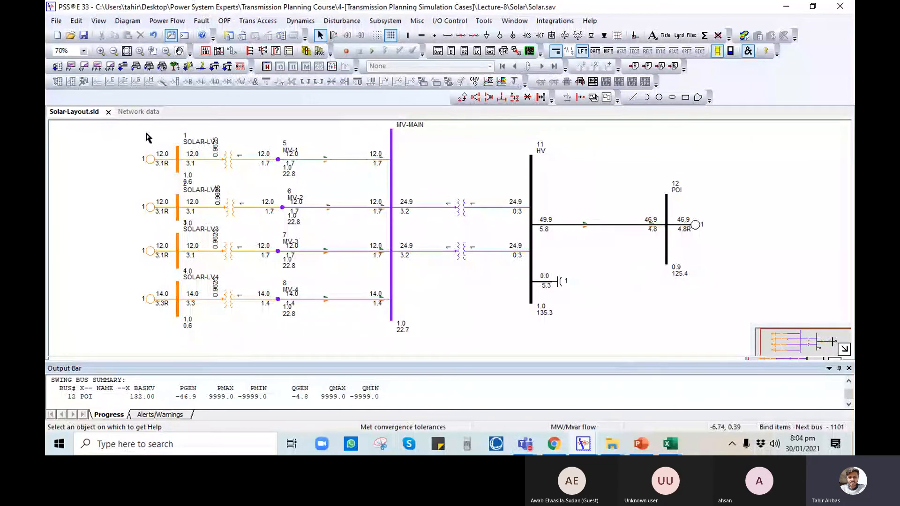
pyautogui.click(148, 110)
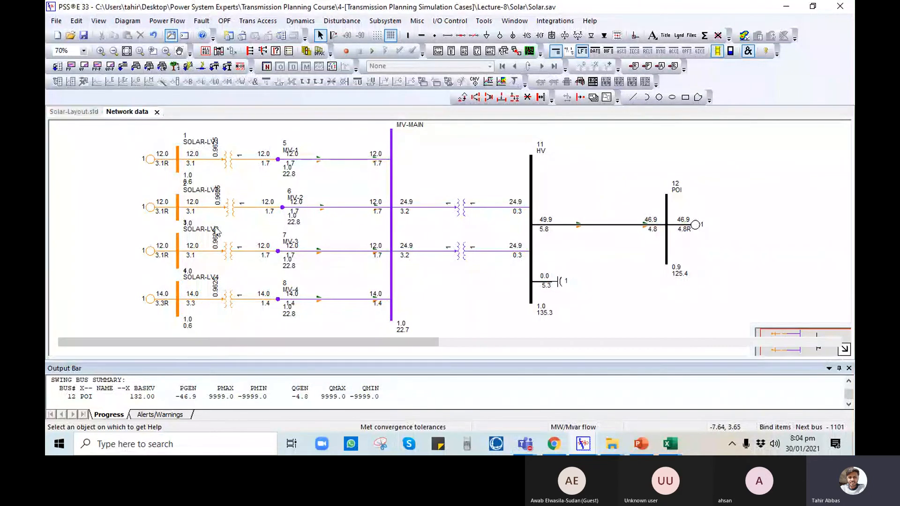
pyautogui.hotkey('ctrl', 's')
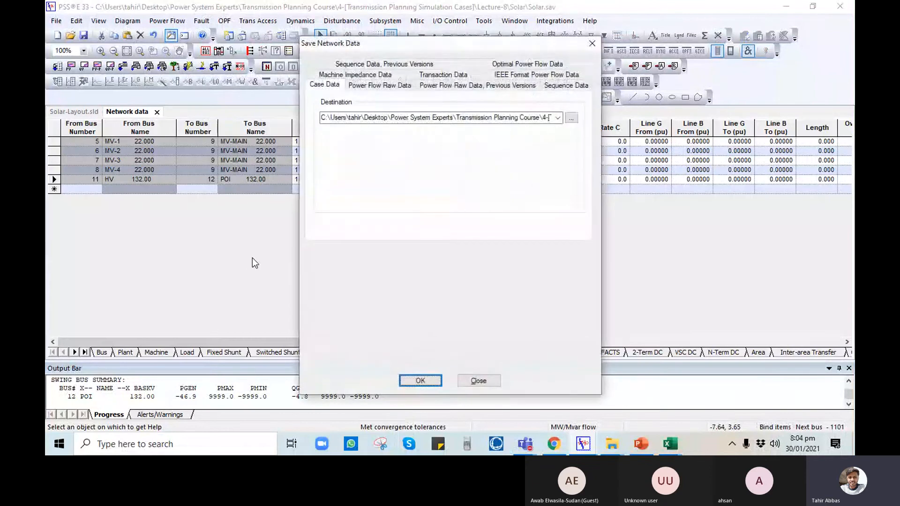
pyautogui.click(421, 381)
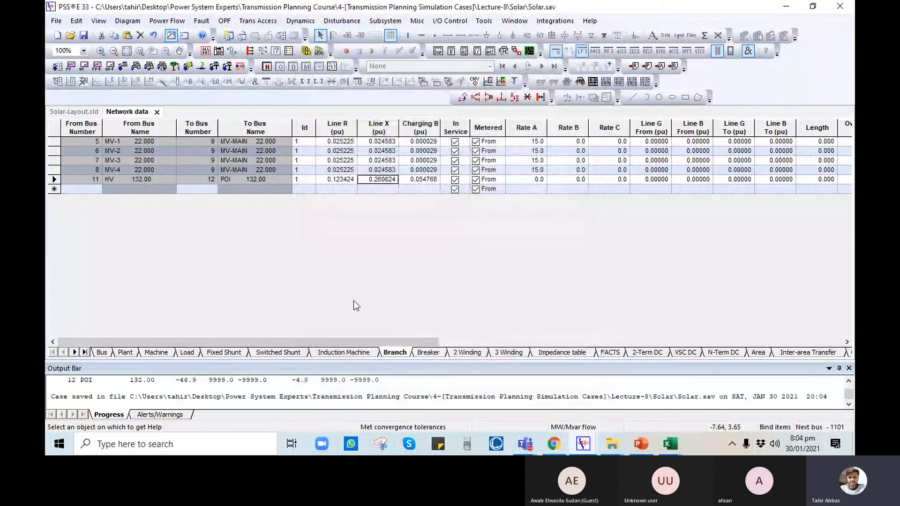
# - Return to the single-line diagram and review the SOLAR-LV1 machine's data record without changing it
pyautogui.hotkey('ctrl', 'Tab')
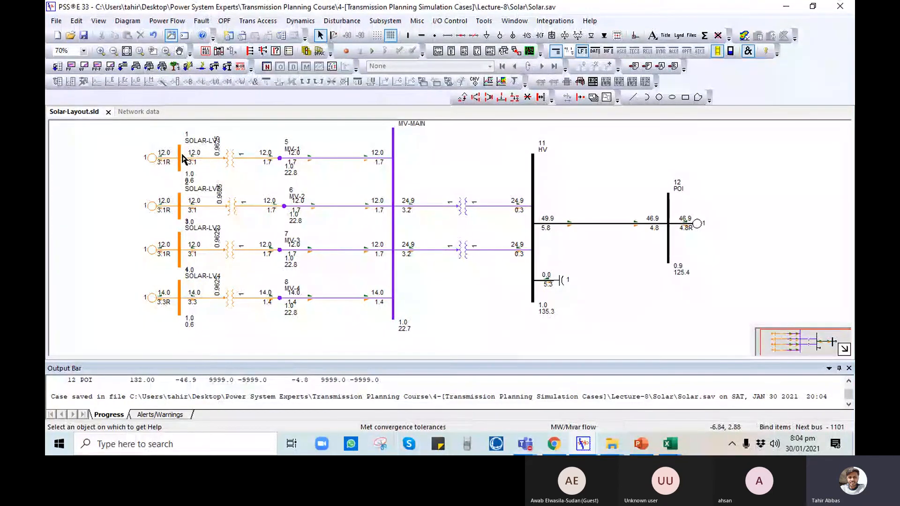
pyautogui.doubleClick(151, 158)
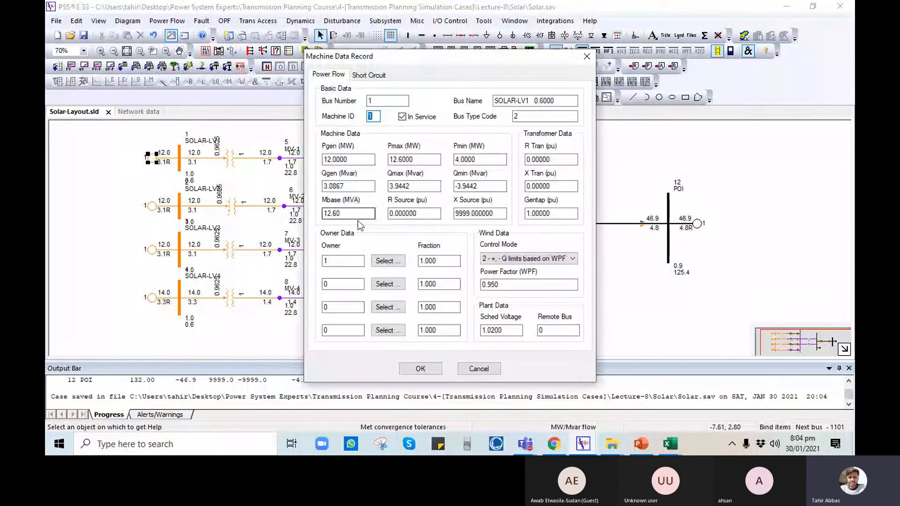
pyautogui.click(479, 369)
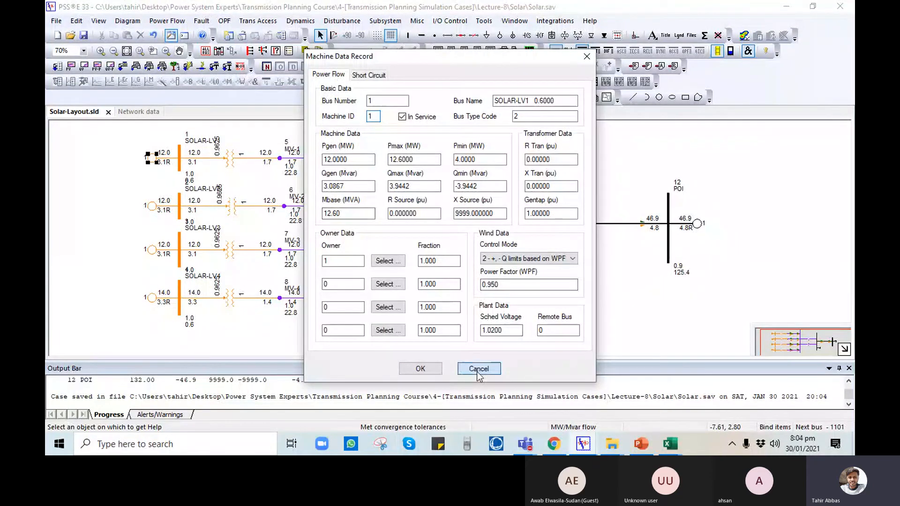
pyautogui.click(478, 369)
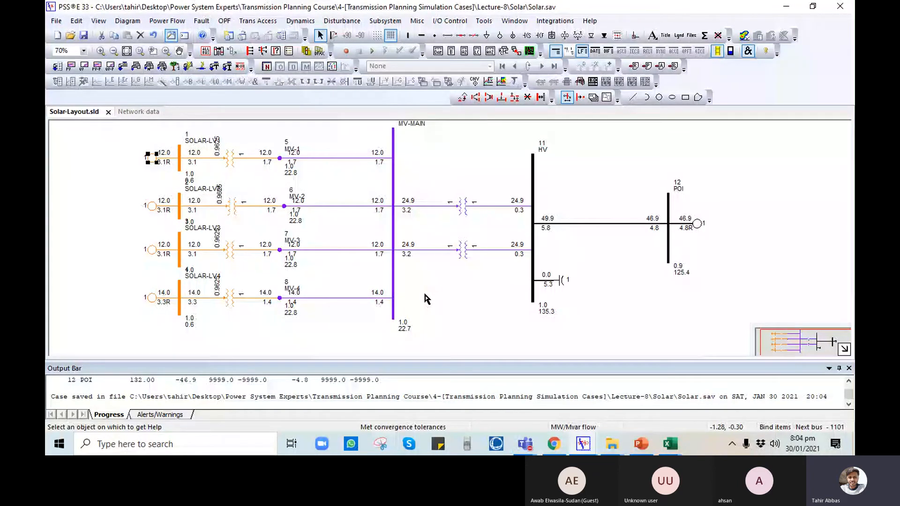
# - Try an X Source of 0.2 pu in the SOLAR-LV1 machine's data record, and discard the edit
pyautogui.doubleClick(152, 158)
pyautogui.moveTo(493, 213); pyautogui.dragTo(457, 213)
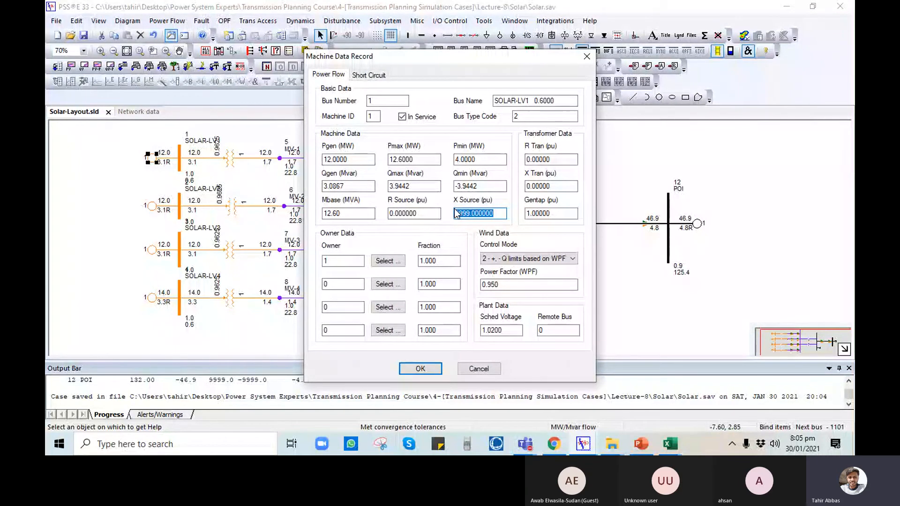
pyautogui.write('0')
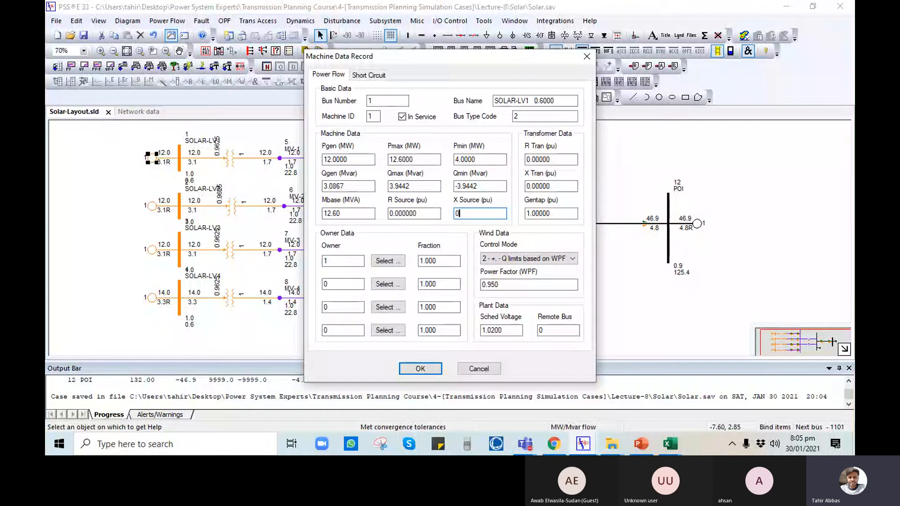
pyautogui.write('.2')
pyautogui.click(479, 368)
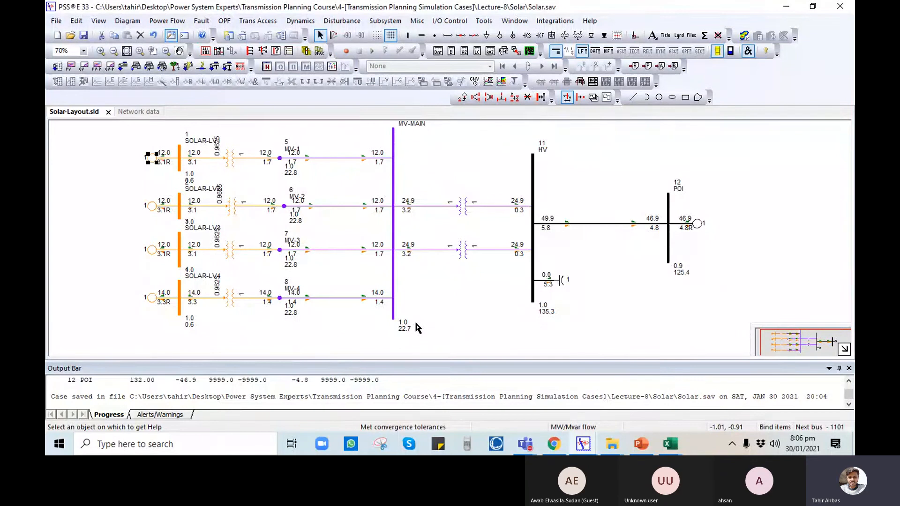
# - Review the data record of the branch between the HV and POI buses without changing it
pyautogui.moveTo(660, 251); pyautogui.dragTo(656, 253)
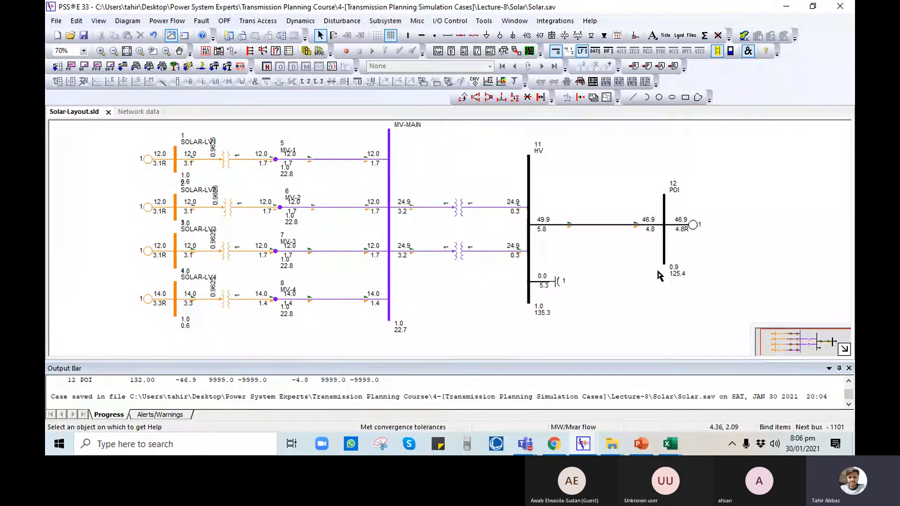
pyautogui.click(610, 226)
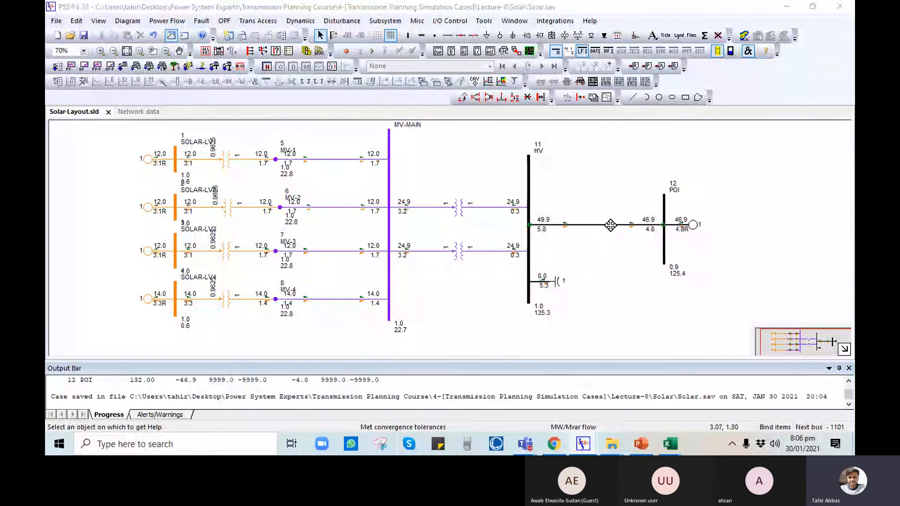
pyautogui.doubleClick(610, 225)
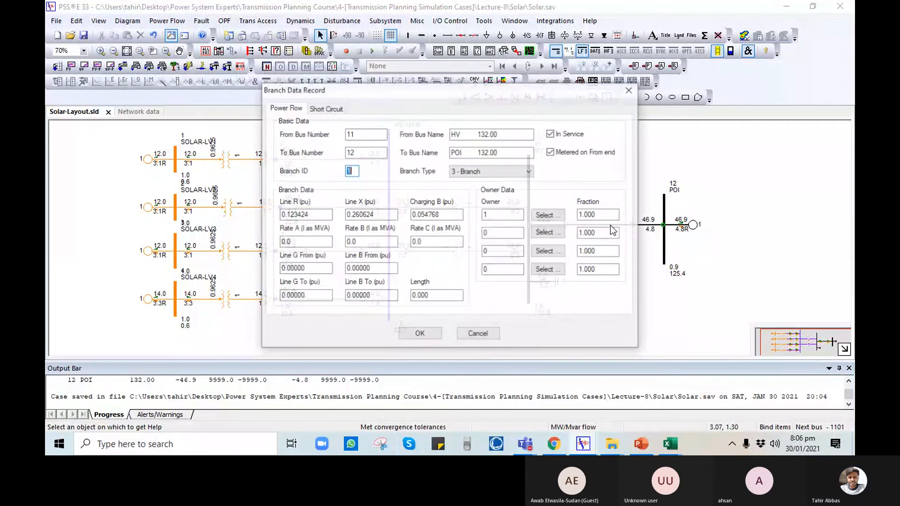
pyautogui.click(466, 334)
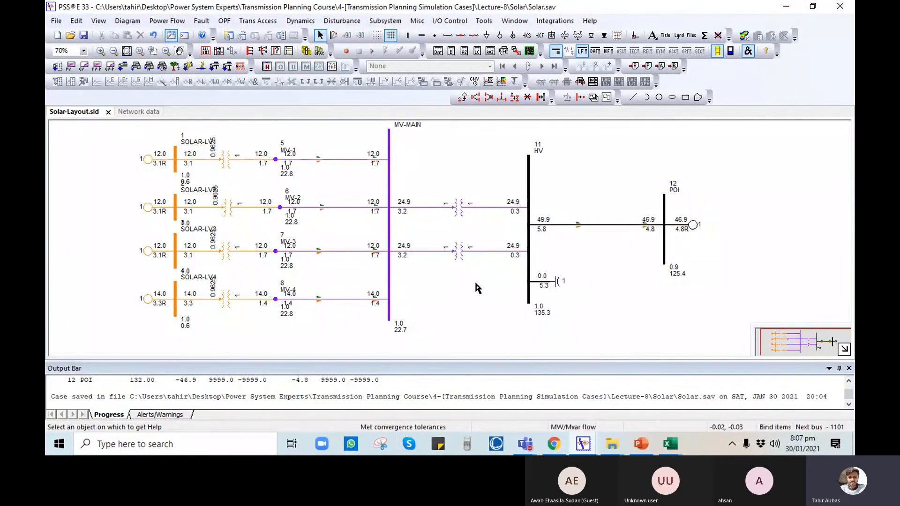
# - Switch to PowerPoint to examine the Solar Farm Layout slide, and return to the PSS®E single-line diagram
pyautogui.click(642, 443)
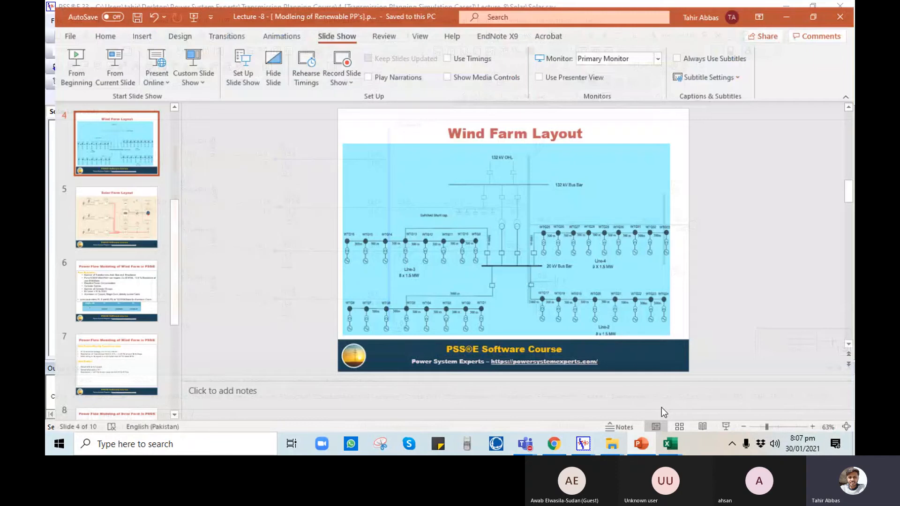
pyautogui.scroll(-1, 412, 290)
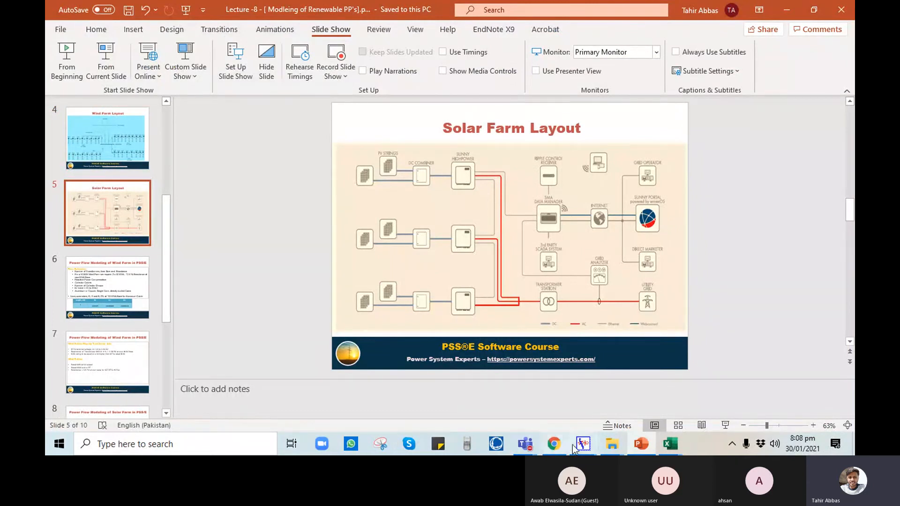
pyautogui.moveTo(577, 446)
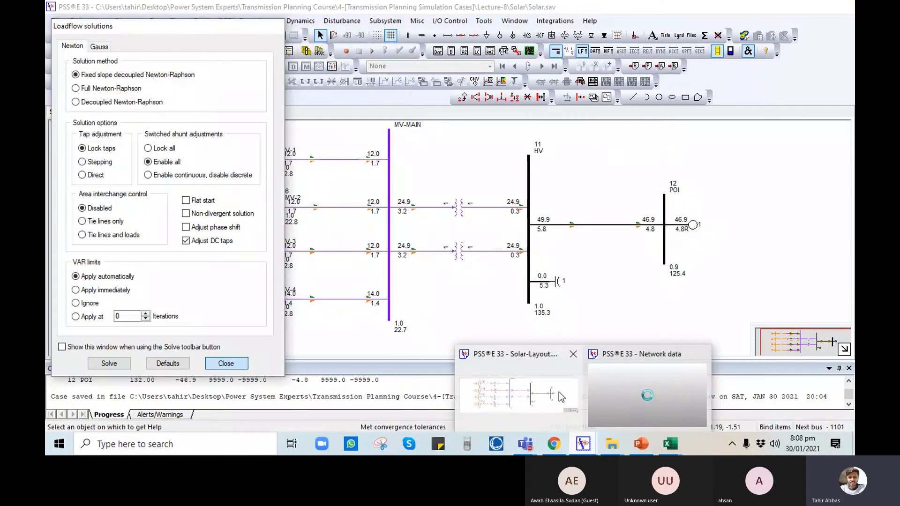
pyautogui.click(559, 392)
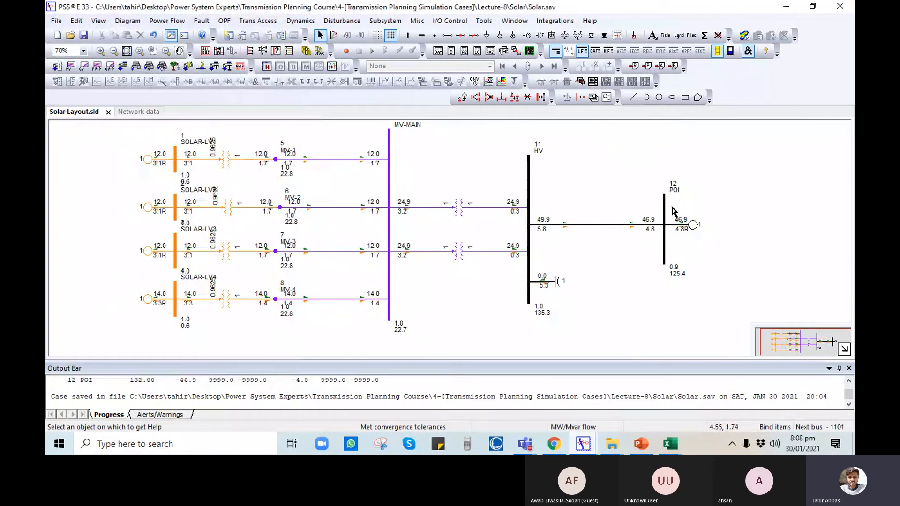
# - Inspect the X Source value in the SOLAR-LV1 machine's data record and close the record without changes
pyautogui.moveTo(480, 305); pyautogui.dragTo(454, 299)
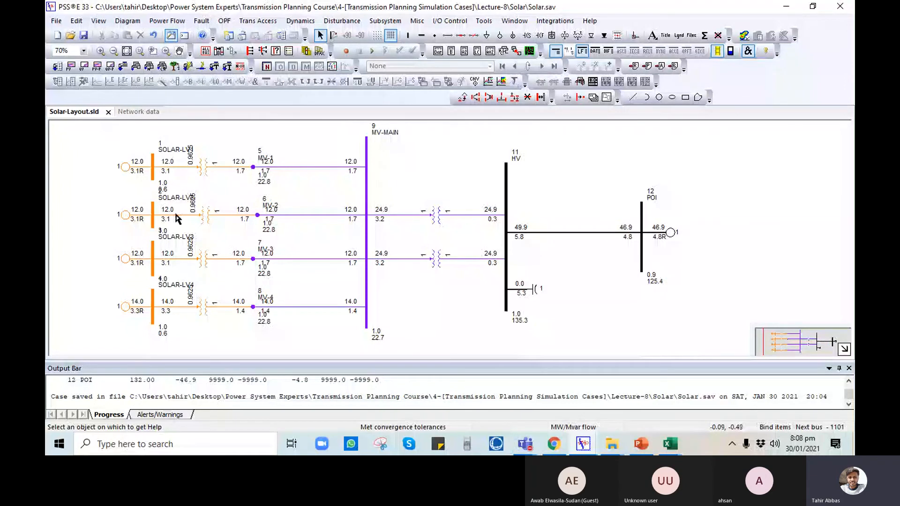
pyautogui.doubleClick(123, 167)
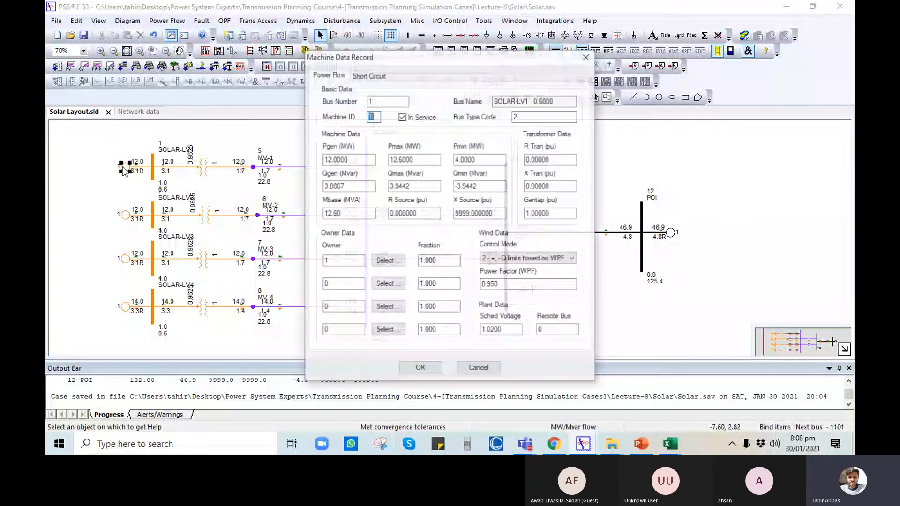
pyautogui.moveTo(504, 214); pyautogui.dragTo(448, 217)
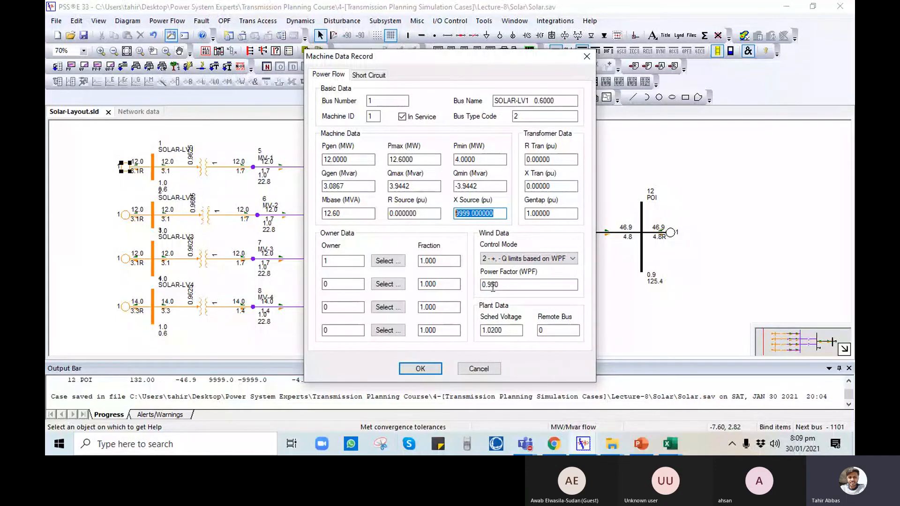
pyautogui.click(483, 368)
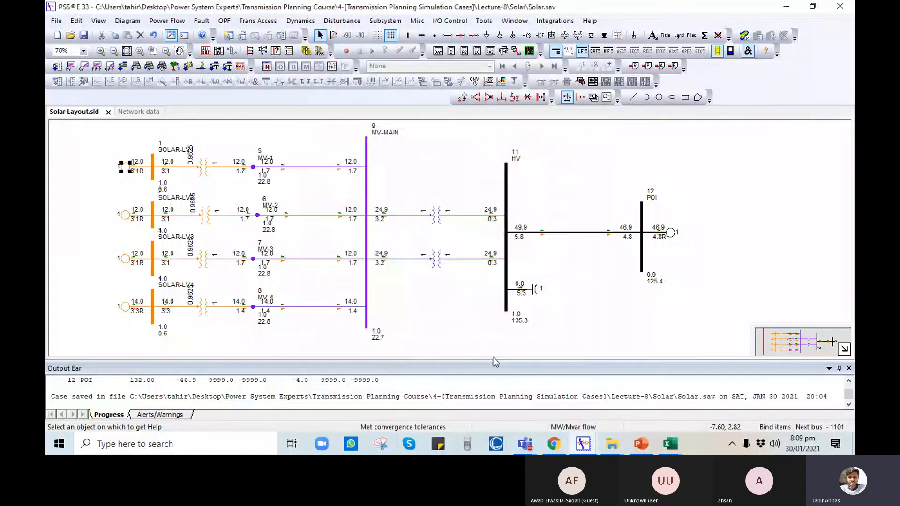
pyautogui.click(594, 275)
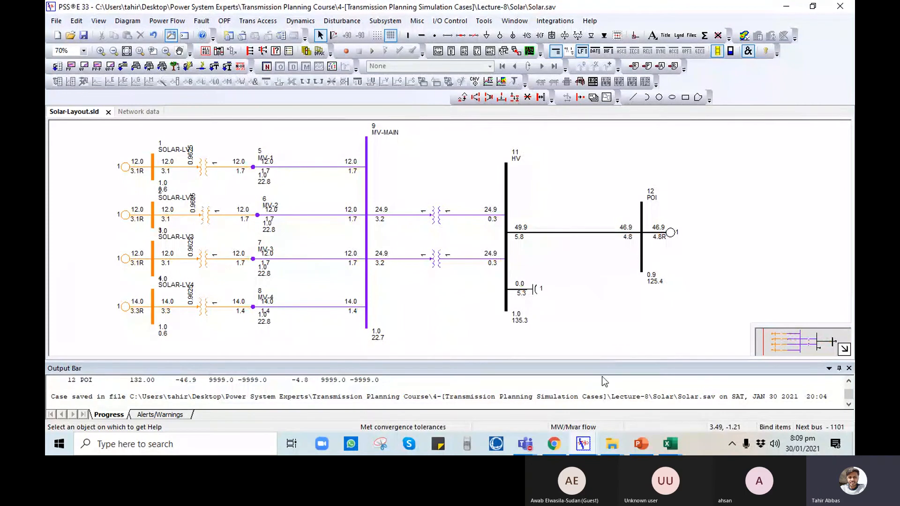
# - Check the Transmission Planning Course meeting window in Microsoft Teams and return to the PSS®E diagram
pyautogui.click(529, 445)
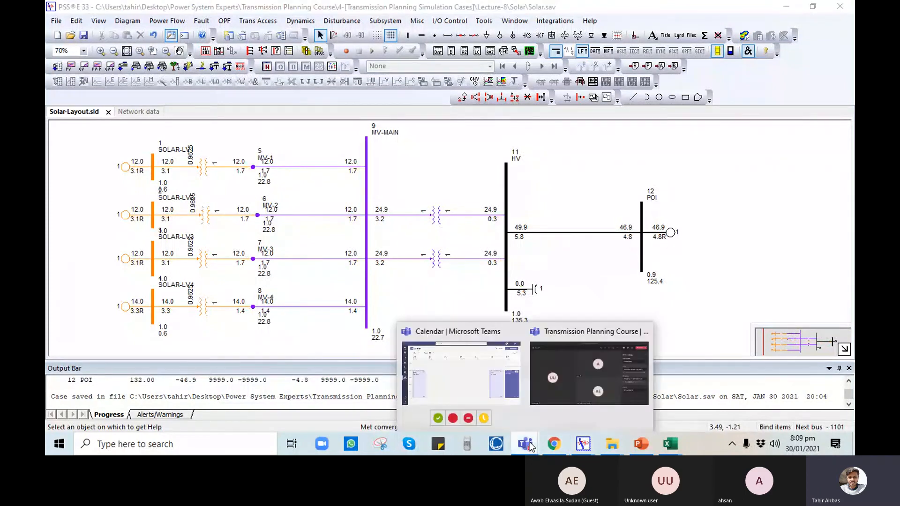
pyautogui.click(566, 375)
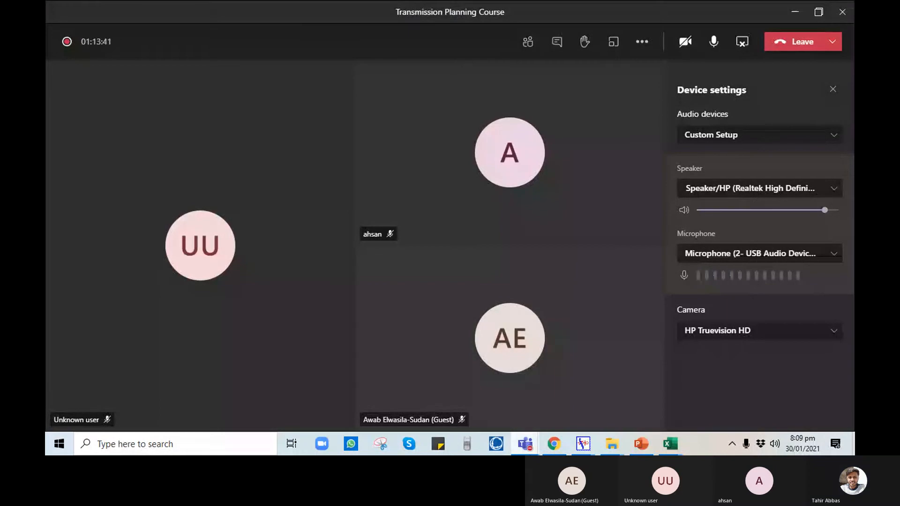
pyautogui.click(479, 383)
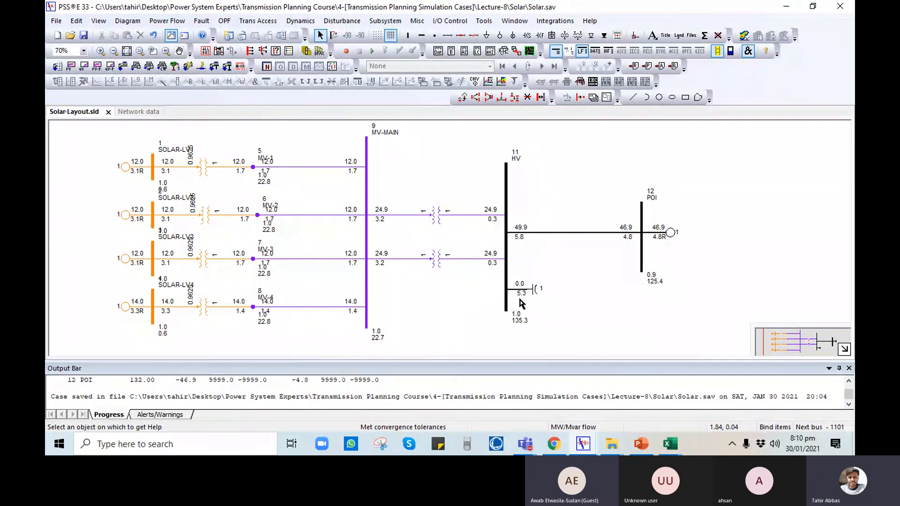
# - Re-solve the load flow with the HV bus fixed shunt in service, and again with the shunt out of service
pyautogui.doubleClick(535, 289)
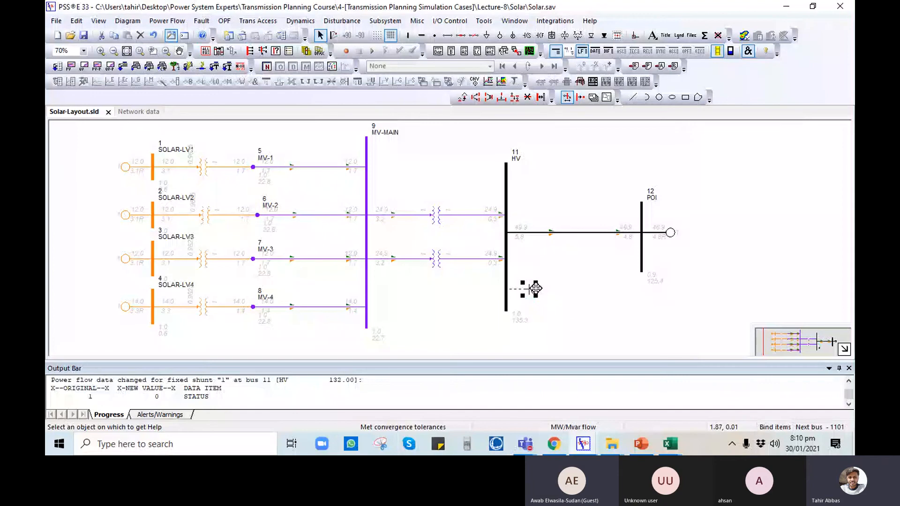
pyautogui.doubleClick(535, 289)
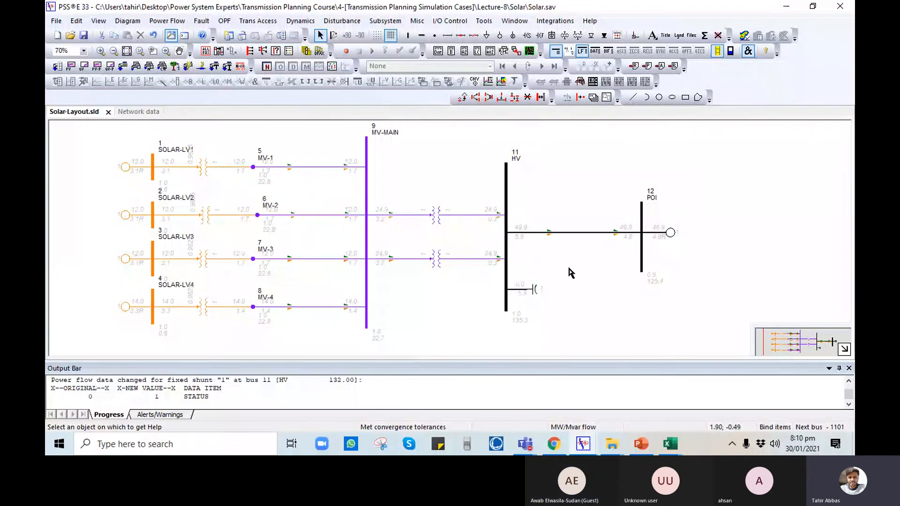
pyautogui.click(122, 68)
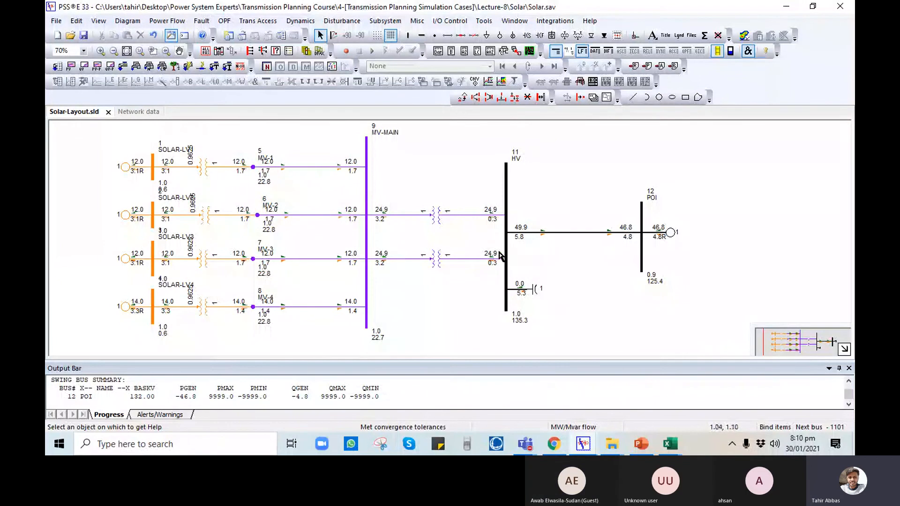
pyautogui.click(533, 288)
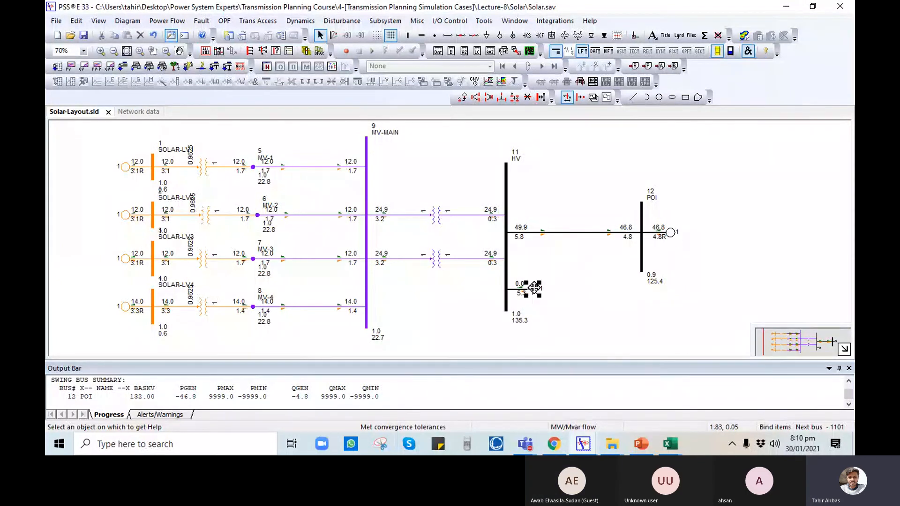
pyautogui.click(533, 288)
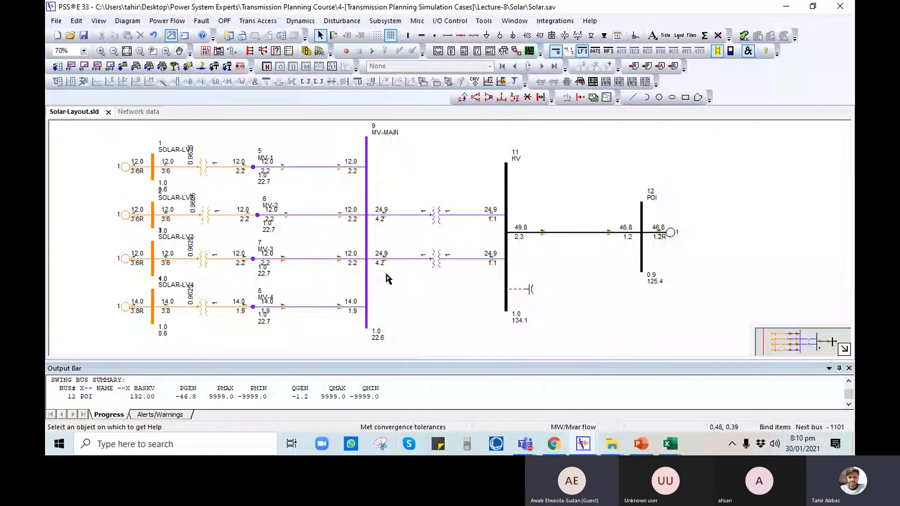
# - Compare the SOLAR-LV1 machine's Qgen with its Qmax limit while the HV shunt is out of service
pyautogui.doubleClick(124, 166)
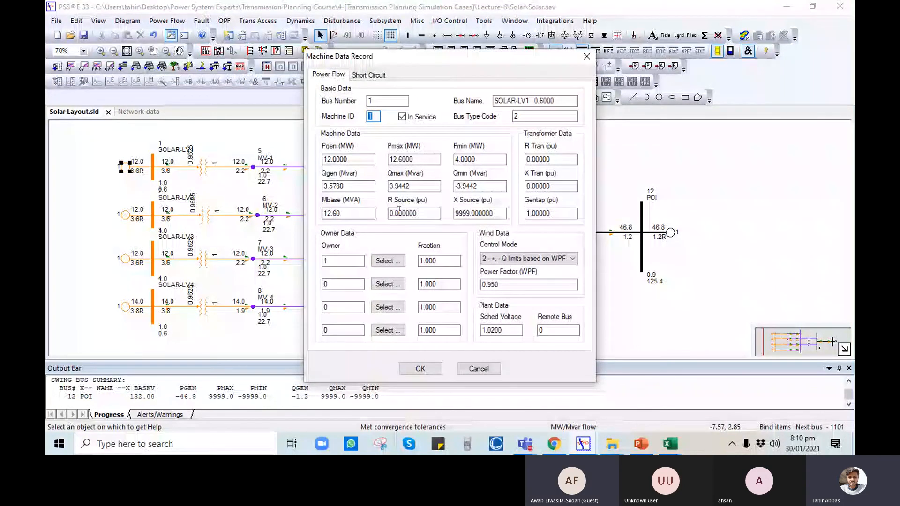
pyautogui.press('Escape')
# - Set the Winding 1 ratio of both MV-MAIN to HV transformers to 0.95 and re-solve the load flow
pyautogui.doubleClick(428, 209)
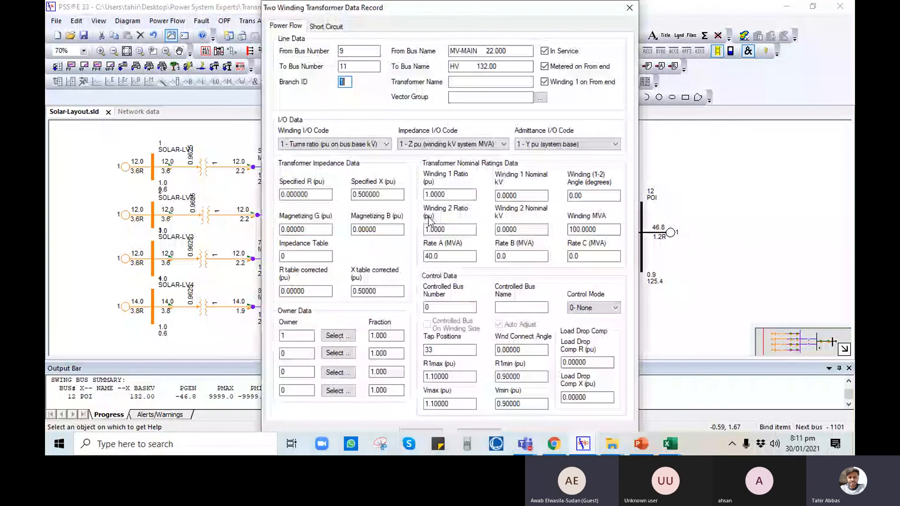
pyautogui.click(450, 195)
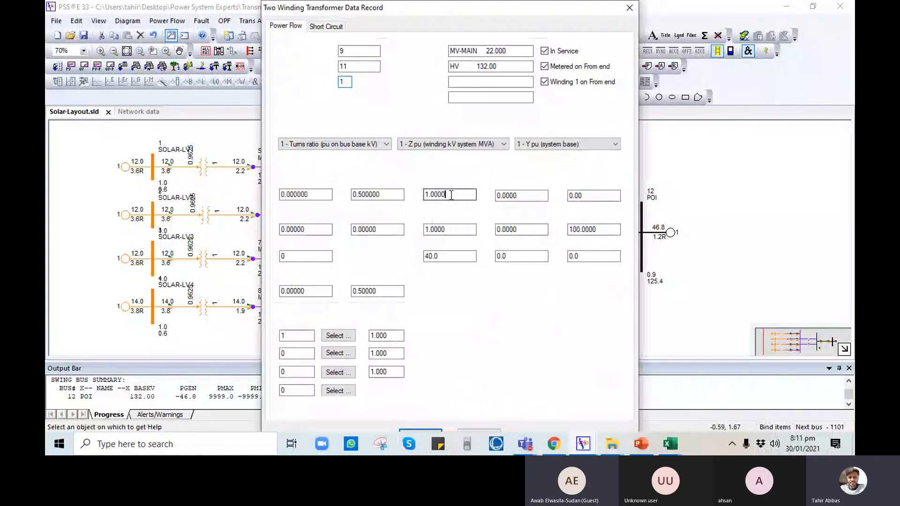
pyautogui.press('BackSpace')
pyautogui.press('BackSpace')
pyautogui.press('BackSpace')
pyautogui.press('BackSpace')
pyautogui.press('BackSpace')
pyautogui.press('BackSpace')
pyautogui.write('0.95')
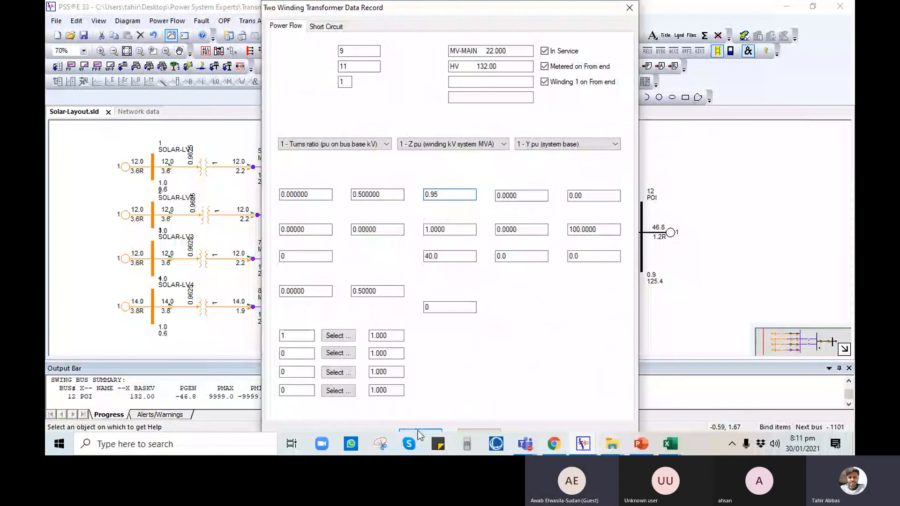
pyautogui.click(421, 430)
pyautogui.click(122, 66)
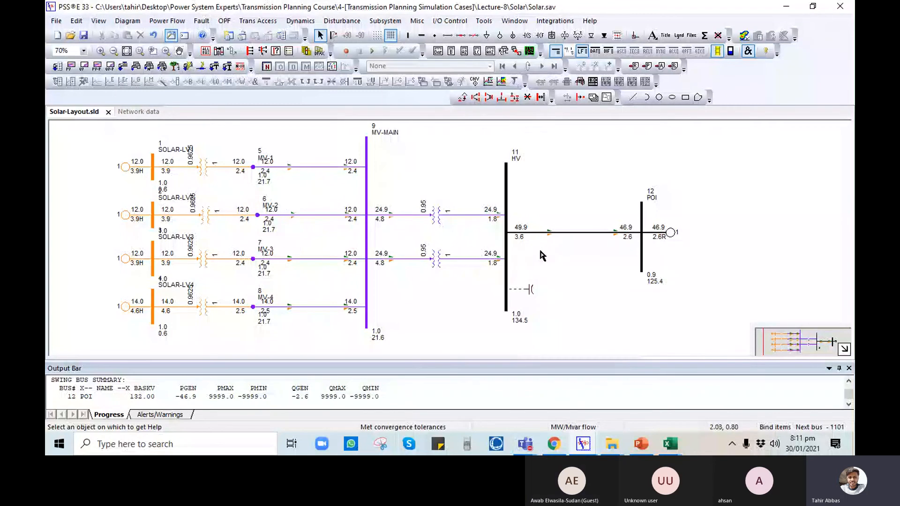
# - Set the Winding 1 ratio of both MV-MAIN to HV transformers to 1.05 and solve the load flow again
pyautogui.doubleClick(438, 214)
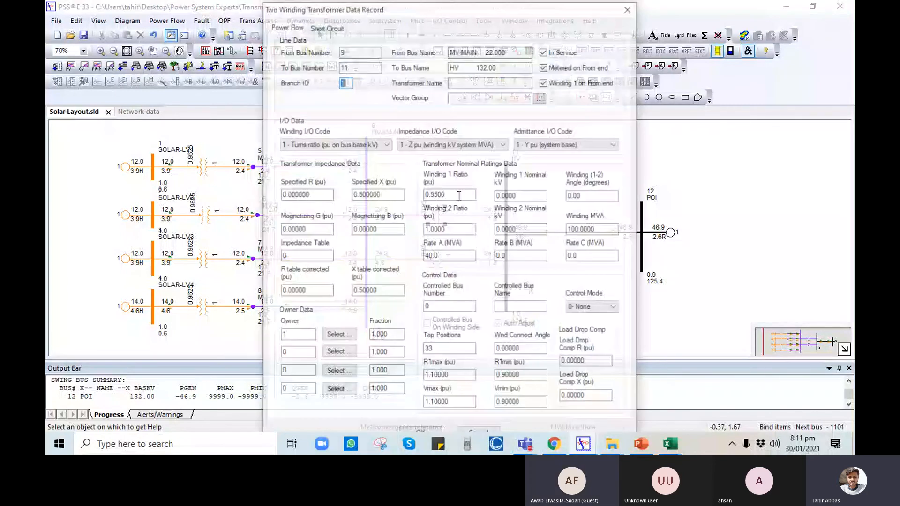
pyautogui.doubleClick(459, 195)
pyautogui.write('1.05')
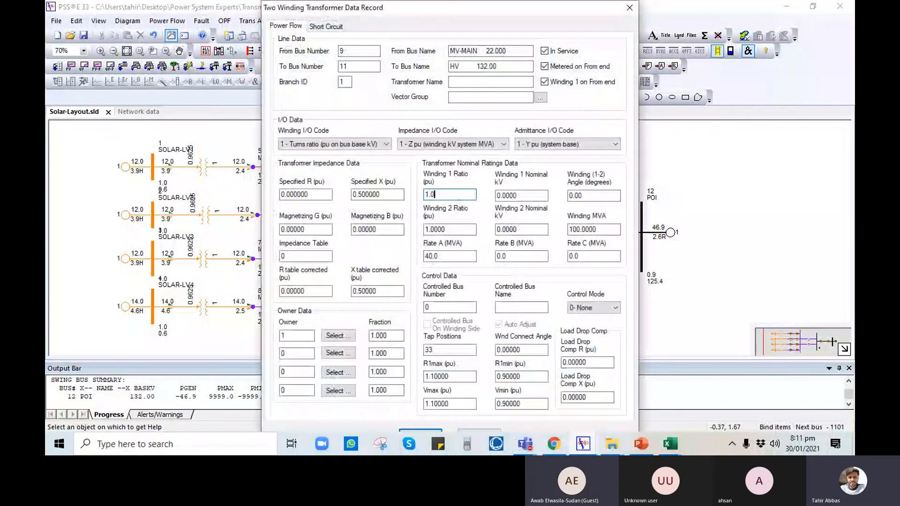
pyautogui.click(423, 431)
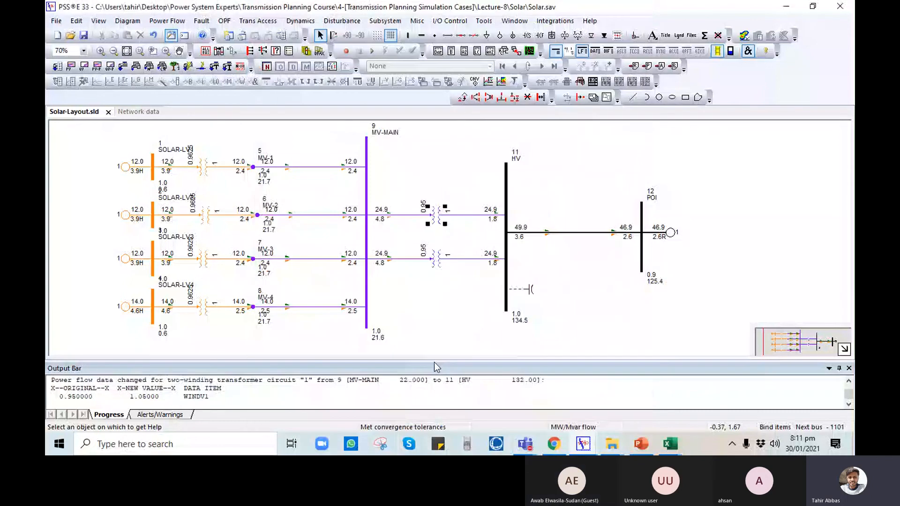
pyautogui.doubleClick(424, 213)
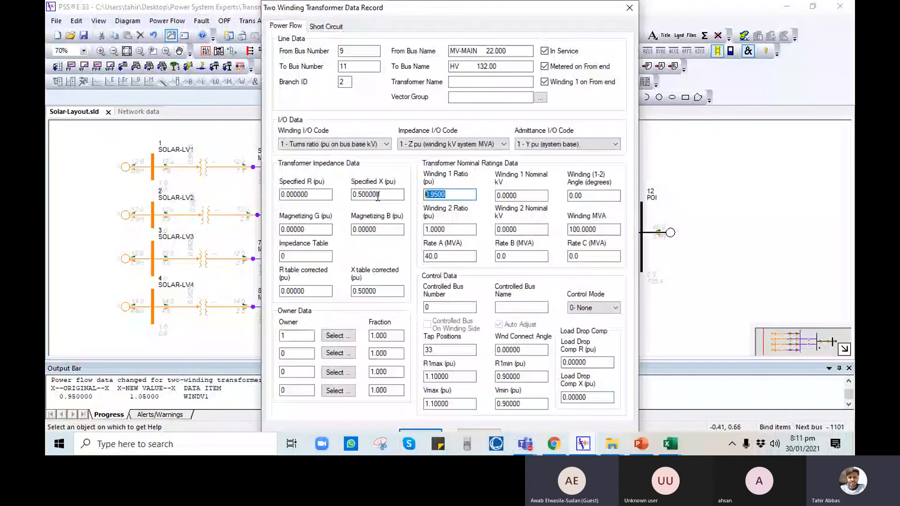
pyautogui.write('1.05')
pyautogui.click(423, 430)
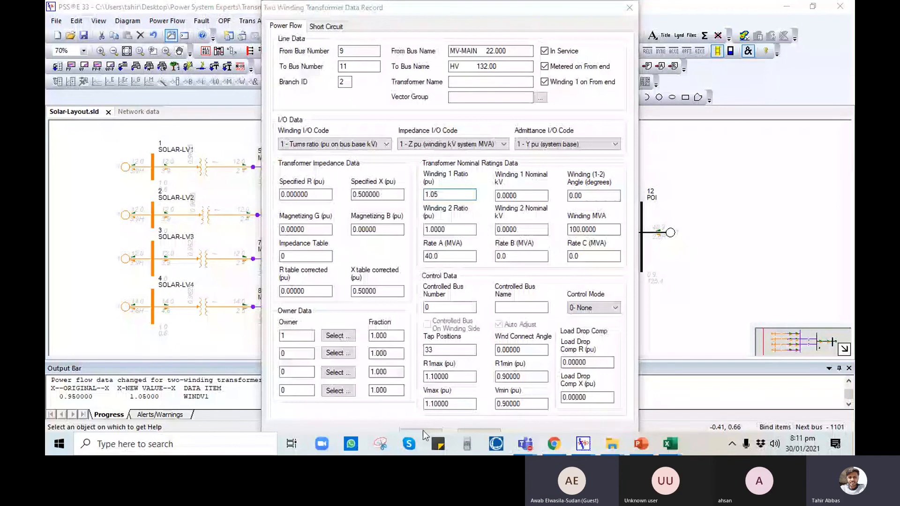
pyautogui.click(122, 67)
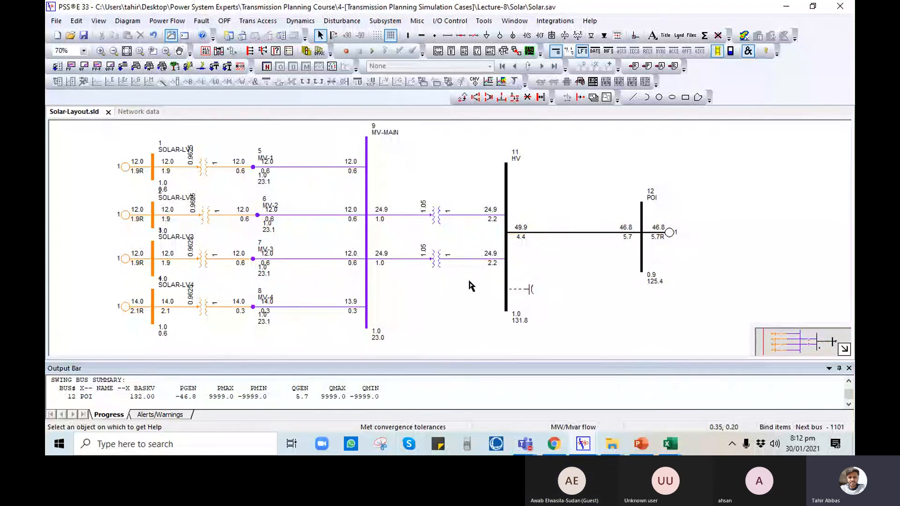
# - Restore the Winding 1 ratio of both MV-MAIN to HV transformers to 1 and re-solve the load flow
pyautogui.doubleClick(435, 216)
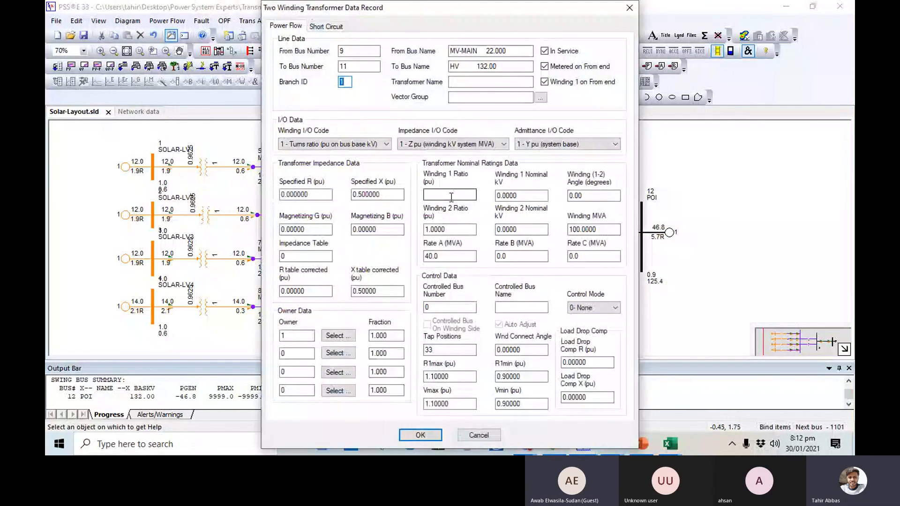
pyautogui.moveTo(445, 194); pyautogui.dragTo(431, 198)
pyautogui.press('BackSpace')
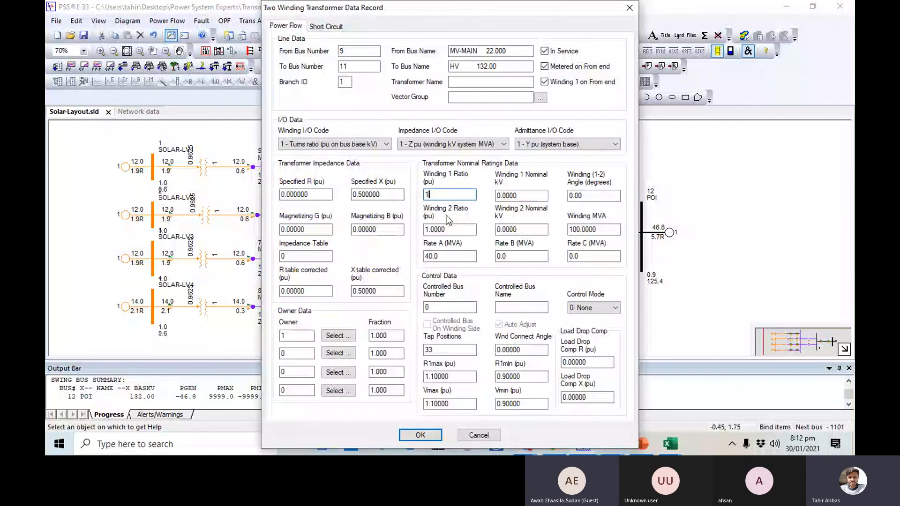
pyautogui.click(413, 435)
pyautogui.click(438, 263)
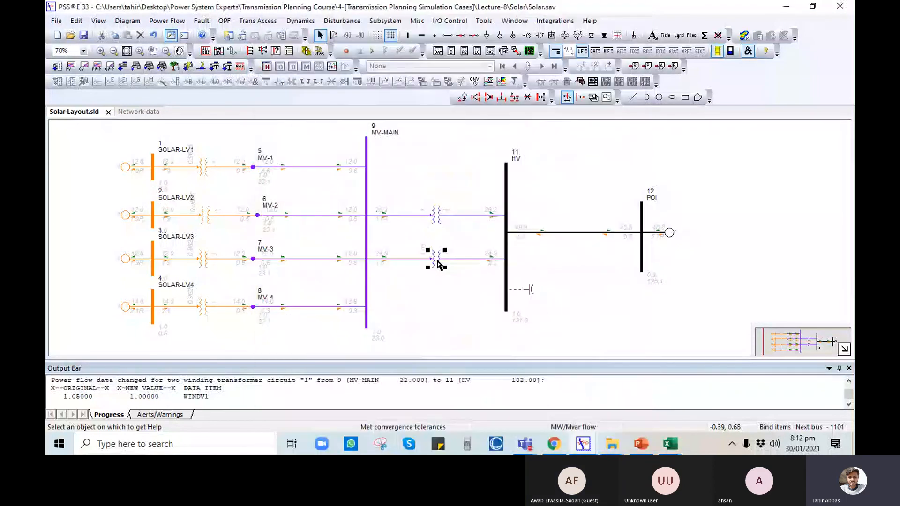
pyautogui.doubleClick(438, 263)
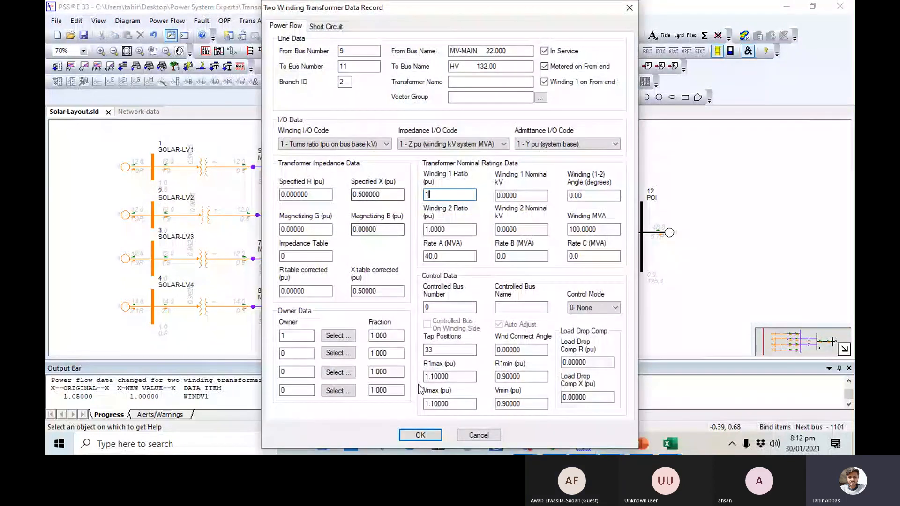
pyautogui.click(420, 435)
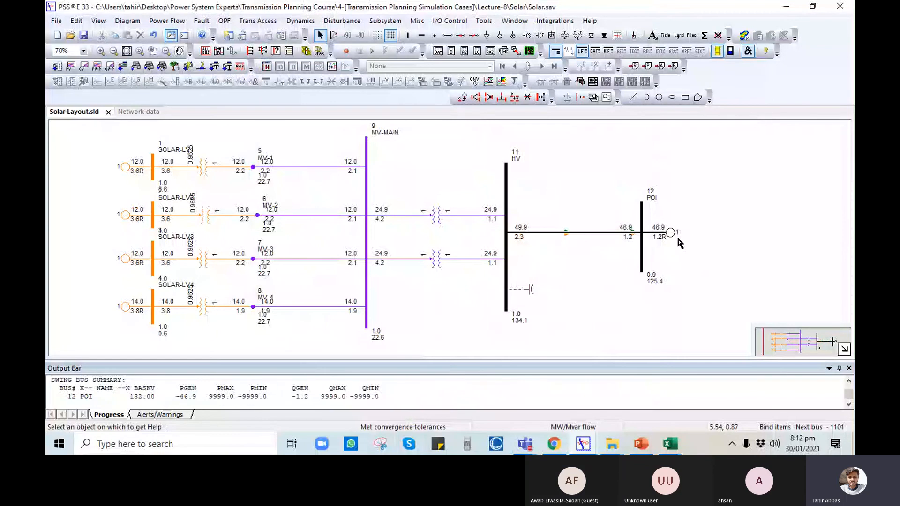
pyautogui.click(673, 231)
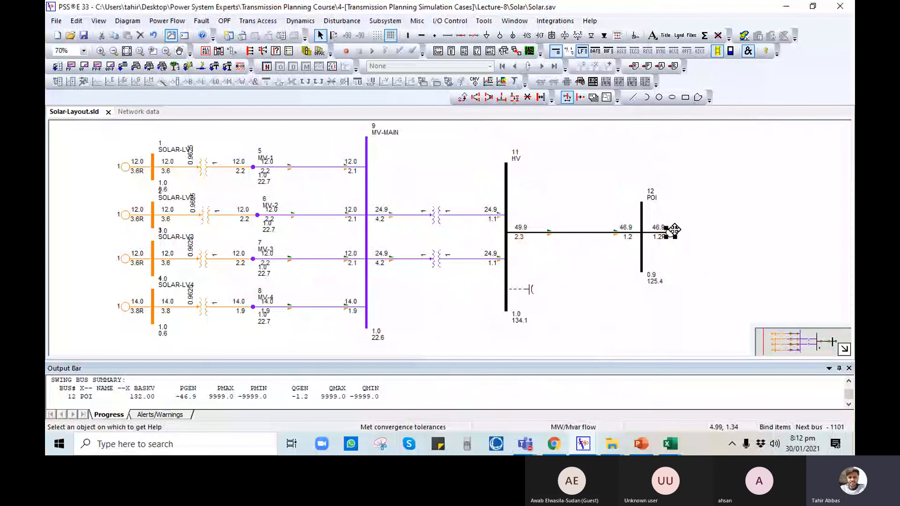
pyautogui.moveTo(674, 230)
pyautogui.mouseDown()
pyautogui.moveTo(675, 214)
pyautogui.moveTo(668, 237)
pyautogui.mouseUp()
pyautogui.moveTo(671, 235)
pyautogui.mouseDown()
pyautogui.moveTo(663, 213)
pyautogui.moveTo(667, 228)
pyautogui.mouseUp()
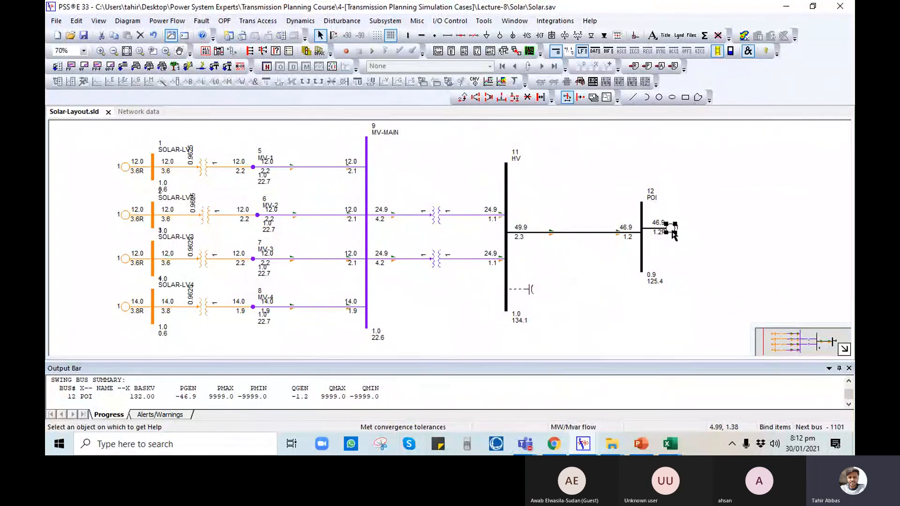
pyautogui.moveTo(669, 237); pyautogui.dragTo(674, 241)
pyautogui.click(617, 259)
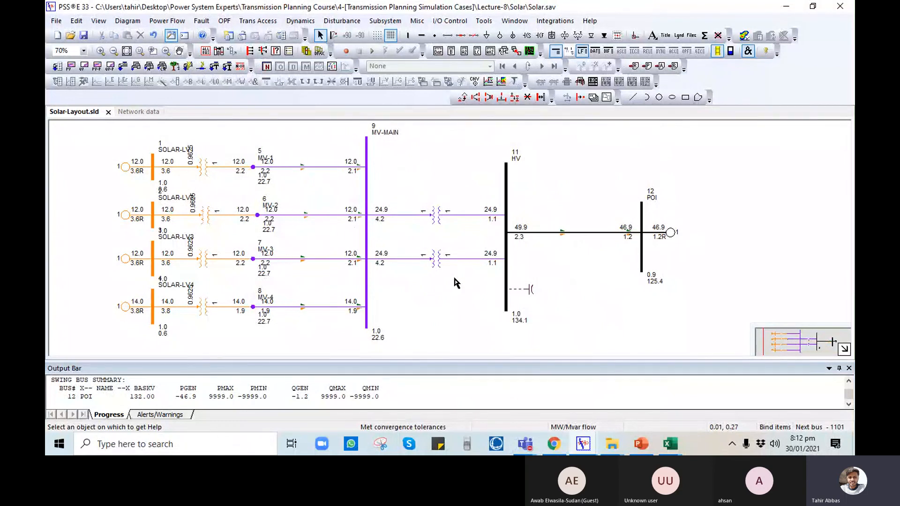
# - Put the fixed shunt at the HV bus in service and re-solve the load flow
pyautogui.click(527, 290)
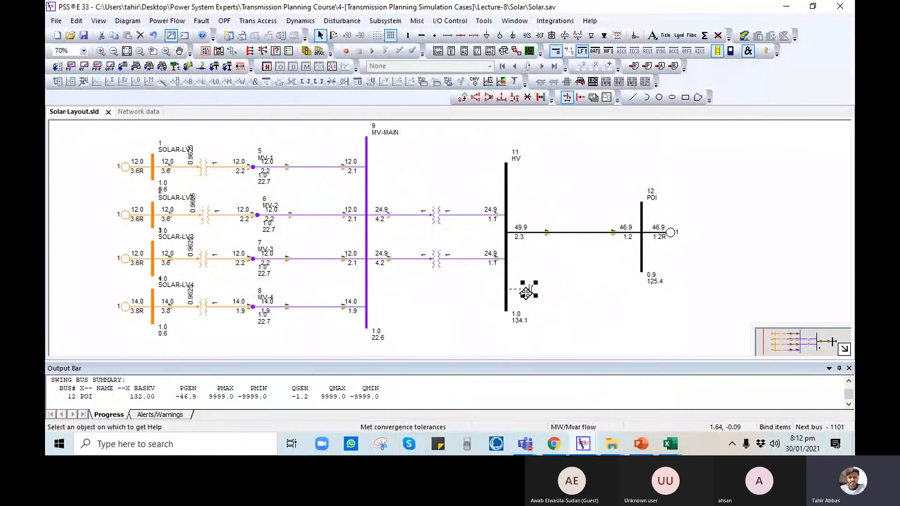
pyautogui.click(527, 289)
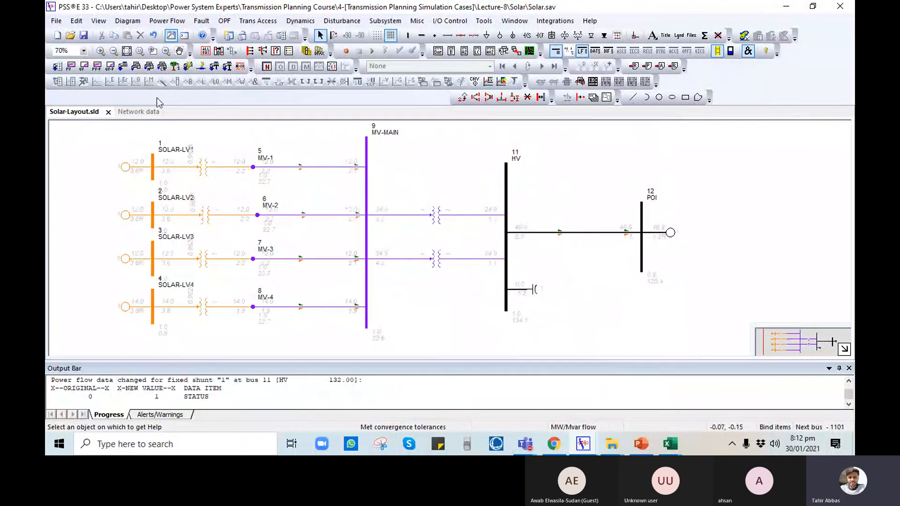
pyautogui.click(123, 67)
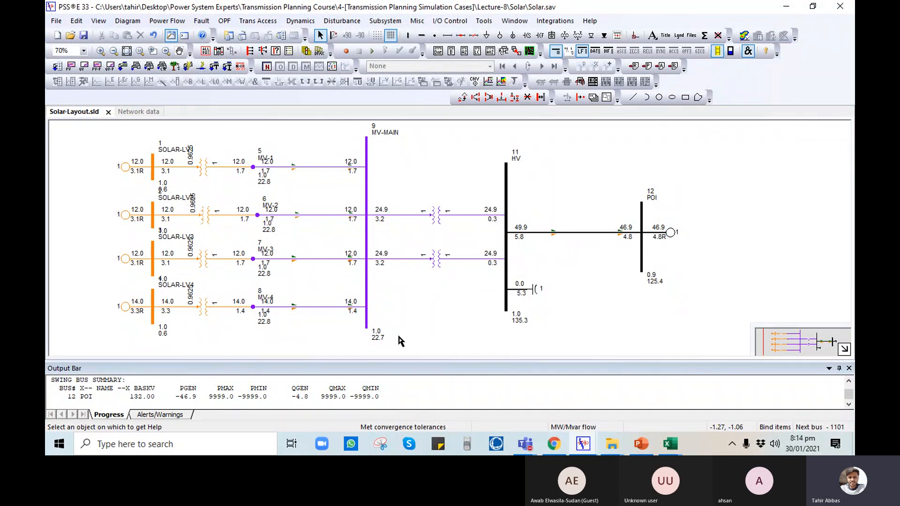
# - Switch to the Transmission Planning Course meeting in Microsoft Teams, keep its window maximized and show the additional meeting actions
pyautogui.moveTo(525, 443)
pyautogui.click(569, 381)
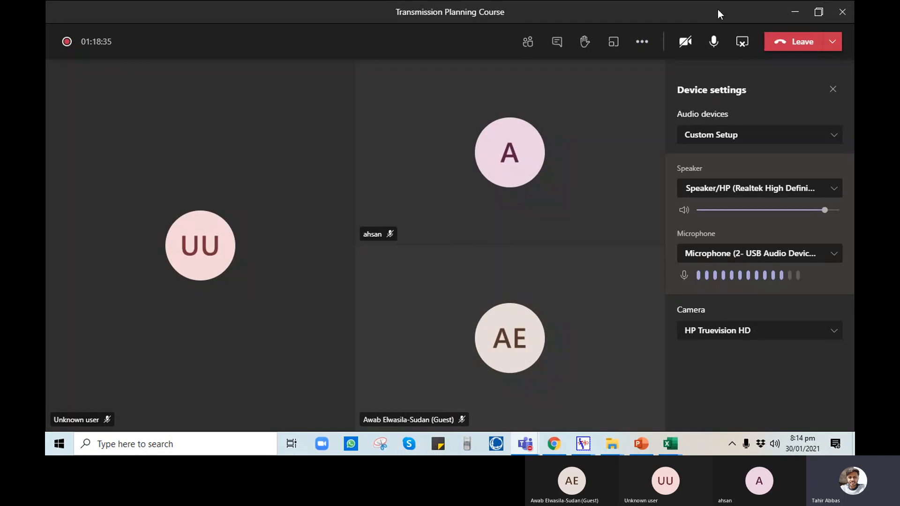
pyautogui.moveTo(740, 9); pyautogui.dragTo(742, 11)
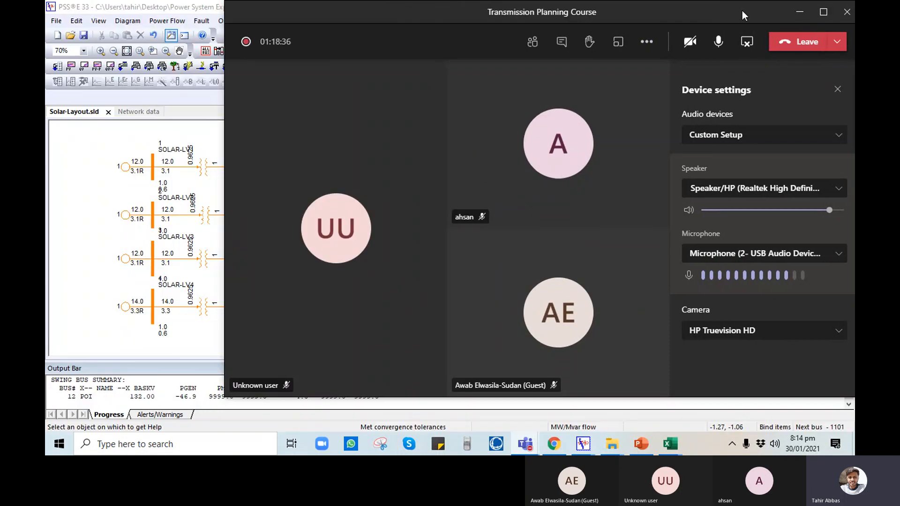
pyautogui.click(816, 13)
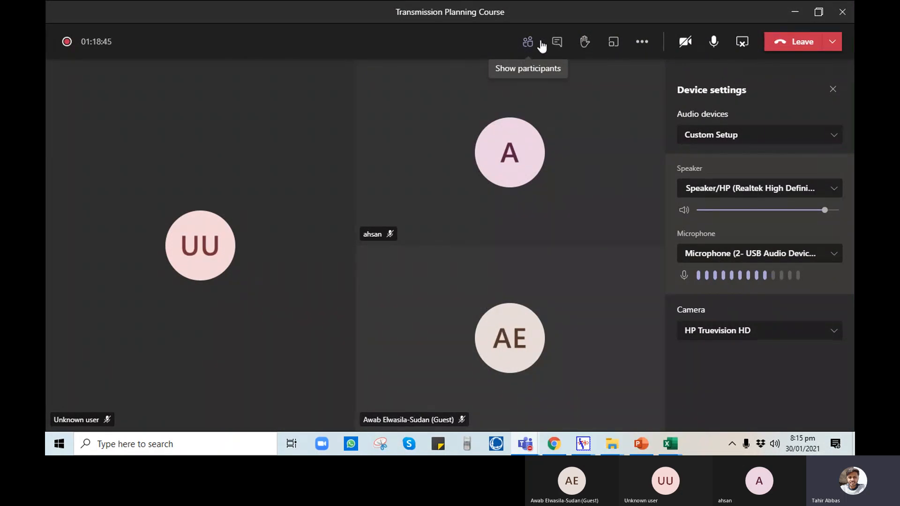
pyautogui.click(819, 14)
pyautogui.click(822, 14)
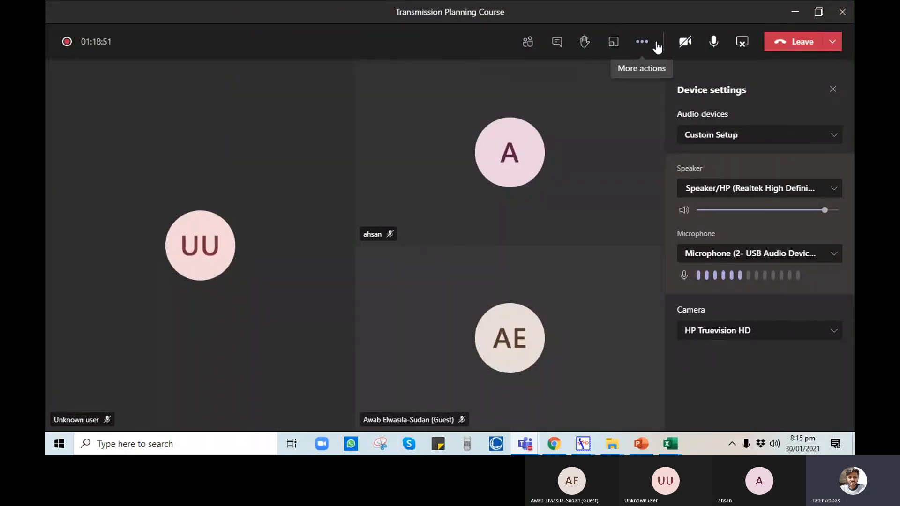
pyautogui.click(641, 41)
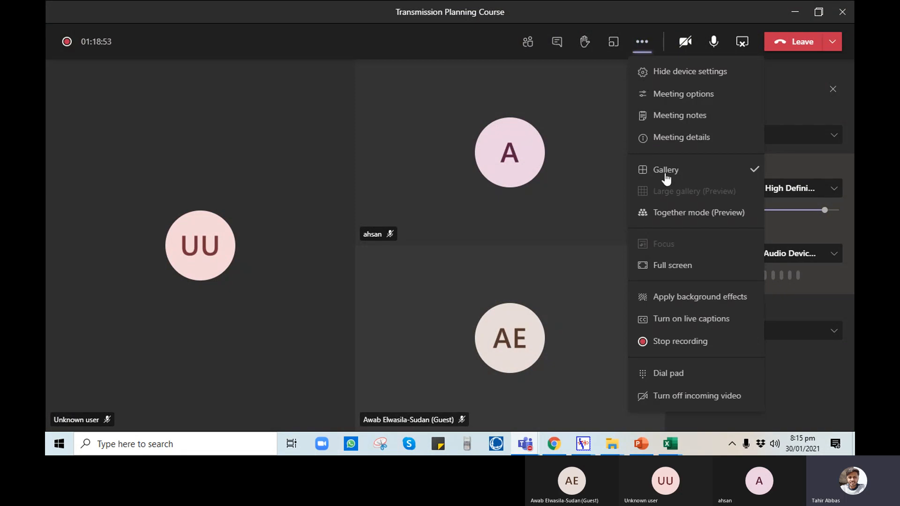